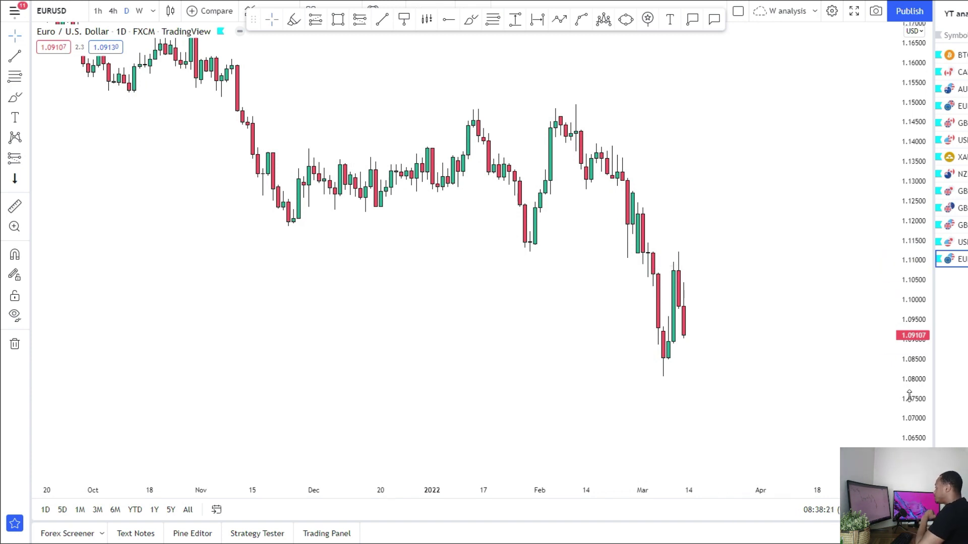
# Check the EURUSD price action on the 4-hour chart and return to the daily timeframe
pyautogui.moveTo(909, 397); pyautogui.dragTo(906, 344)
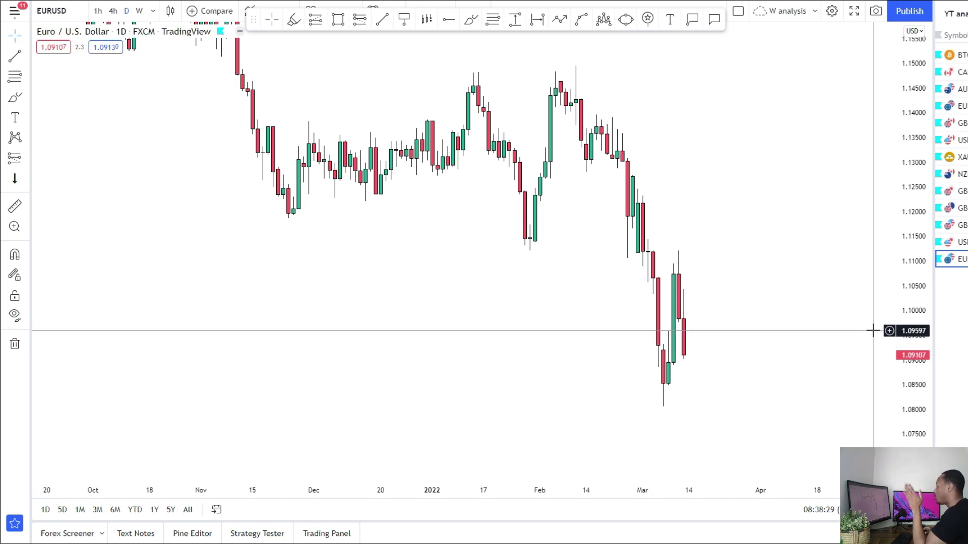
pyautogui.click(112, 11)
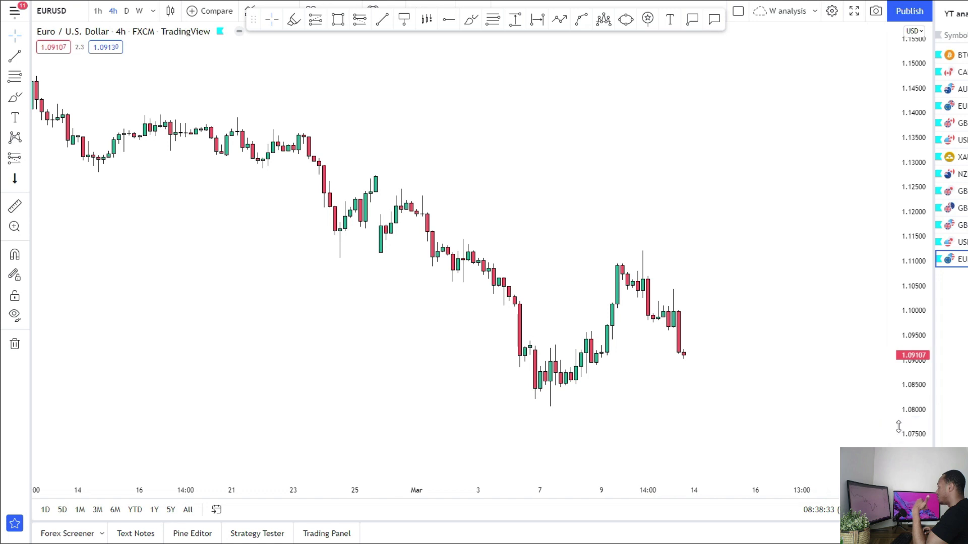
pyautogui.moveTo(899, 427); pyautogui.dragTo(889, 335)
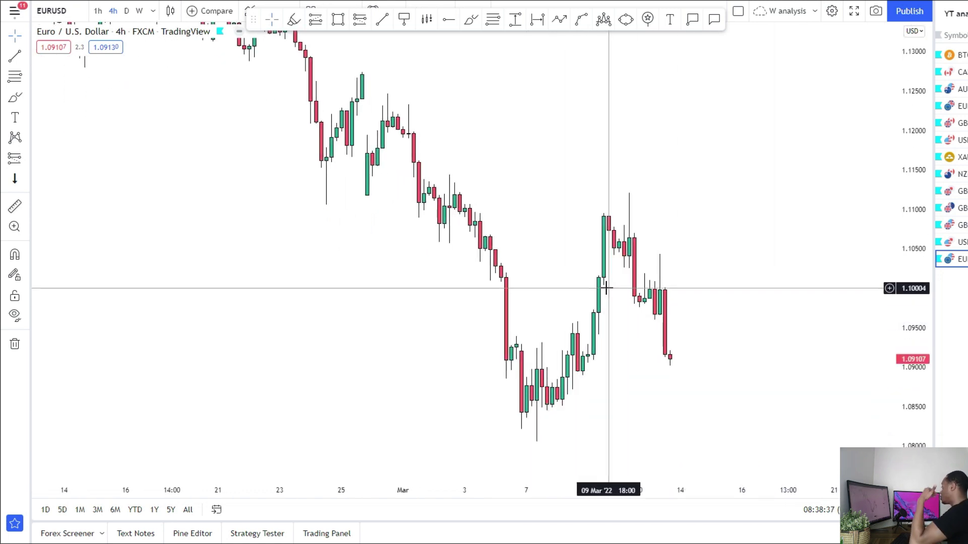
pyautogui.click(127, 15)
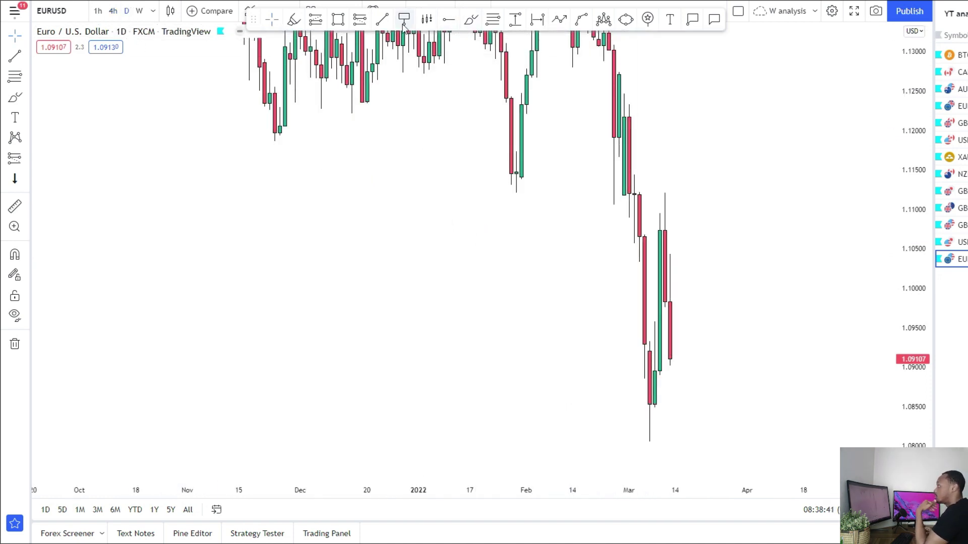
pyautogui.scroll(3, 415, 133)
pyautogui.click(356, 176)
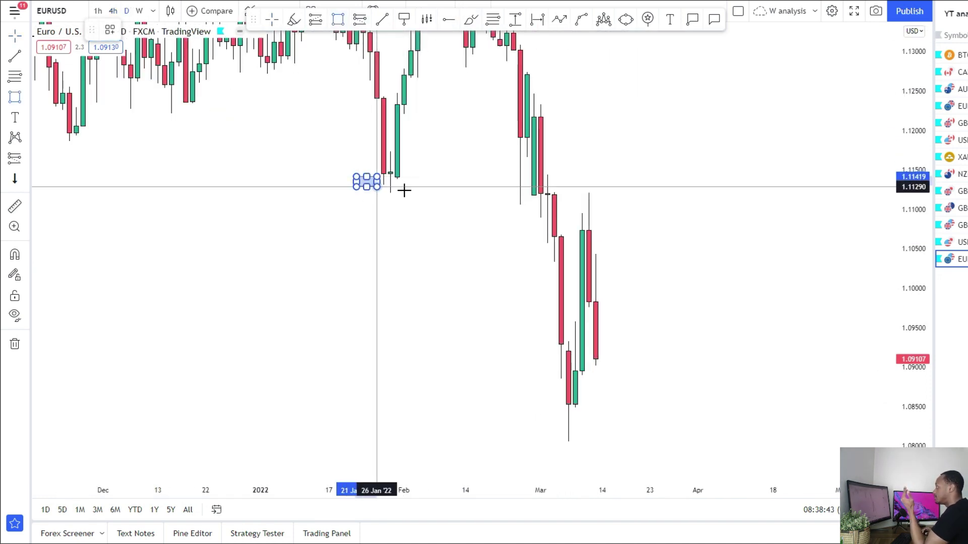
pyautogui.click(732, 195)
pyautogui.click(751, 247)
pyautogui.moveTo(918, 173); pyautogui.dragTo(897, 256)
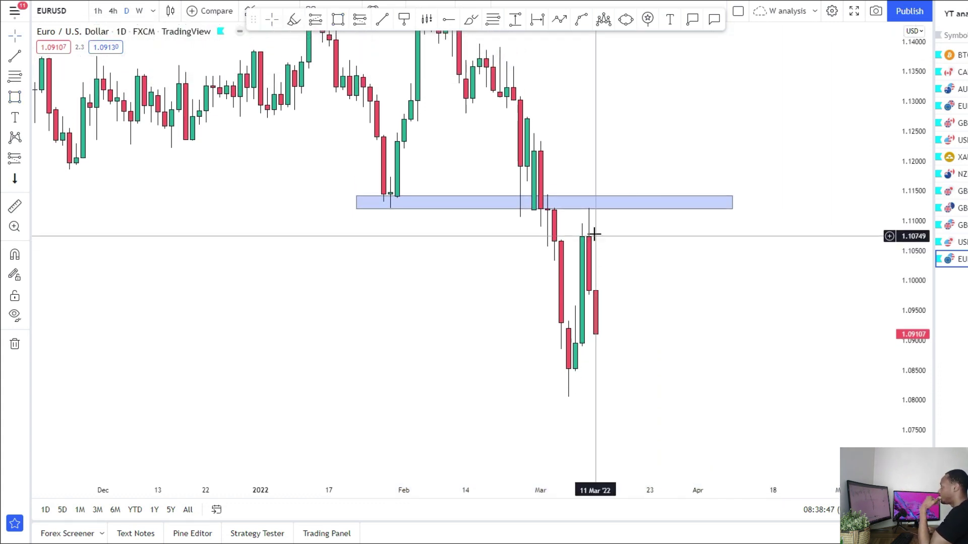
pyautogui.moveTo(486, 226); pyautogui.dragTo(458, 275)
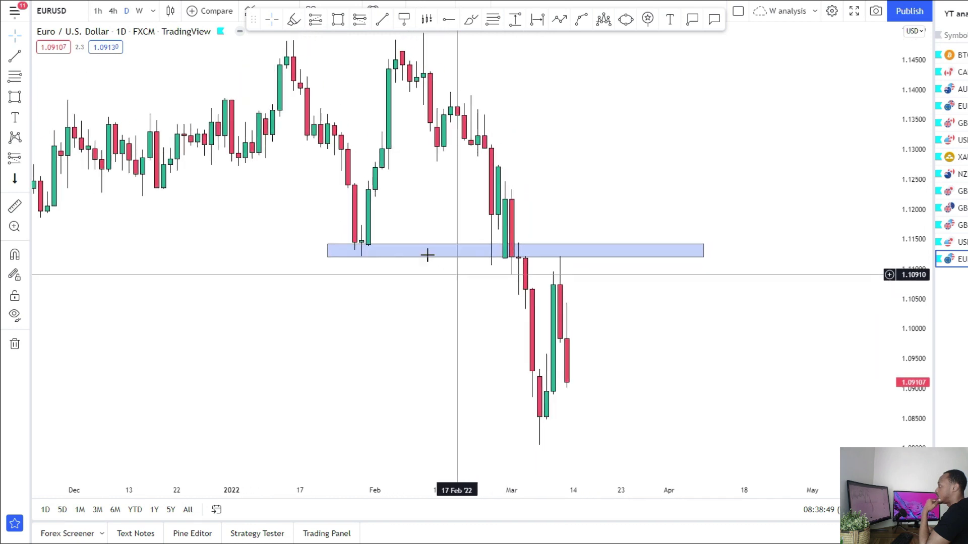
pyautogui.moveTo(571, 286); pyautogui.dragTo(559, 226)
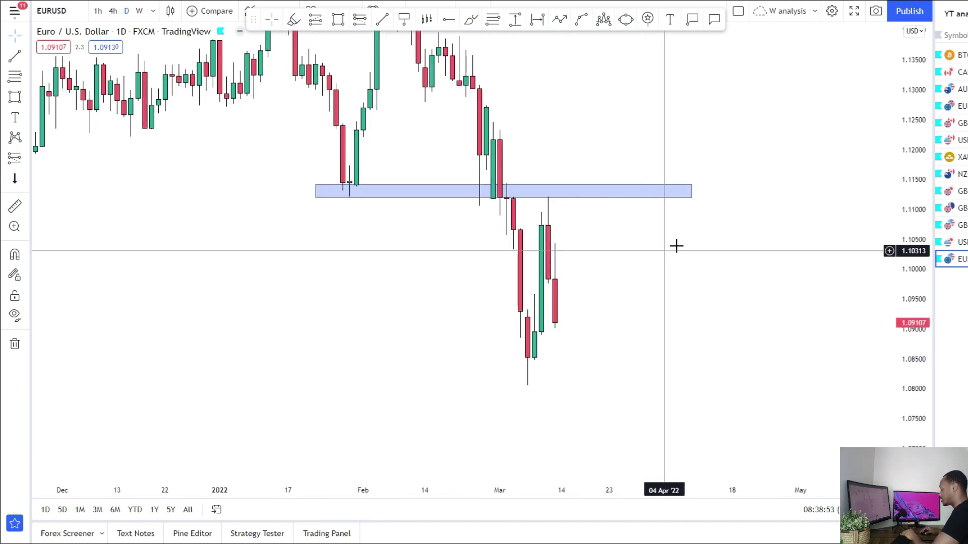
pyautogui.click(689, 197)
pyautogui.press('Delete')
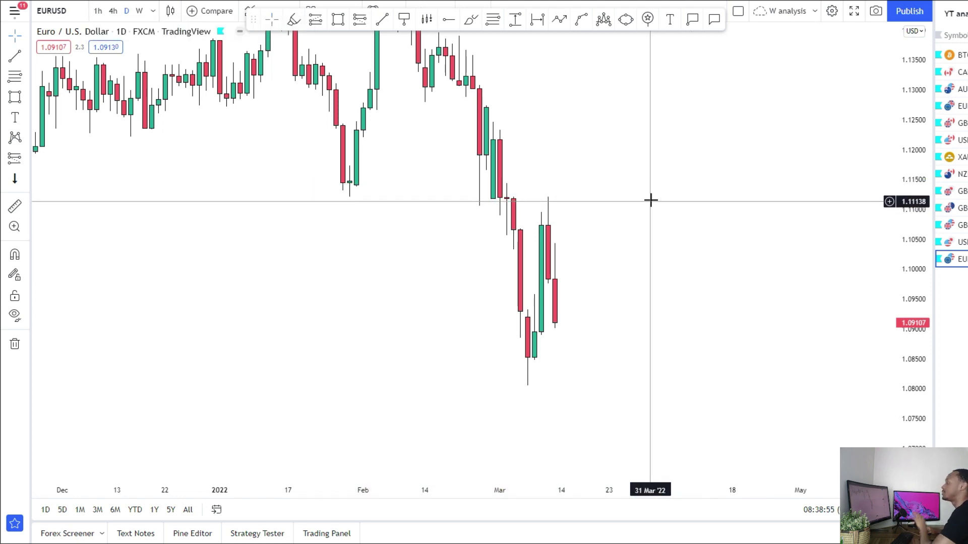
# Switch EURUSD to the 1-month timeframe and examine the recent decline against the lows since 2015
pyautogui.moveTo(594, 196); pyautogui.dragTo(646, 284)
pyautogui.click(154, 12)
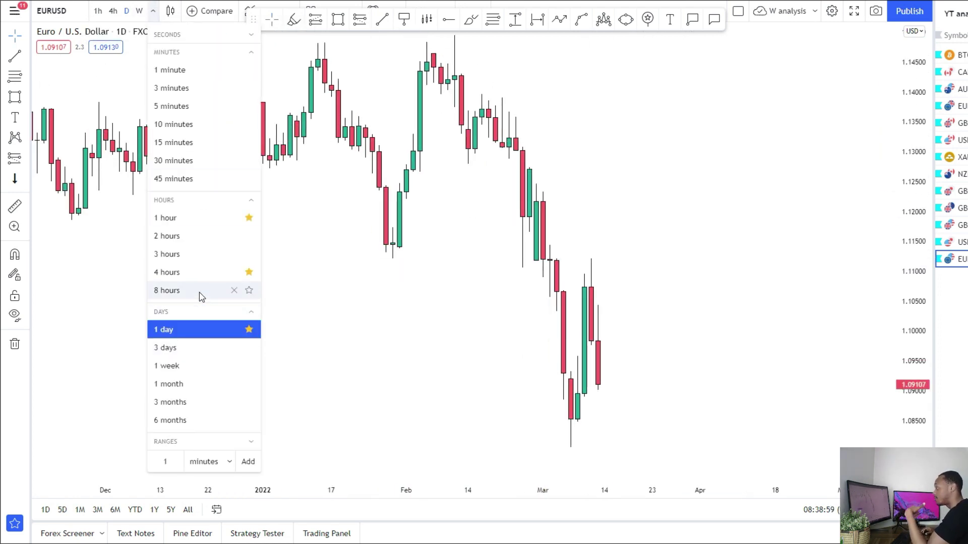
pyautogui.click(190, 385)
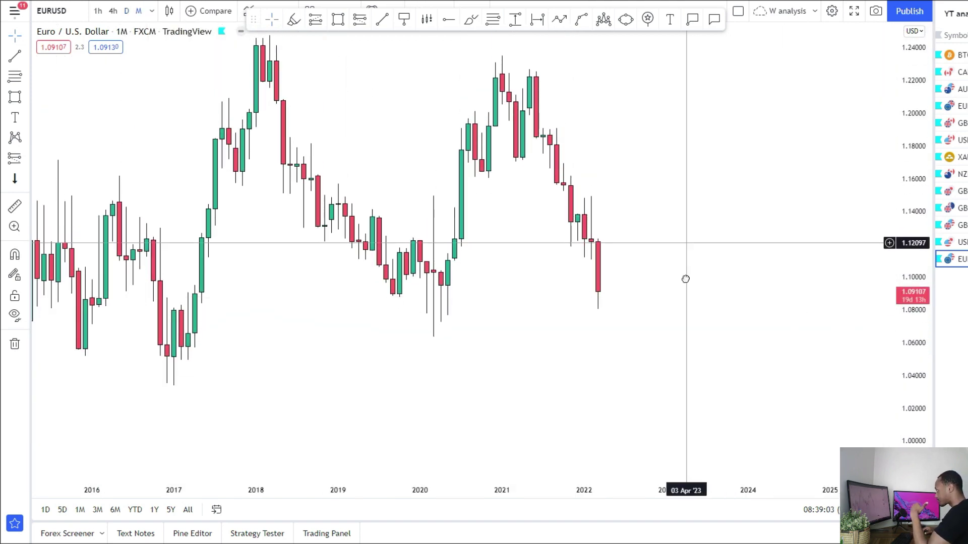
pyautogui.scroll(-2, 615, 236)
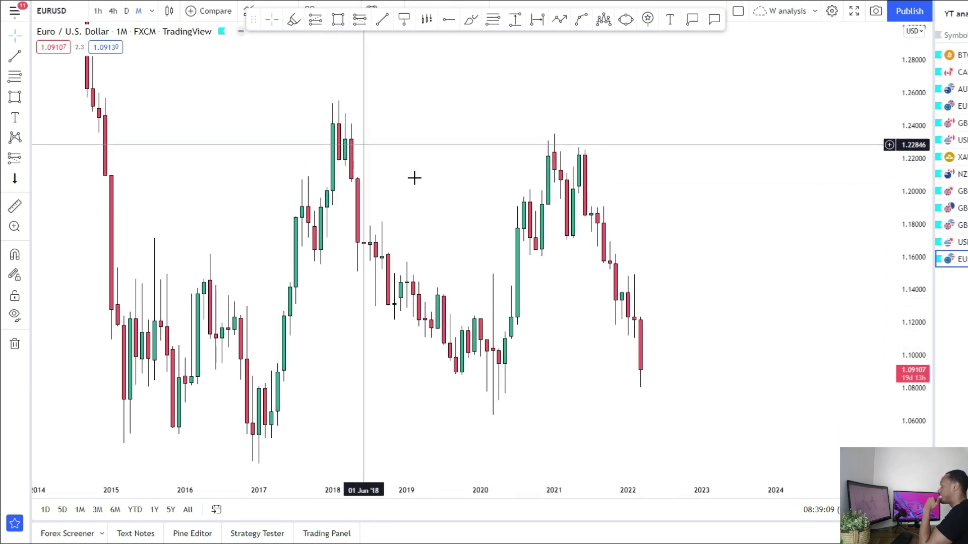
pyautogui.moveTo(644, 264); pyautogui.dragTo(636, 194)
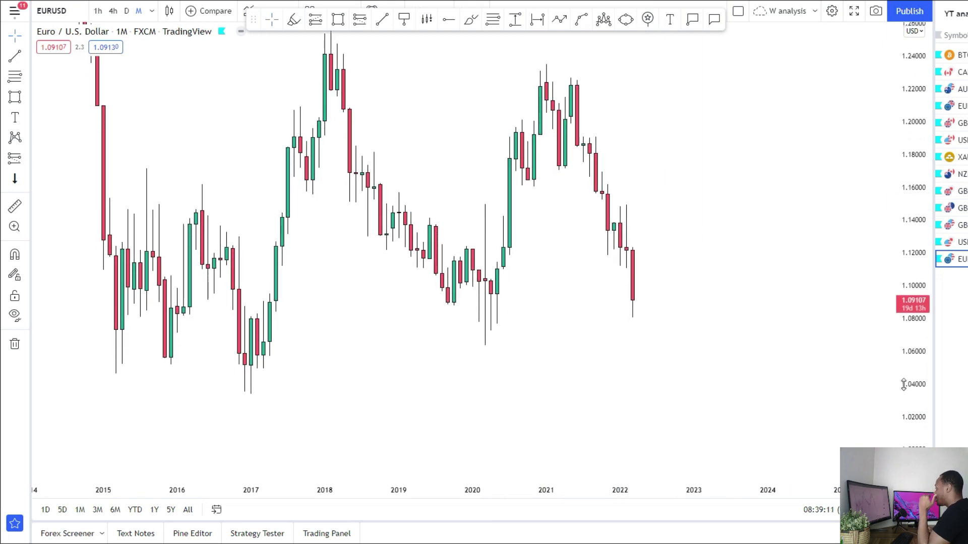
pyautogui.moveTo(904, 385); pyautogui.dragTo(896, 351)
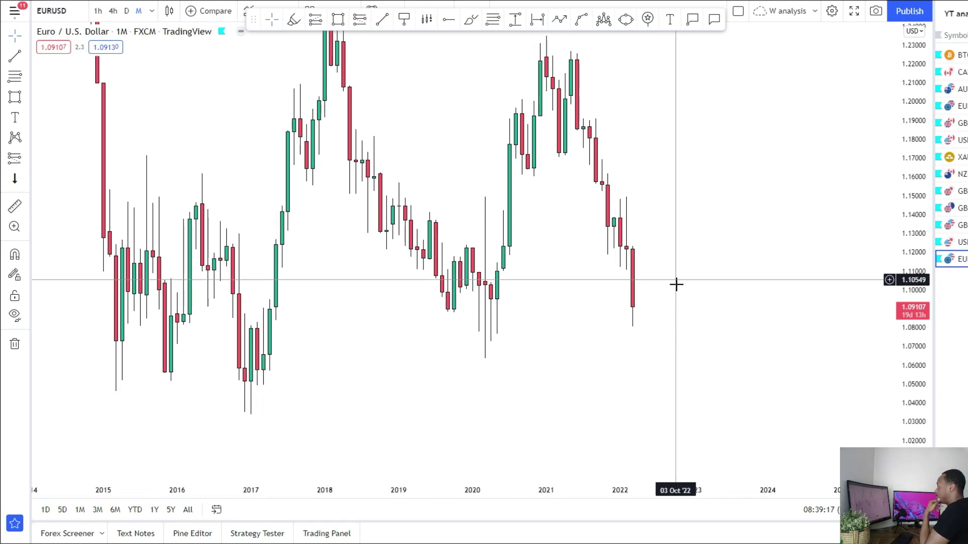
pyautogui.moveTo(676, 282); pyautogui.dragTo(674, 307)
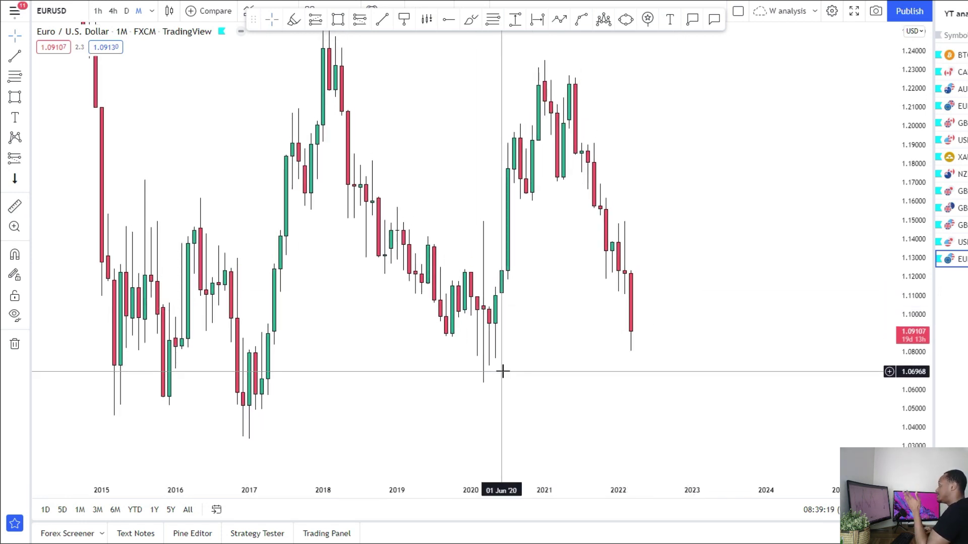
pyautogui.moveTo(902, 415); pyautogui.dragTo(898, 385)
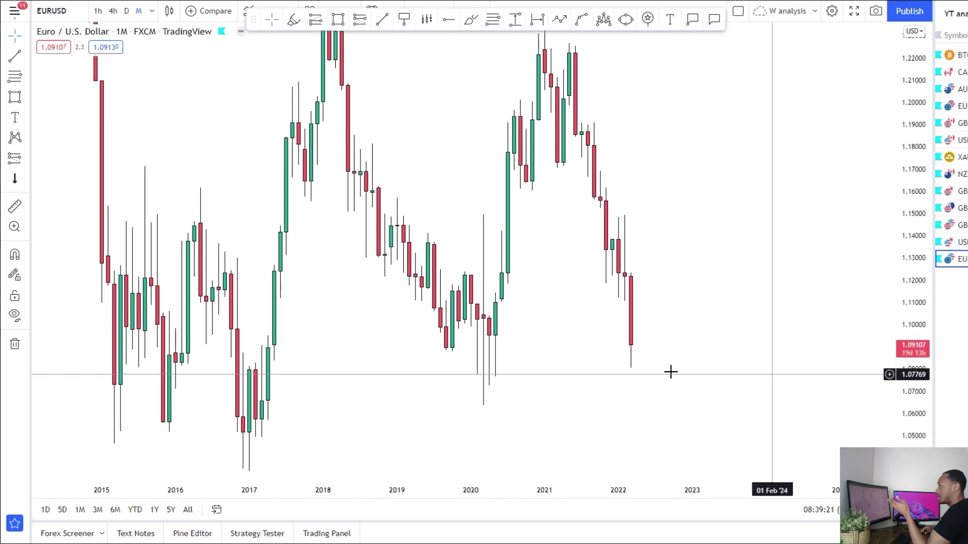
# Switch the EURUSD chart to the 1-week timeframe, covering the 2020 lows and the latest candles
pyautogui.moveTo(110, 159); pyautogui.dragTo(154, 143)
pyautogui.click(151, 11)
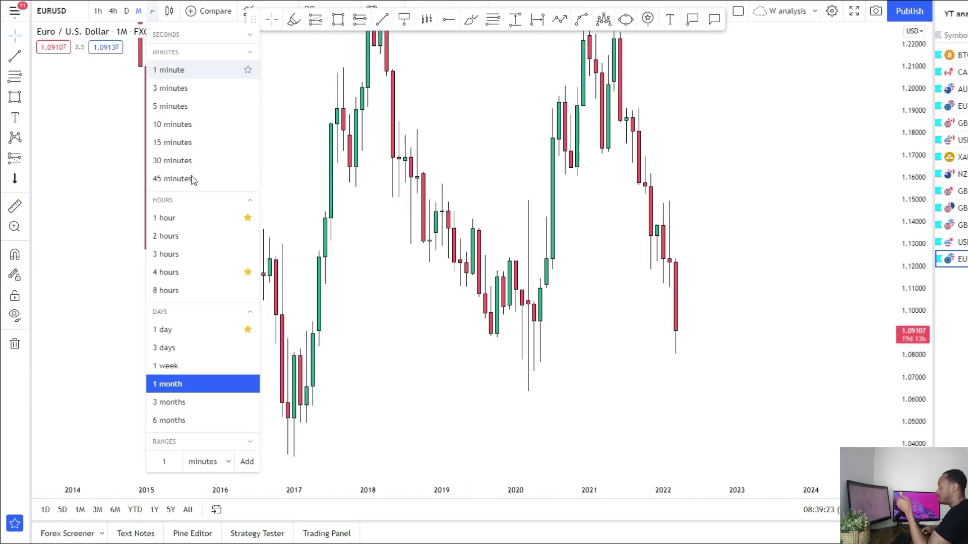
pyautogui.click(212, 367)
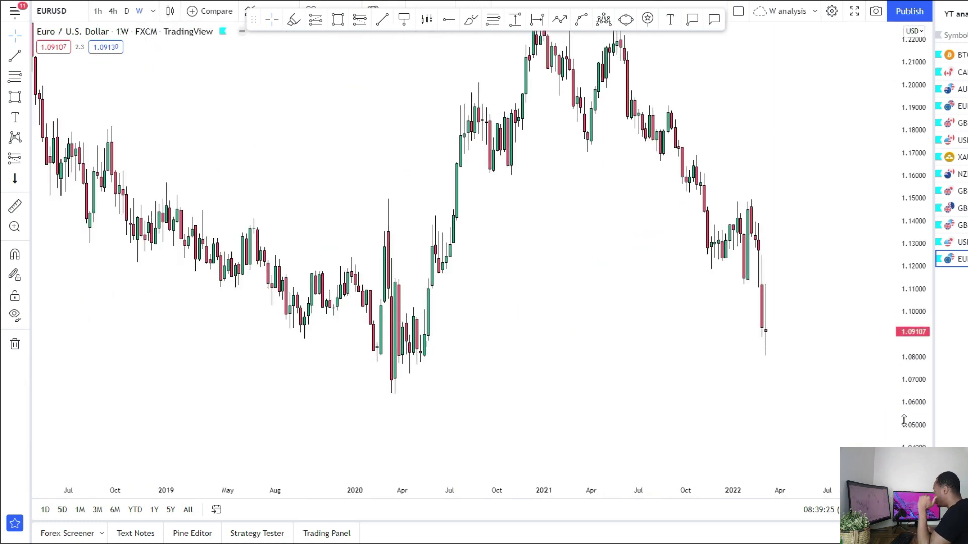
pyautogui.moveTo(641, 376); pyautogui.dragTo(629, 334)
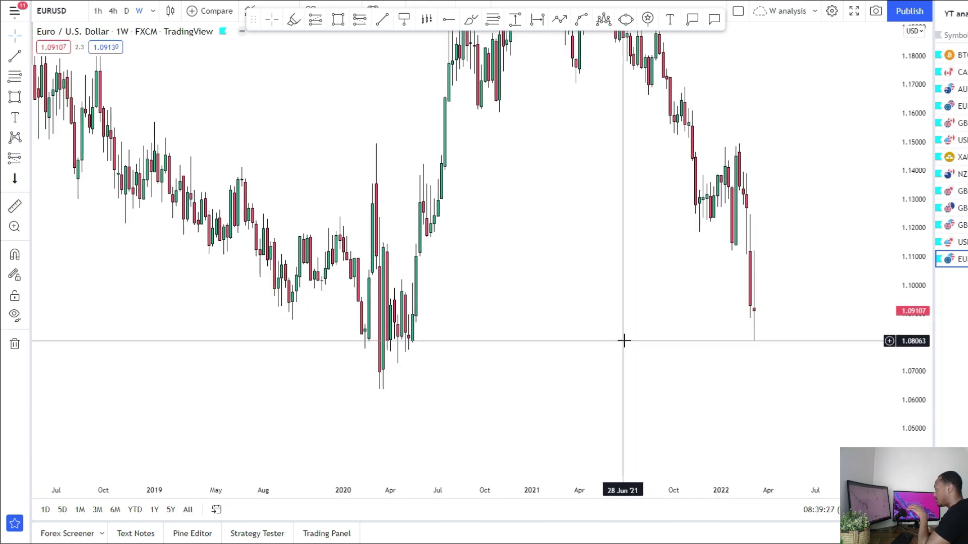
pyautogui.scroll(2, 624, 340)
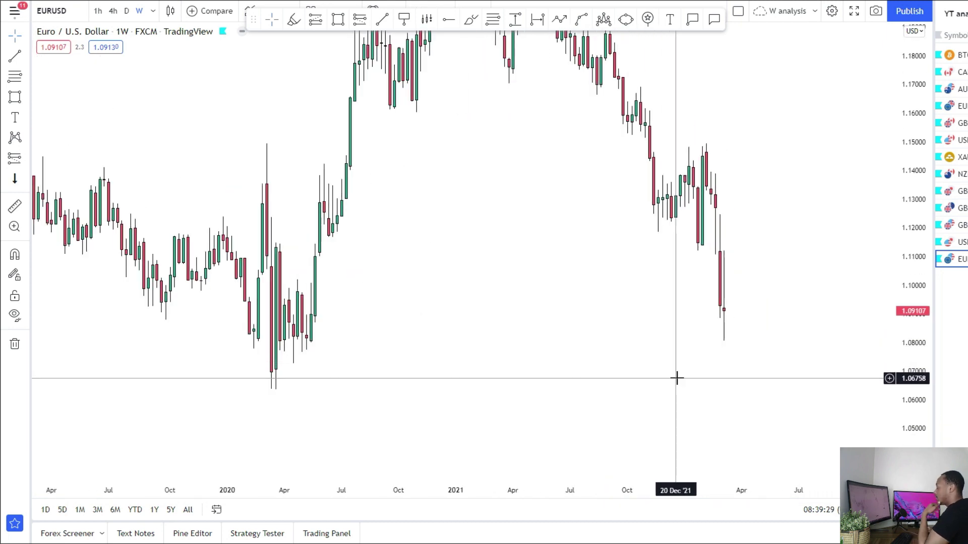
pyautogui.moveTo(640, 371); pyautogui.dragTo(578, 345)
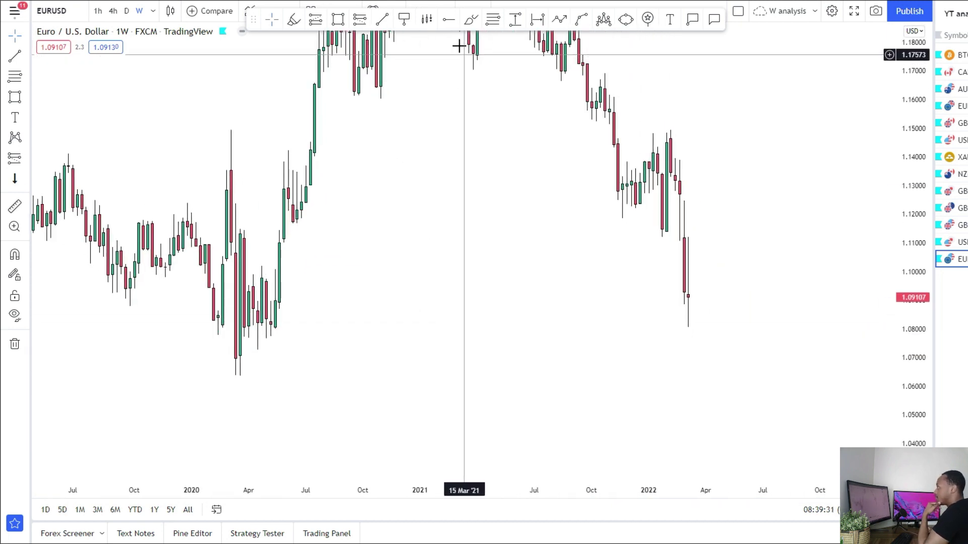
# Mark the 2020 lows with a horizontal ray at 1.06402 and a rectangle zone from 1.07941 to 1.08106, extending to October 2022
pyautogui.click(212, 375)
pyautogui.moveTo(917, 406); pyautogui.dragTo(902, 390)
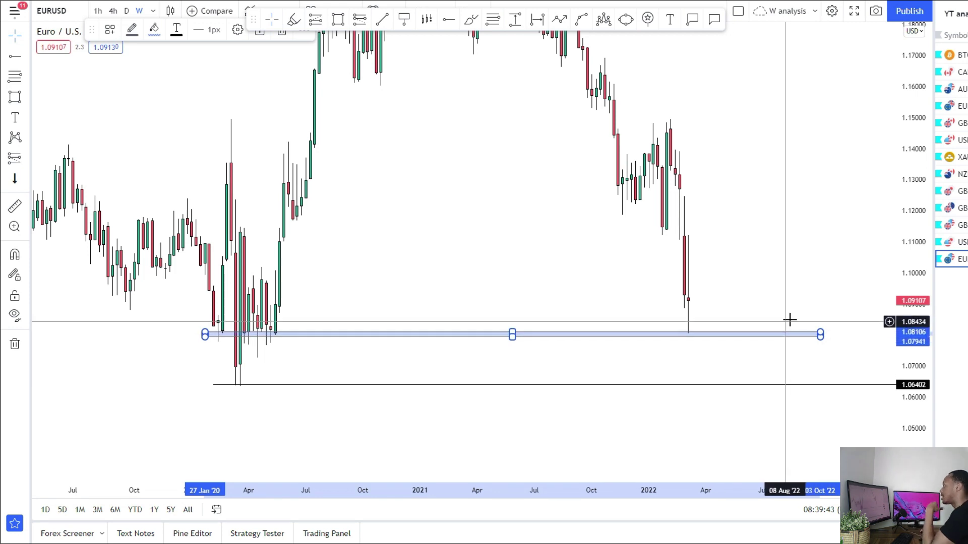
pyautogui.moveTo(907, 395); pyautogui.dragTo(905, 378)
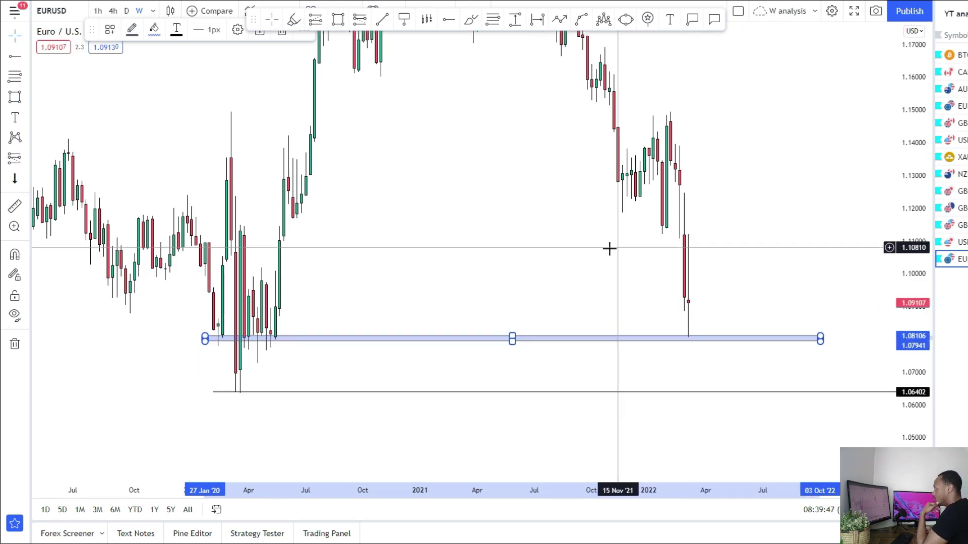
pyautogui.scroll(3, 603, 249)
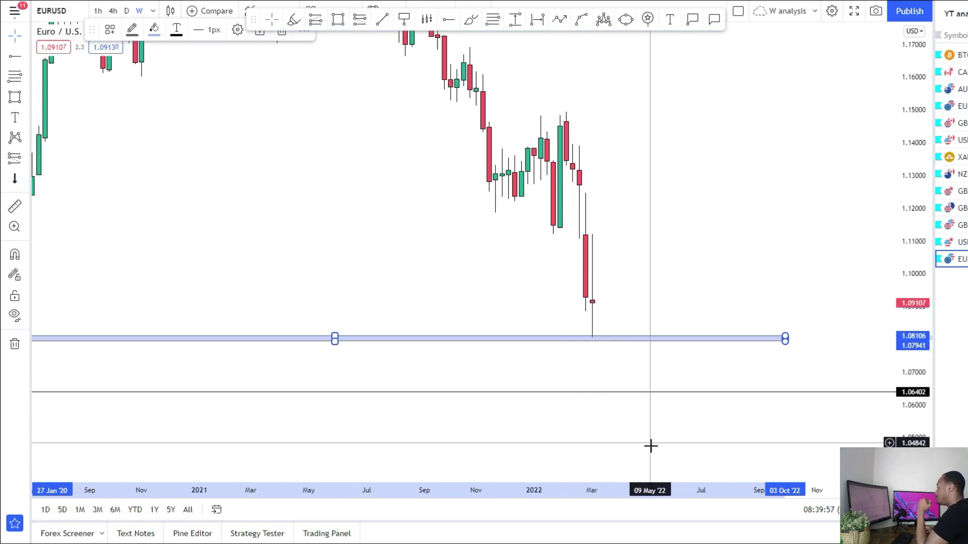
pyautogui.scroll(-4, 426, 263)
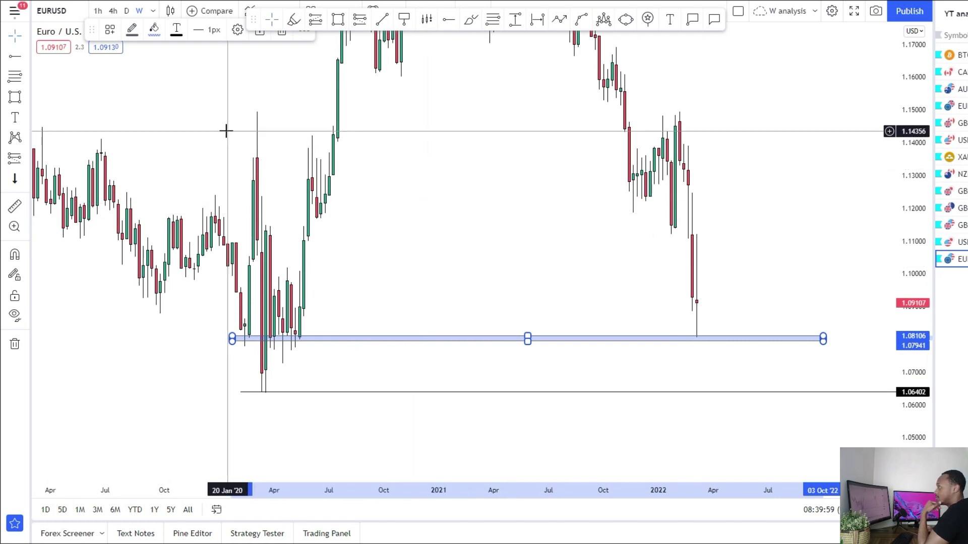
# On the daily timeframe, draw a rectangle zone at the late-January low from about 1.1115 to 1.1140, extending past the latest candle
pyautogui.click(126, 11)
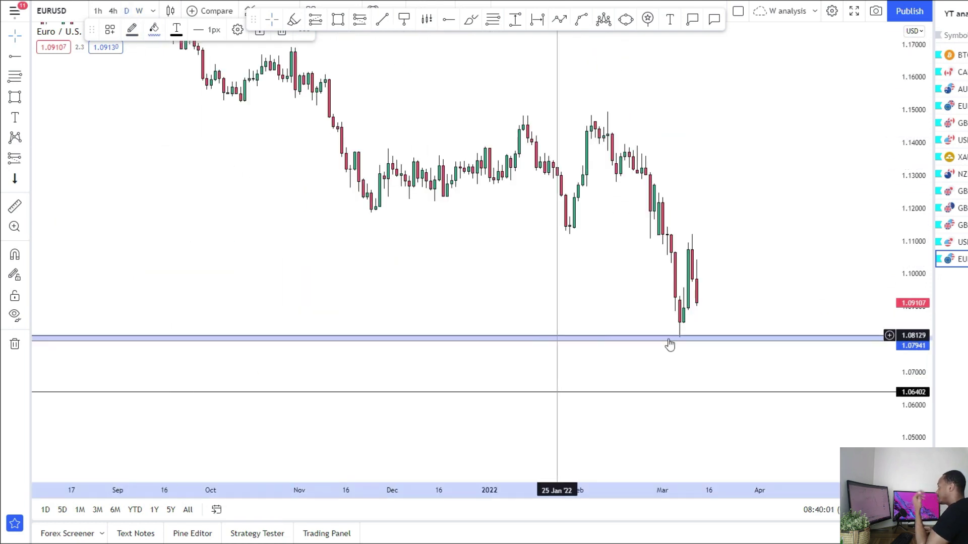
pyautogui.scroll(4, 803, 244)
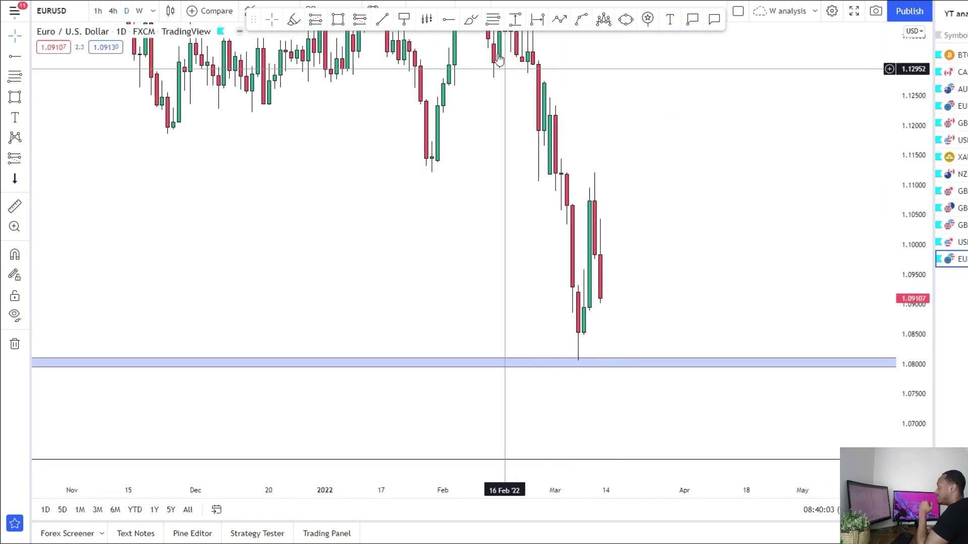
pyautogui.moveTo(415, 162); pyautogui.dragTo(791, 176)
pyautogui.moveTo(685, 265); pyautogui.dragTo(628, 207)
pyautogui.scroll(-2, 641, 353)
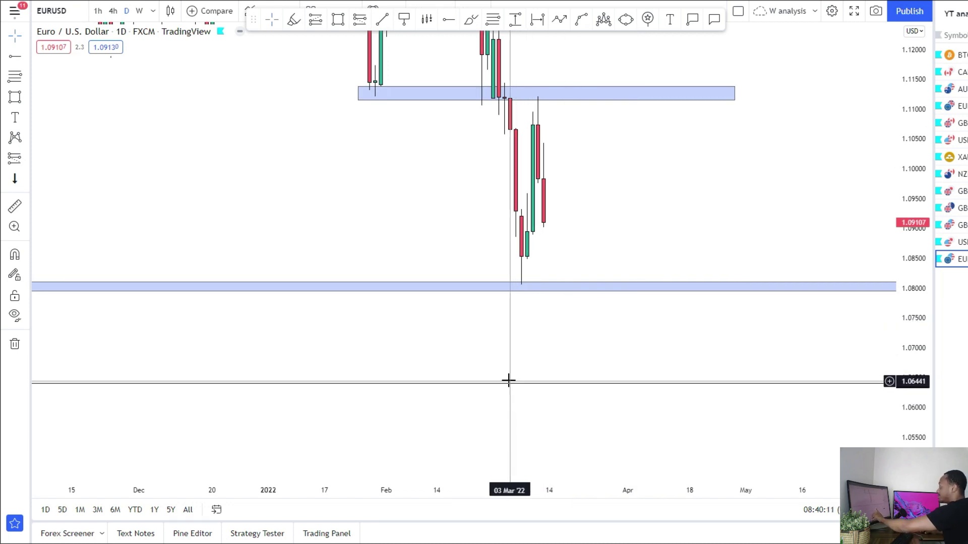
# Switch to the 4-hour timeframe and examine the recent price swings between the upper and lower zones
pyautogui.click(112, 11)
pyautogui.moveTo(916, 381); pyautogui.dragTo(917, 314)
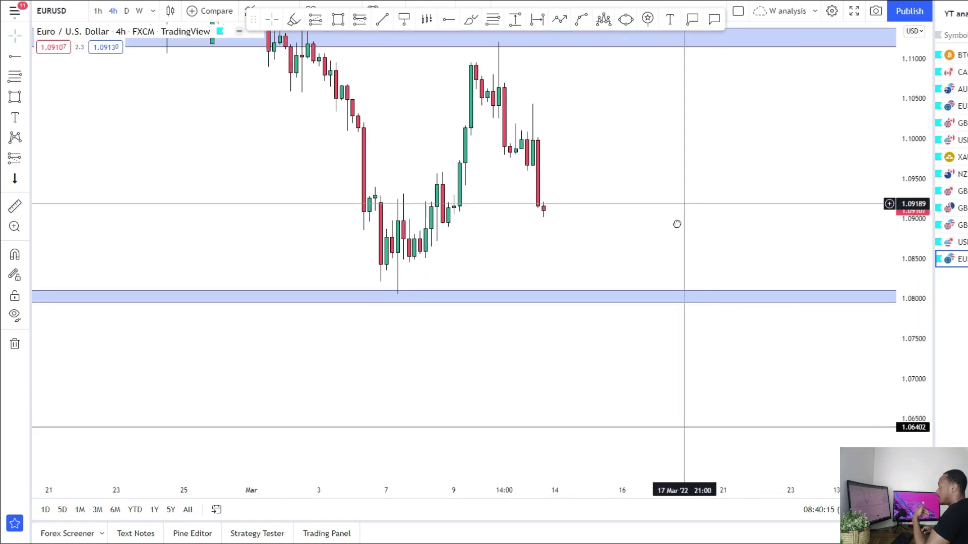
pyautogui.moveTo(677, 219); pyautogui.dragTo(673, 298)
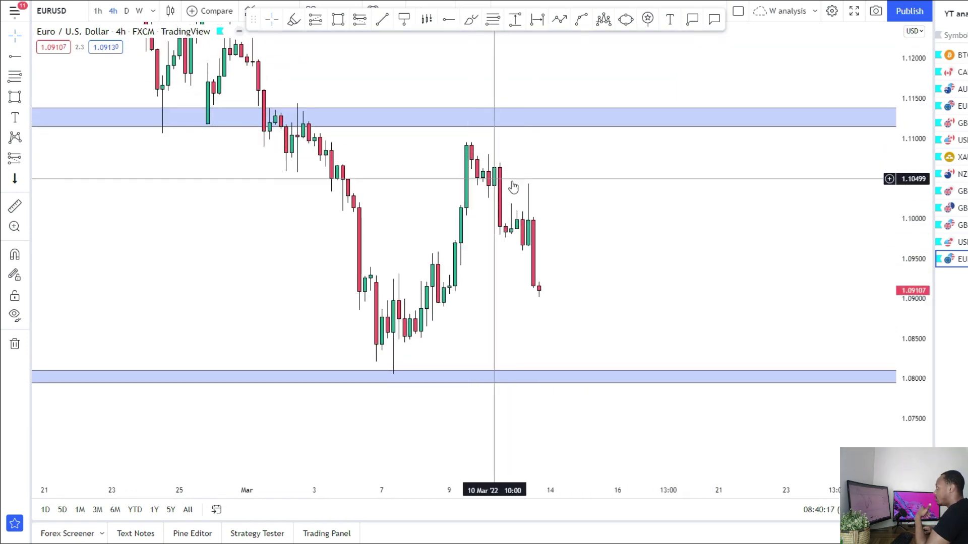
pyautogui.moveTo(562, 304); pyautogui.dragTo(544, 312)
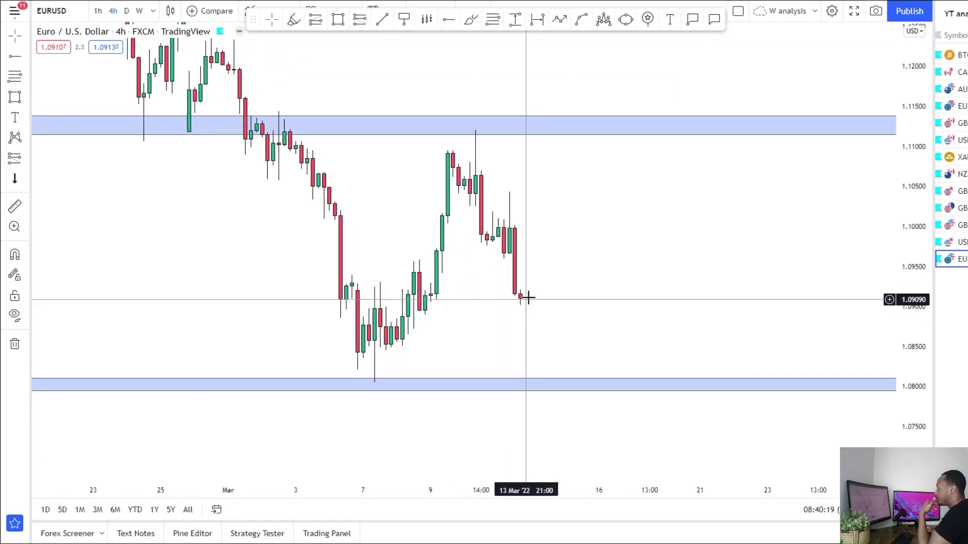
pyautogui.moveTo(602, 254); pyautogui.dragTo(574, 273)
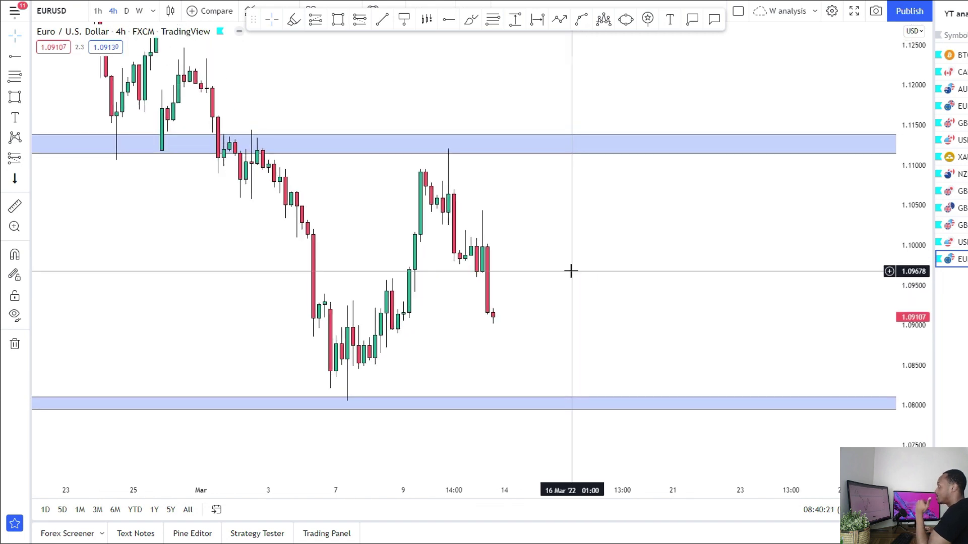
# Draw a nearly horizontal trend line at about 1.1092 from the 9 March swing high to 18 March
pyautogui.click(27, 162)
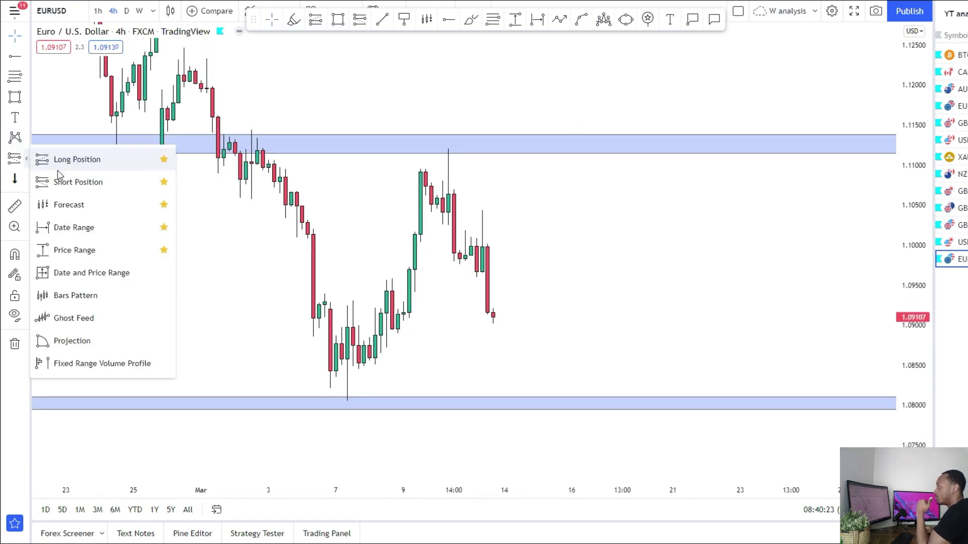
pyautogui.click(382, 19)
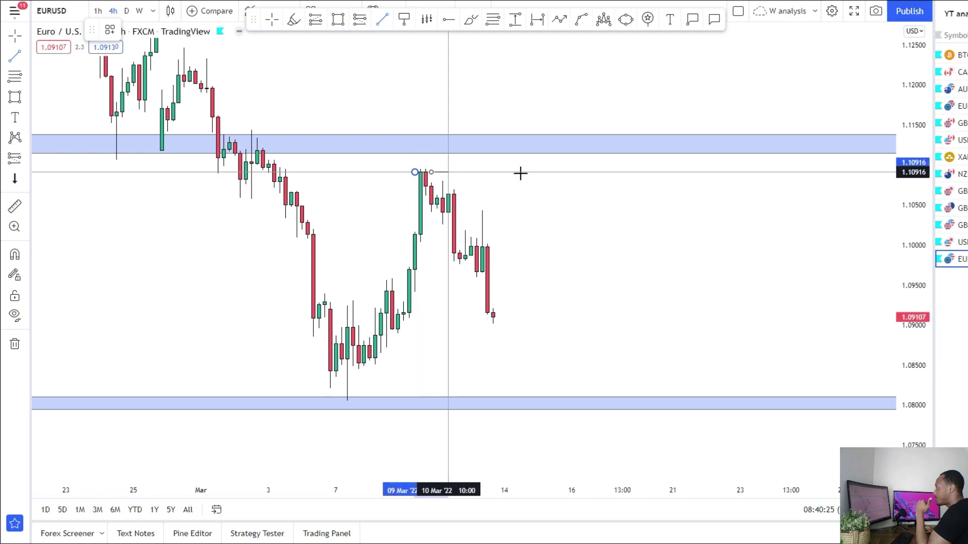
pyautogui.click(664, 171)
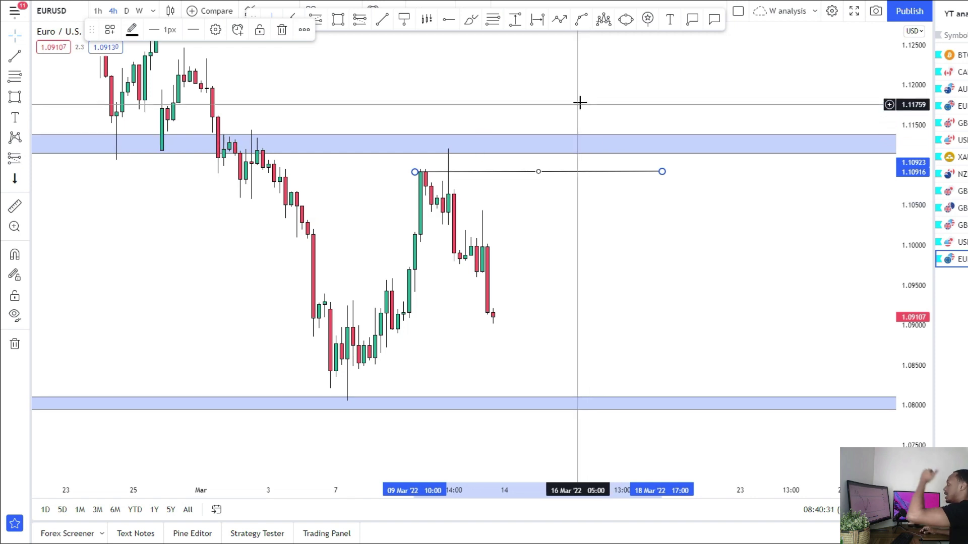
pyautogui.moveTo(562, 222); pyautogui.dragTo(553, 232)
pyautogui.click(490, 322)
pyautogui.click(541, 142)
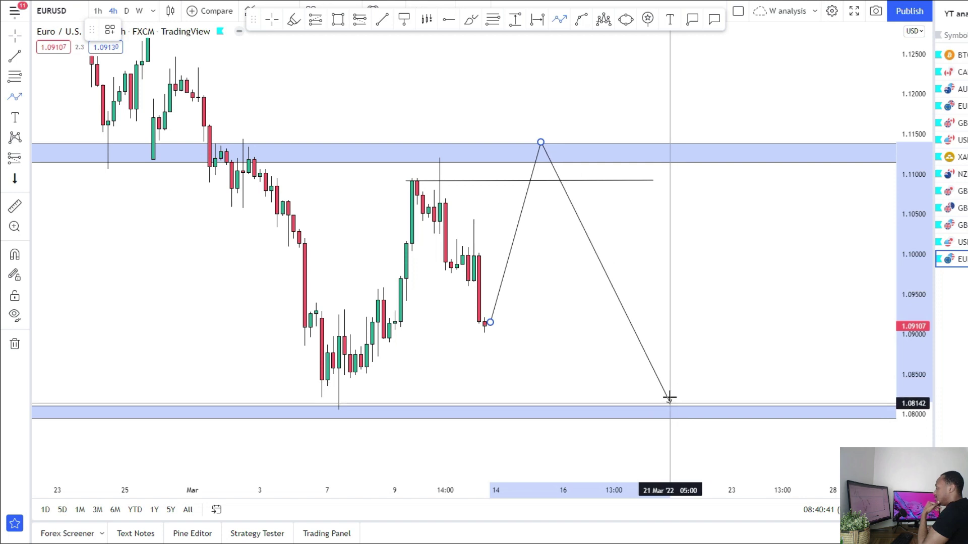
pyautogui.press('Escape')
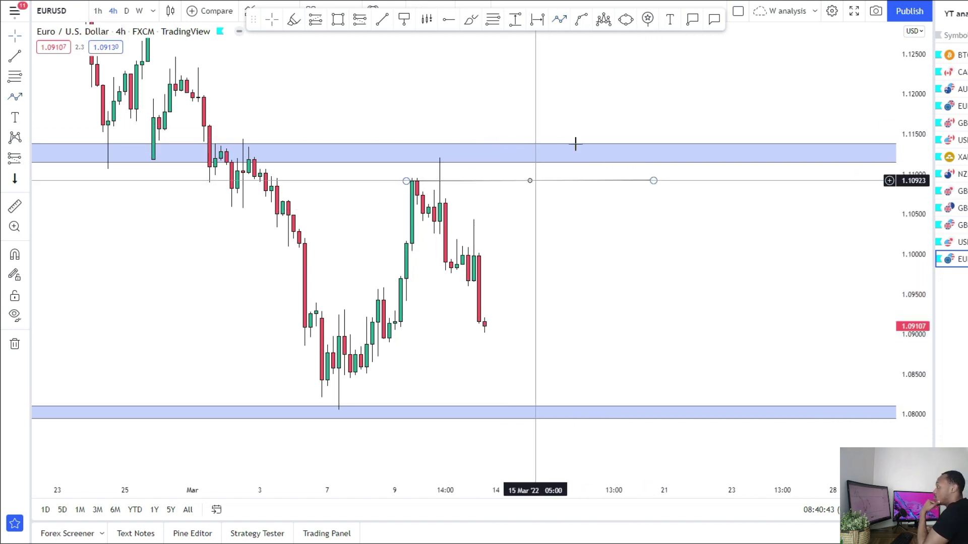
# Place a short position on the 9 March swing-high line with entry 1.10923, stop 1.11575 and target 1.08035
pyautogui.click(28, 161)
pyautogui.click(61, 182)
pyautogui.click(557, 180)
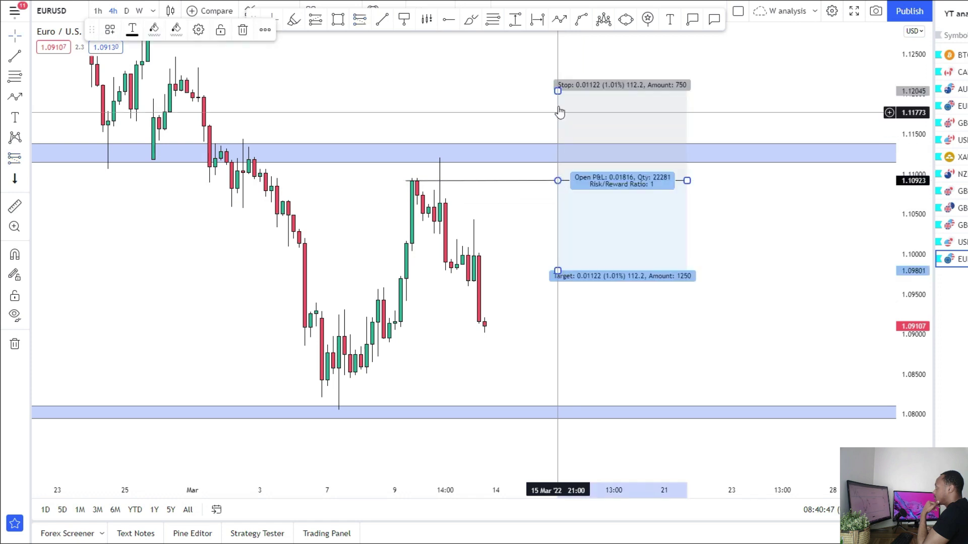
pyautogui.moveTo(548, 100); pyautogui.dragTo(528, 128)
pyautogui.moveTo(497, 270); pyautogui.dragTo(545, 323)
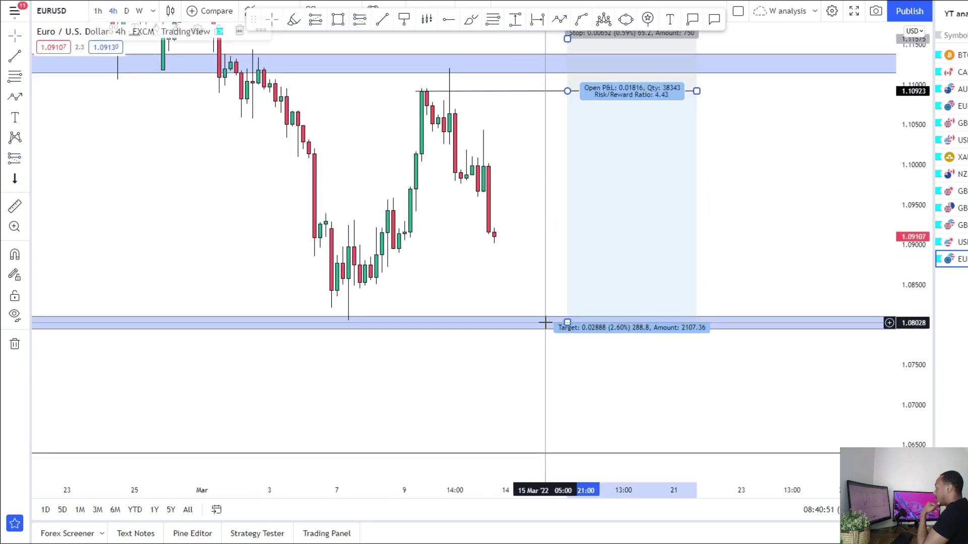
pyautogui.click(501, 243)
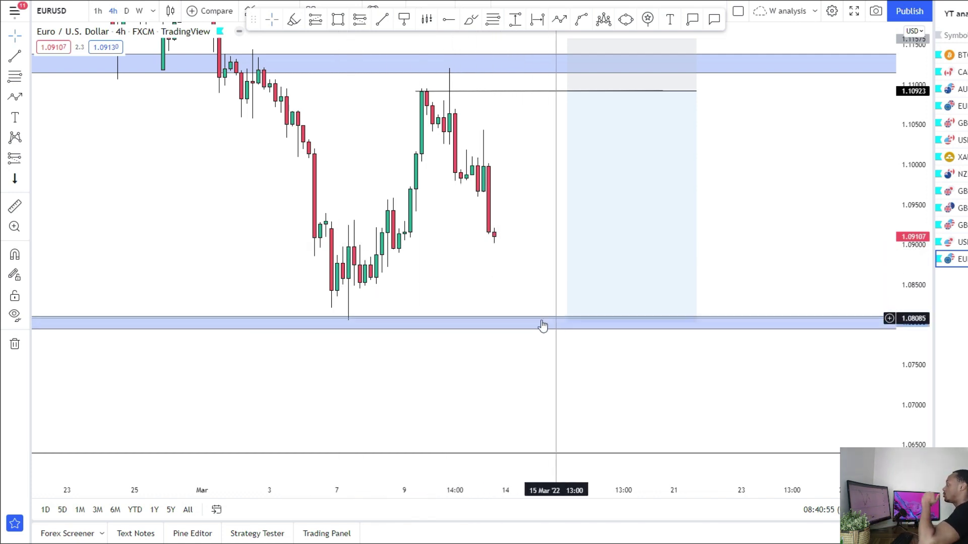
# Draw an arrowed path from the lower zone down to about 1.073, back up to the zone, and down to the 1.06402 ray
pyautogui.moveTo(534, 354); pyautogui.dragTo(502, 325)
pyautogui.click(625, 288)
pyautogui.click(647, 349)
pyautogui.click(681, 295)
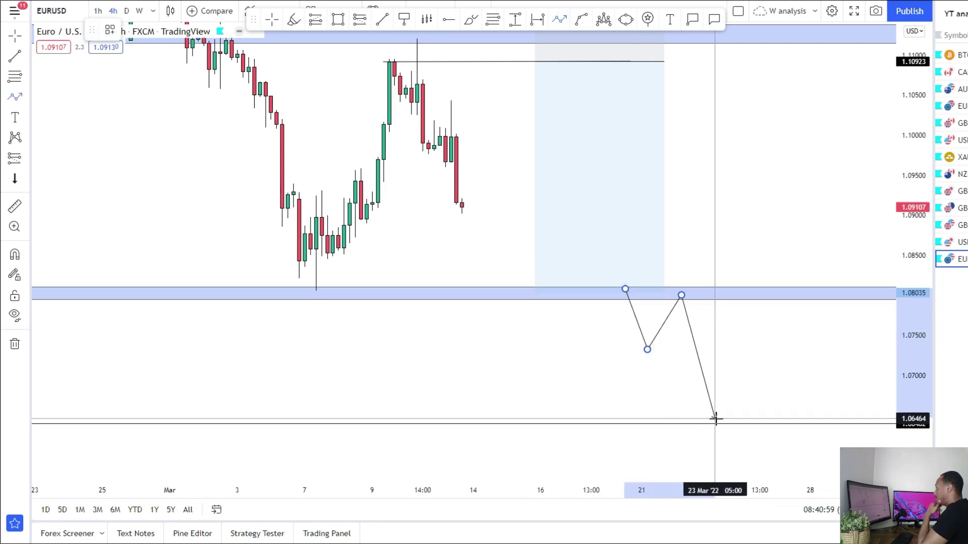
pyautogui.moveTo(741, 346); pyautogui.dragTo(708, 354)
# Place a second short position below the lower zone with entry 1.07943, stop 1.08396 and target 1.06386
pyautogui.click(28, 159)
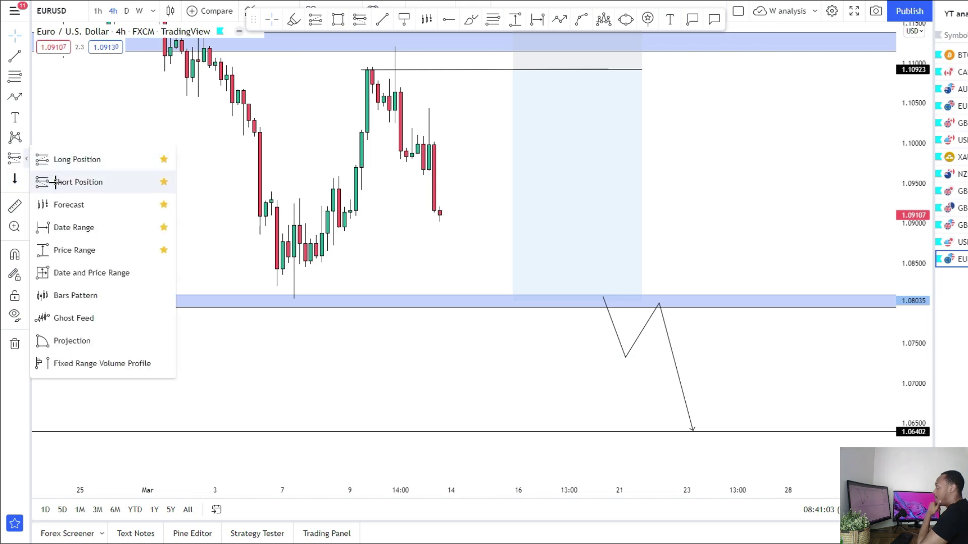
pyautogui.click(58, 181)
pyautogui.moveTo(698, 220); pyautogui.dragTo(699, 272)
pyautogui.moveTo(699, 396); pyautogui.dragTo(696, 429)
pyautogui.moveTo(313, 367); pyautogui.dragTo(305, 383)
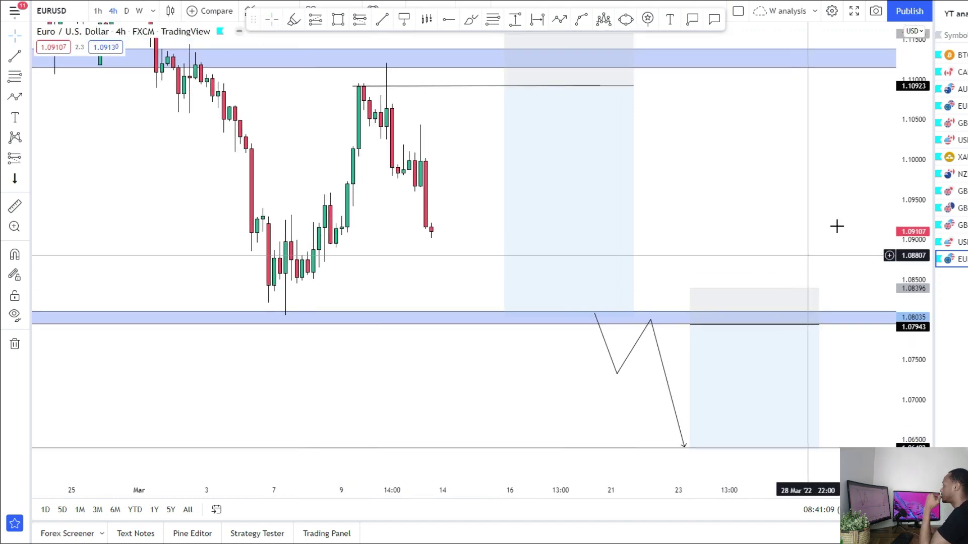
pyautogui.moveTo(901, 158); pyautogui.dragTo(892, 194)
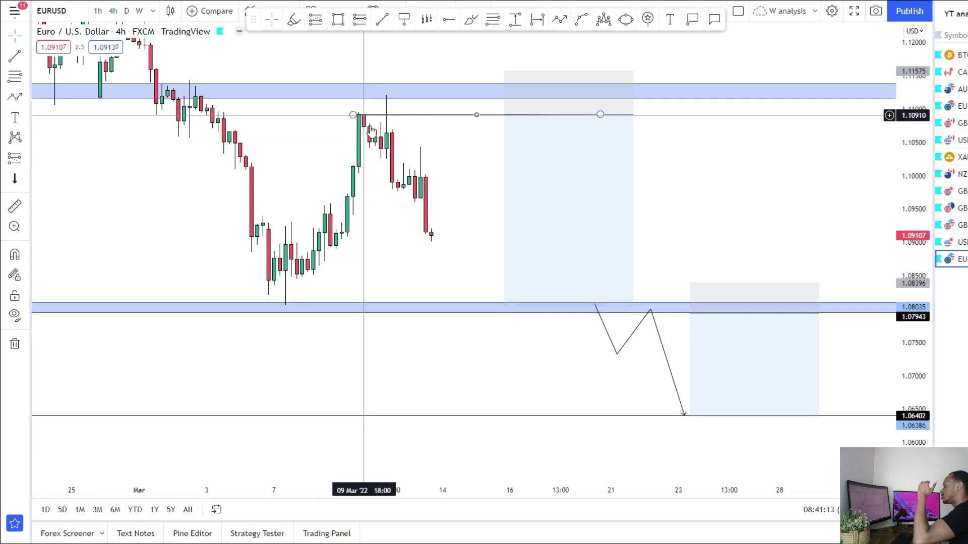
pyautogui.click(558, 20)
pyautogui.click(437, 237)
pyautogui.click(504, 160)
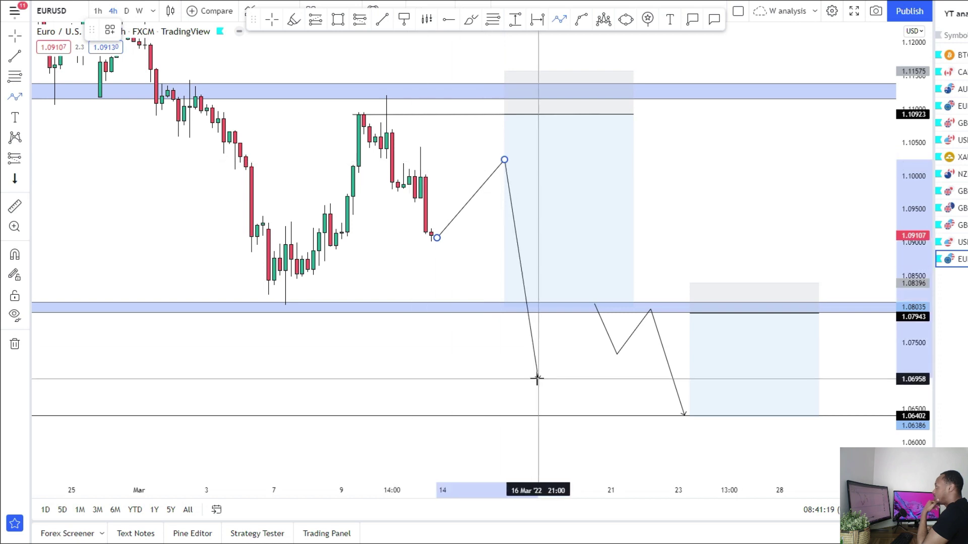
pyautogui.press('Escape')
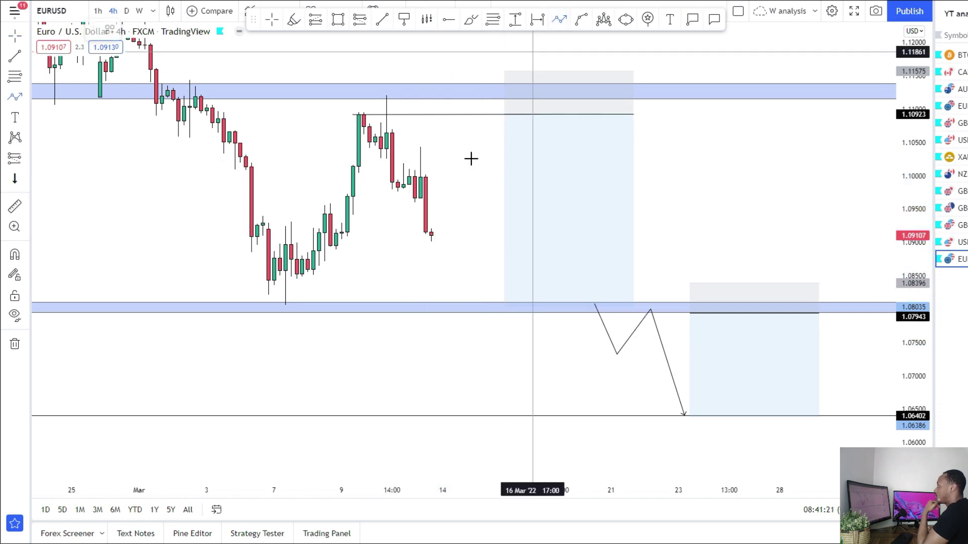
# Draw an arrowed path from the latest candle up to about 1.111 and down to the lower zone at about 1.080
pyautogui.click(431, 235)
pyautogui.click(522, 102)
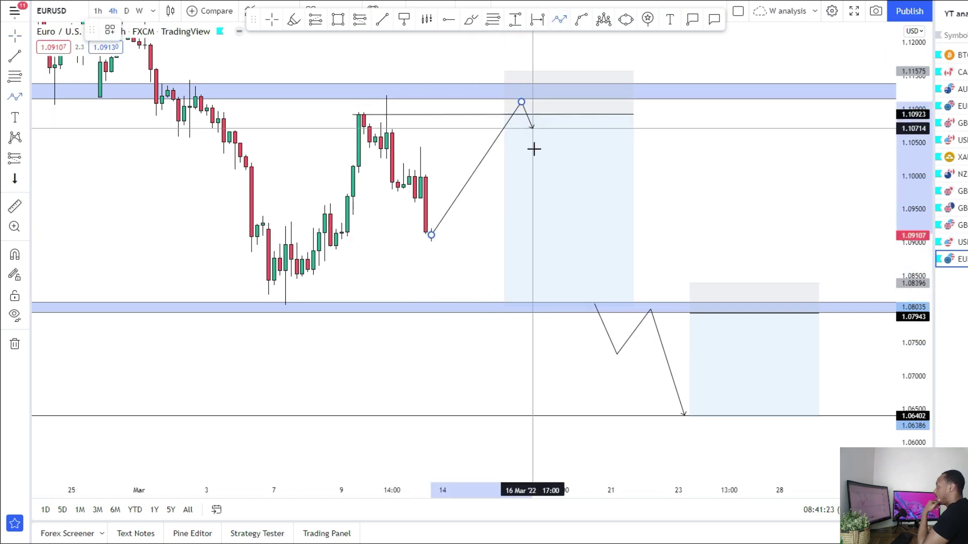
pyautogui.doubleClick(572, 308)
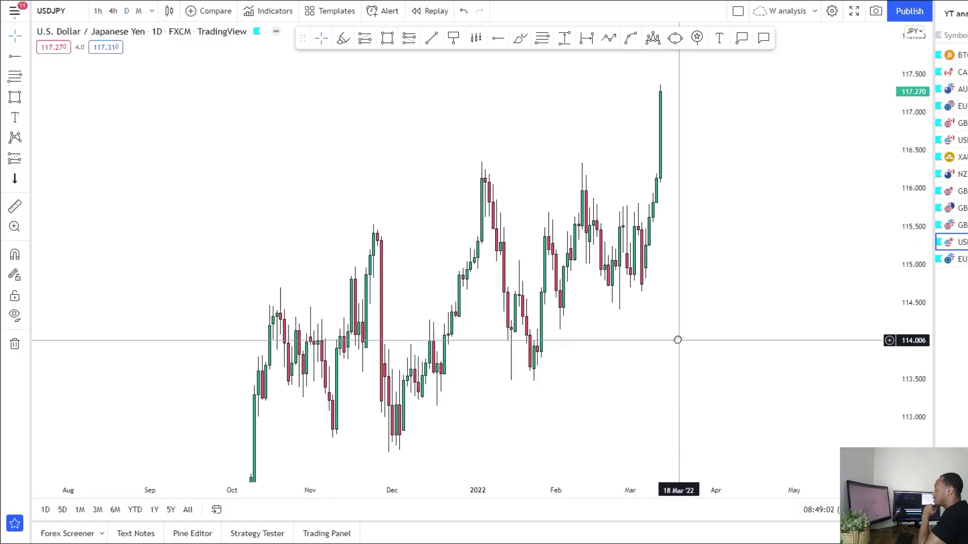
# On the USDJPY 4-hour chart, draw a rectangle zone from 115.676 to 115.766, spanning 14 February to 17 March
pyautogui.moveTo(677, 340); pyautogui.dragTo(684, 327)
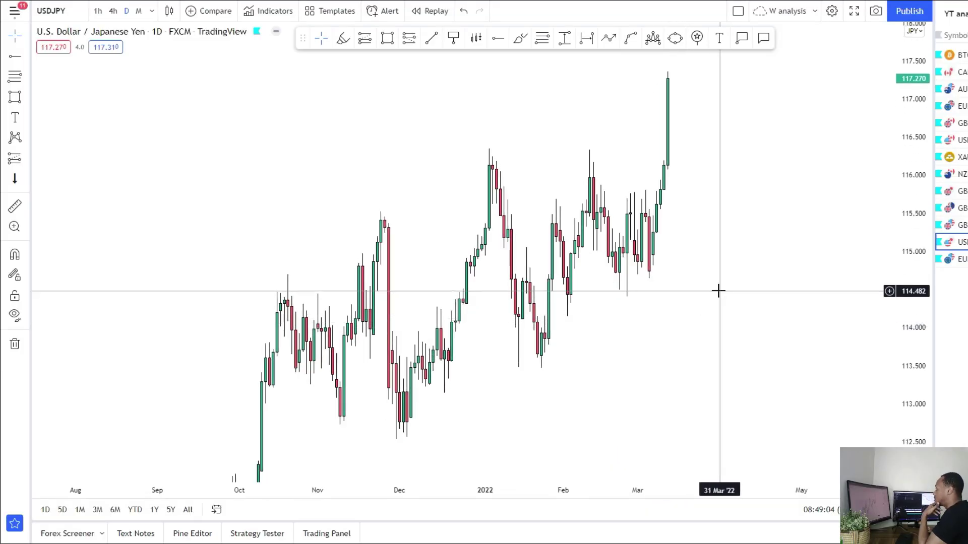
pyautogui.scroll(3, 717, 287)
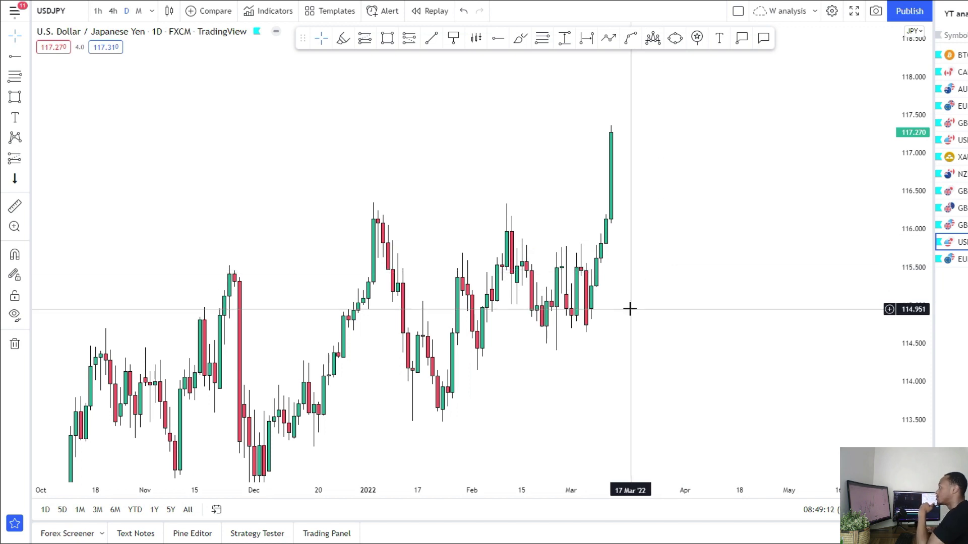
pyautogui.click(112, 12)
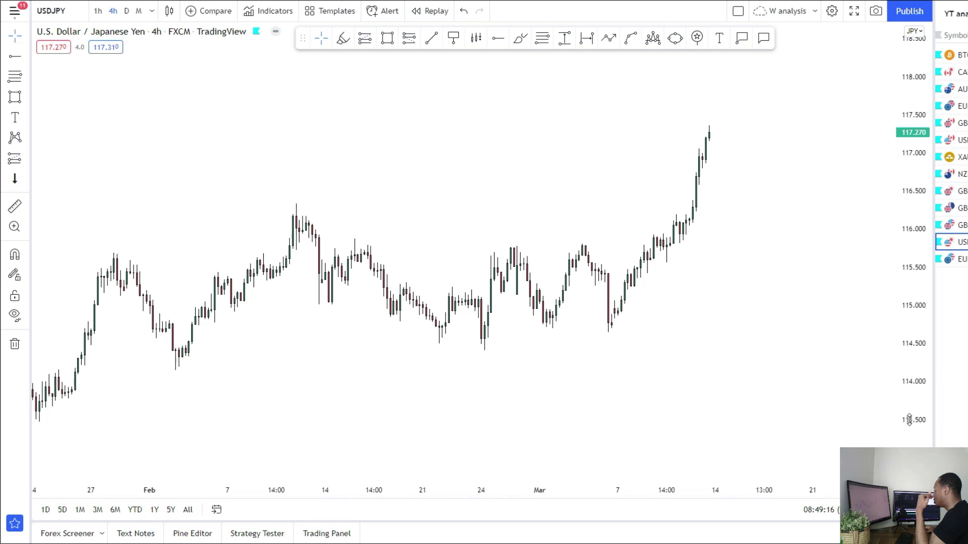
pyautogui.scroll(3, 523, 229)
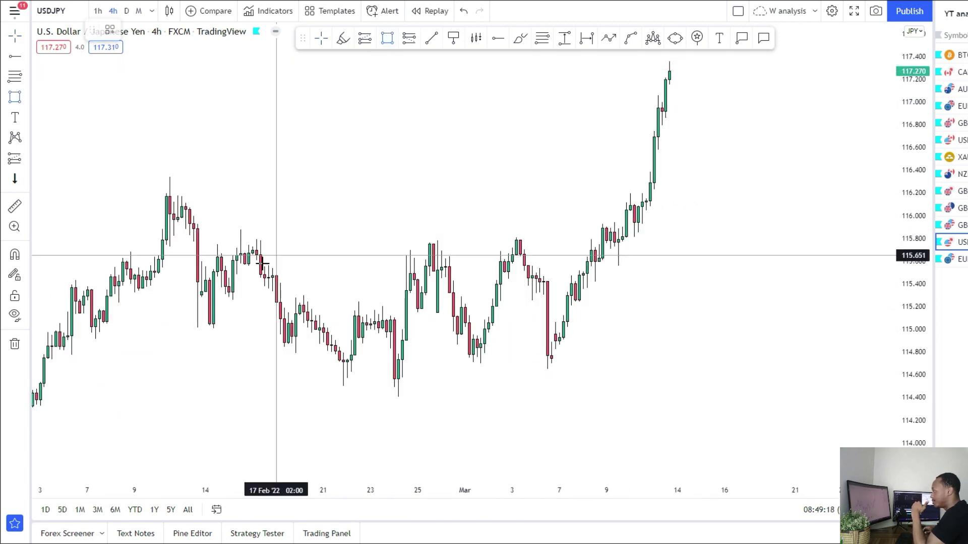
pyautogui.moveTo(226, 242); pyautogui.dragTo(784, 252)
pyautogui.moveTo(922, 394); pyautogui.dragTo(923, 372)
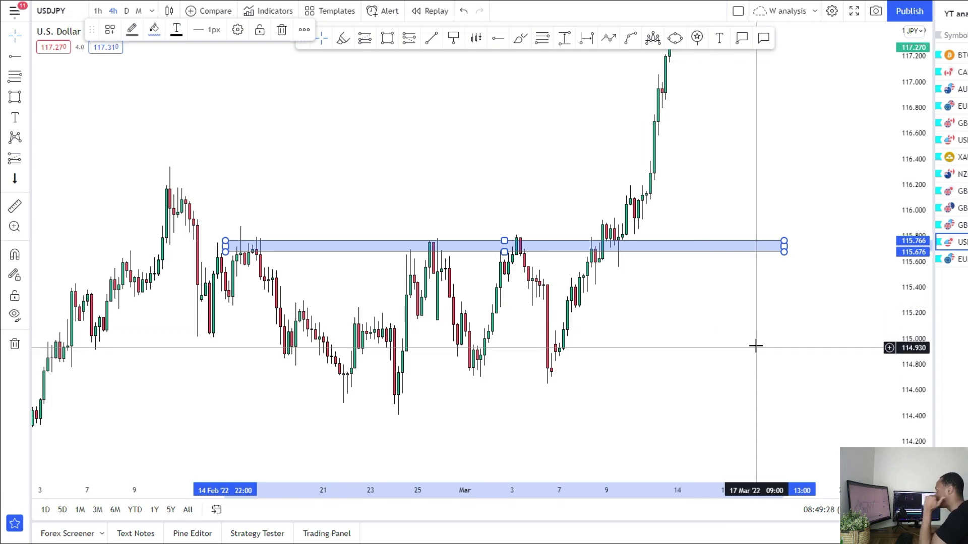
pyautogui.moveTo(266, 349); pyautogui.dragTo(286, 355)
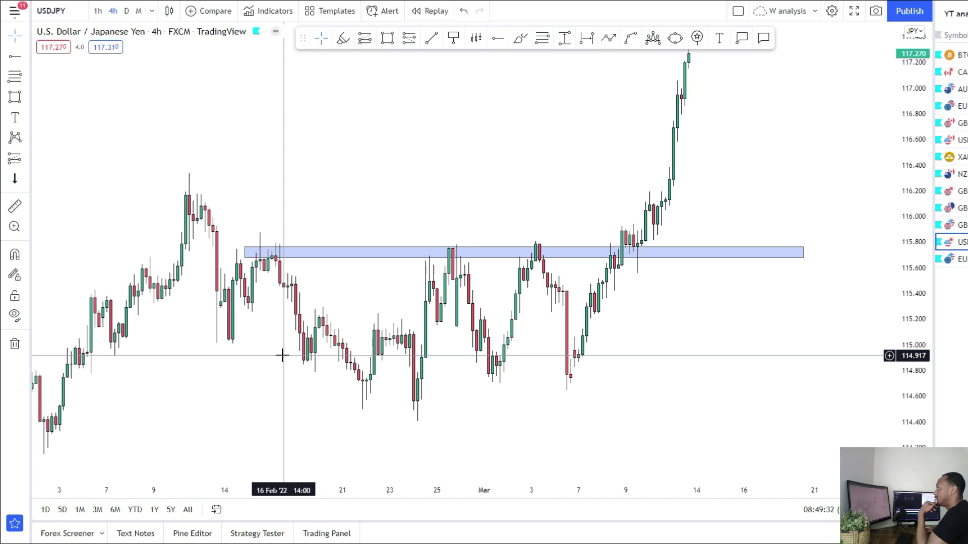
# Mark the early-January high with a horizontal ray at 116.347 and remove all drawings from the USDJPY chart
pyautogui.scroll(-5, 189, 190)
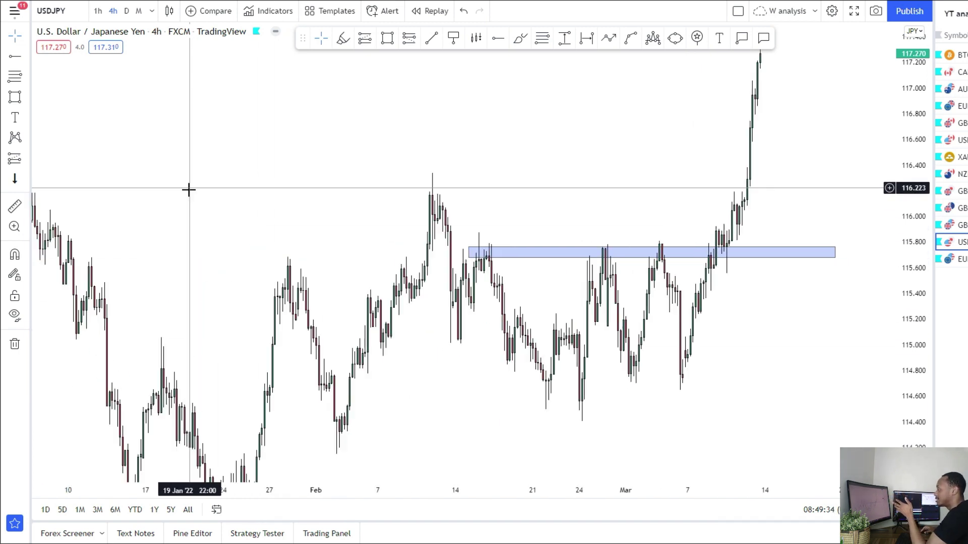
pyautogui.click(496, 41)
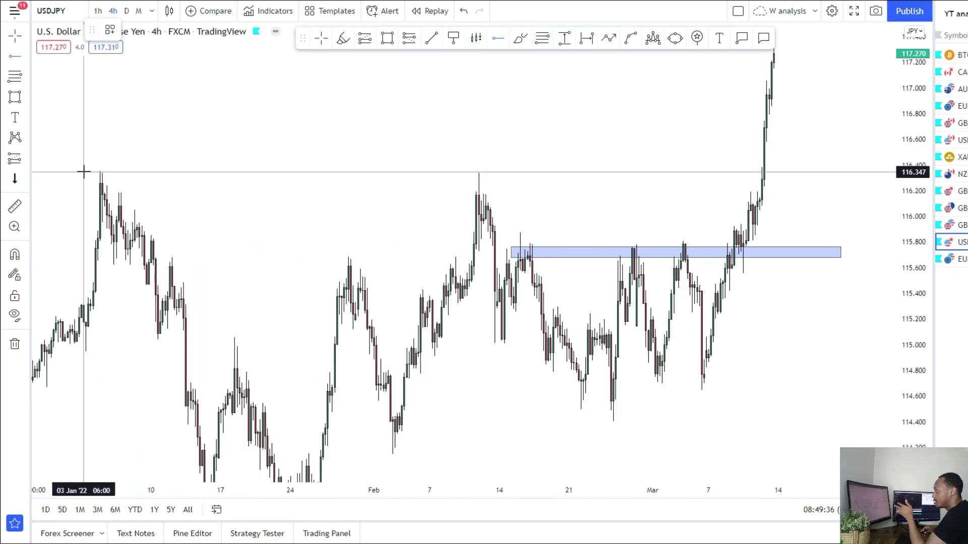
pyautogui.click(83, 172)
pyautogui.moveTo(627, 349); pyautogui.dragTo(558, 384)
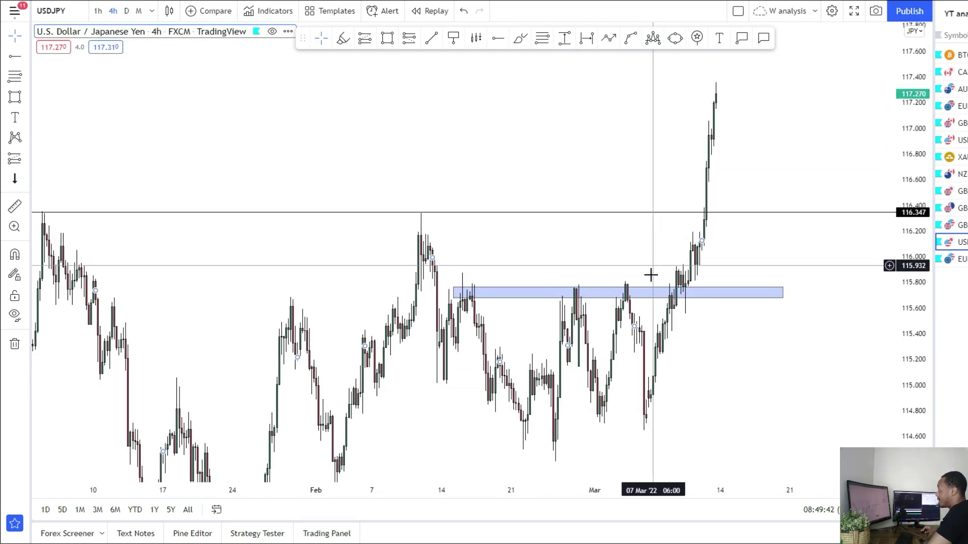
pyautogui.rightClick(715, 342)
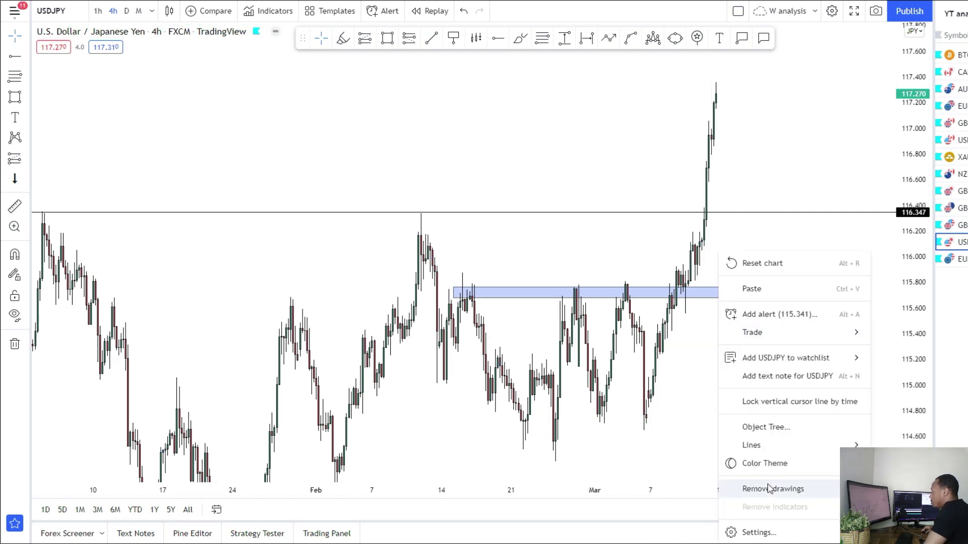
pyautogui.click(771, 489)
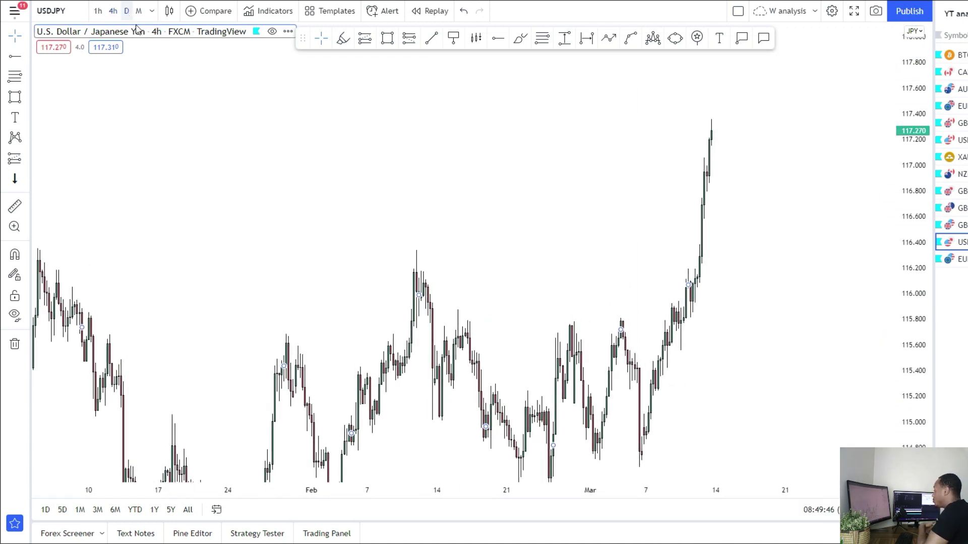
# Switch the USDJPY chart to the weekly timeframe
pyautogui.click(126, 11)
pyautogui.scroll(5, 404, 236)
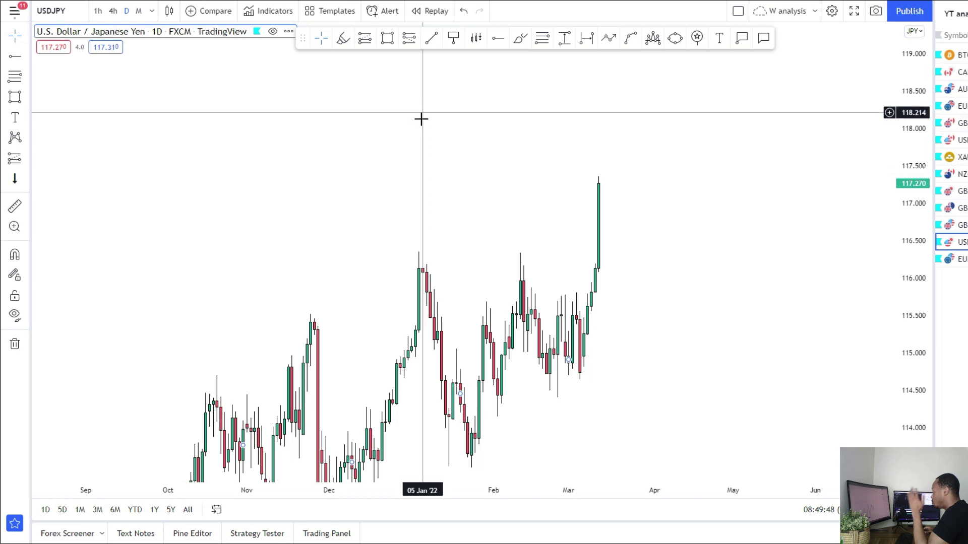
pyautogui.click(152, 11)
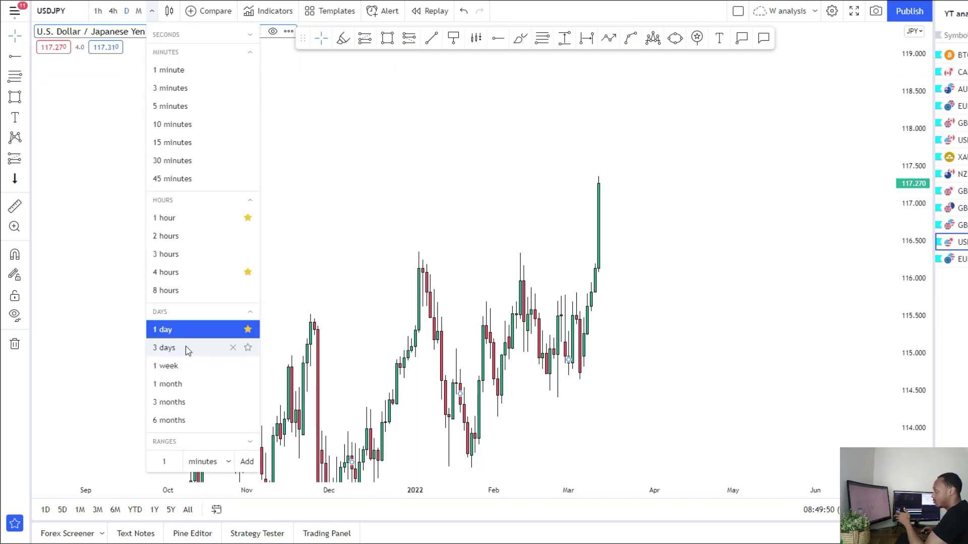
pyautogui.click(177, 367)
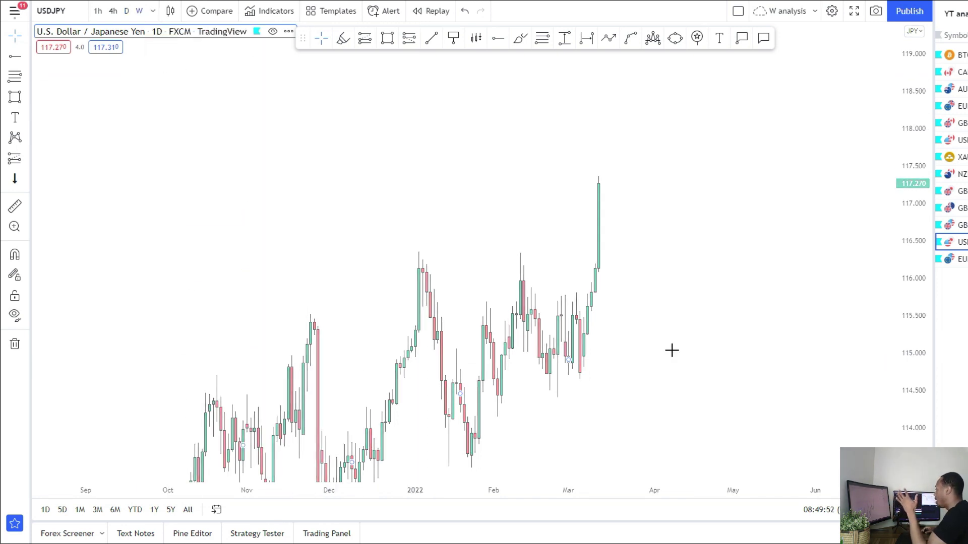
# Draw a rectangle zone over the late-2016 swing high from 117.840 to 118.697, starting 7 November 2016 and ending about May 2019
pyautogui.moveTo(907, 283); pyautogui.dragTo(836, 413)
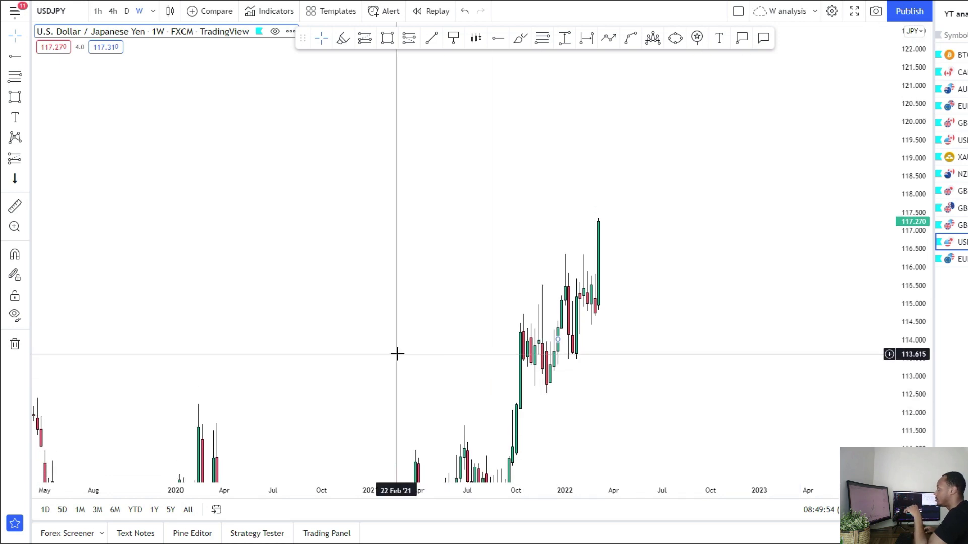
pyautogui.moveTo(478, 210); pyautogui.dragTo(547, 114)
pyautogui.moveTo(140, 202); pyautogui.dragTo(363, 195)
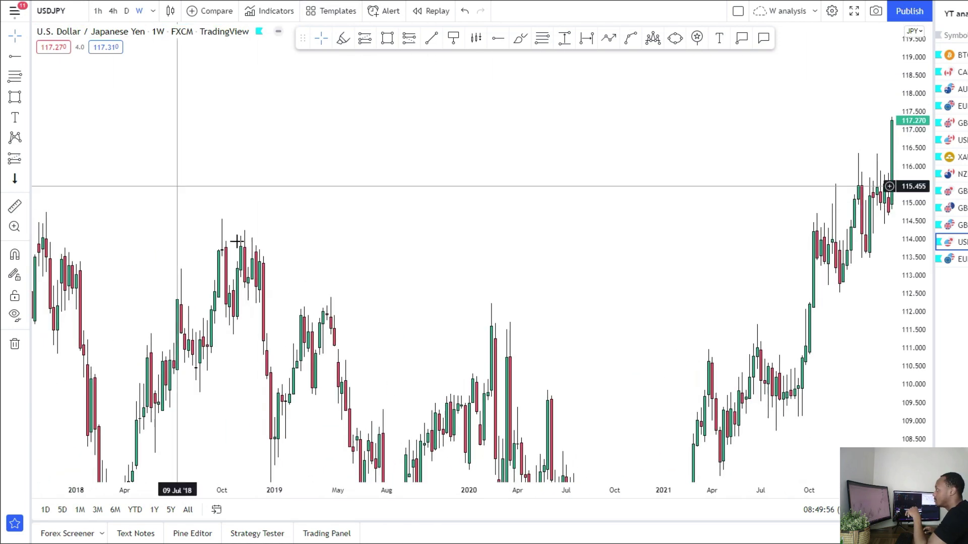
pyautogui.moveTo(545, 228); pyautogui.dragTo(334, 294)
pyautogui.scroll(-2, 117, 279)
pyautogui.moveTo(105, 313)
pyautogui.mouseDown()
pyautogui.moveTo(213, 326)
pyautogui.moveTo(737, 305)
pyautogui.mouseUp()
pyautogui.moveTo(477, 283); pyautogui.dragTo(408, 304)
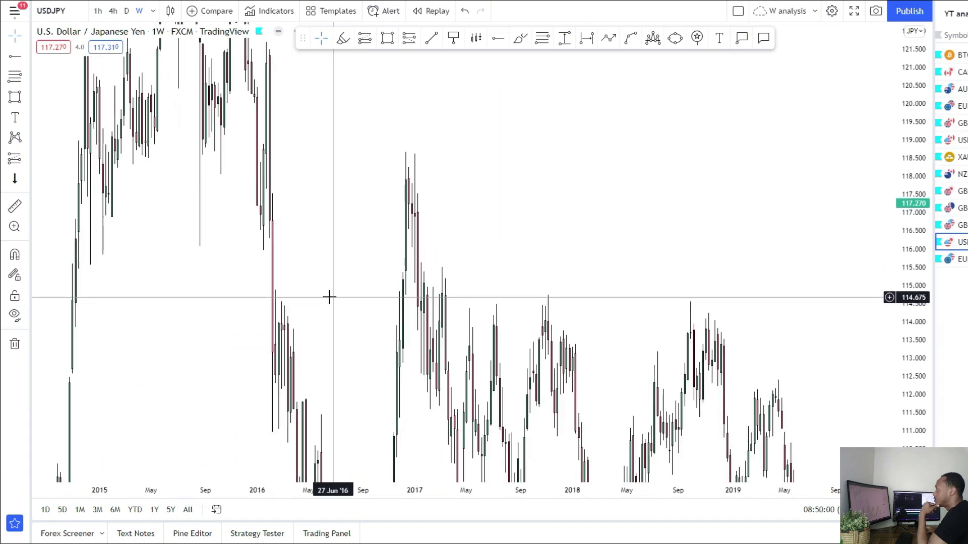
pyautogui.scroll(3, 329, 295)
pyautogui.click(388, 38)
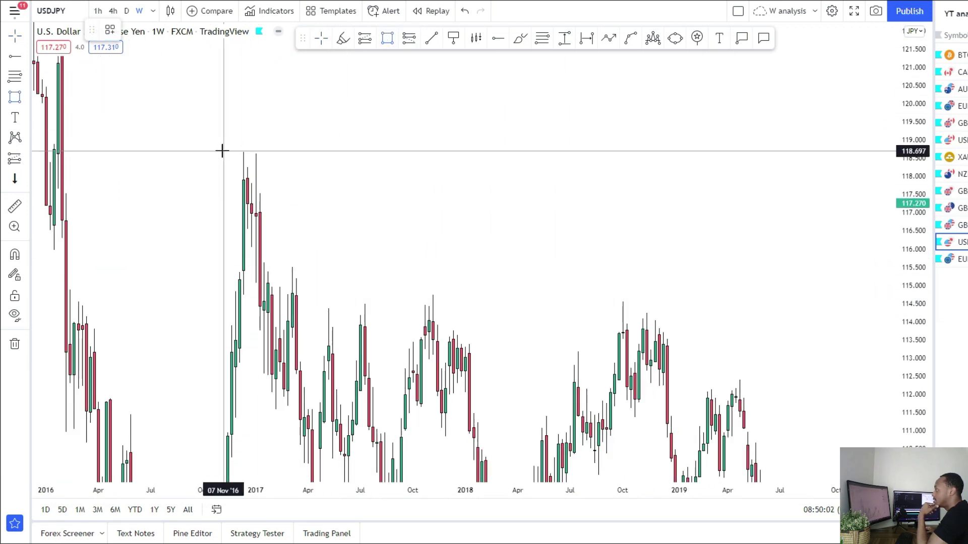
pyautogui.moveTo(222, 150); pyautogui.dragTo(747, 181)
# Extend the late-2016 rectangle zone forward past the latest weekly candle to about early 2023
pyautogui.moveTo(713, 302); pyautogui.dragTo(681, 150)
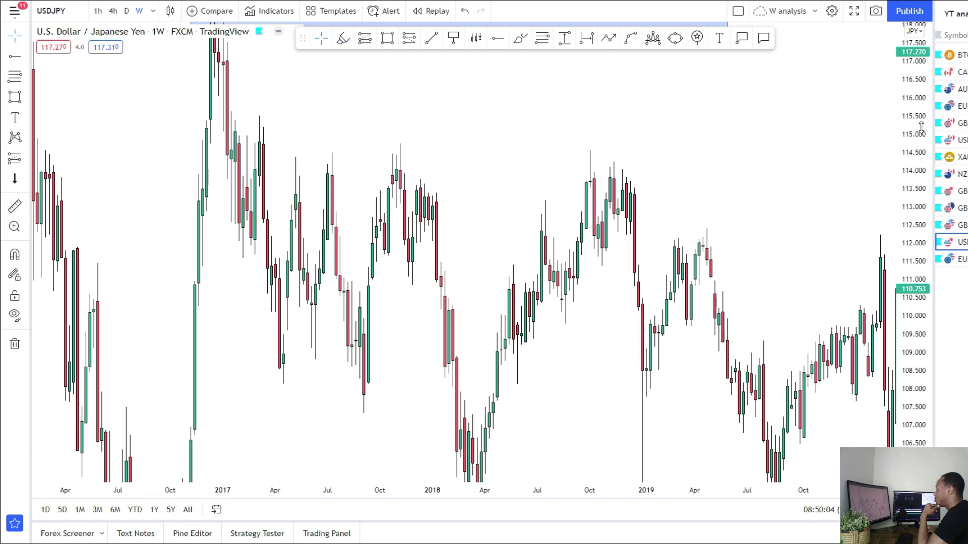
pyautogui.moveTo(920, 130); pyautogui.dragTo(920, 252)
pyautogui.moveTo(650, 346); pyautogui.dragTo(572, 302)
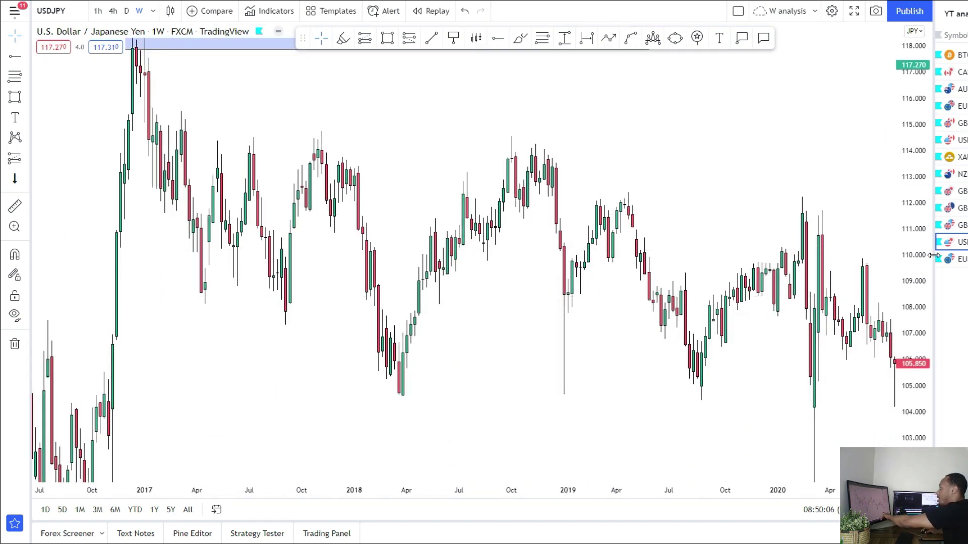
pyautogui.moveTo(745, 214); pyautogui.dragTo(172, 131)
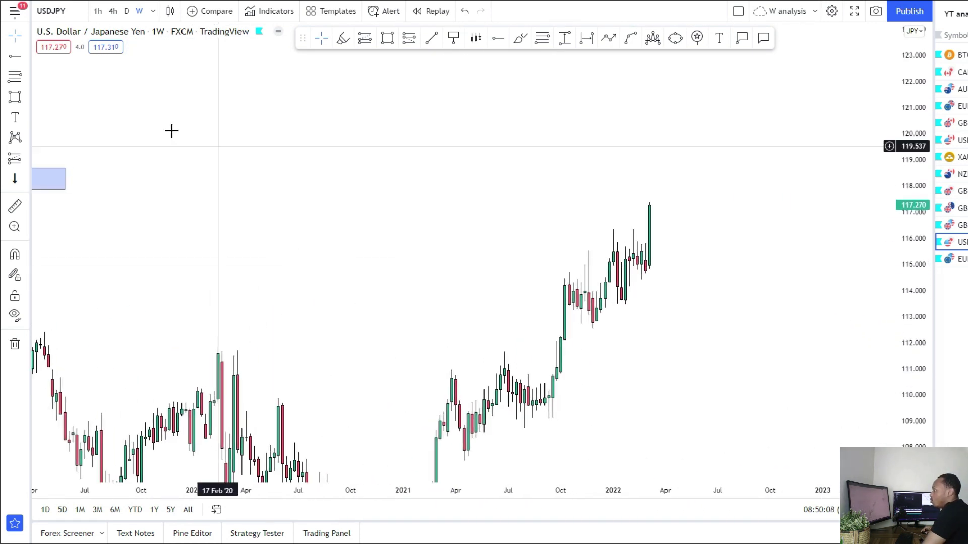
pyautogui.moveTo(65, 179); pyautogui.dragTo(851, 179)
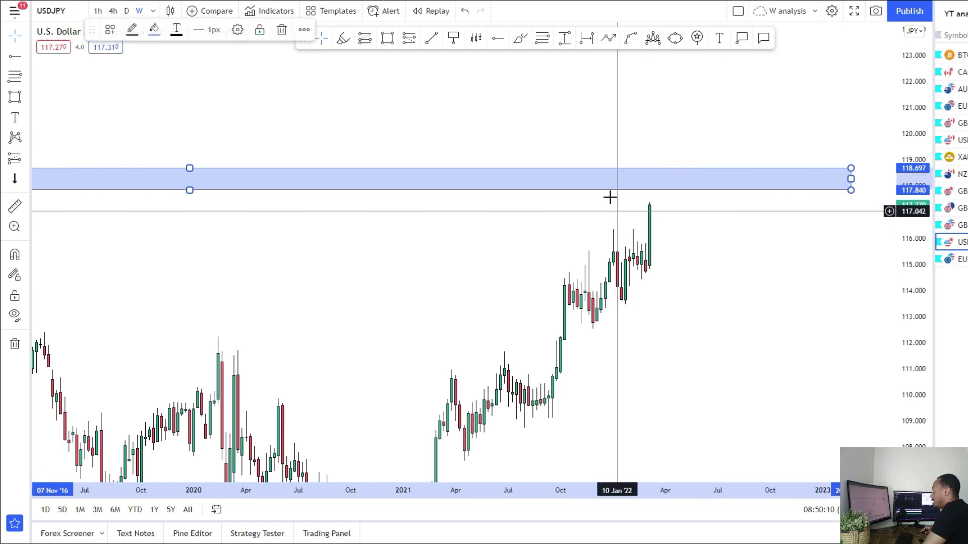
# Switch the USDJPY chart to the daily timeframe
pyautogui.moveTo(928, 346); pyautogui.dragTo(888, 291)
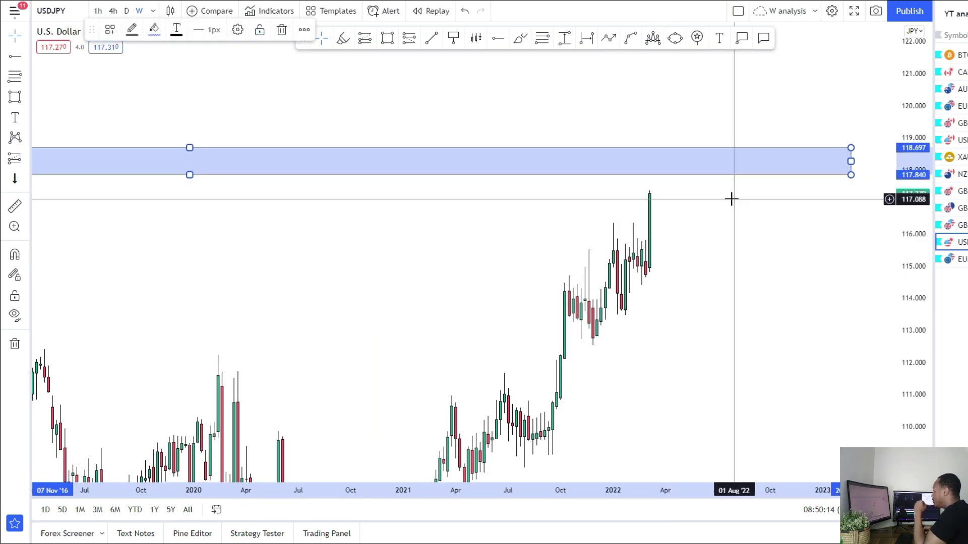
pyautogui.click(721, 179)
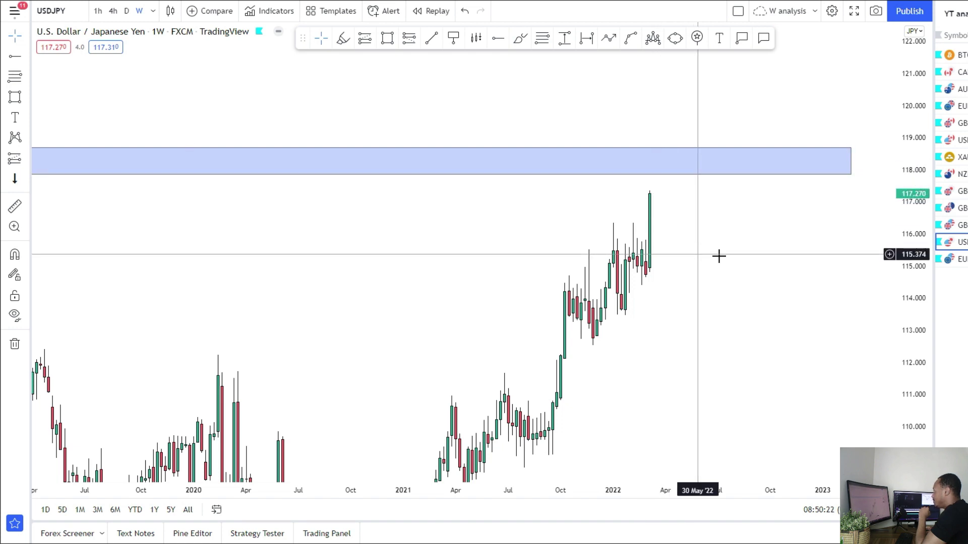
pyautogui.moveTo(920, 345); pyautogui.dragTo(871, 262)
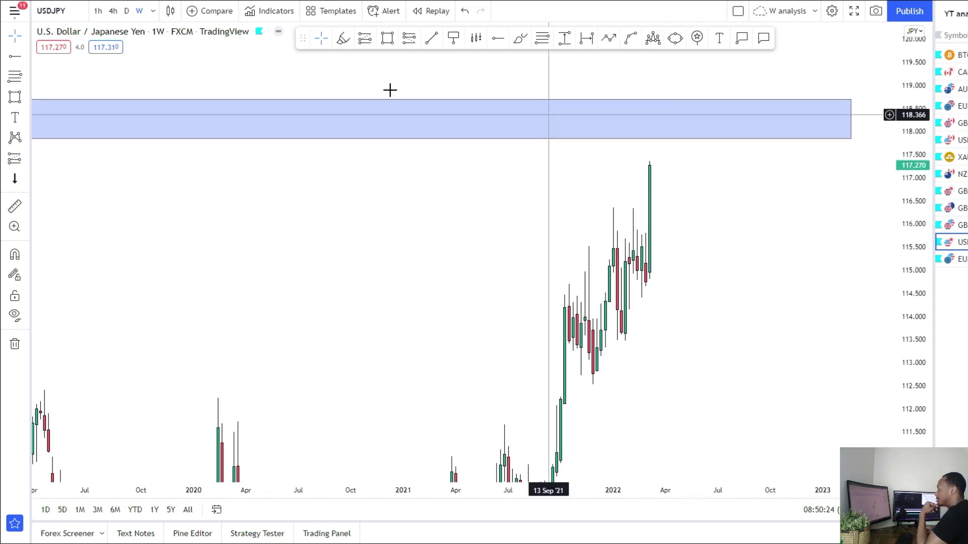
pyautogui.click(126, 11)
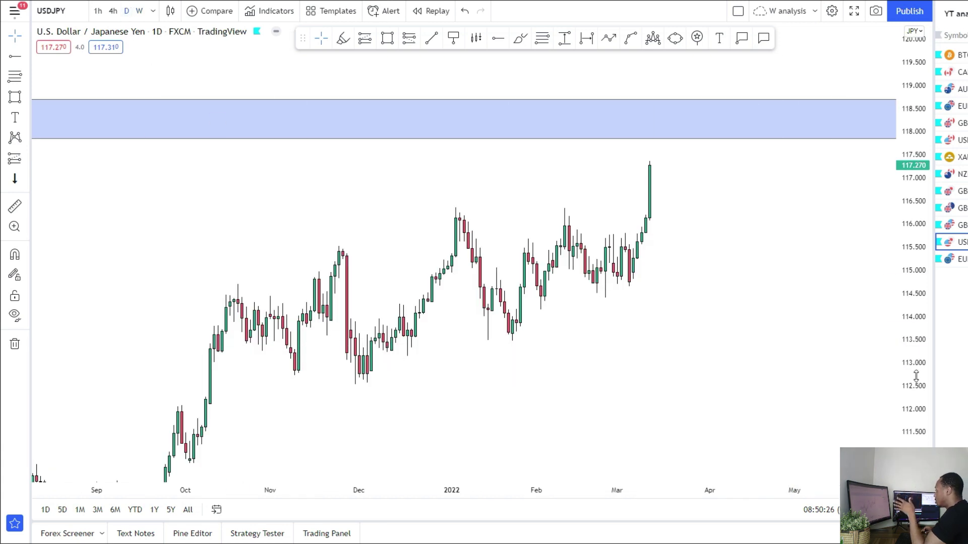
# Draw a rectangle zone over the January and February highs from about 116.356 to 116.140, spanning 31 December 2021 to 6 May 2022
pyautogui.click(388, 38)
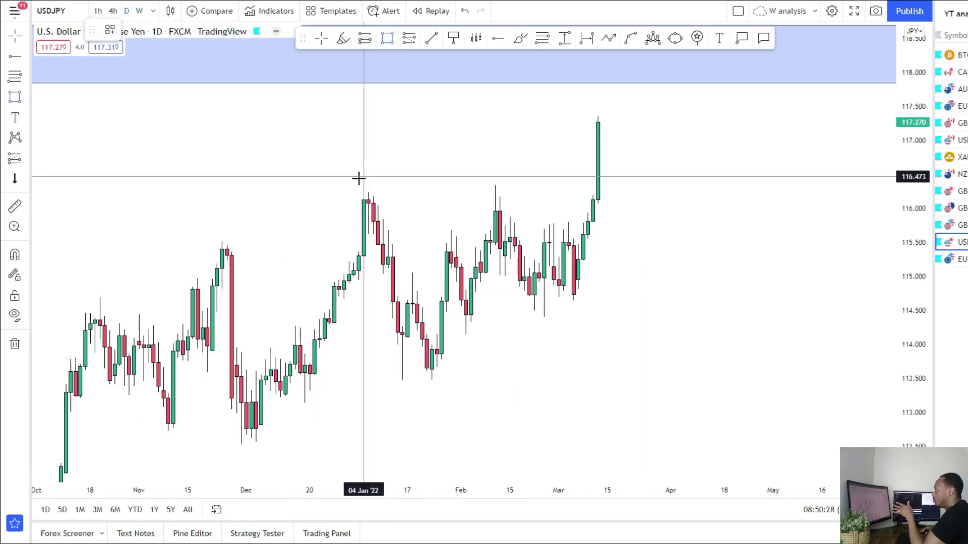
pyautogui.moveTo(354, 185); pyautogui.dragTo(793, 199)
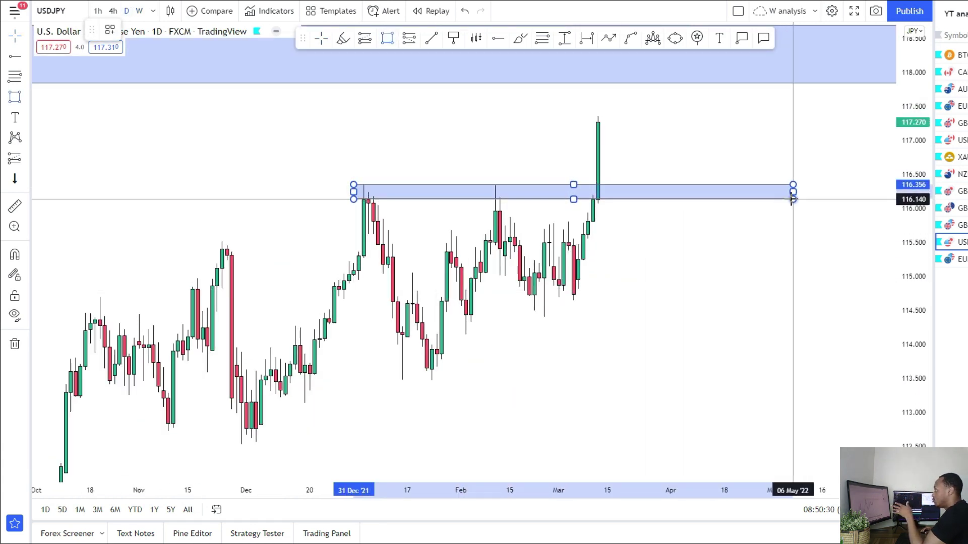
pyautogui.moveTo(715, 270); pyautogui.dragTo(730, 326)
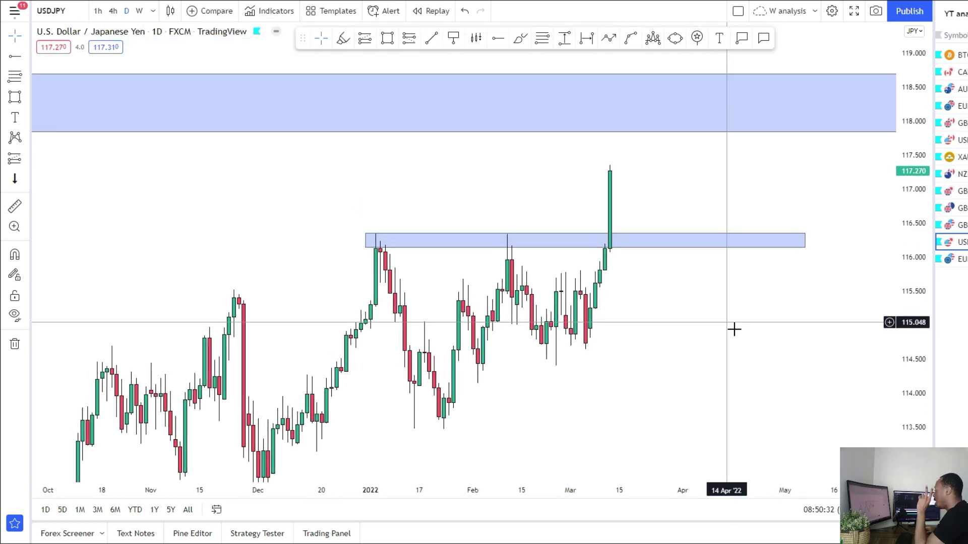
# Brush a projected pullback from the latest daily candle to the January zone and a rally into the upper zone, and undo it
pyautogui.moveTo(905, 385); pyautogui.dragTo(899, 355)
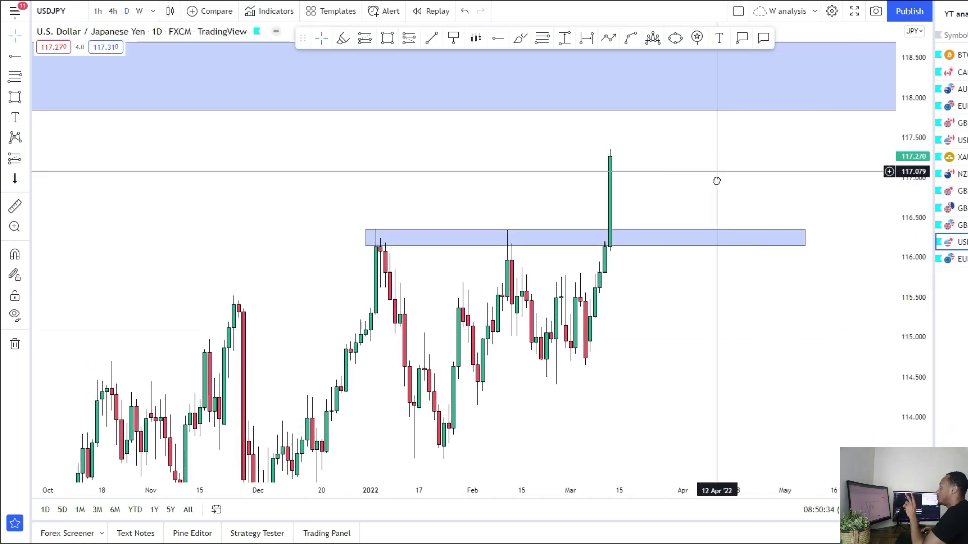
pyautogui.moveTo(725, 182); pyautogui.dragTo(732, 225)
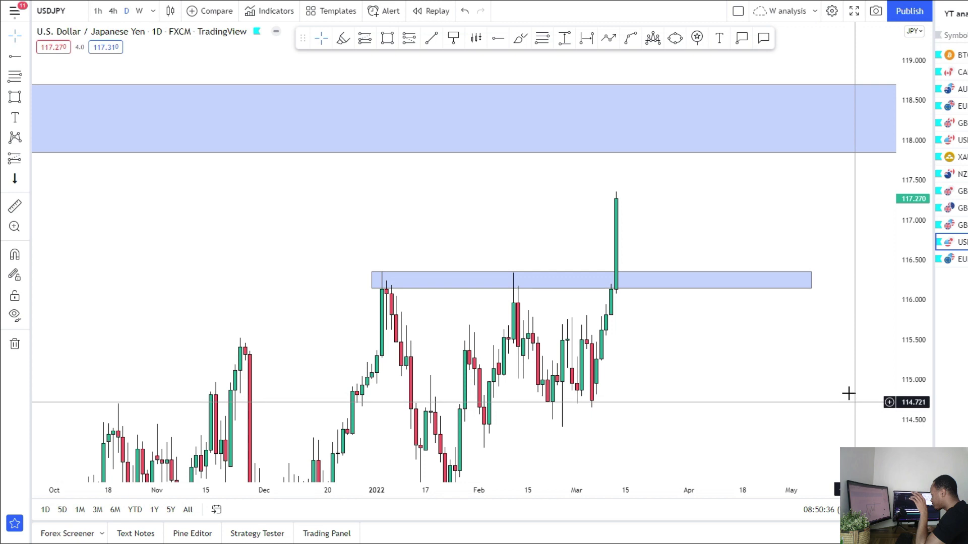
pyautogui.moveTo(848, 394); pyautogui.dragTo(832, 372)
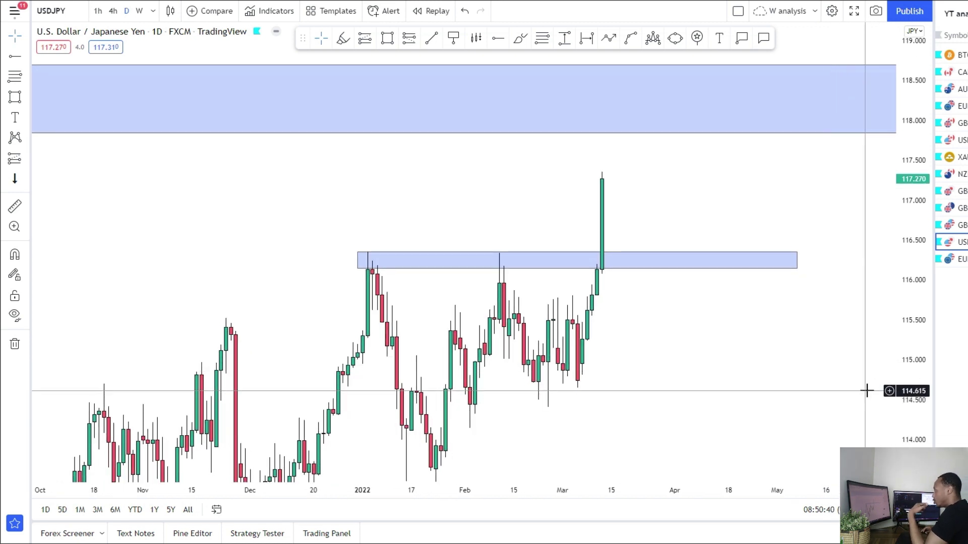
pyautogui.moveTo(766, 319); pyautogui.dragTo(763, 337)
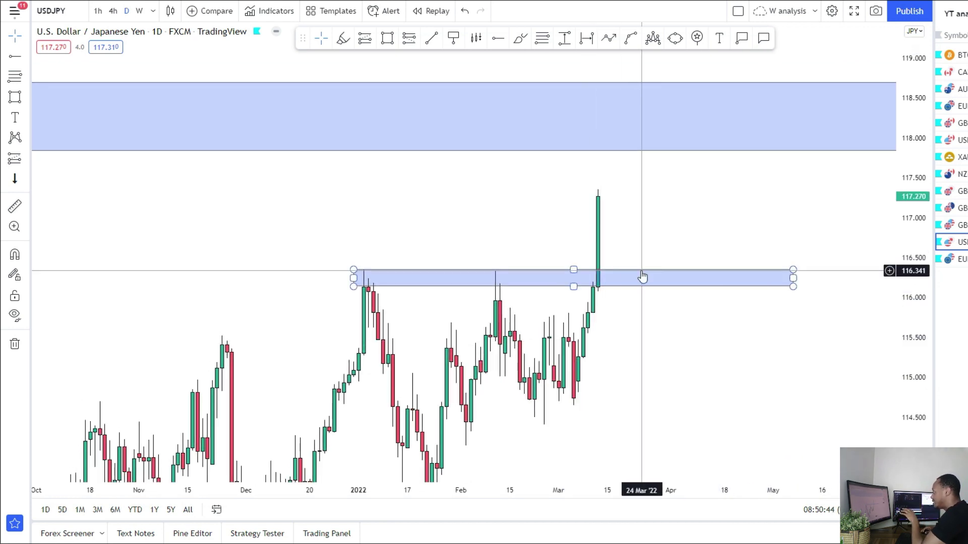
pyautogui.moveTo(705, 329); pyautogui.dragTo(700, 342)
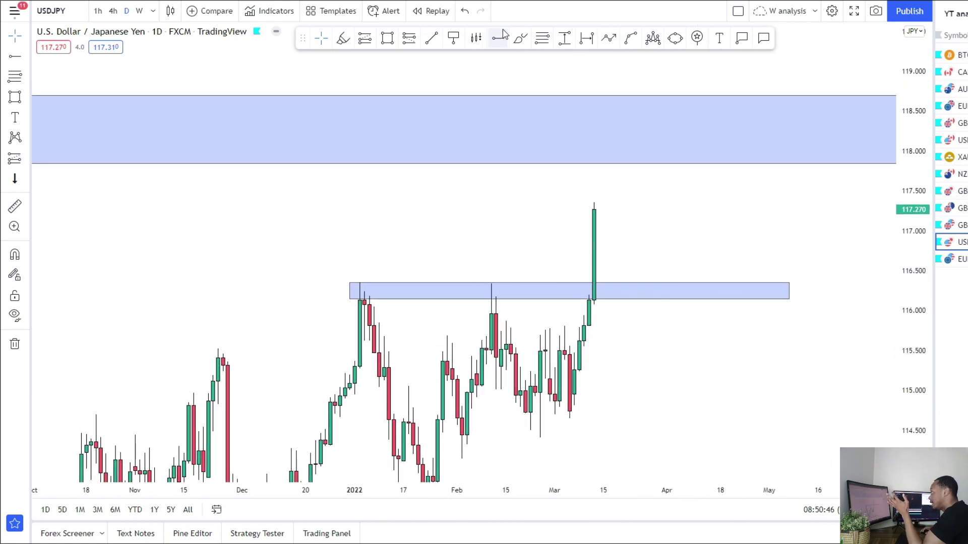
pyautogui.moveTo(596, 207)
pyautogui.mouseDown()
pyautogui.moveTo(602, 201)
pyautogui.moveTo(630, 225)
pyautogui.moveTo(672, 287)
pyautogui.moveTo(700, 160)
pyautogui.moveTo(711, 204)
pyautogui.mouseUp()
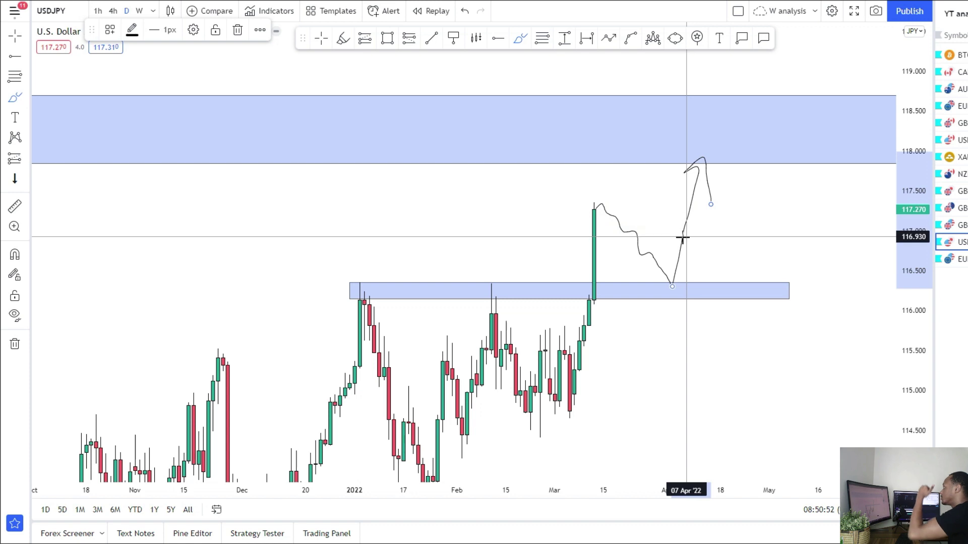
pyautogui.click(465, 11)
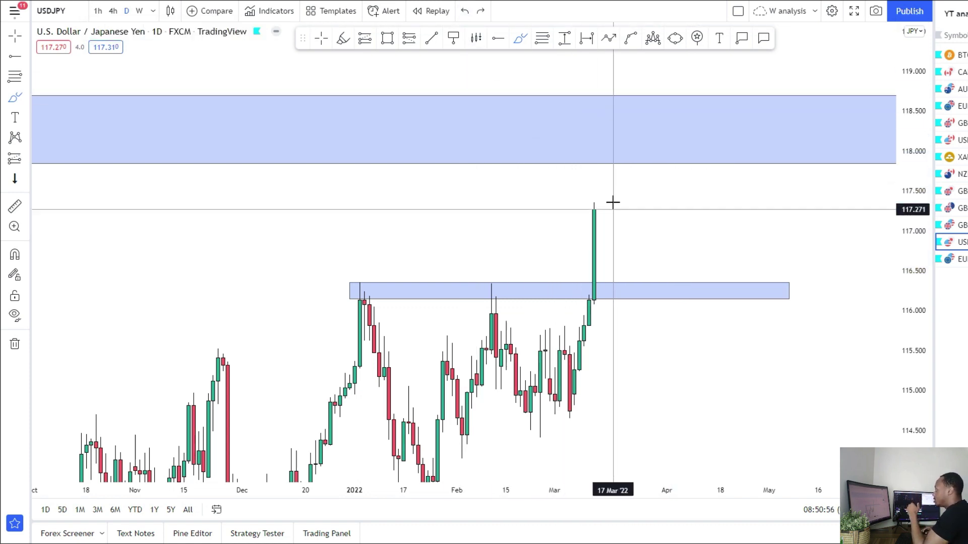
# Brush a projected rally into the upper zone, a drop to retest the January zone and a line through that zone, and undo these strokes
pyautogui.moveTo(595, 211)
pyautogui.mouseDown()
pyautogui.moveTo(596, 192)
pyautogui.moveTo(619, 182)
pyautogui.moveTo(650, 140)
pyautogui.moveTo(697, 270)
pyautogui.mouseUp()
pyautogui.moveTo(360, 290); pyautogui.dragTo(755, 277)
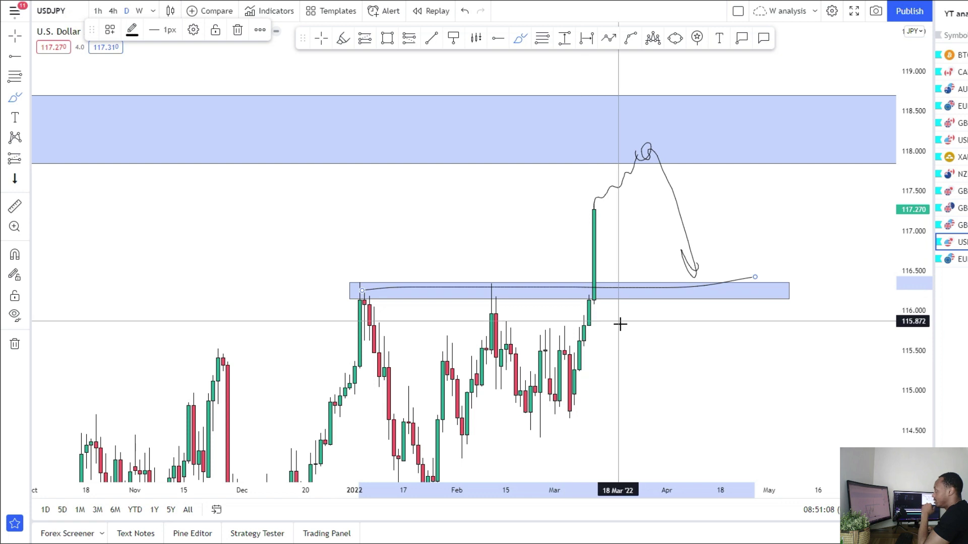
pyautogui.moveTo(697, 279)
pyautogui.mouseDown()
pyautogui.moveTo(687, 275)
pyautogui.moveTo(716, 255)
pyautogui.mouseUp()
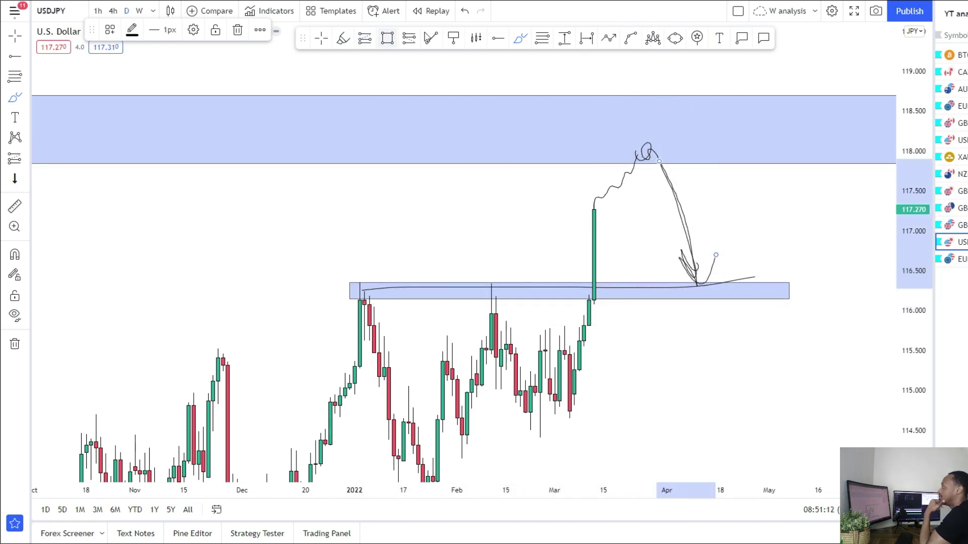
pyautogui.click(465, 11)
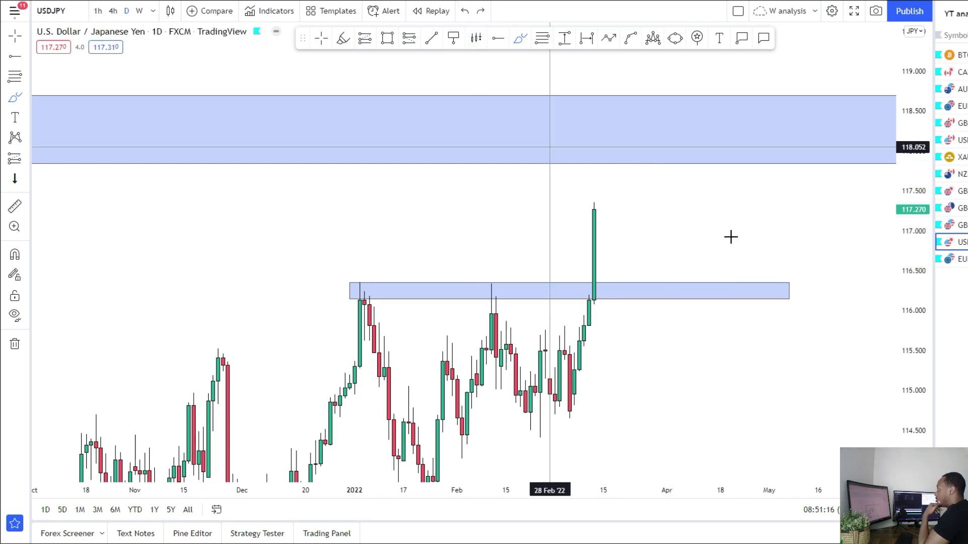
# Trace freehand strokes across the upper zone and the January zone, and undo them
pyautogui.moveTo(925, 368); pyautogui.dragTo(925, 359)
pyautogui.moveTo(509, 138); pyautogui.dragTo(706, 145)
pyautogui.moveTo(353, 289); pyautogui.dragTo(715, 290)
pyautogui.click(465, 11)
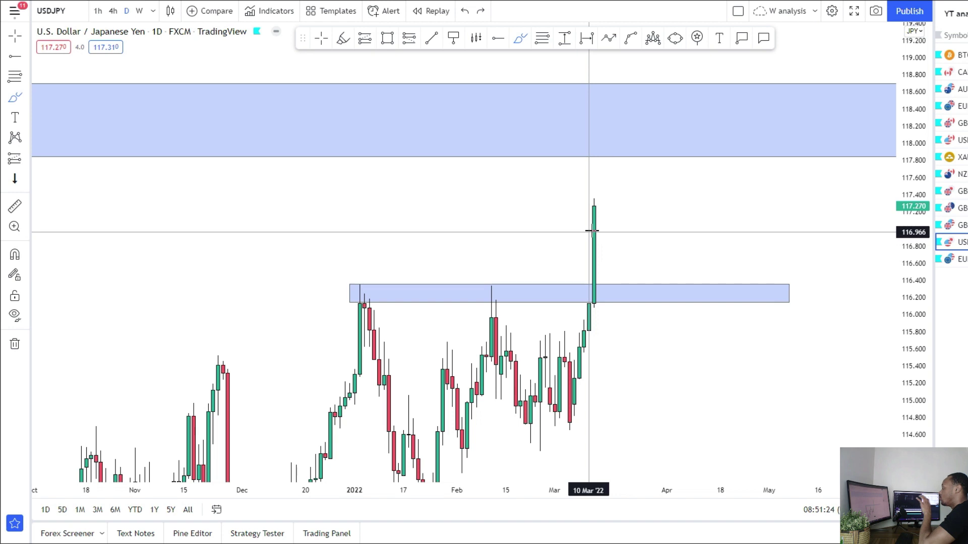
# Switch the USDJPY chart to the four-hour timeframe
pyautogui.click(113, 11)
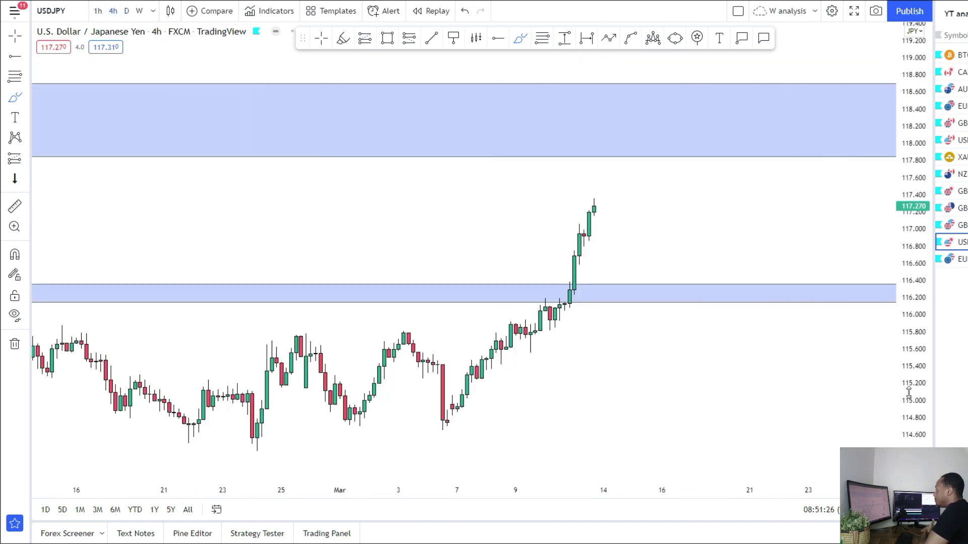
pyautogui.moveTo(916, 414); pyautogui.dragTo(915, 301)
pyautogui.moveTo(696, 217); pyautogui.dragTo(608, 233)
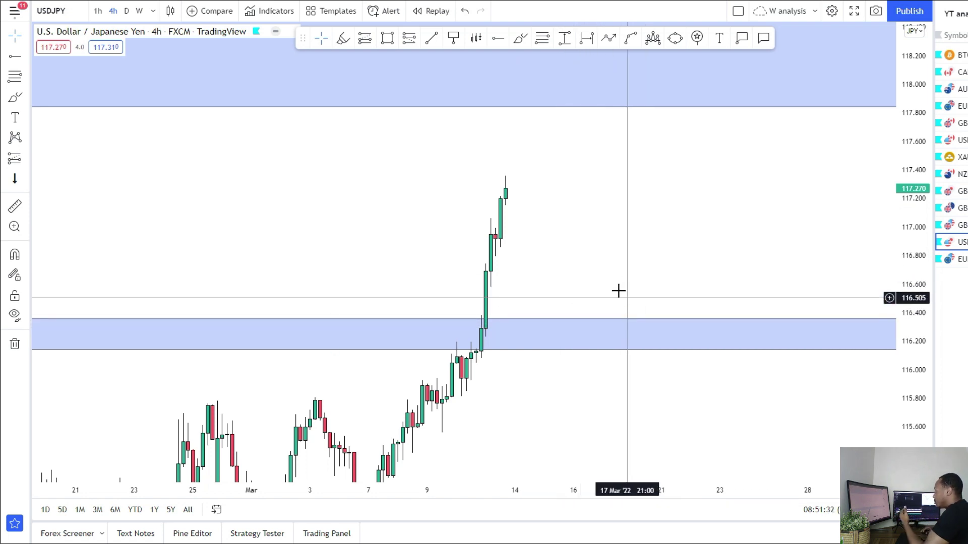
pyautogui.moveTo(576, 226); pyautogui.dragTo(527, 270)
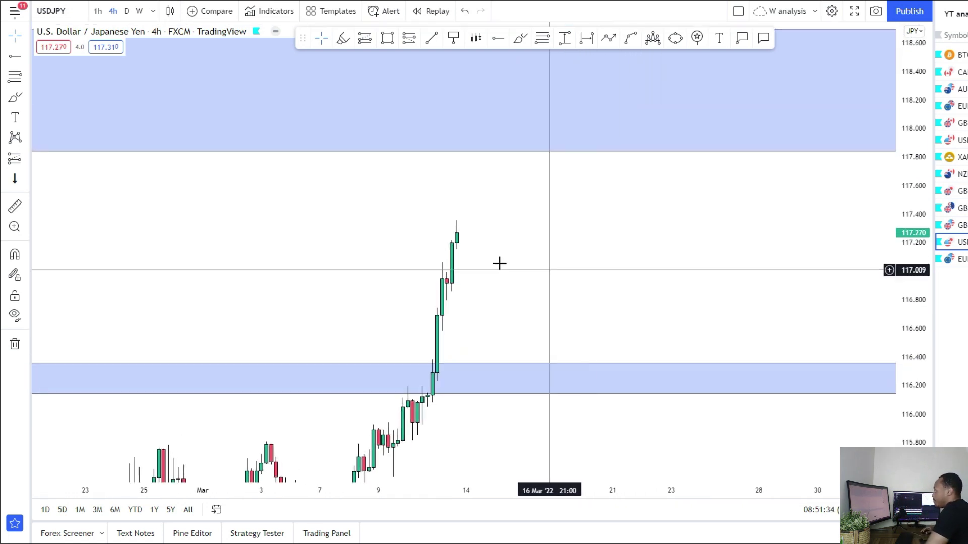
# Place a short position in the upper zone with entry 118.014, stop 118.316 and target 116.330 at the lower zone
pyautogui.click(27, 160)
pyautogui.click(61, 158)
pyautogui.click(537, 126)
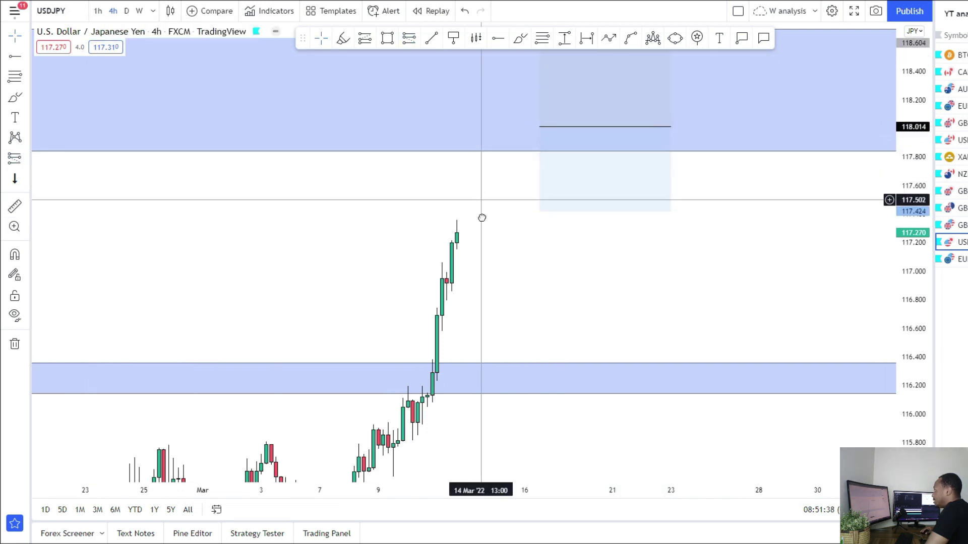
pyautogui.moveTo(482, 198); pyautogui.dragTo(478, 265)
pyautogui.moveTo(536, 108); pyautogui.dragTo(506, 157)
pyautogui.moveTo(501, 311); pyautogui.dragTo(514, 223)
pyautogui.moveTo(549, 190); pyautogui.dragTo(520, 346)
pyautogui.moveTo(514, 173); pyautogui.dragTo(477, 266)
pyautogui.moveTo(512, 158); pyautogui.dragTo(509, 155)
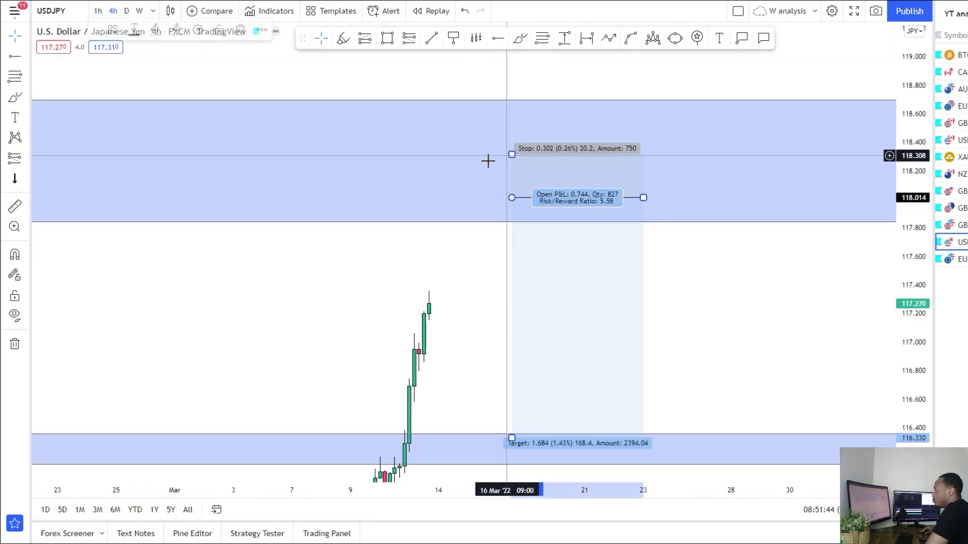
# Brush a projected drop through the short position to the lower zone, and beside it a bounce from the lower zone up into the upper zone
pyautogui.moveTo(748, 295); pyautogui.dragTo(723, 243)
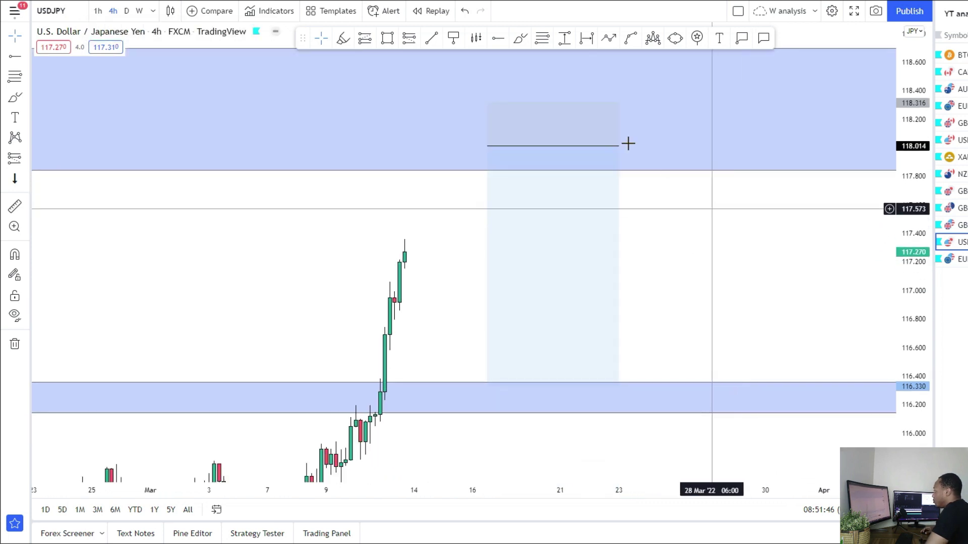
pyautogui.moveTo(667, 276); pyautogui.dragTo(592, 192)
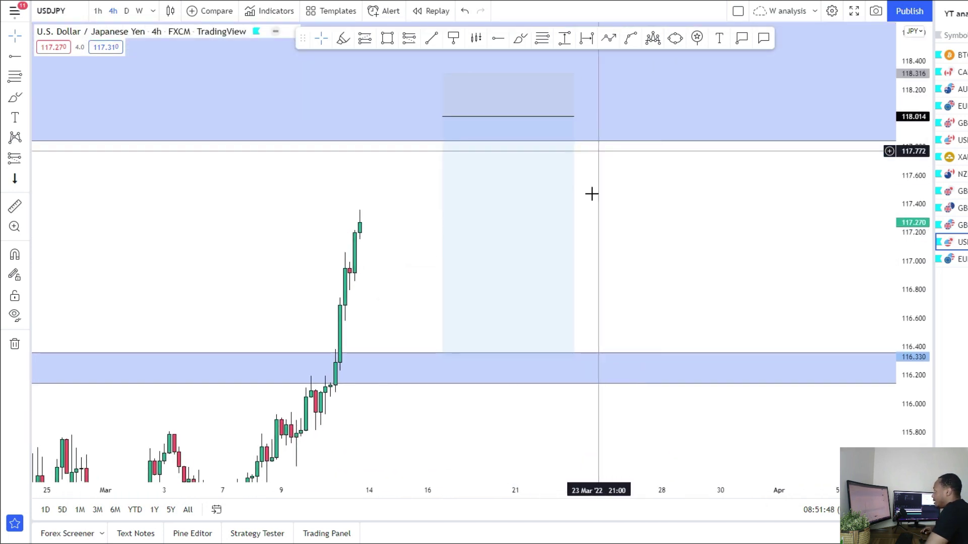
pyautogui.moveTo(439, 163)
pyautogui.mouseDown()
pyautogui.moveTo(470, 108)
pyautogui.moveTo(546, 358)
pyautogui.moveTo(559, 328)
pyautogui.mouseUp()
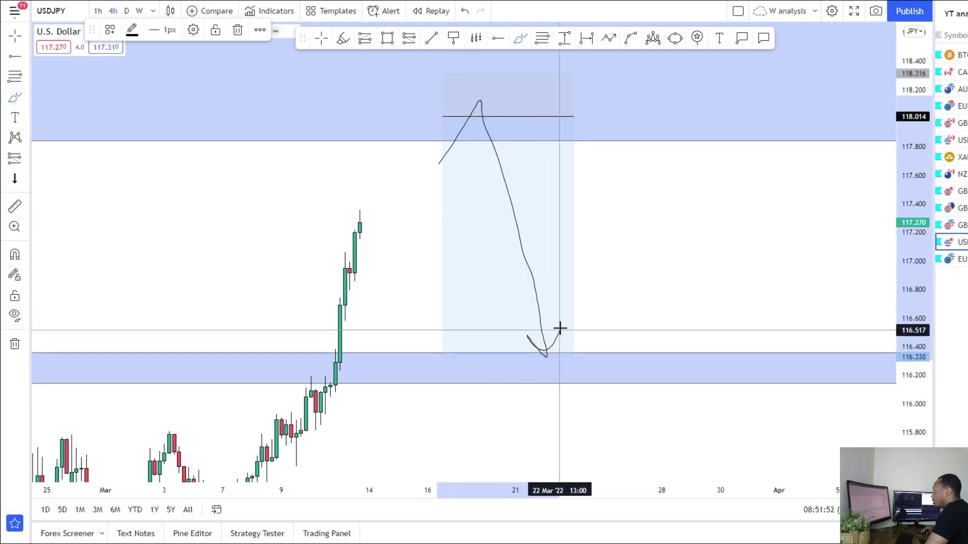
pyautogui.moveTo(619, 273)
pyautogui.mouseDown()
pyautogui.moveTo(670, 333)
pyautogui.moveTo(696, 337)
pyautogui.mouseUp()
pyautogui.moveTo(762, 359); pyautogui.dragTo(765, 129)
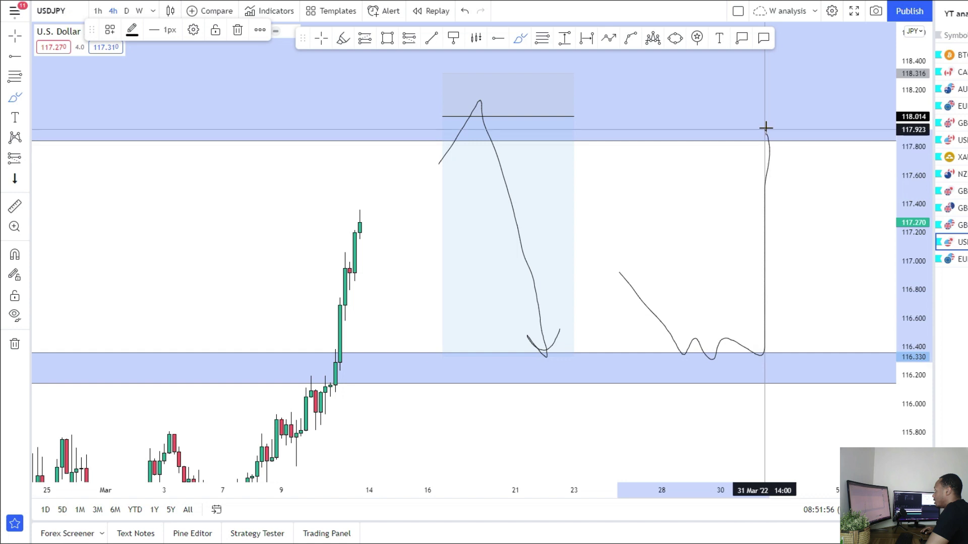
pyautogui.moveTo(771, 97); pyautogui.dragTo(775, 140)
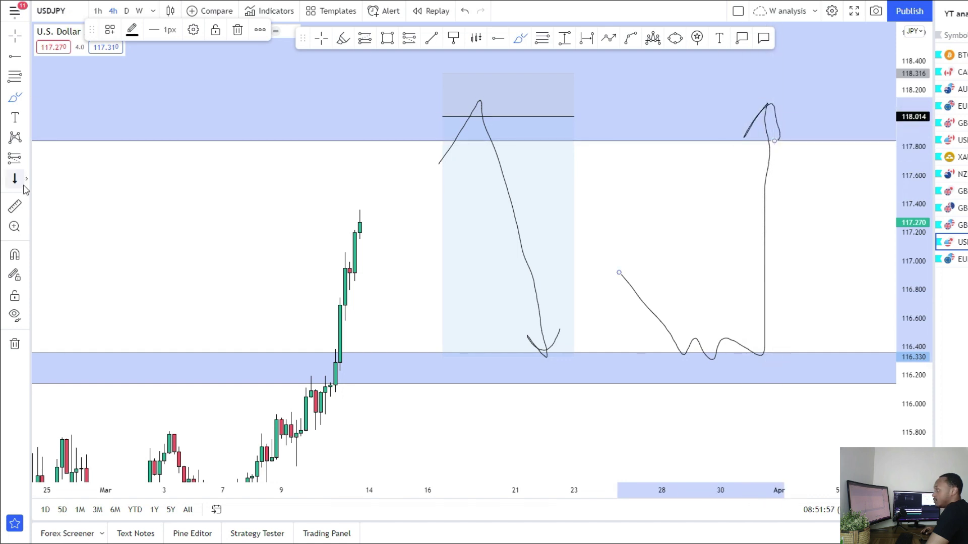
# Place a long position on the projected bounce with entry 116.417, stop 116.183 and target 117.983
pyautogui.click(15, 157)
pyautogui.click(740, 344)
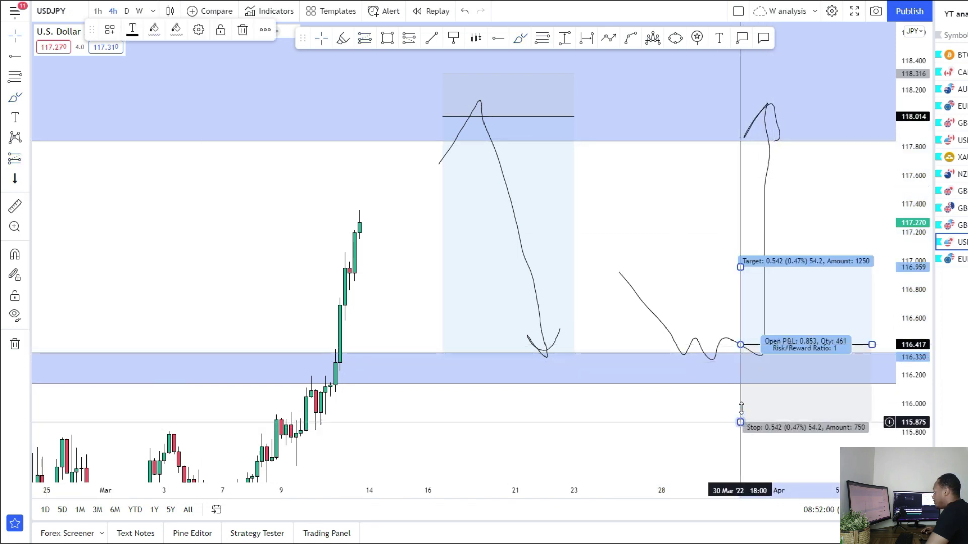
pyautogui.moveTo(740, 422); pyautogui.dragTo(740, 378)
pyautogui.moveTo(740, 268); pyautogui.dragTo(737, 121)
pyautogui.moveTo(678, 206); pyautogui.dragTo(607, 214)
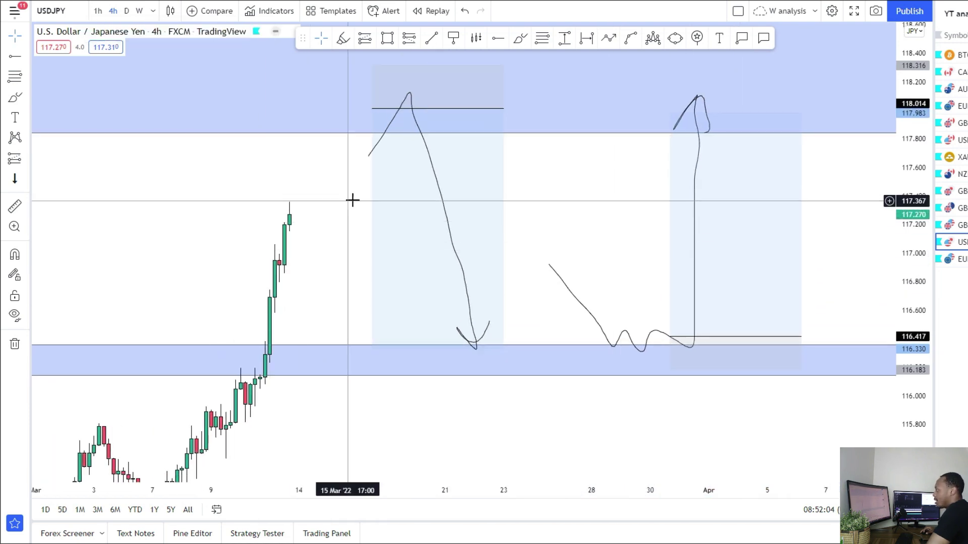
pyautogui.click(391, 298)
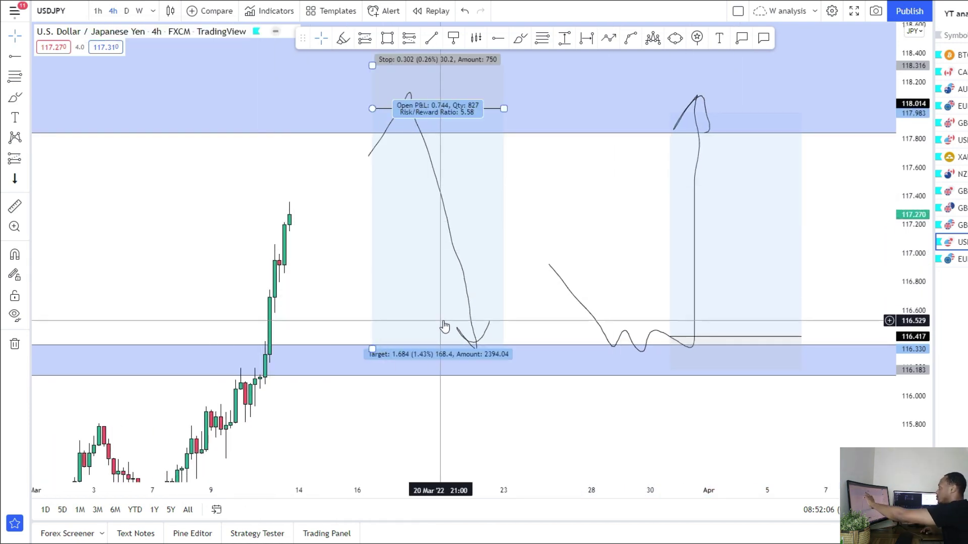
pyautogui.click(504, 359)
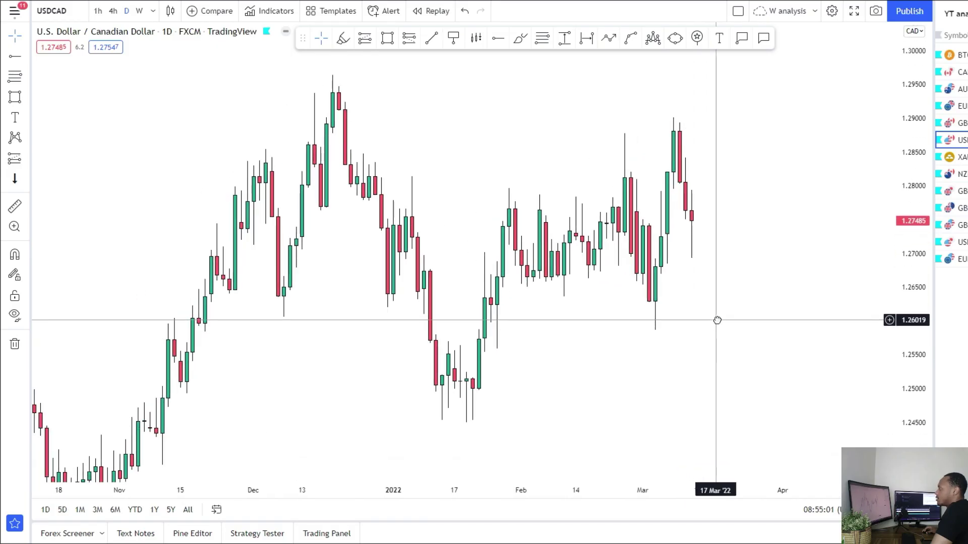
# Draw a rectangle zone over the February consolidation on the USDCAD daily chart from 1.27713 to 1.26598, spanning 26 January to 30 March 2022
pyautogui.moveTo(717, 320); pyautogui.dragTo(561, 324)
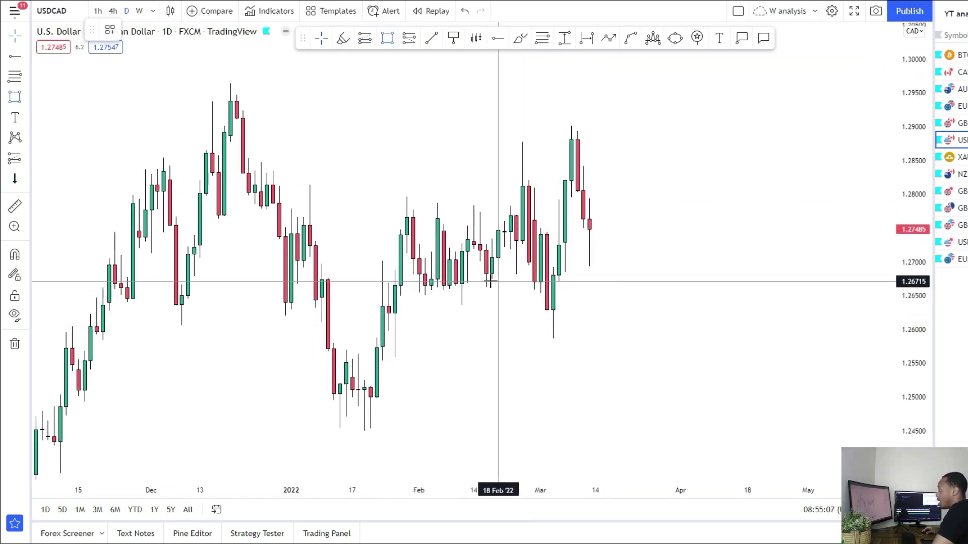
pyautogui.moveTo(401, 202)
pyautogui.mouseDown()
pyautogui.moveTo(407, 246)
pyautogui.moveTo(668, 288)
pyautogui.mouseUp()
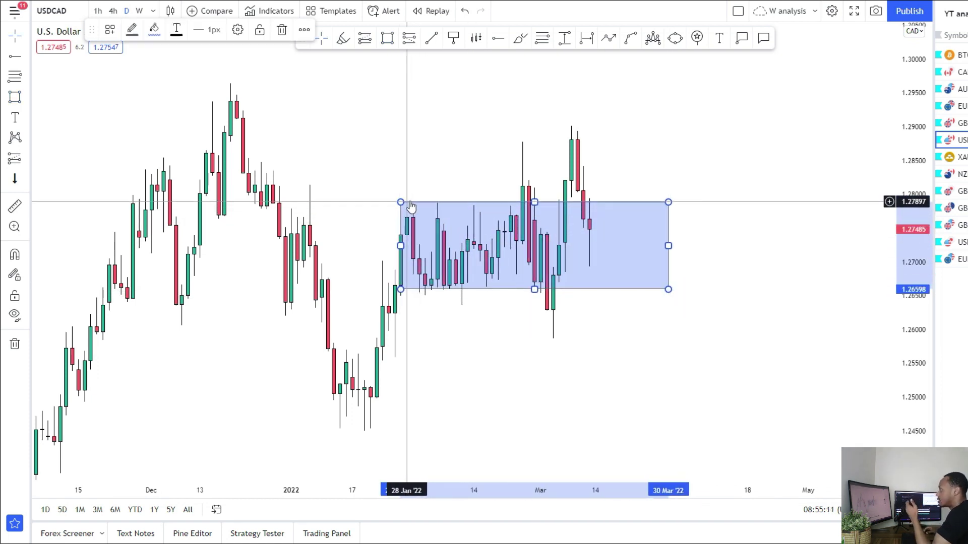
pyautogui.moveTo(401, 202); pyautogui.dragTo(392, 212)
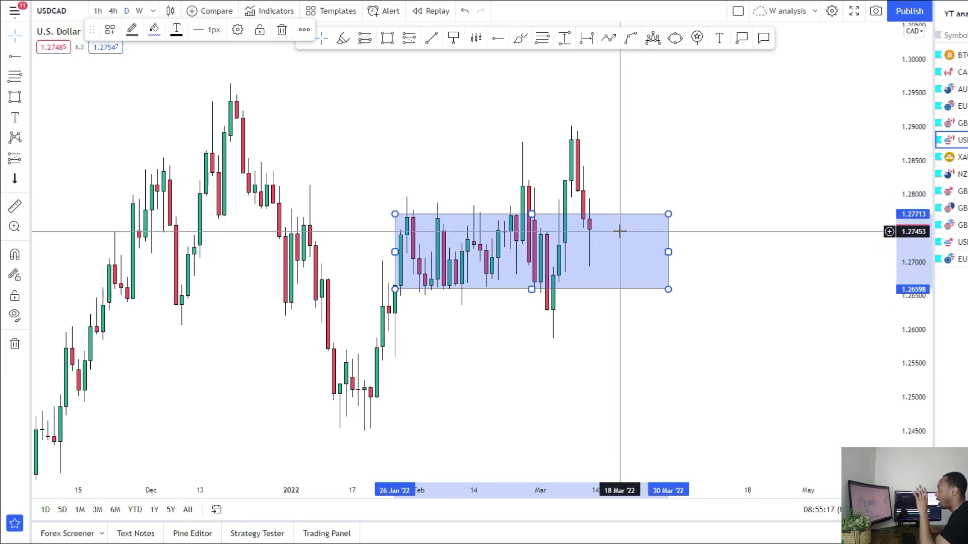
# Highlight the late-February swing high and the early-March swing low outside the consolidation zone on the daily chart
pyautogui.moveTo(723, 244); pyautogui.dragTo(705, 260)
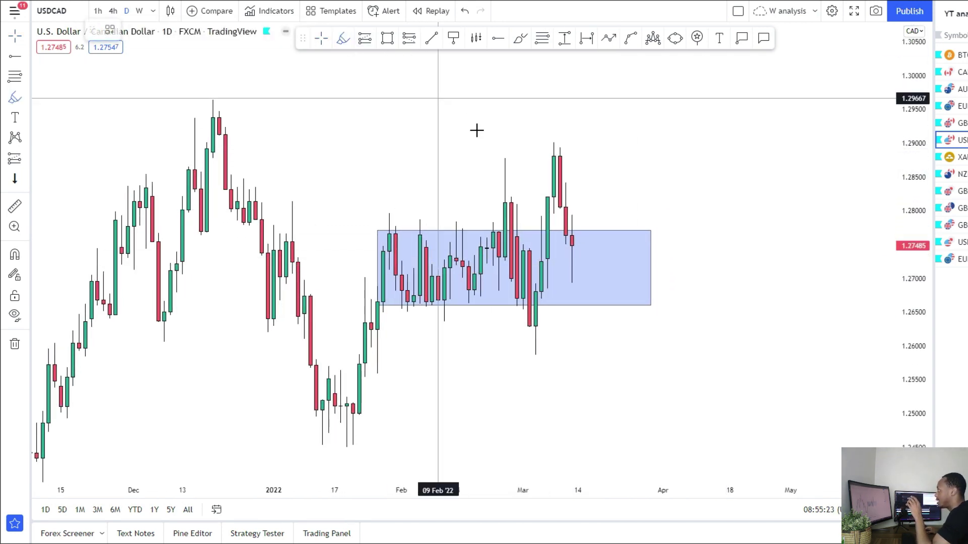
pyautogui.click(505, 157)
pyautogui.click(539, 354)
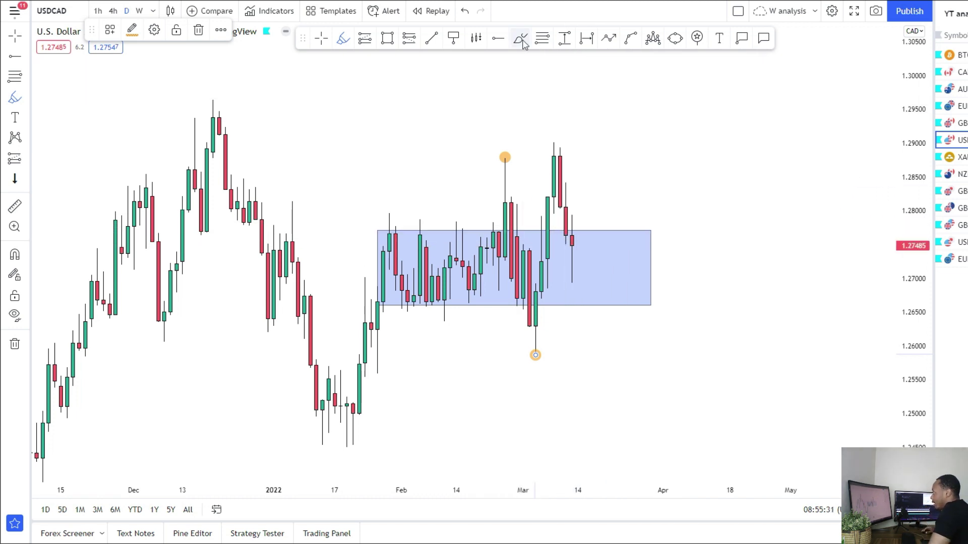
# Draw a rising trend line from 1.26489 on 1 February 2022 to about 1.275 at the end of March
pyautogui.moveTo(568, 229)
pyautogui.mouseDown()
pyautogui.moveTo(615, 155)
pyautogui.moveTo(565, 220)
pyautogui.moveTo(572, 282)
pyautogui.mouseUp()
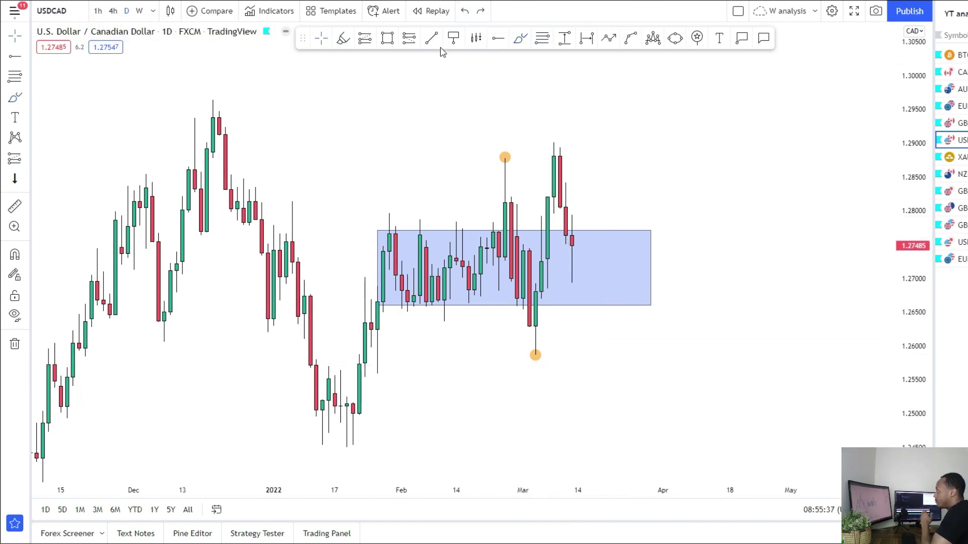
pyautogui.click(402, 313)
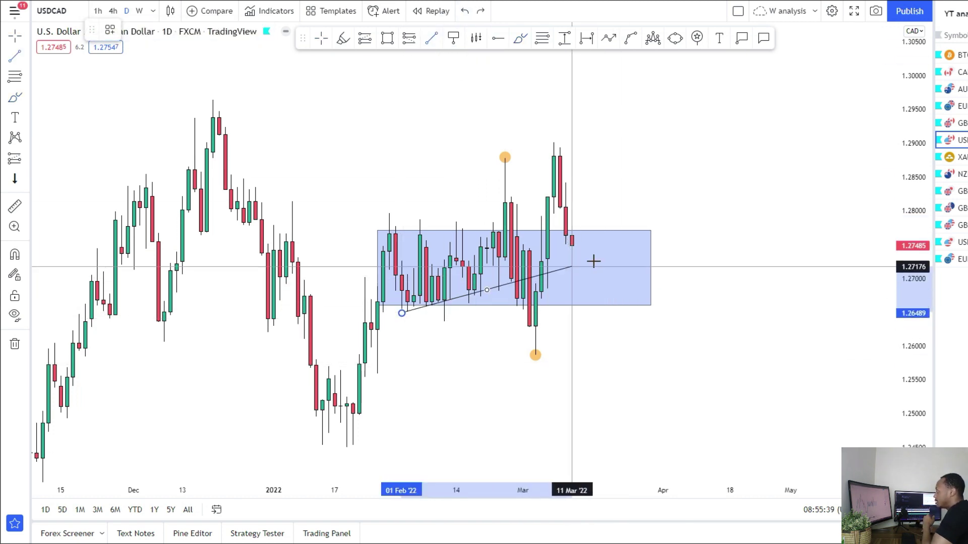
pyautogui.click(654, 243)
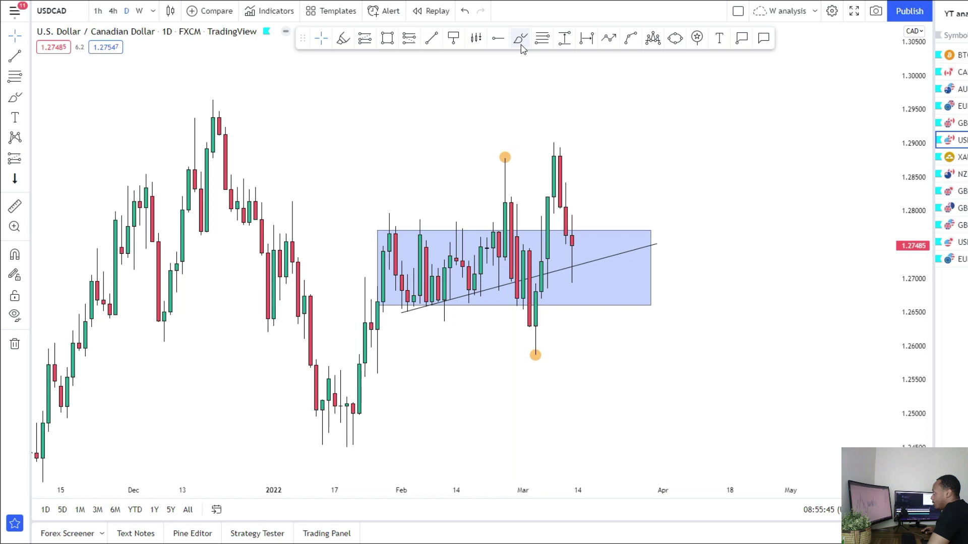
# Brush the recent swings with a projected rally off the trend line above the March high, and undo the rally stroke
pyautogui.moveTo(498, 227)
pyautogui.mouseDown()
pyautogui.moveTo(542, 344)
pyautogui.moveTo(557, 207)
pyautogui.moveTo(575, 272)
pyautogui.moveTo(620, 143)
pyautogui.moveTo(616, 117)
pyautogui.moveTo(632, 161)
pyautogui.mouseUp()
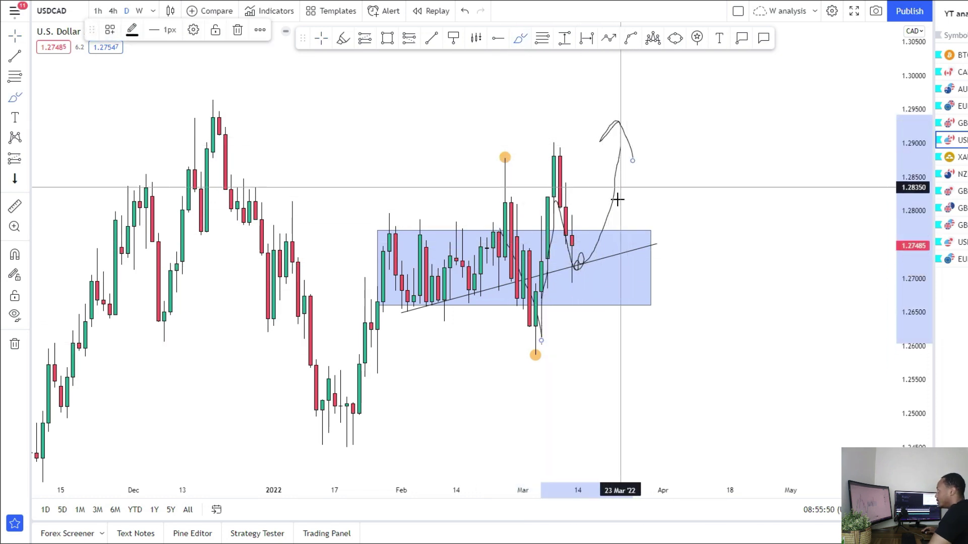
pyautogui.click(464, 13)
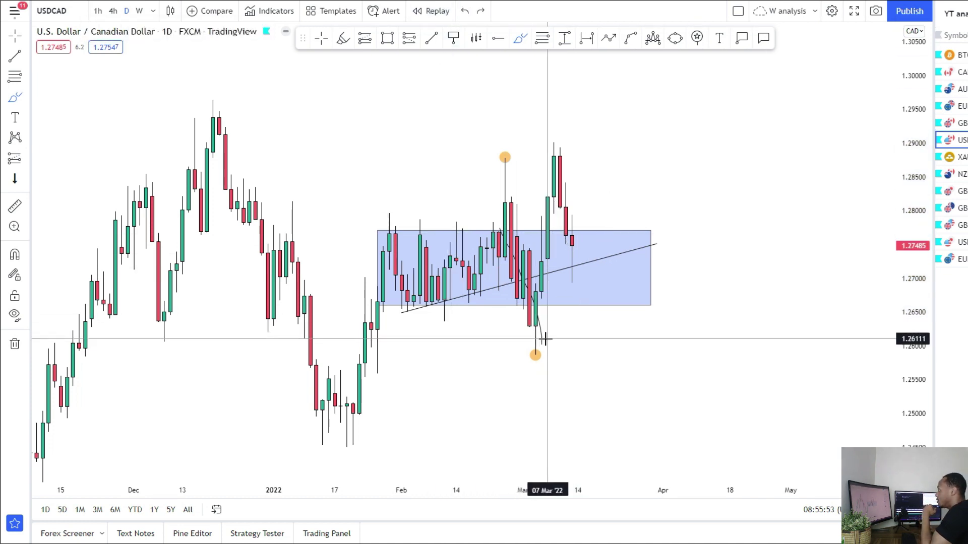
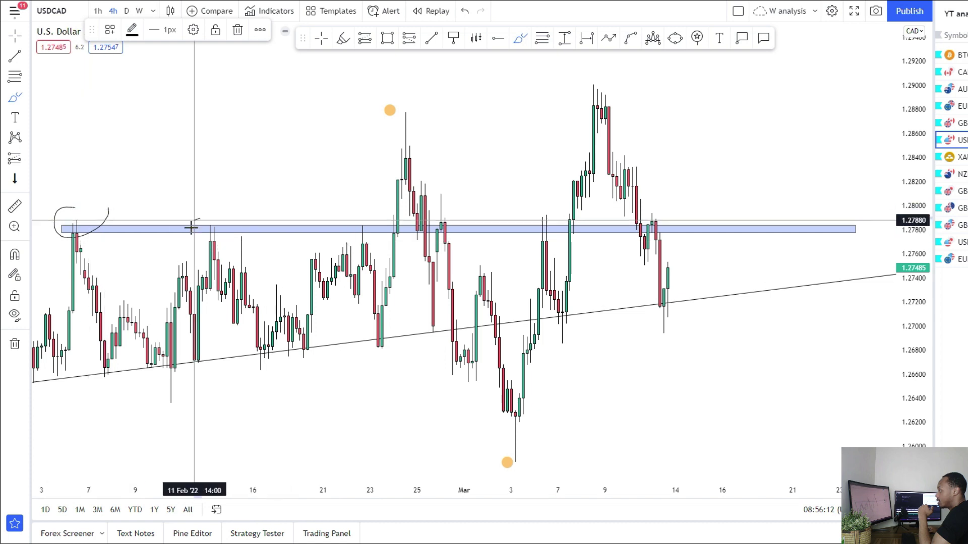
# Circle the price reactions along the resistance zone, brush a projected path from the trend line, and undo these marks
pyautogui.moveTo(345, 221)
pyautogui.mouseDown()
pyautogui.moveTo(378, 231)
pyautogui.moveTo(372, 224)
pyautogui.mouseUp()
pyautogui.moveTo(551, 209)
pyautogui.mouseDown()
pyautogui.moveTo(522, 223)
pyautogui.moveTo(552, 211)
pyautogui.mouseUp()
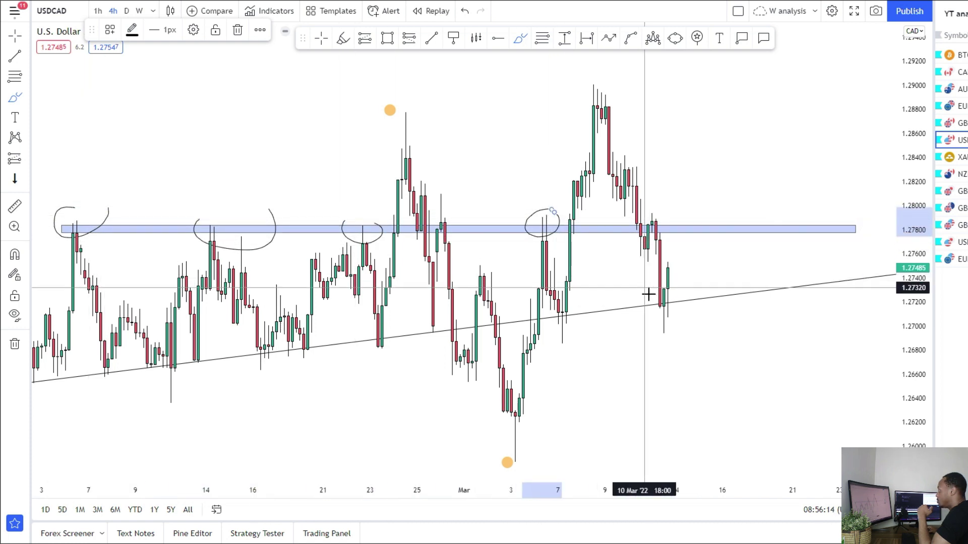
pyautogui.moveTo(663, 302)
pyautogui.mouseDown()
pyautogui.moveTo(697, 233)
pyautogui.moveTo(781, 371)
pyautogui.moveTo(778, 400)
pyautogui.moveTo(812, 351)
pyautogui.mouseUp()
pyautogui.click(465, 11)
pyautogui.click(465, 11)
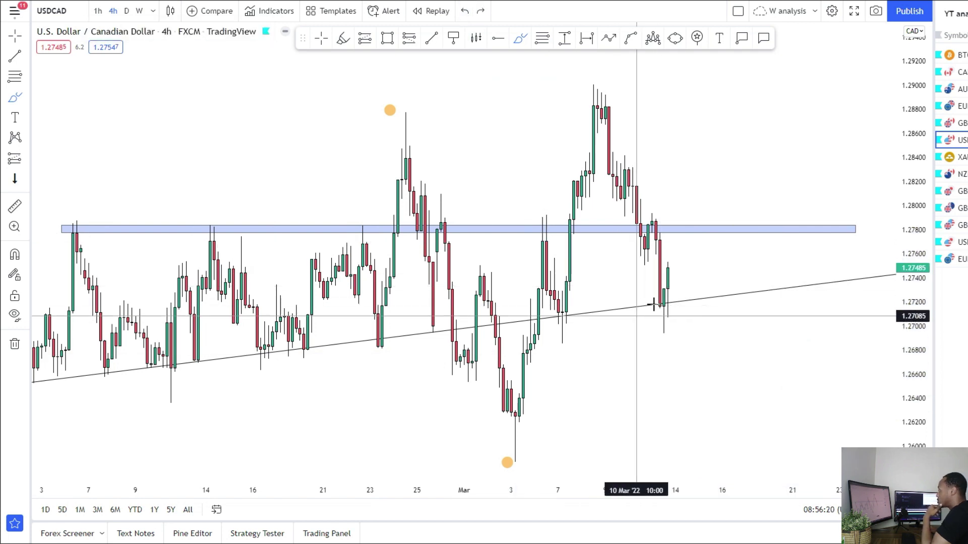
# Brush a projected rally off the trend line with a retest of the resistance zone, and draw a thin zone at the March high just below 1.2900
pyautogui.moveTo(663, 303)
pyautogui.mouseDown()
pyautogui.moveTo(692, 183)
pyautogui.moveTo(758, 77)
pyautogui.moveTo(769, 113)
pyautogui.mouseUp()
pyautogui.click(388, 37)
pyautogui.moveTo(569, 87); pyautogui.dragTo(851, 94)
pyautogui.rightClick(773, 161)
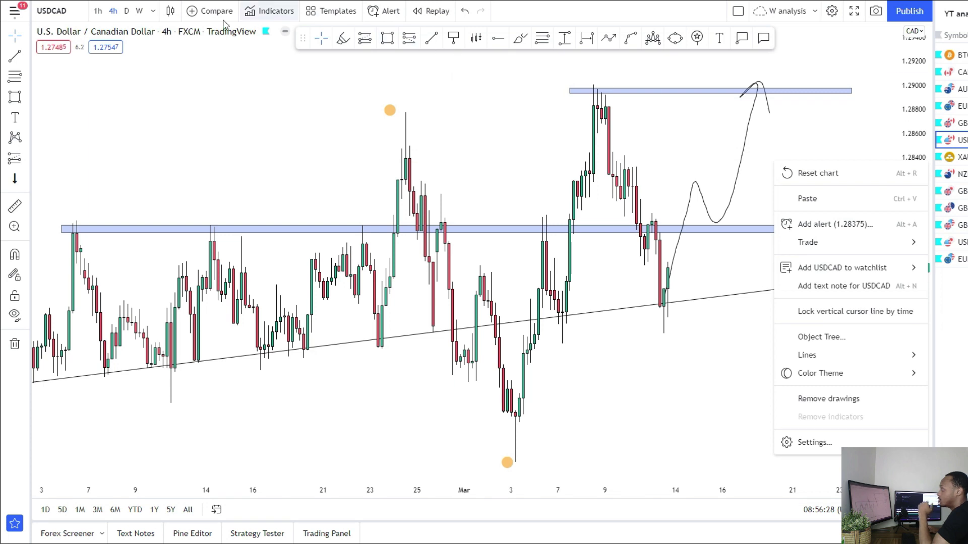
# On the daily chart, draw a resistance zone at the December high from 1.29560 to 1.29409, spanning 16 December 2021 to 12 May 2022
pyautogui.click(127, 10)
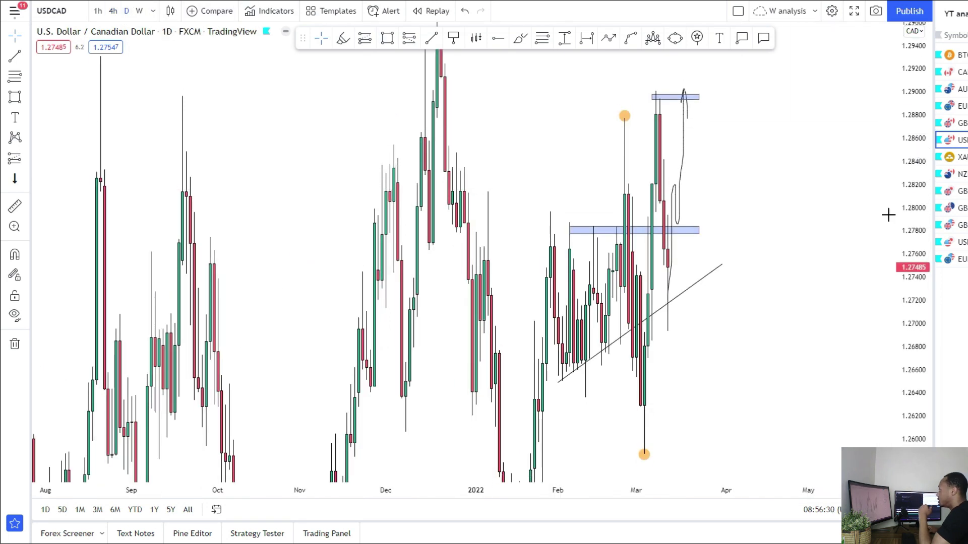
pyautogui.scroll(1, 487, 138)
pyautogui.moveTo(273, 115); pyautogui.dragTo(821, 125)
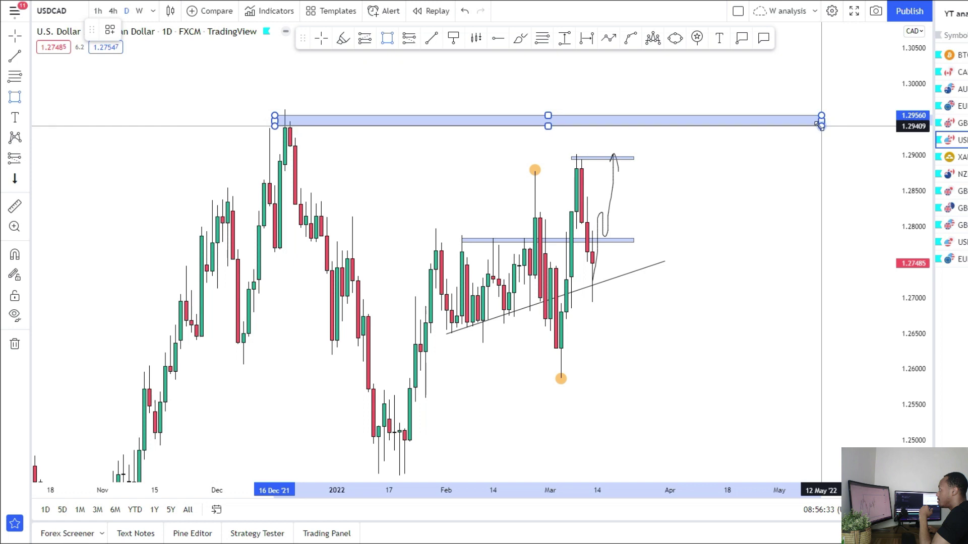
# On the four-hour chart, draw a support zone under the trend line from 1.27100 to 1.26844, spanning 4 to 18 March 2022
pyautogui.click(114, 11)
pyautogui.scroll(2, 497, 326)
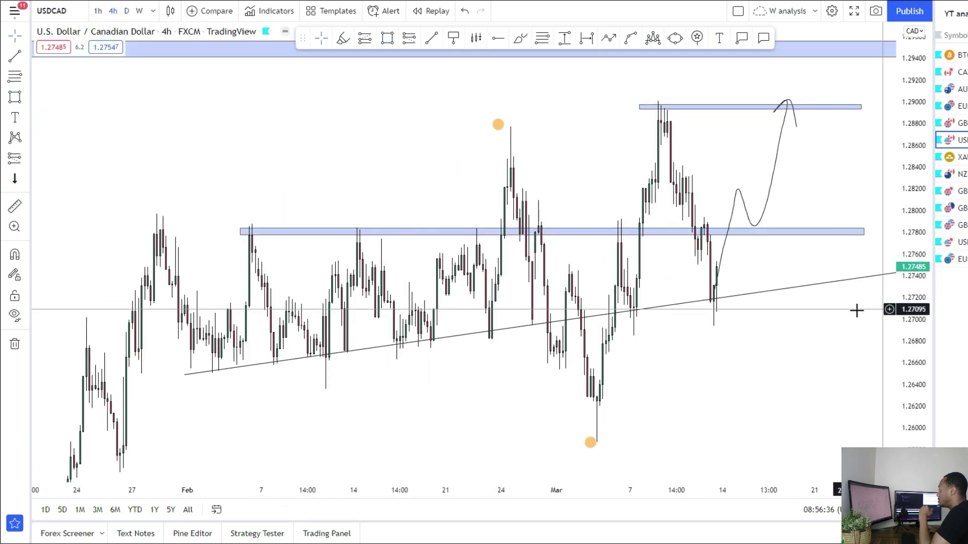
pyautogui.click(26, 159)
pyautogui.click(60, 160)
pyautogui.scroll(-2, 663, 324)
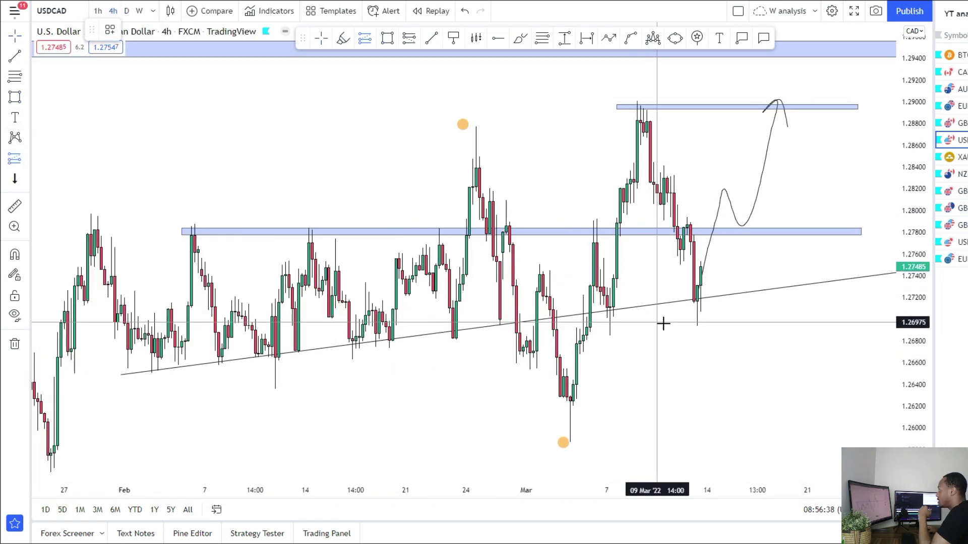
pyautogui.scroll(2, 737, 305)
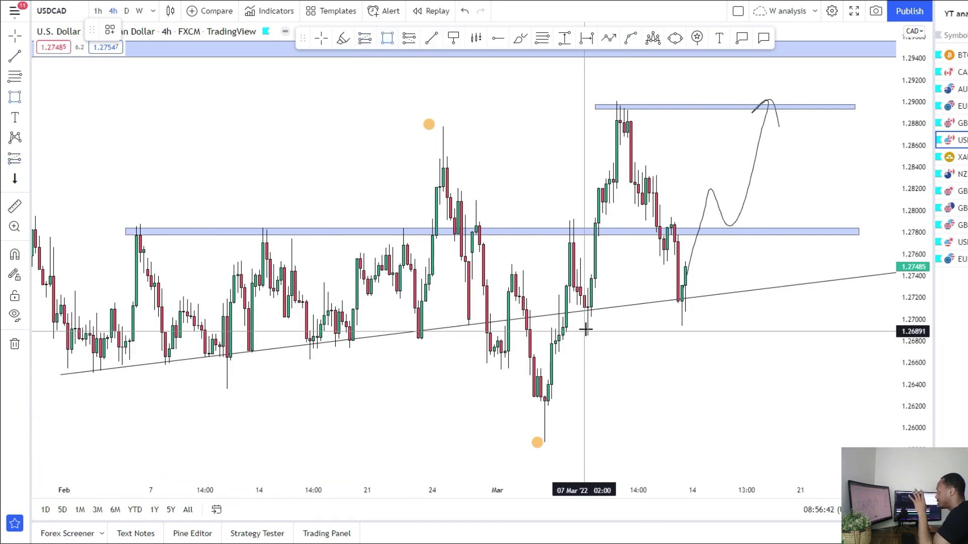
pyautogui.moveTo(577, 309)
pyautogui.mouseDown()
pyautogui.moveTo(615, 340)
pyautogui.moveTo(782, 336)
pyautogui.mouseUp()
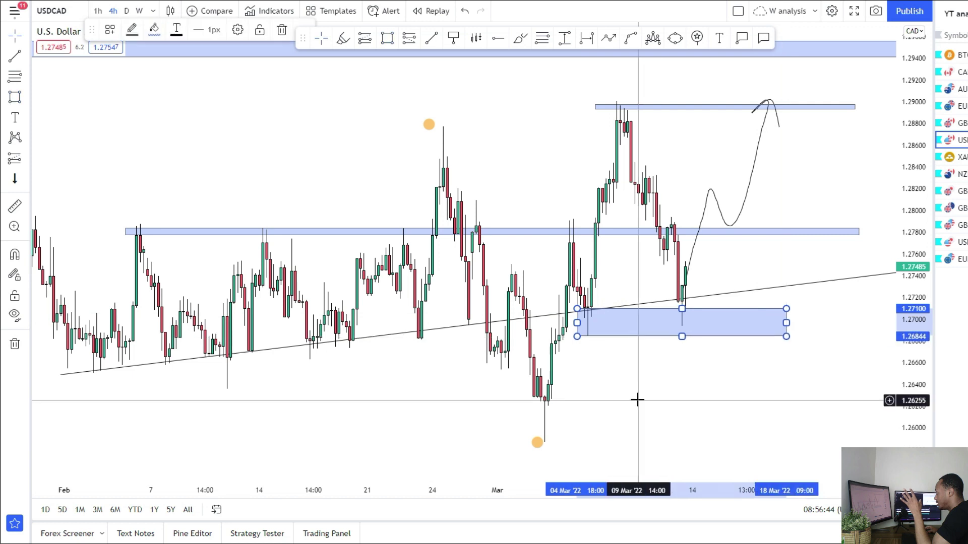
pyautogui.scroll(2, 544, 343)
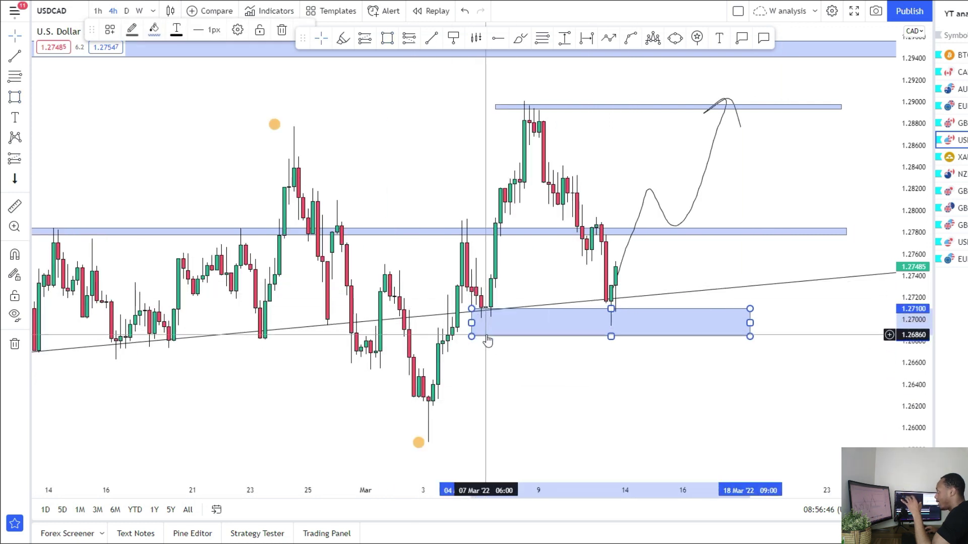
pyautogui.click(605, 348)
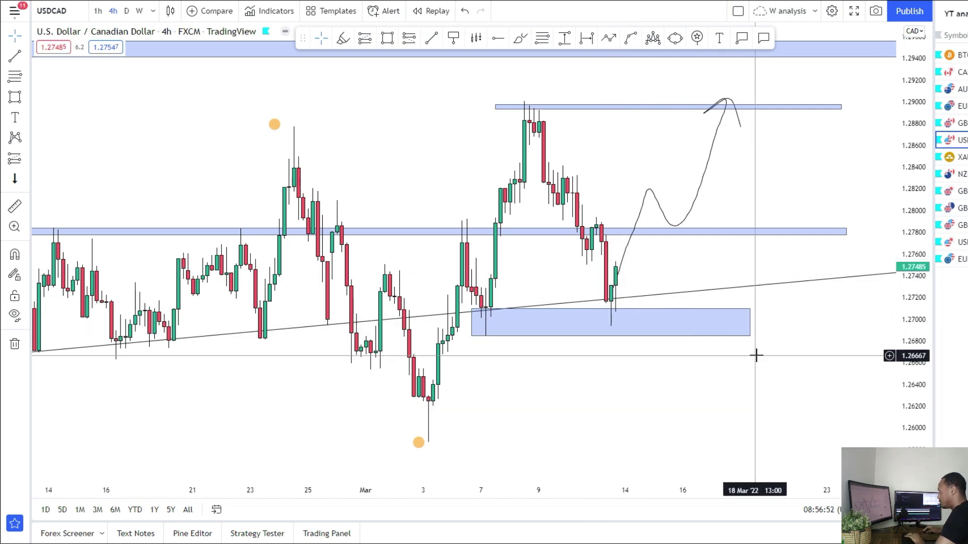
# Place a long position on the projected retest of the resistance zone with entry 1.27924, stop 1.27564 and target 1.29524
pyautogui.scroll(-3, 657, 353)
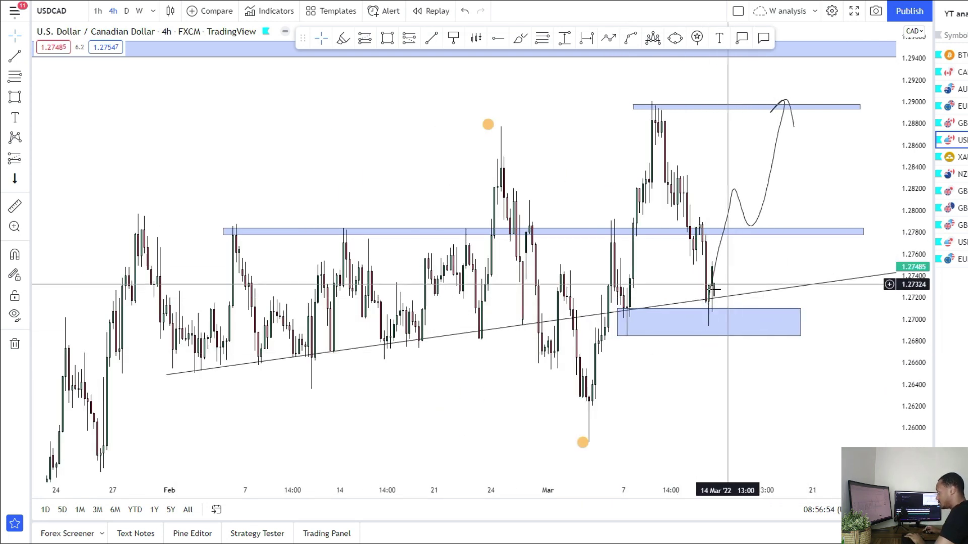
pyautogui.scroll(3, 791, 359)
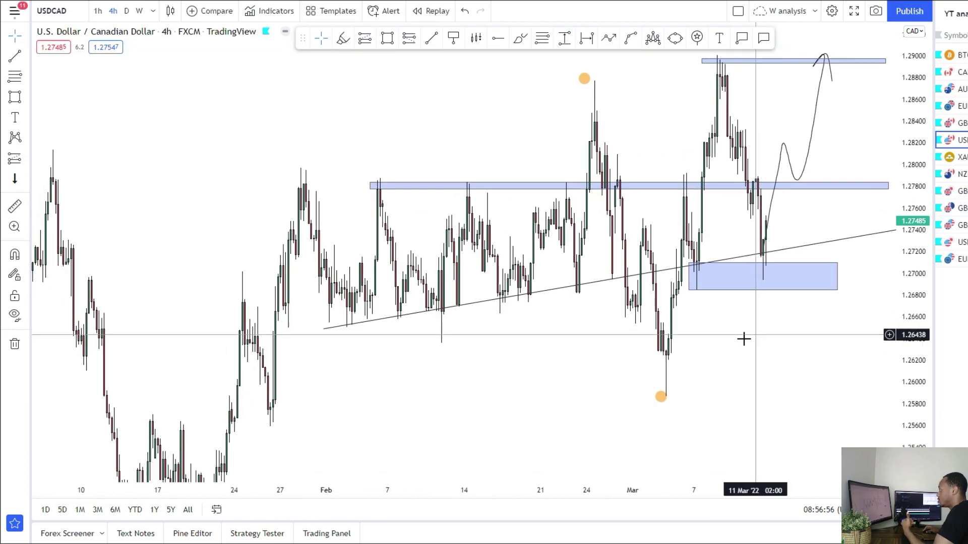
pyautogui.moveTo(671, 265); pyautogui.dragTo(621, 280)
pyautogui.moveTo(671, 353); pyautogui.dragTo(645, 426)
pyautogui.click(661, 274)
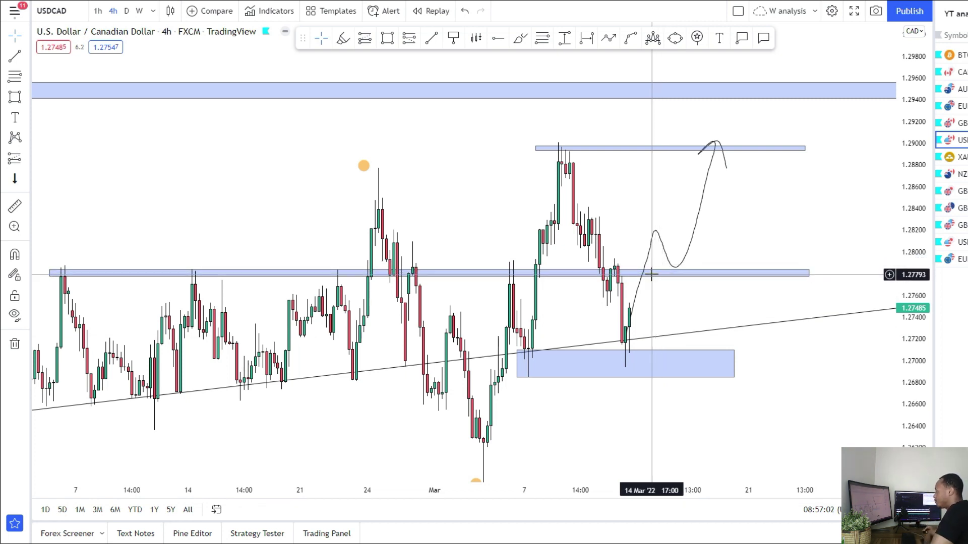
pyautogui.click(670, 284)
pyautogui.click(17, 160)
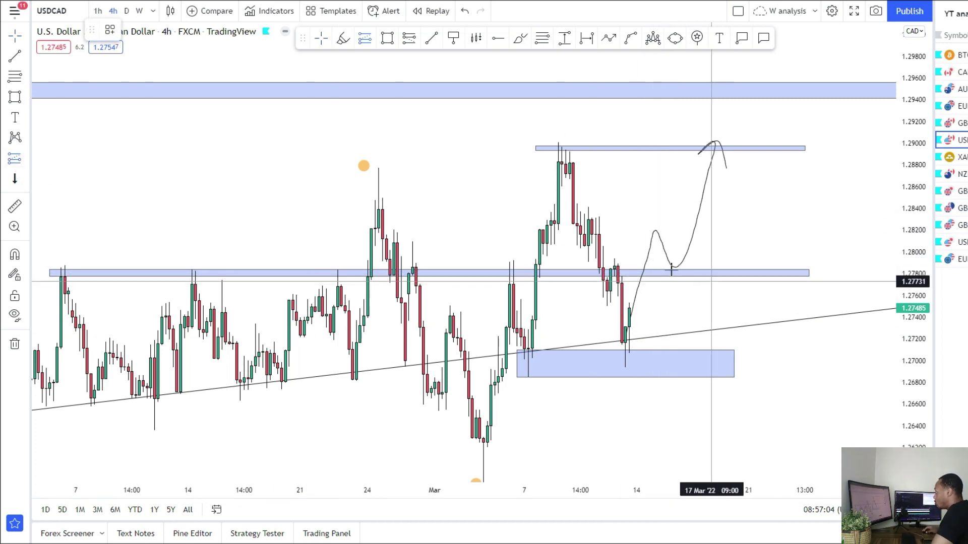
pyautogui.click(670, 260)
pyautogui.moveTo(673, 340); pyautogui.dragTo(674, 312)
pyautogui.moveTo(670, 192); pyautogui.dragTo(671, 86)
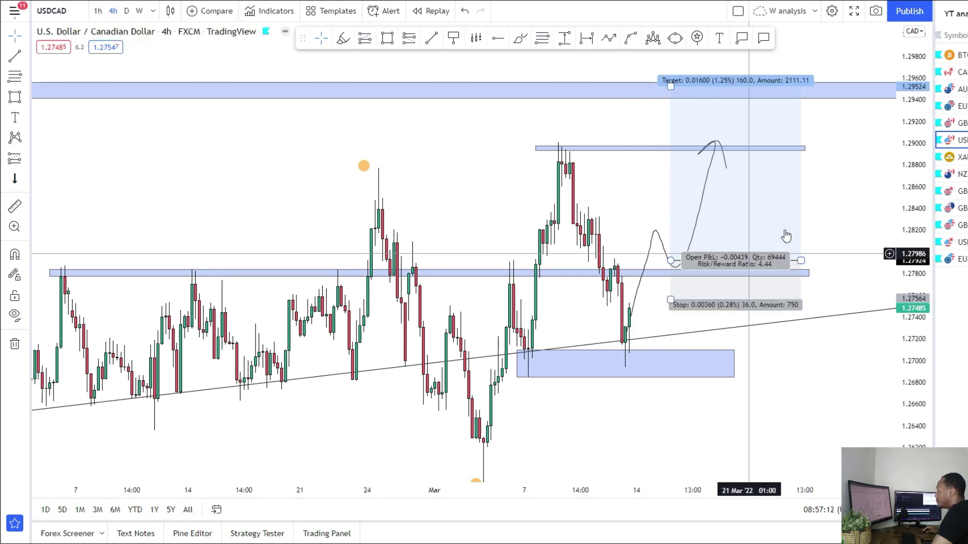
# Brush a midline through the support zone, and a projected path breaking below it, retesting it and dropping to about 1.255
pyautogui.moveTo(716, 390); pyautogui.dragTo(672, 320)
pyautogui.moveTo(561, 383); pyautogui.dragTo(610, 366)
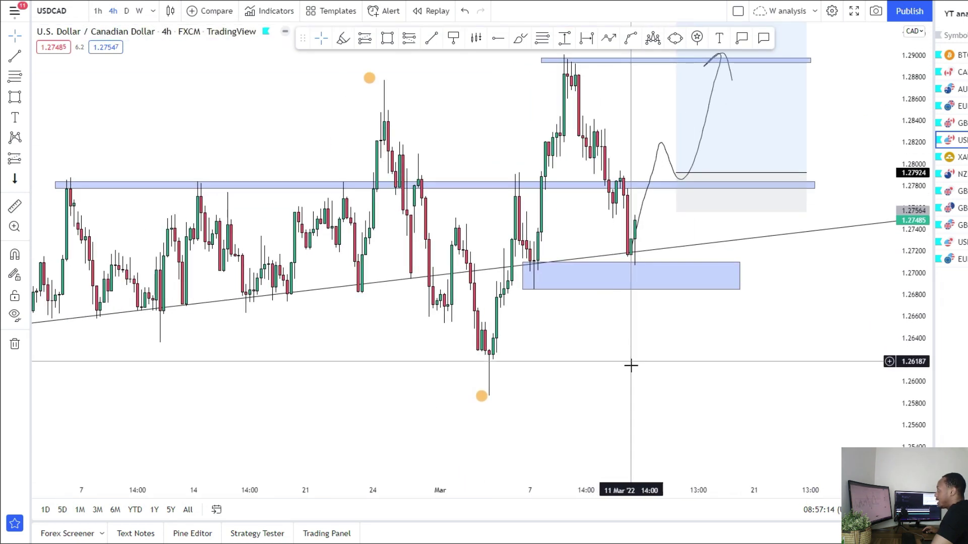
pyautogui.scroll(-1, 615, 378)
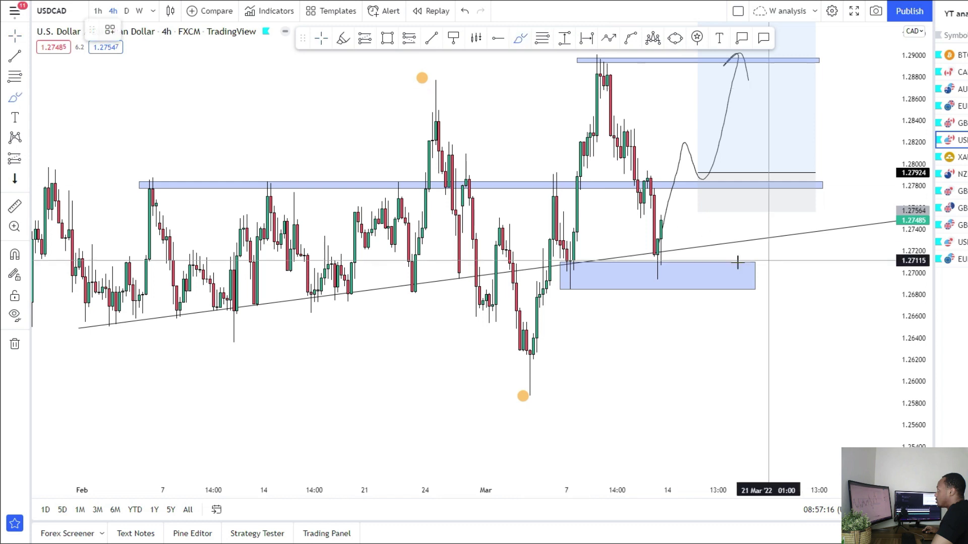
pyautogui.moveTo(555, 273); pyautogui.dragTo(748, 272)
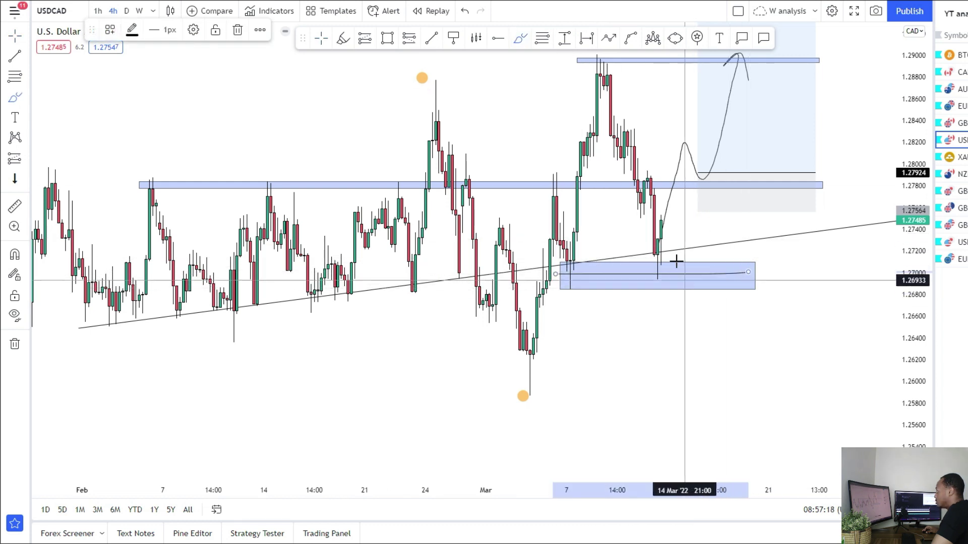
pyautogui.moveTo(664, 222)
pyautogui.mouseDown()
pyautogui.moveTo(697, 363)
pyautogui.moveTo(743, 263)
pyautogui.moveTo(812, 440)
pyautogui.mouseUp()
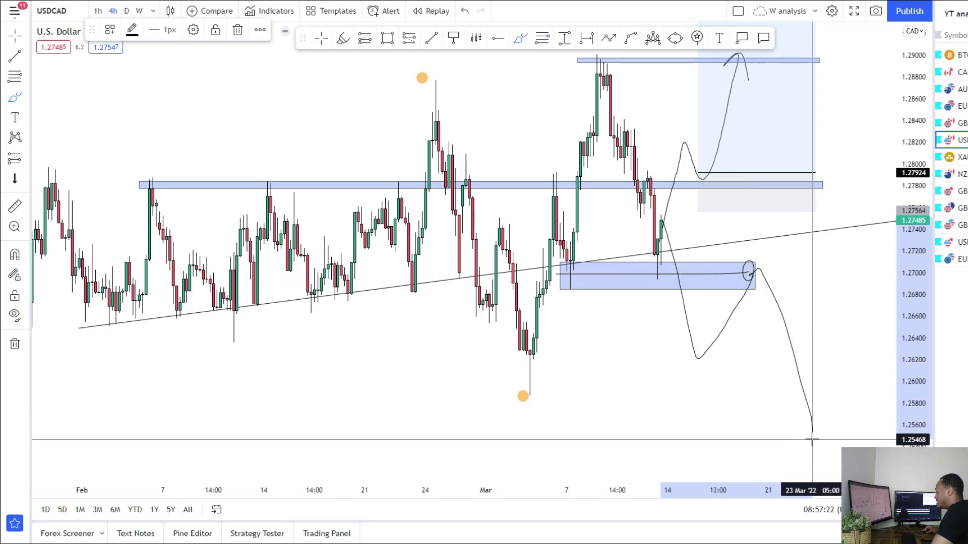
pyautogui.moveTo(819, 396); pyautogui.dragTo(818, 396)
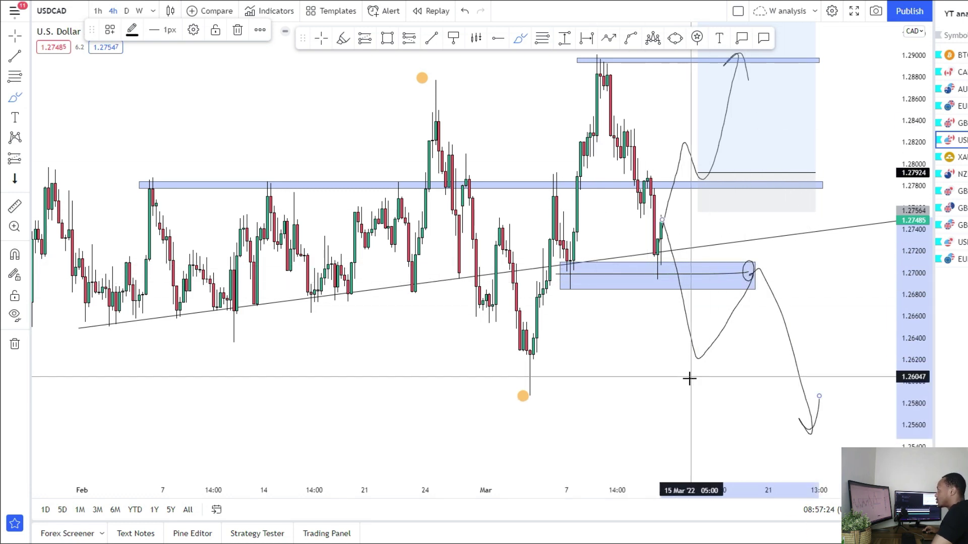
# Place a short position on the projected retest of the support zone with entry 1.27006 and stop 1.27407
pyautogui.scroll(-3, 437, 324)
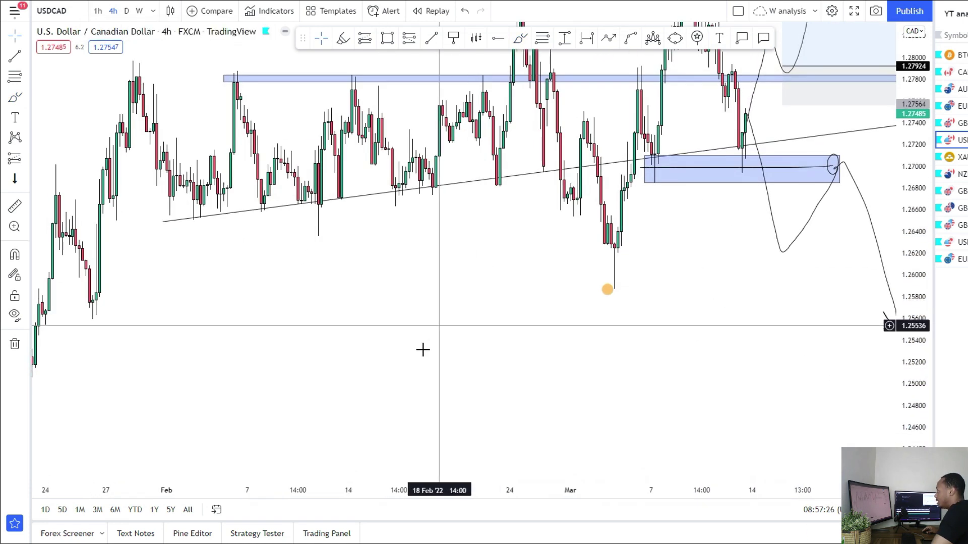
pyautogui.moveTo(492, 415); pyautogui.dragTo(424, 436)
pyautogui.scroll(5, 453, 430)
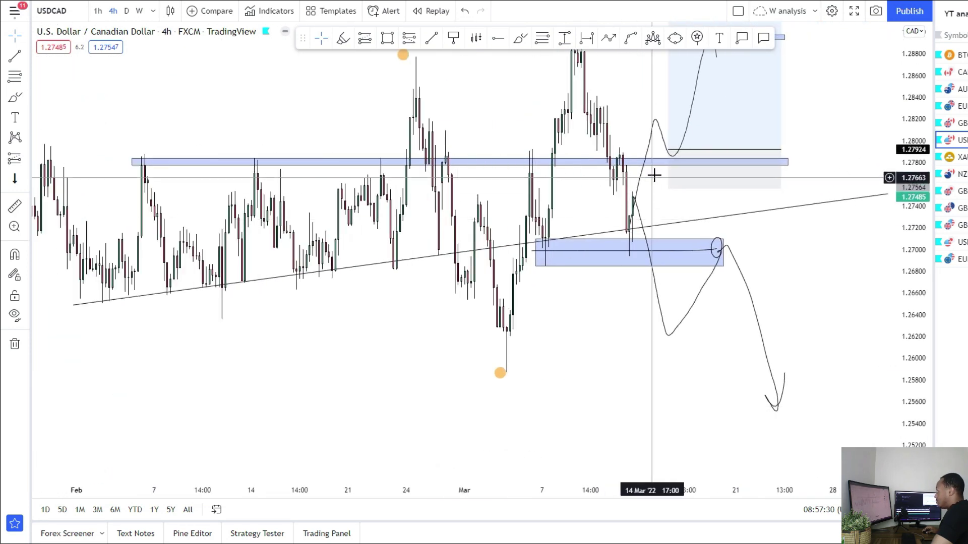
pyautogui.scroll(2, 598, 375)
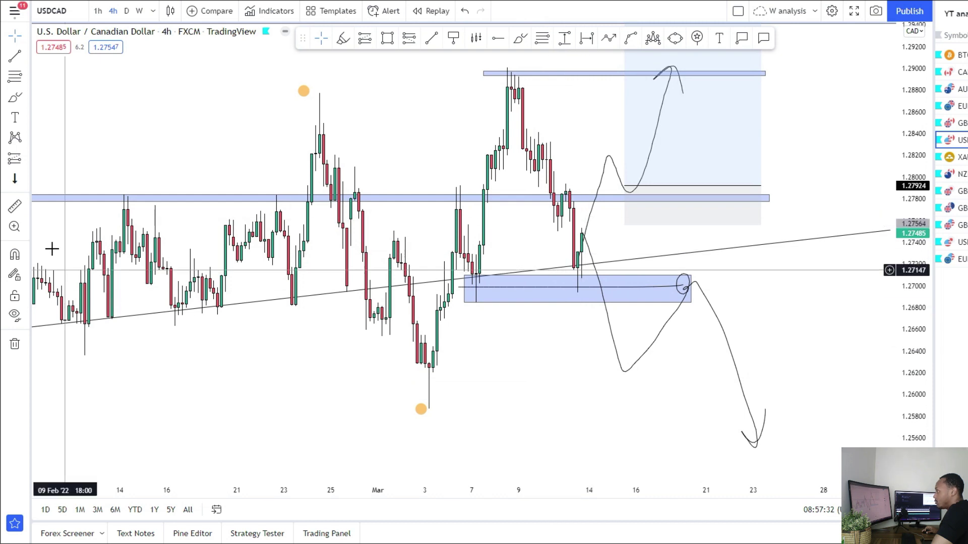
pyautogui.click(17, 164)
pyautogui.click(51, 180)
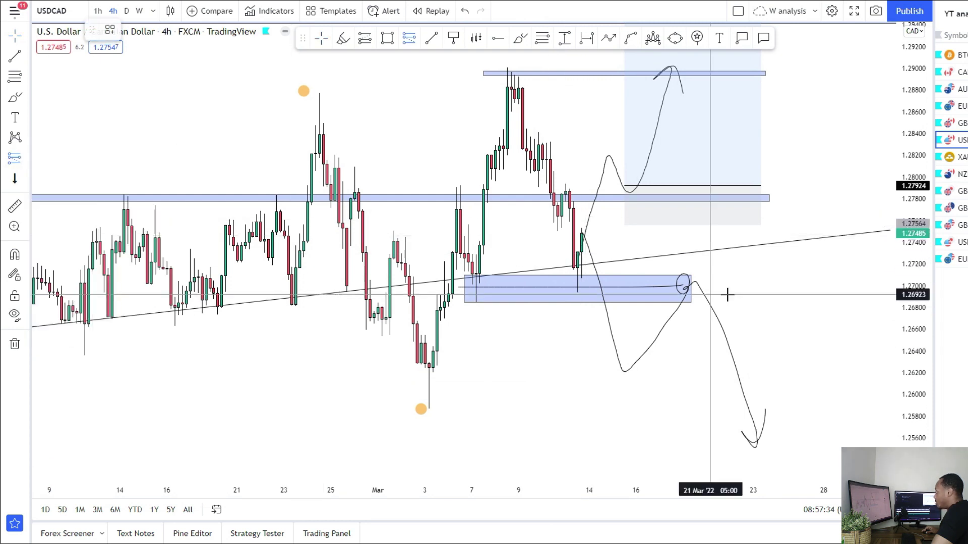
pyautogui.click(675, 285)
pyautogui.moveTo(676, 218); pyautogui.dragTo(676, 243)
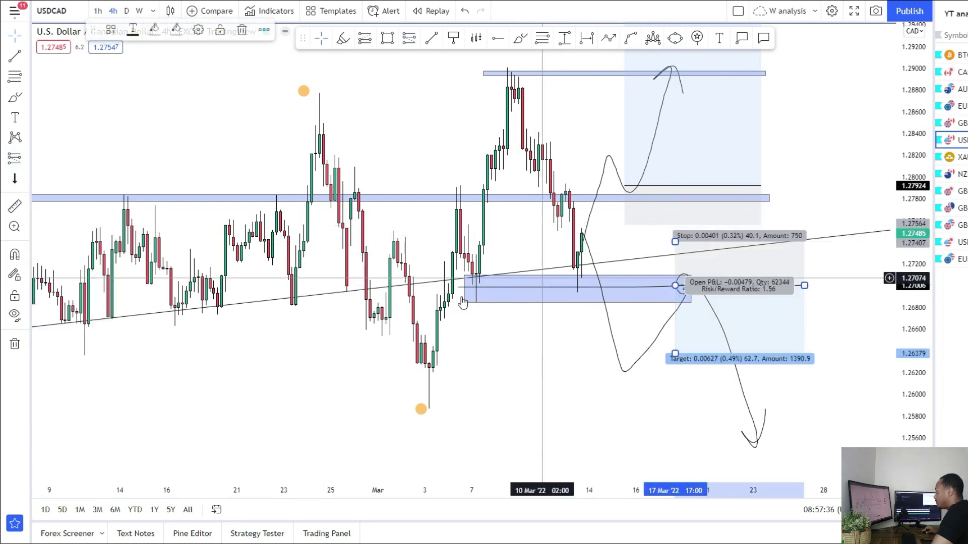
# Extend the short position's target down past the March swing low to cover the projected drop
pyautogui.moveTo(528, 372); pyautogui.dragTo(563, 265)
pyautogui.moveTo(710, 246)
pyautogui.mouseDown()
pyautogui.moveTo(681, 358)
pyautogui.moveTo(674, 458)
pyautogui.mouseUp()
pyautogui.moveTo(521, 336)
pyautogui.mouseDown()
pyautogui.moveTo(510, 426)
pyautogui.moveTo(555, 464)
pyautogui.moveTo(552, 494)
pyautogui.mouseUp()
pyautogui.scroll(-3, 551, 383)
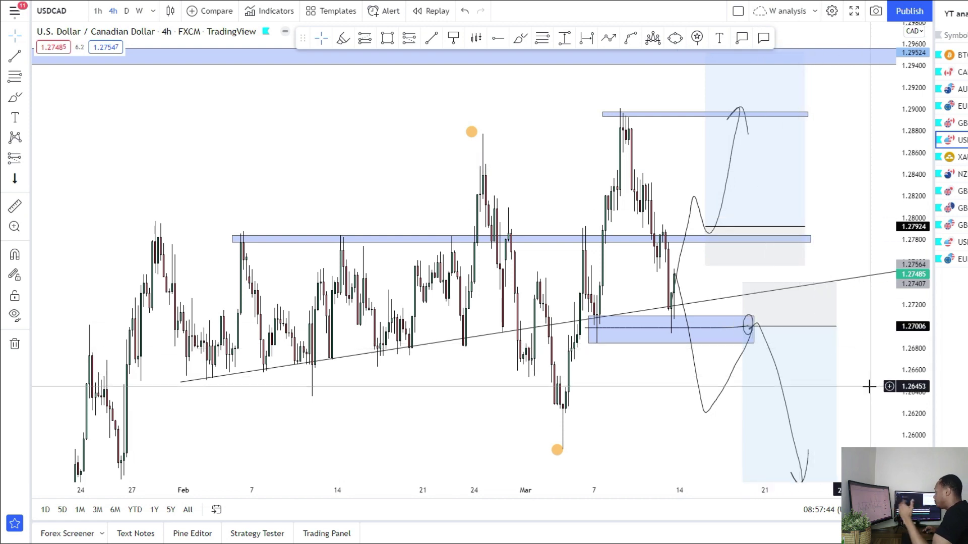
pyautogui.moveTo(869, 386); pyautogui.dragTo(865, 369)
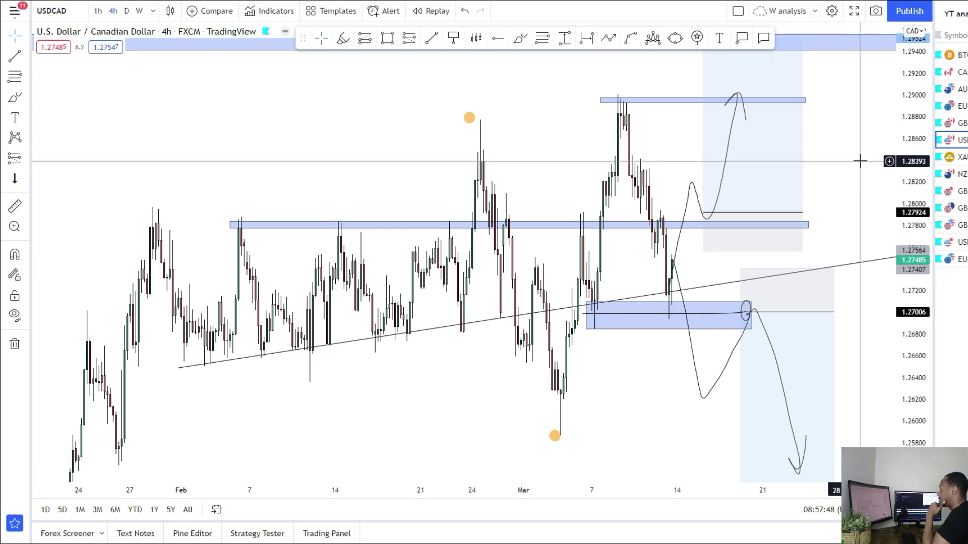
pyautogui.moveTo(860, 161); pyautogui.dragTo(859, 126)
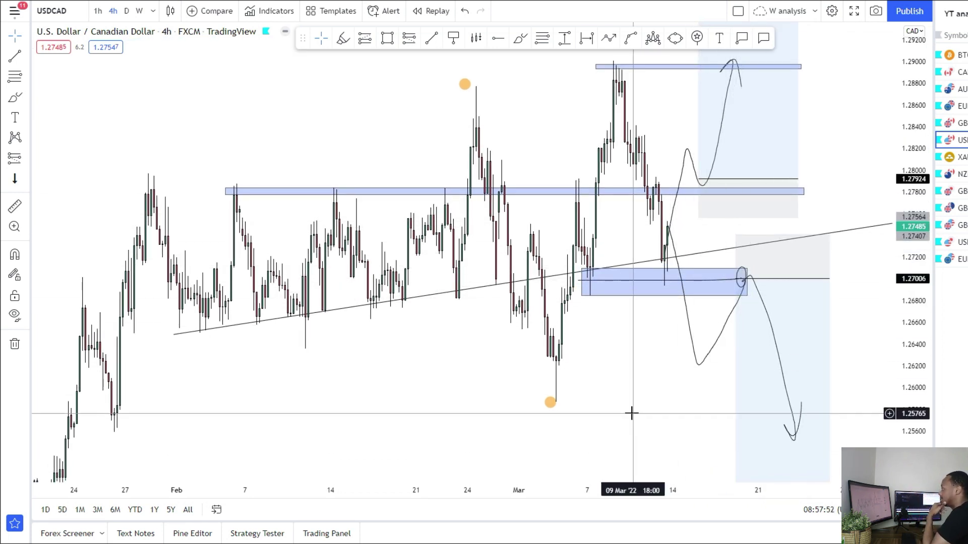
pyautogui.moveTo(631, 411); pyautogui.dragTo(626, 453)
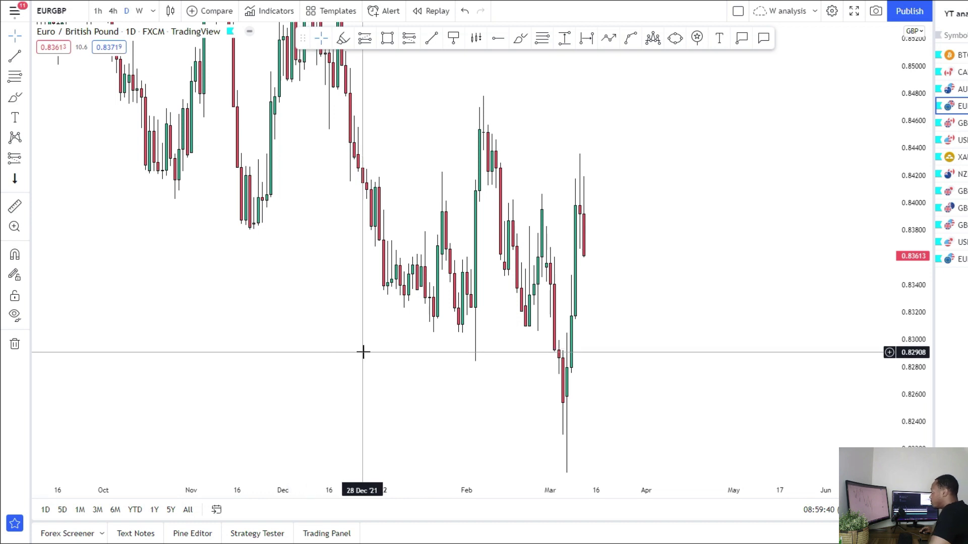
# Draw a rectangle support zone from about 0.8307 to 0.8313 along the January–February lows on the EURGBP daily chart
pyautogui.moveTo(915, 412); pyautogui.dragTo(572, 424)
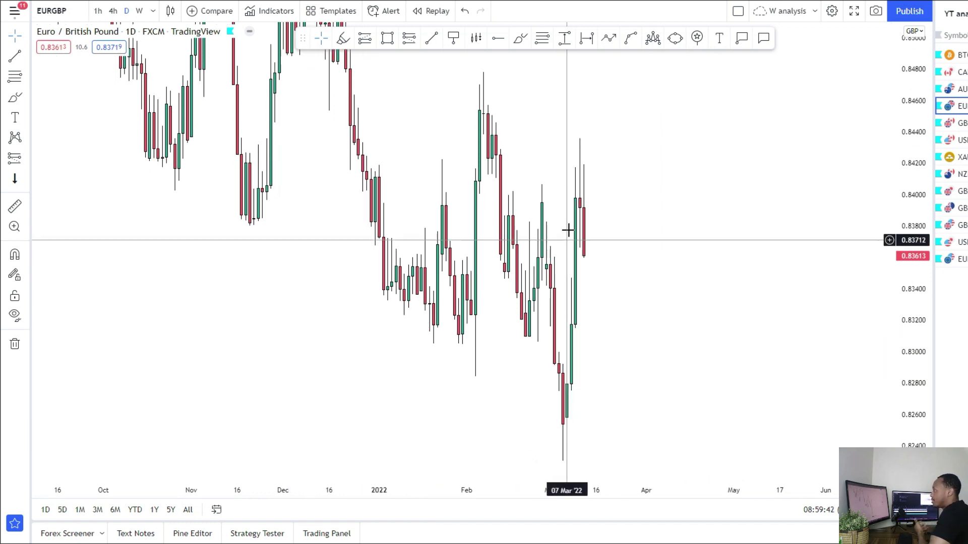
pyautogui.moveTo(561, 371); pyautogui.dragTo(639, 338)
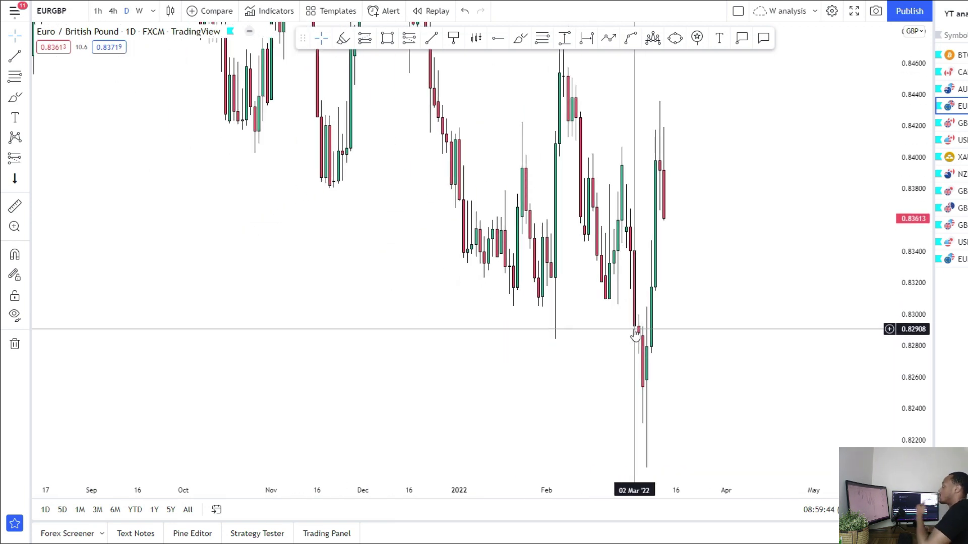
pyautogui.scroll(3, 630, 330)
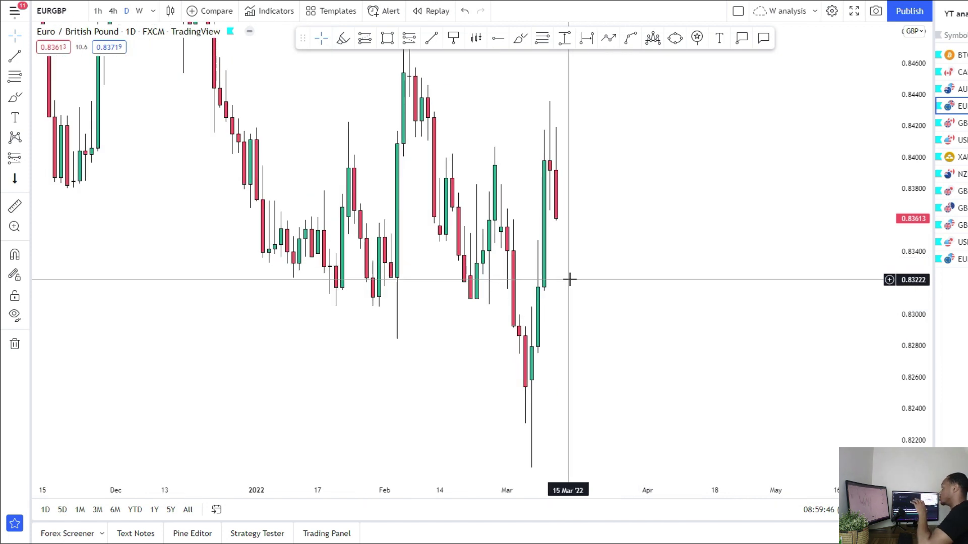
pyautogui.moveTo(624, 302); pyautogui.dragTo(656, 289)
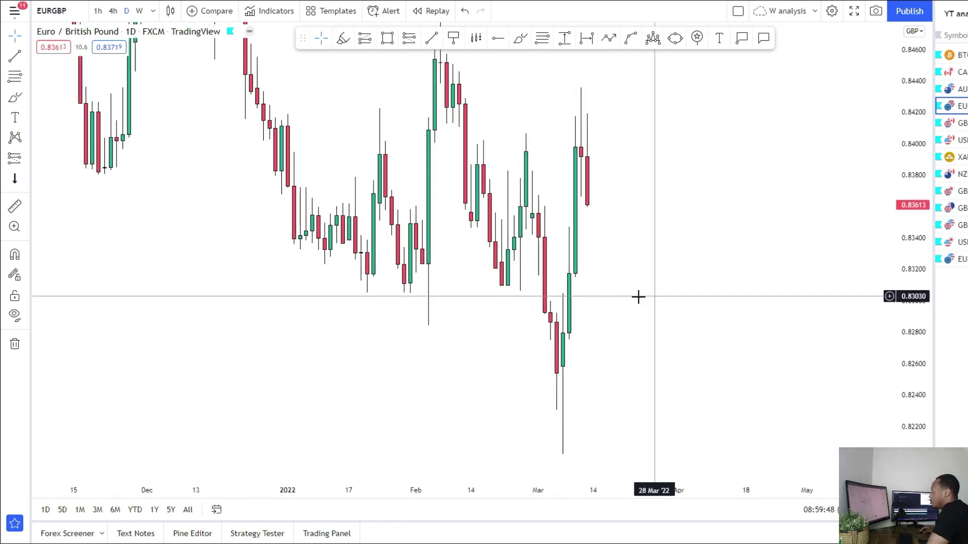
pyautogui.moveTo(330, 281); pyautogui.dragTo(819, 291)
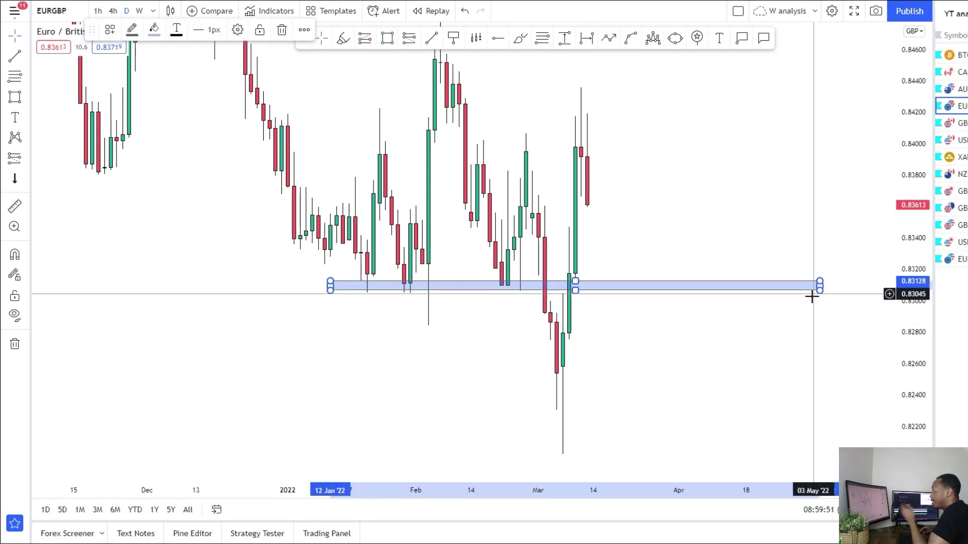
pyautogui.click(753, 376)
pyautogui.moveTo(726, 391); pyautogui.dragTo(717, 351)
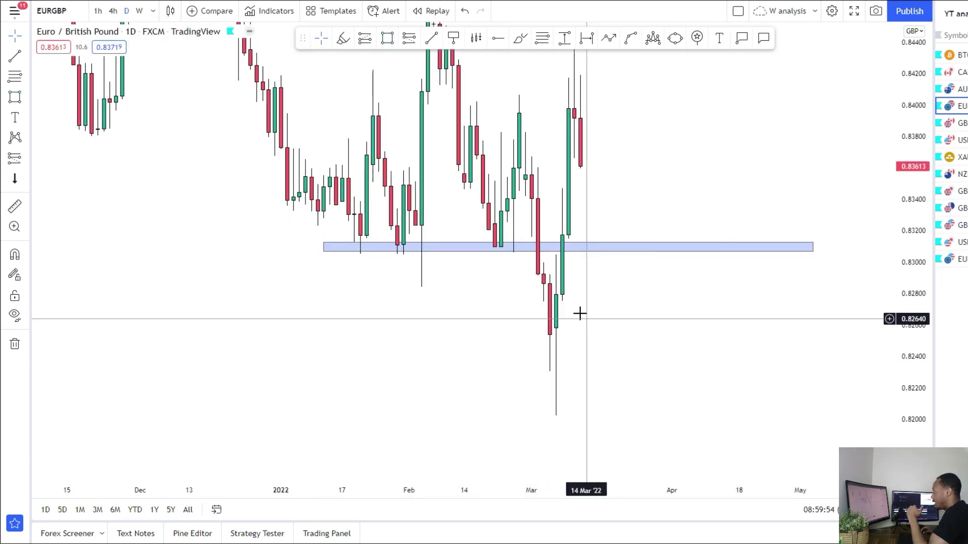
pyautogui.moveTo(589, 325); pyautogui.dragTo(590, 383)
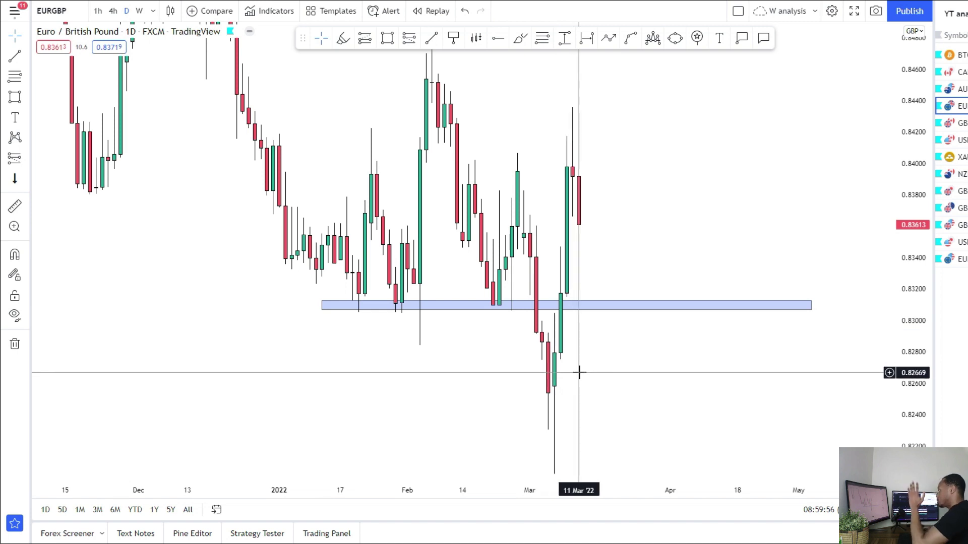
pyautogui.moveTo(645, 348); pyautogui.dragTo(678, 318)
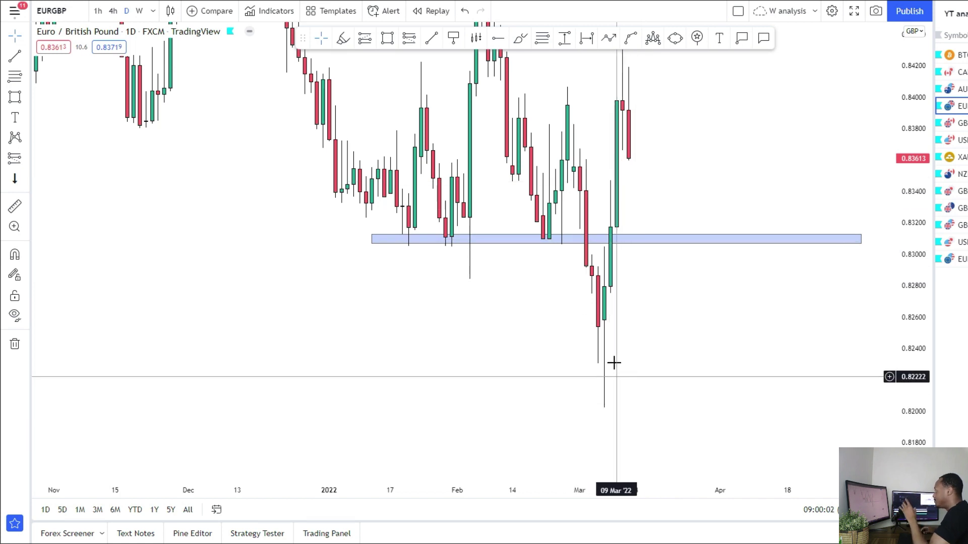
pyautogui.moveTo(613, 375); pyautogui.dragTo(632, 375)
pyautogui.click(667, 392)
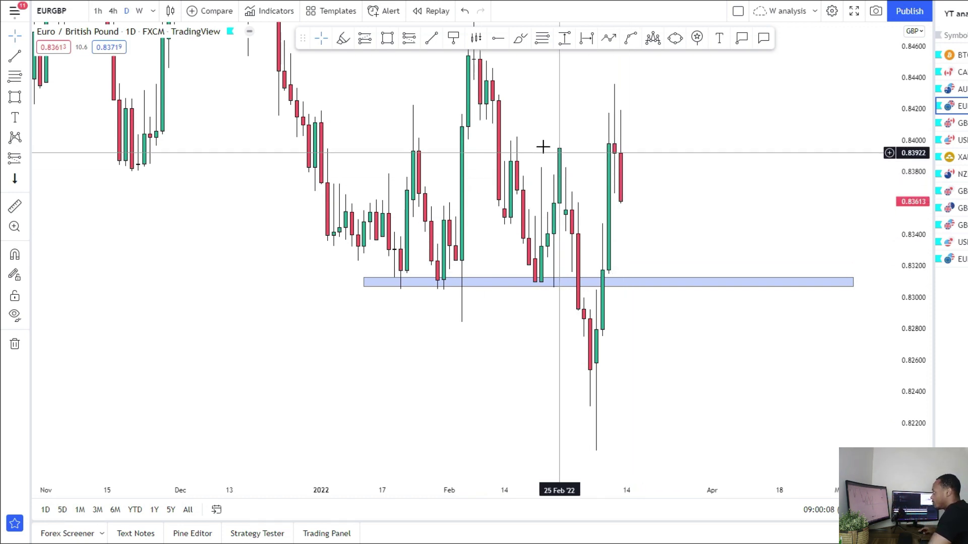
pyautogui.moveTo(656, 368); pyautogui.dragTo(656, 359)
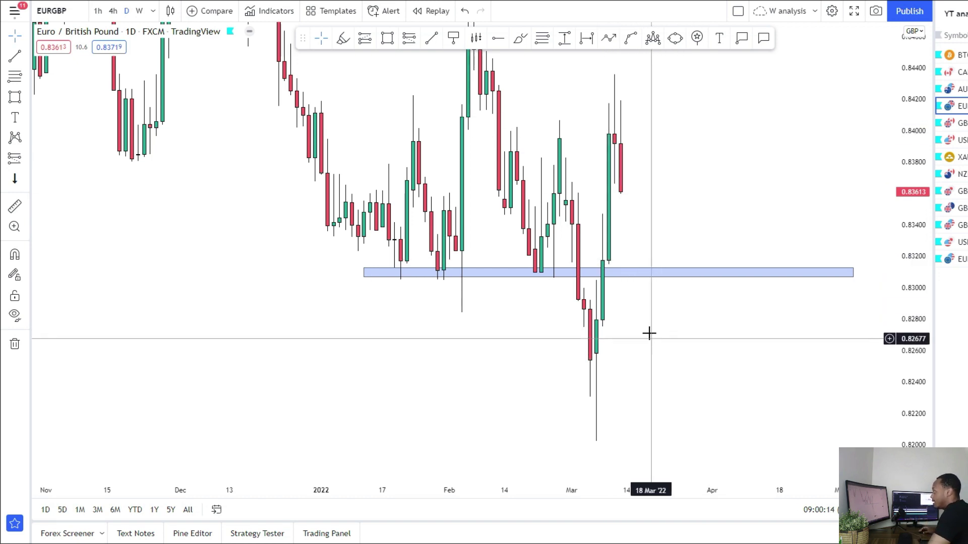
pyautogui.moveTo(649, 333); pyautogui.dragTo(661, 383)
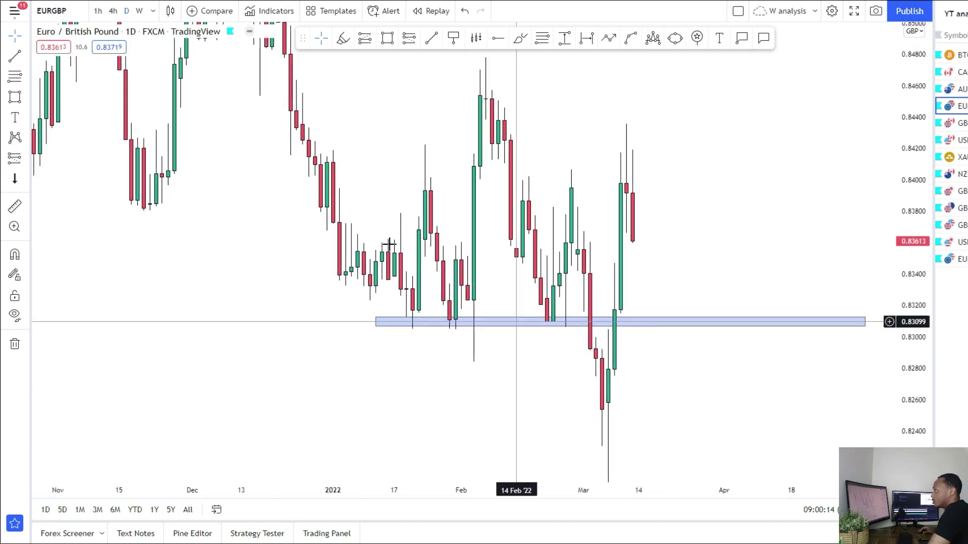
# Display the monthly timeframe and place a horizontal ray at 0.82765 from the late-2019 low
pyautogui.click(151, 12)
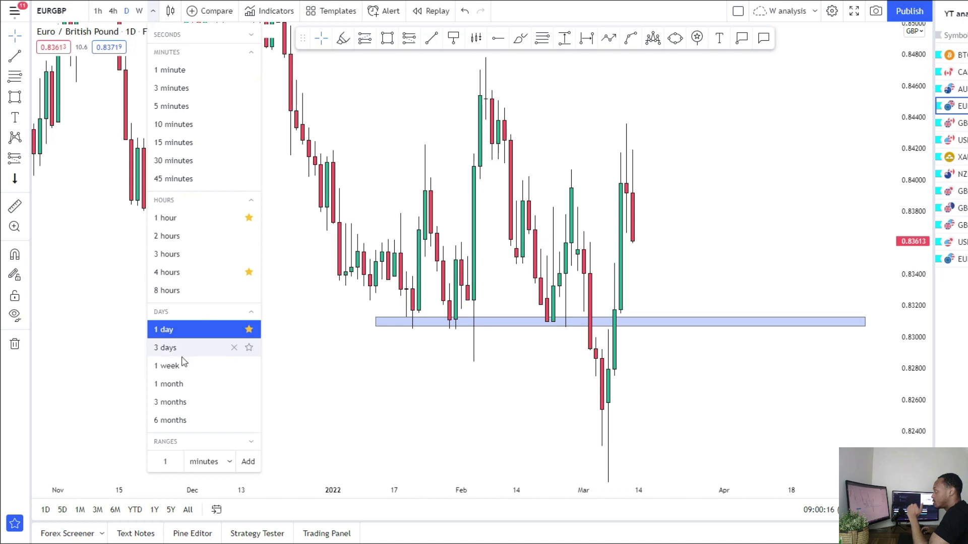
pyautogui.click(180, 386)
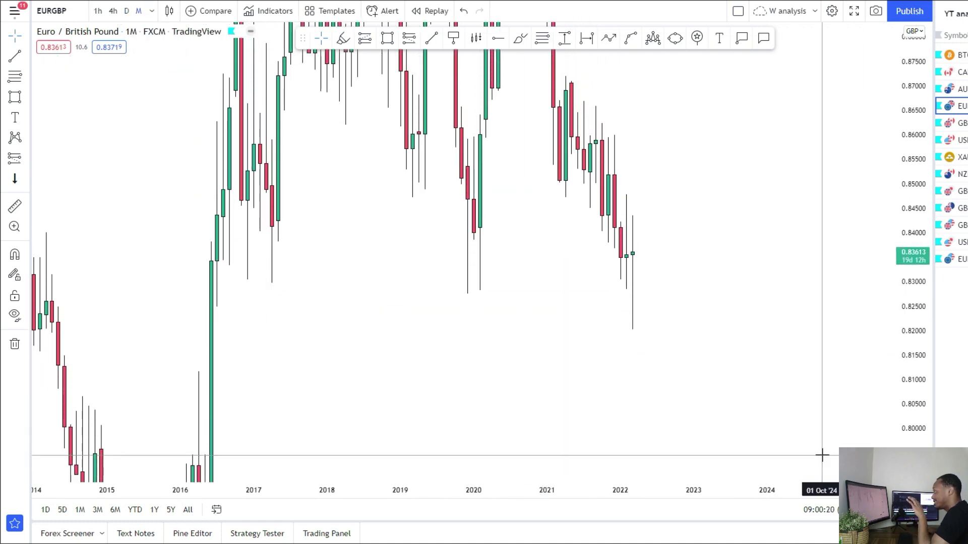
pyautogui.scroll(3, 462, 210)
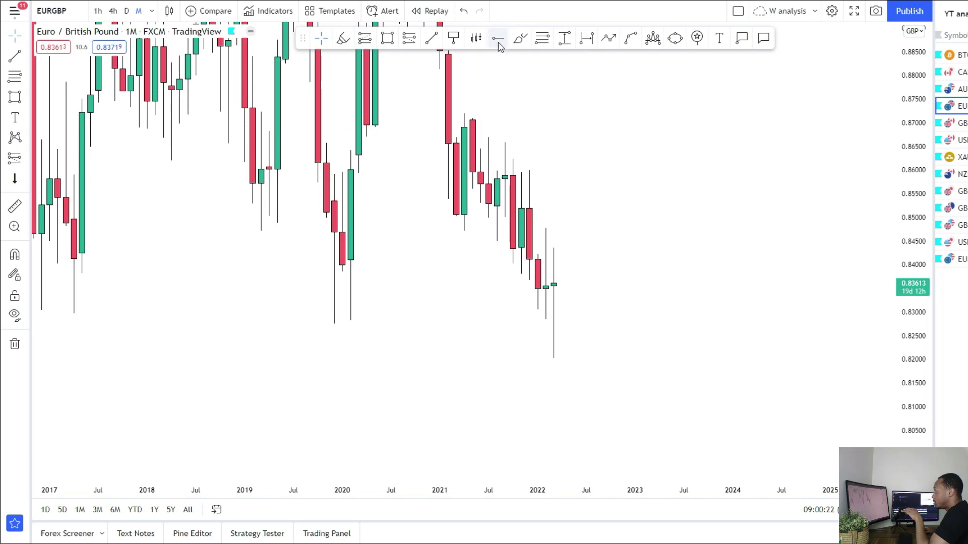
pyautogui.click(326, 324)
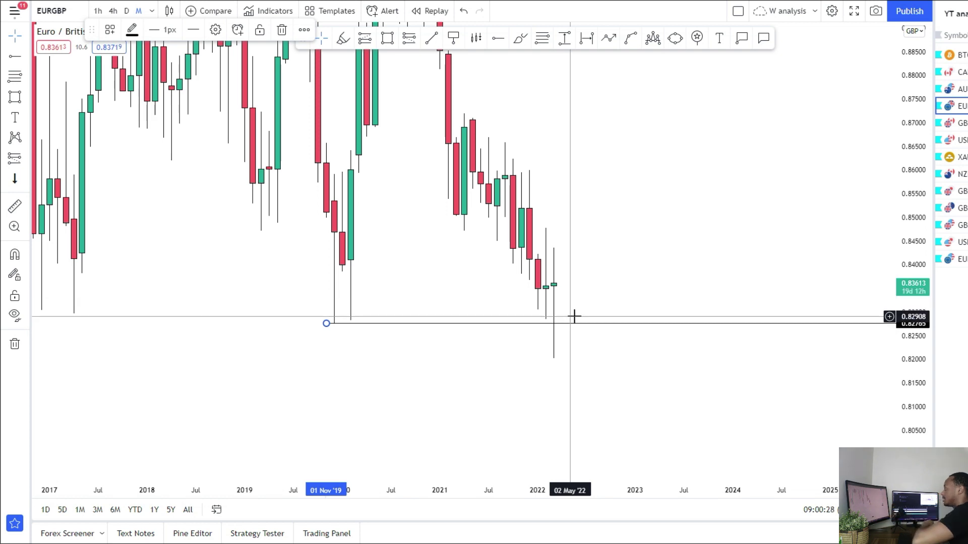
pyautogui.moveTo(579, 355); pyautogui.dragTo(554, 407)
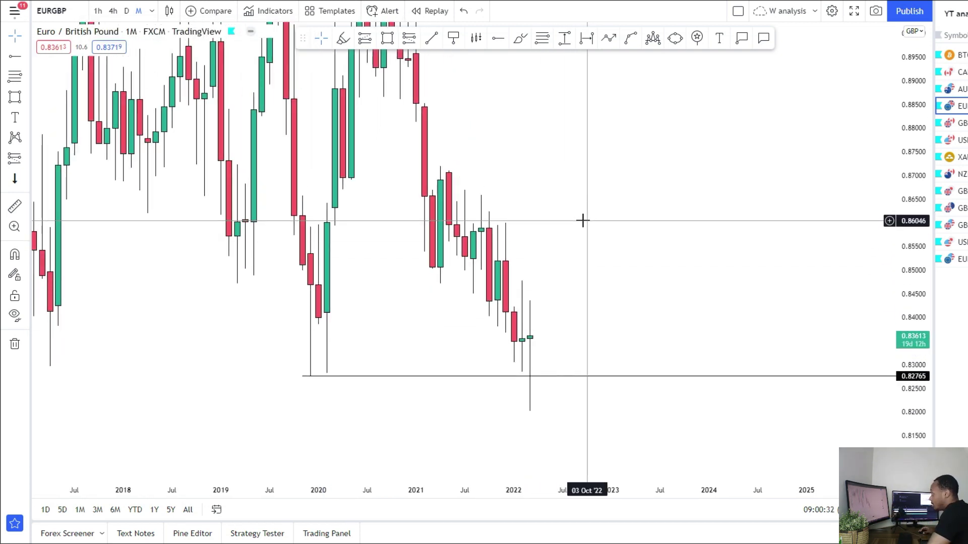
# Try a descending trend line from the May 2021 high and check it on the weekly timeframe
pyautogui.moveTo(573, 357); pyautogui.dragTo(604, 321)
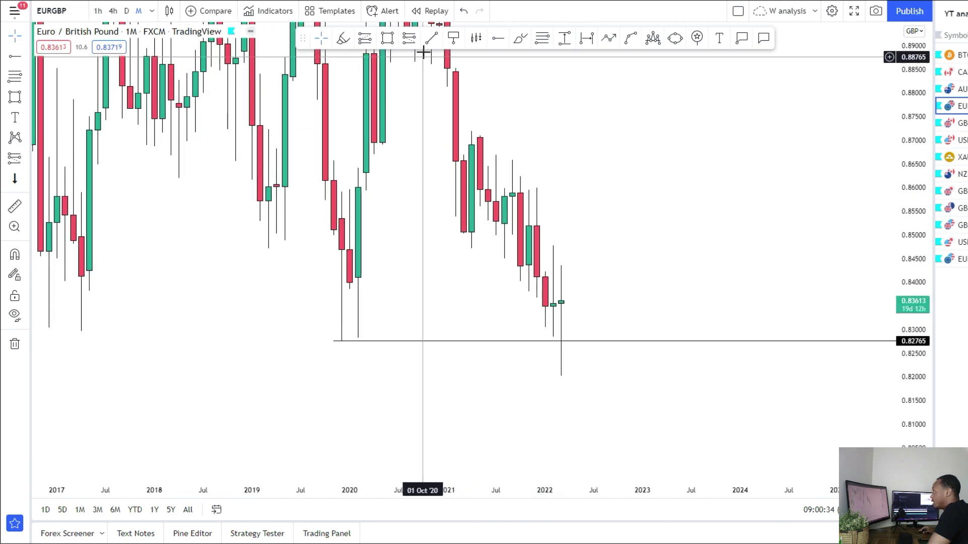
pyautogui.moveTo(479, 133)
pyautogui.mouseDown()
pyautogui.moveTo(588, 331)
pyautogui.moveTo(626, 336)
pyautogui.mouseUp()
pyautogui.click(150, 10)
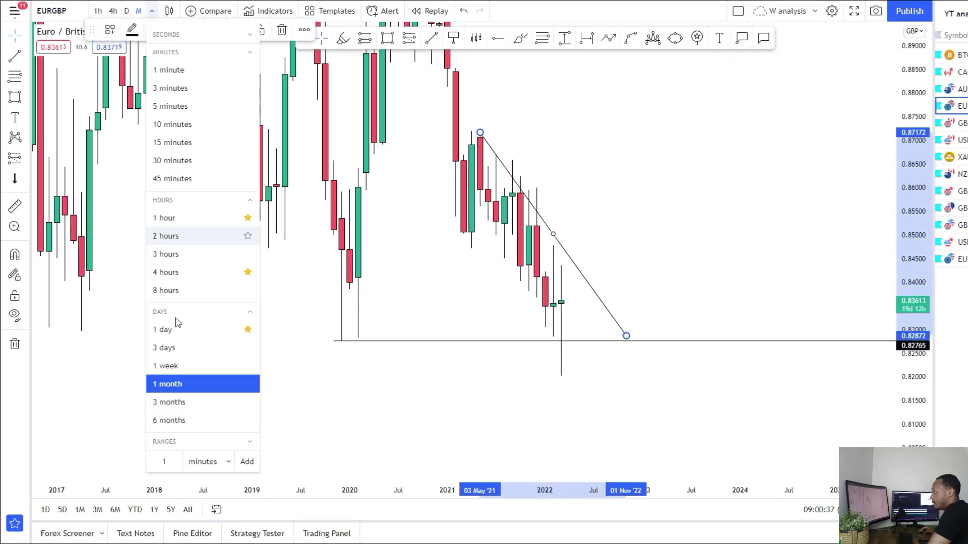
pyautogui.click(166, 367)
pyautogui.scroll(-3, 469, 266)
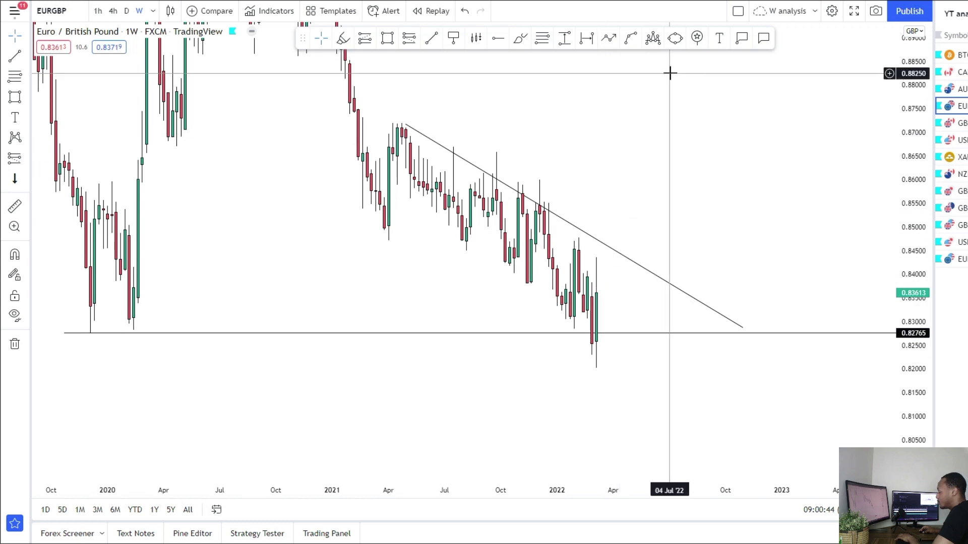
pyautogui.press('Delete')
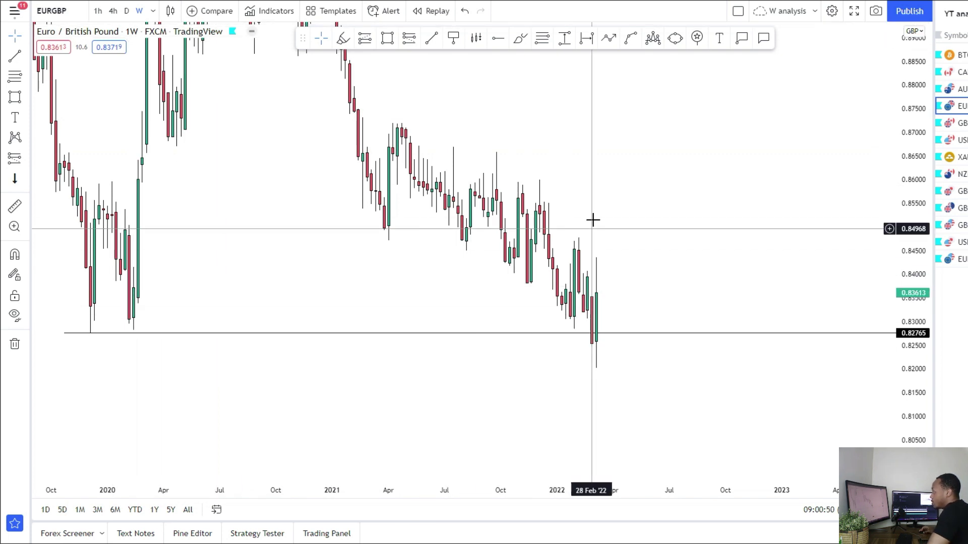
# Return to the daily timeframe and draw a rectangle resistance zone from 0.83942 to 0.84018, starting 20 January 2022
pyautogui.click(127, 11)
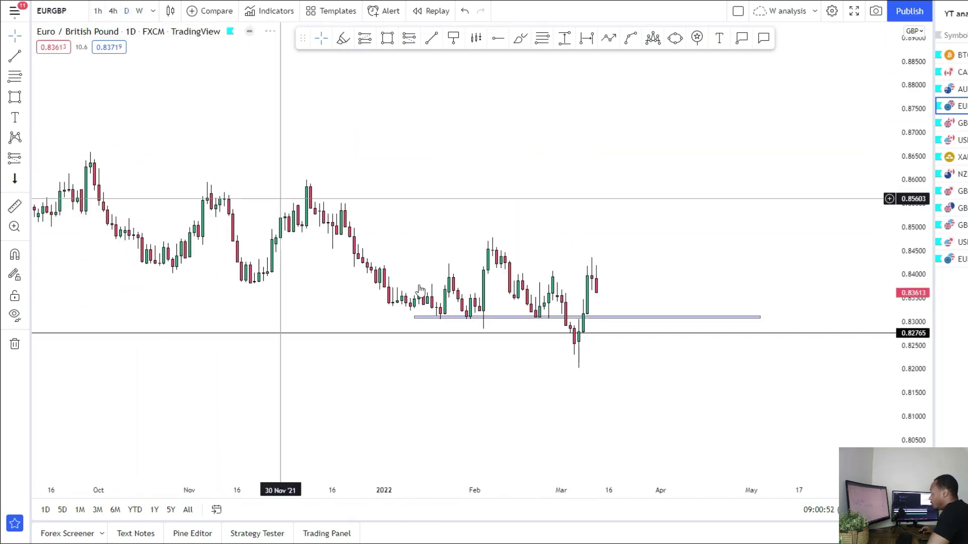
pyautogui.moveTo(901, 428); pyautogui.dragTo(845, 240)
pyautogui.moveTo(639, 376); pyautogui.dragTo(661, 320)
pyautogui.scroll(3, 661, 319)
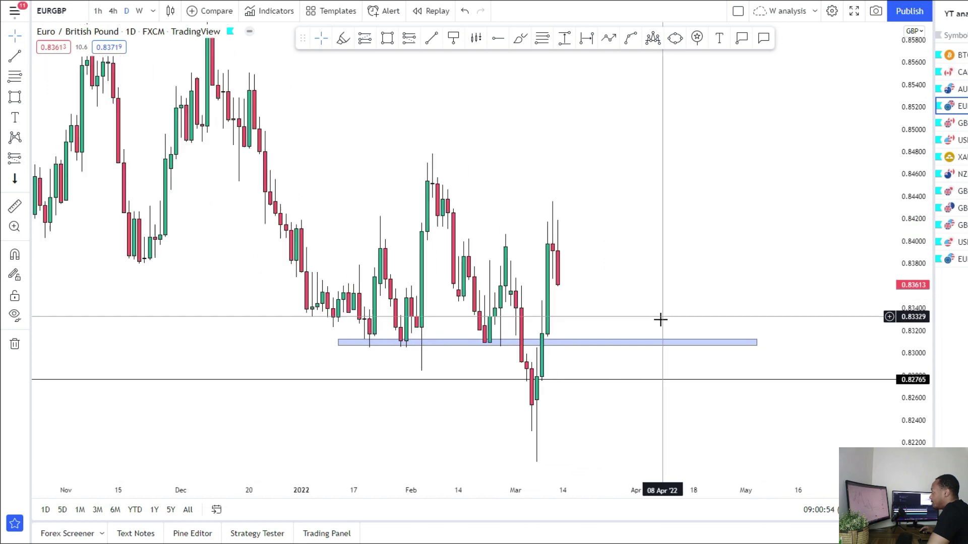
pyautogui.click(385, 44)
pyautogui.click(317, 240)
pyautogui.click(651, 247)
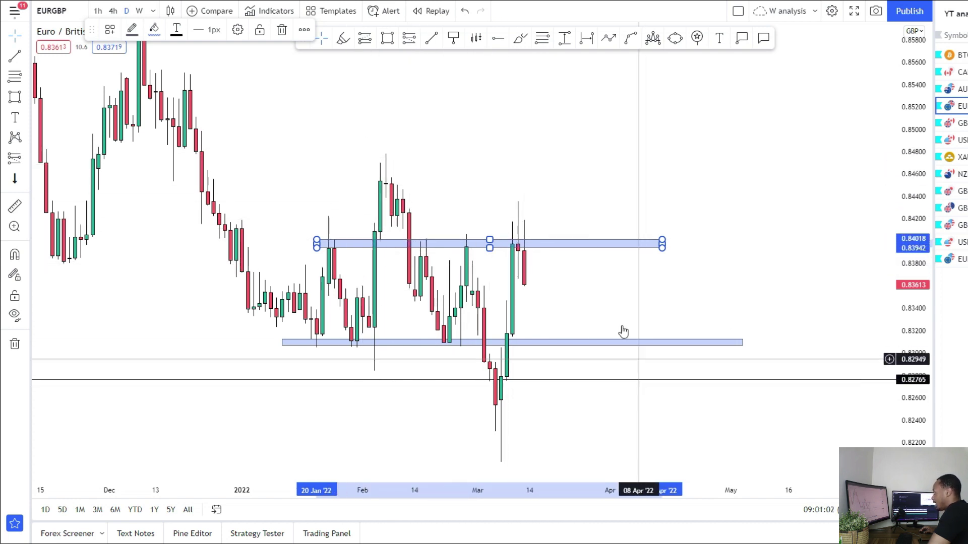
pyautogui.moveTo(582, 271); pyautogui.dragTo(624, 264)
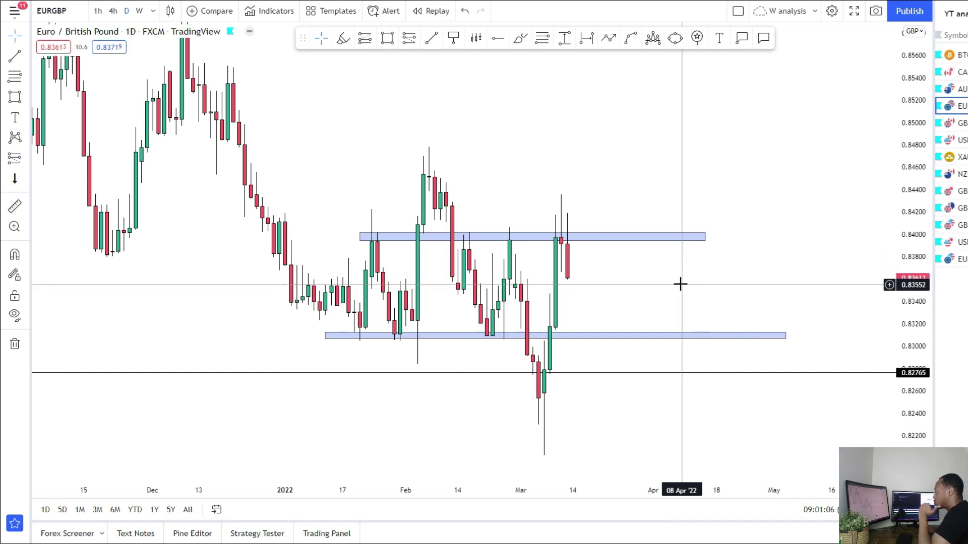
pyautogui.moveTo(611, 221); pyautogui.dragTo(585, 253)
pyautogui.click(597, 271)
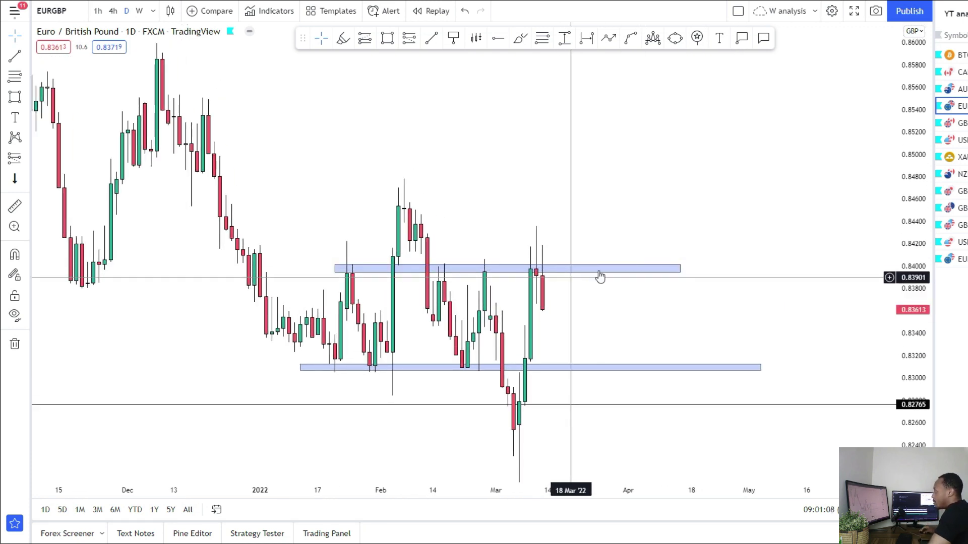
pyautogui.click(609, 203)
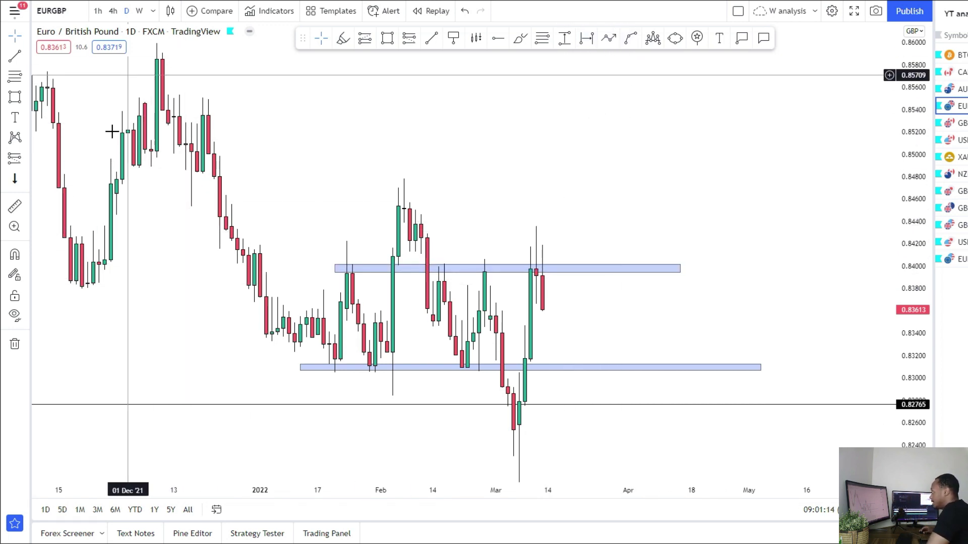
pyautogui.moveTo(619, 304); pyautogui.dragTo(628, 253)
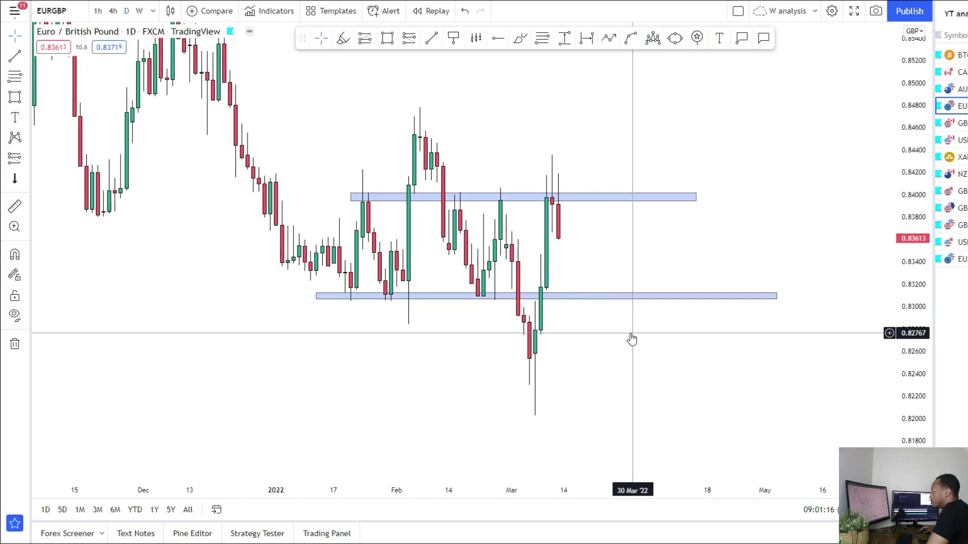
# On the 4-hour timeframe, brush a projected decline to a circled area near 0.832 and a line at about 0.8338 above it
pyautogui.scroll(-2, 631, 337)
pyautogui.click(113, 12)
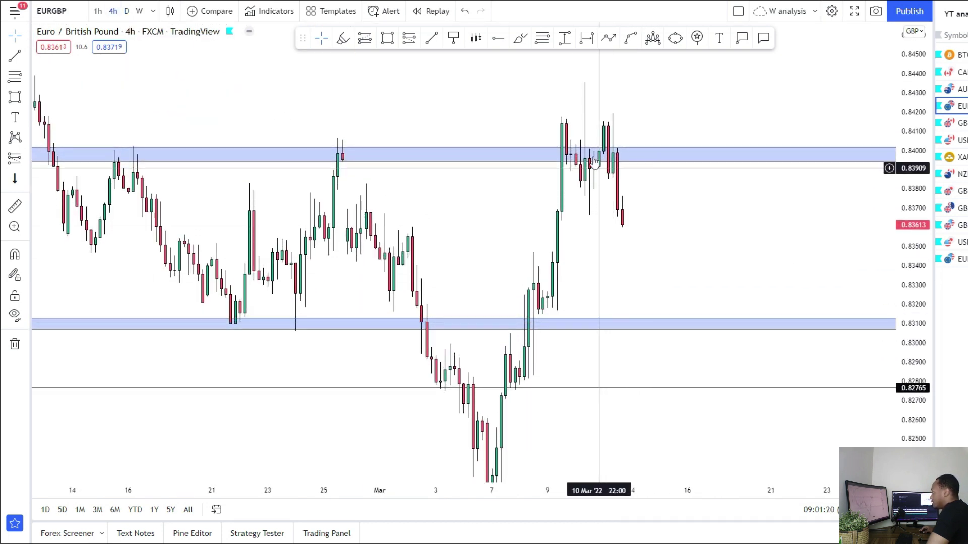
pyautogui.moveTo(648, 261)
pyautogui.mouseDown()
pyautogui.moveTo(584, 255)
pyautogui.moveTo(622, 260)
pyautogui.moveTo(649, 304)
pyautogui.mouseUp()
pyautogui.moveTo(480, 272); pyautogui.dragTo(681, 278)
# Try brushed support lines just above the lower zone, at about 0.8315 to 0.832
pyautogui.moveTo(465, 312); pyautogui.dragTo(686, 317)
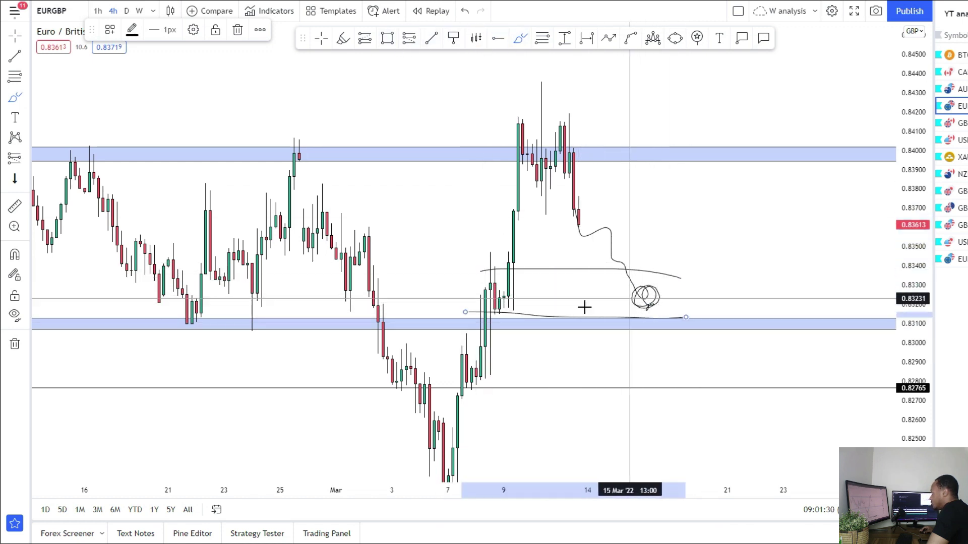
pyautogui.scroll(-6, 517, 356)
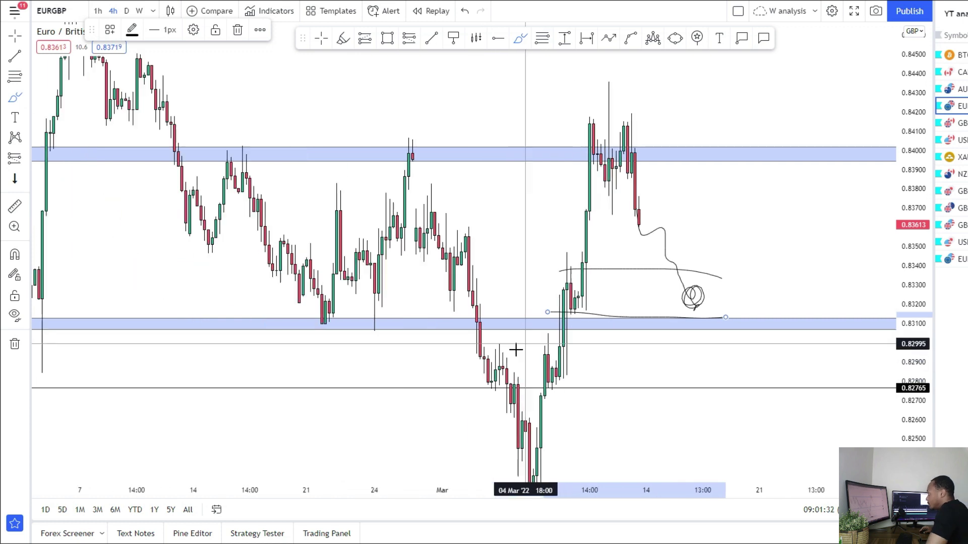
pyautogui.moveTo(278, 306)
pyautogui.mouseDown()
pyautogui.moveTo(352, 327)
pyautogui.moveTo(466, 308)
pyautogui.mouseUp()
pyautogui.moveTo(571, 311)
pyautogui.mouseDown()
pyautogui.moveTo(642, 323)
pyautogui.moveTo(657, 294)
pyautogui.mouseUp()
pyautogui.click(464, 17)
pyautogui.click(465, 16)
pyautogui.click(465, 16)
# Brush a projected rise from the circled area to the resistance zone, continuing through a breakout and retest to about 0.8447
pyautogui.scroll(4, 540, 188)
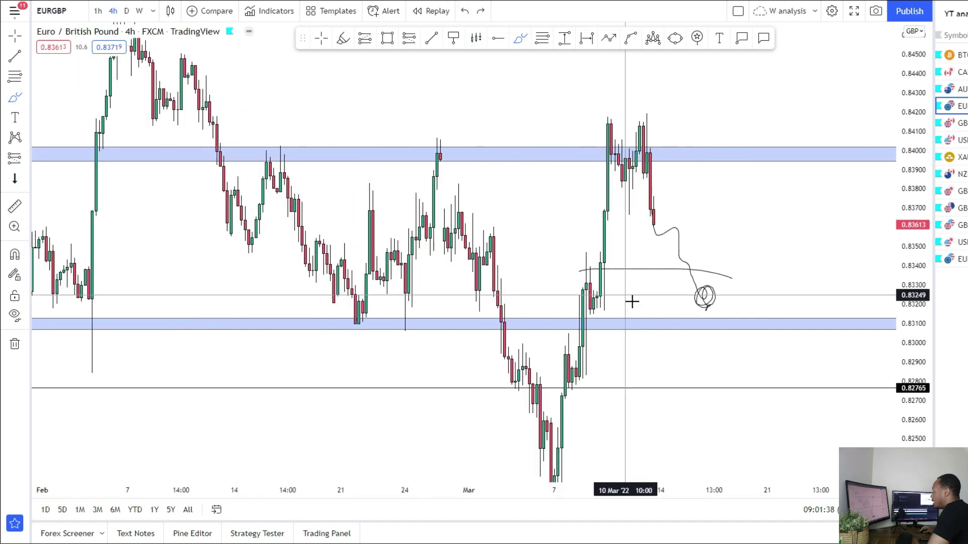
pyautogui.moveTo(686, 288)
pyautogui.mouseDown()
pyautogui.moveTo(752, 142)
pyautogui.moveTo(766, 180)
pyautogui.moveTo(760, 123)
pyautogui.moveTo(813, 155)
pyautogui.moveTo(836, 61)
pyautogui.moveTo(844, 94)
pyautogui.mouseUp()
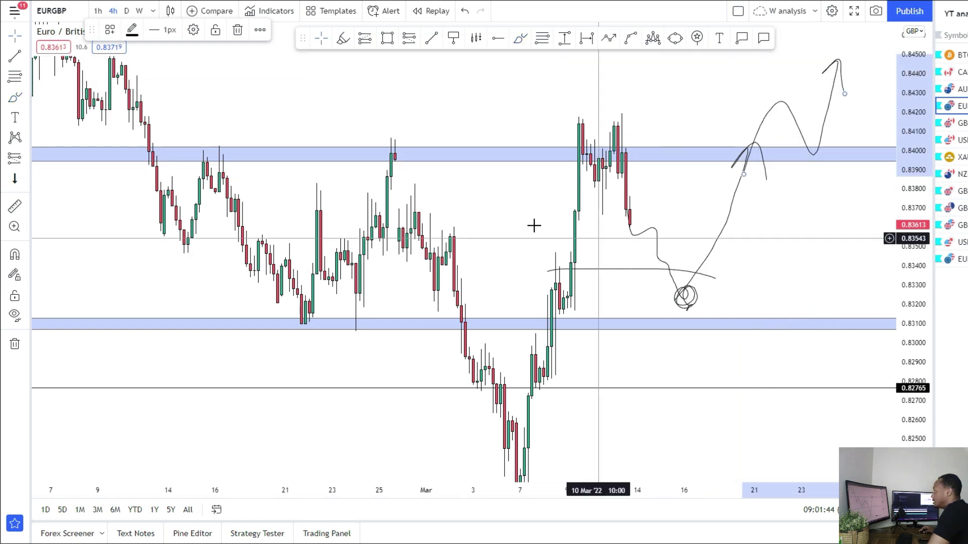
# Draw a thin rectangle resistance zone near 0.8465 above the projected arrow and extend it further to the right
pyautogui.moveTo(386, 90); pyautogui.dragTo(432, 172)
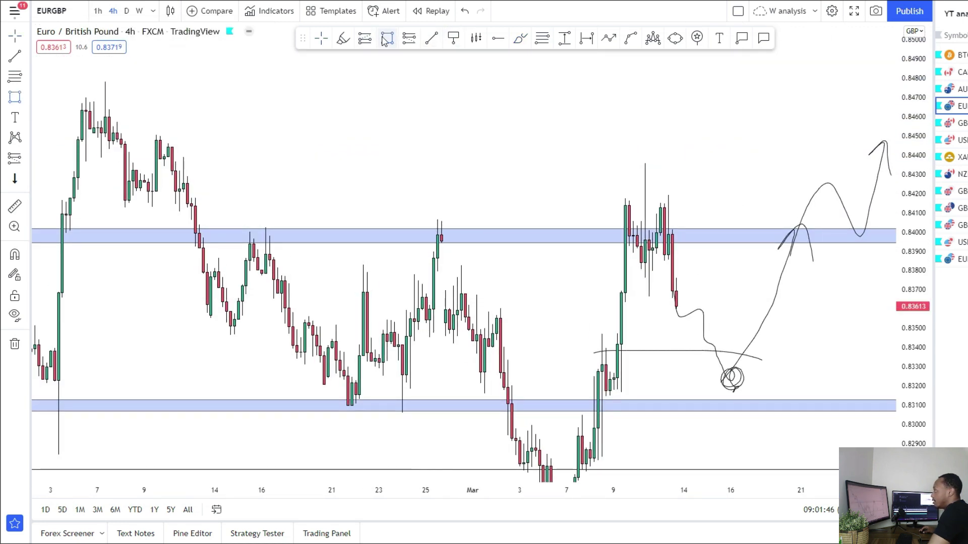
pyautogui.moveTo(65, 103); pyautogui.dragTo(884, 111)
pyautogui.moveTo(713, 165); pyautogui.dragTo(656, 160)
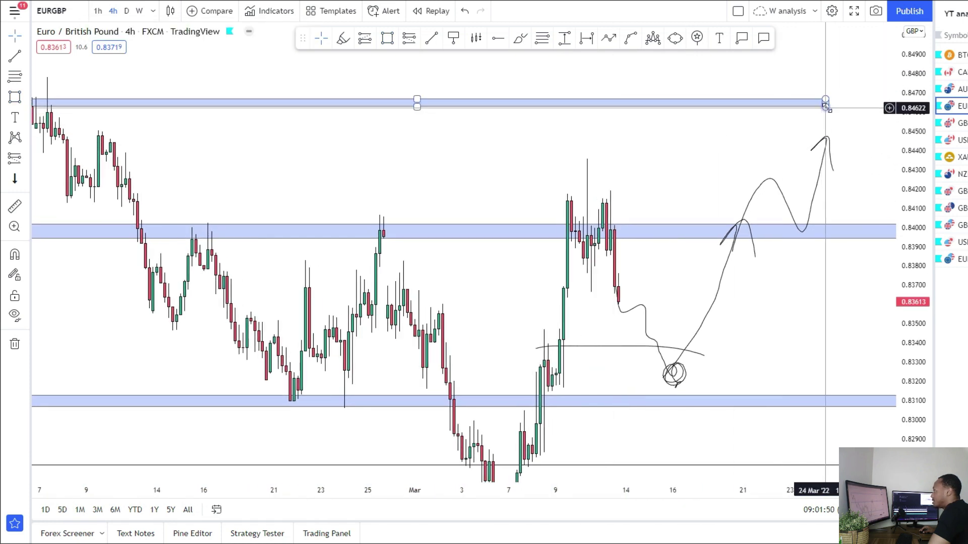
pyautogui.moveTo(826, 106); pyautogui.dragTo(877, 108)
pyautogui.moveTo(684, 186); pyautogui.dragTo(660, 56)
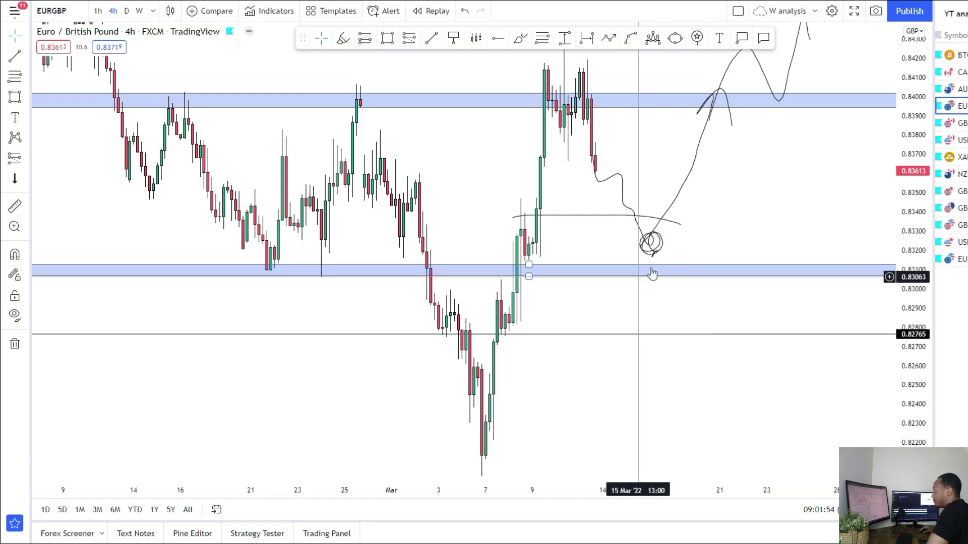
pyautogui.moveTo(696, 372); pyautogui.dragTo(622, 392)
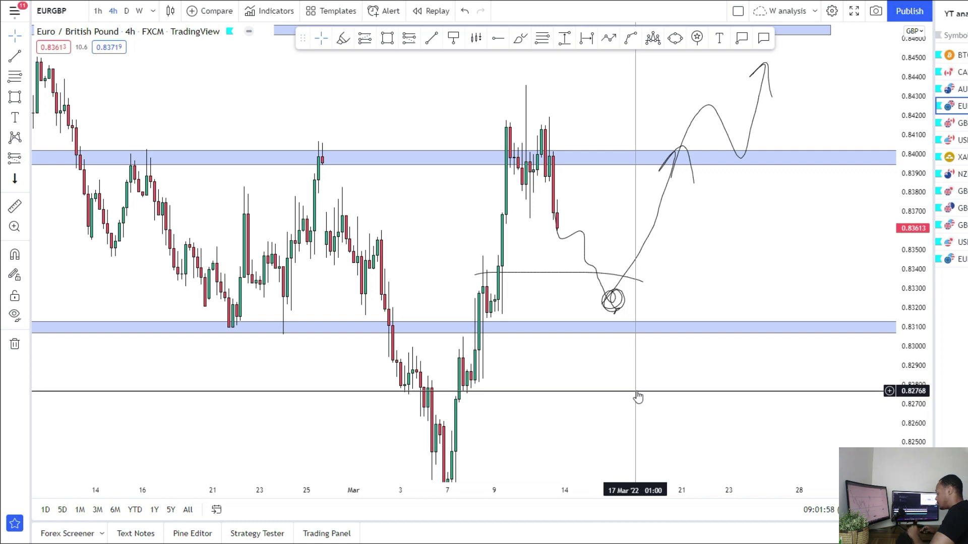
# Delete the circled area, the brushed line and all brushed projection strokes from the EURGBP chart
pyautogui.click(618, 303)
pyautogui.press('Delete')
pyautogui.click(624, 278)
pyautogui.press('Delete')
pyautogui.press('Delete')
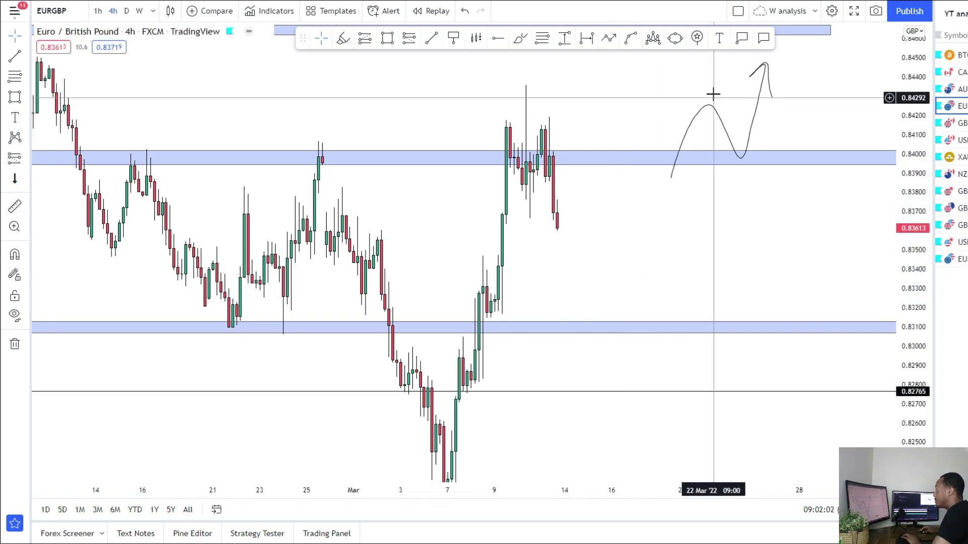
pyautogui.press('Delete')
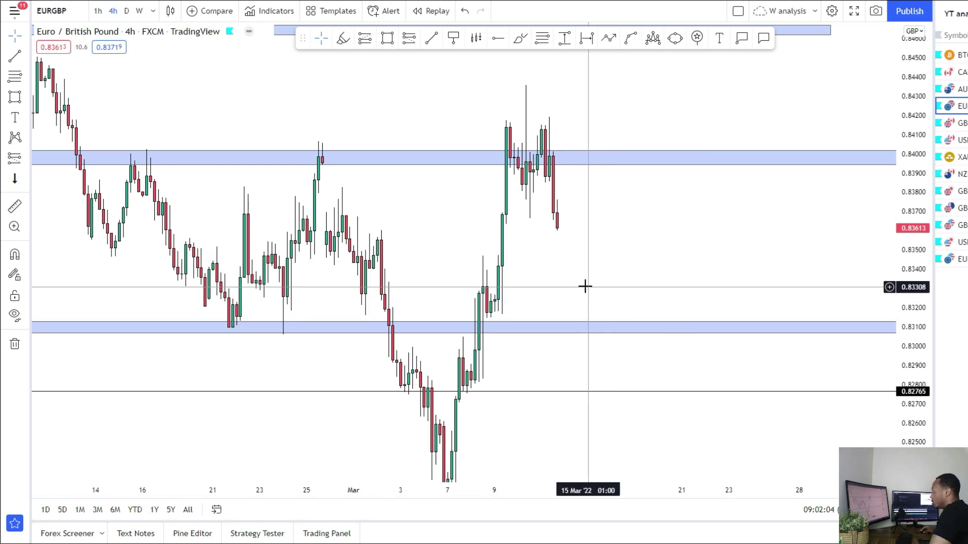
# Place a long position just above the lower support zone with entry at 0.83172 and stop at 0.82874
pyautogui.moveTo(588, 276); pyautogui.dragTo(568, 276)
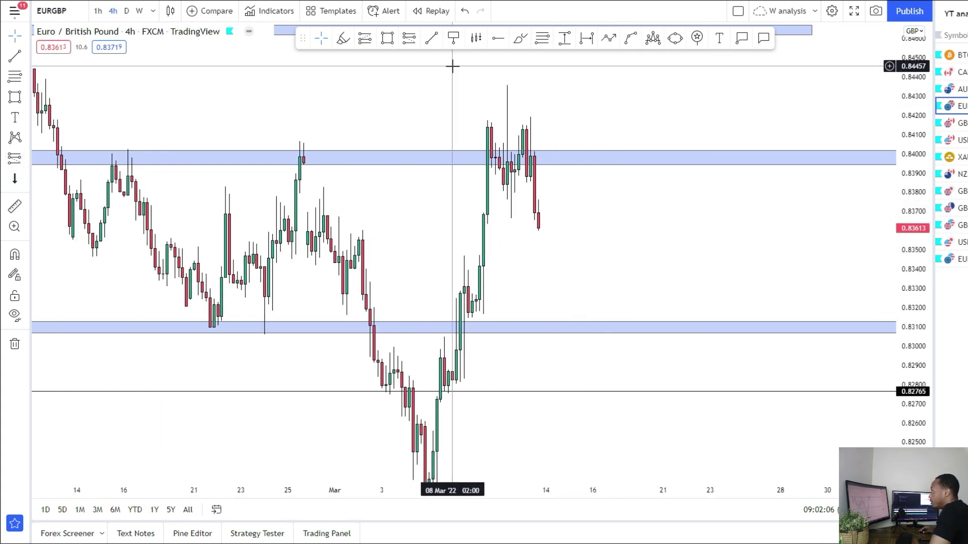
pyautogui.click(589, 313)
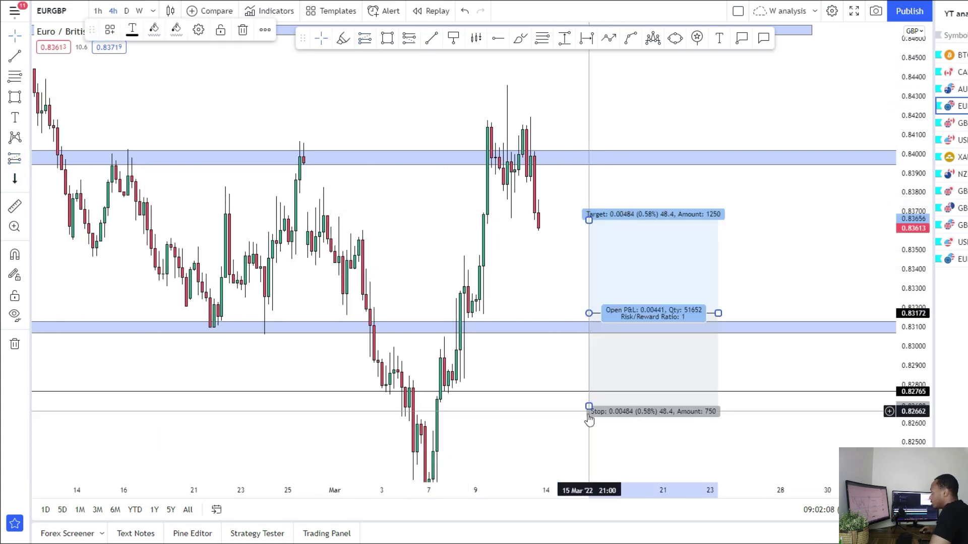
pyautogui.moveTo(588, 413); pyautogui.dragTo(593, 370)
# Brush a projected breakout and retest of the 0.84 zone and place a long position there with entry 0.83997, stop 0.83859 and target 0.84634
pyautogui.moveTo(536, 276); pyautogui.dragTo(512, 326)
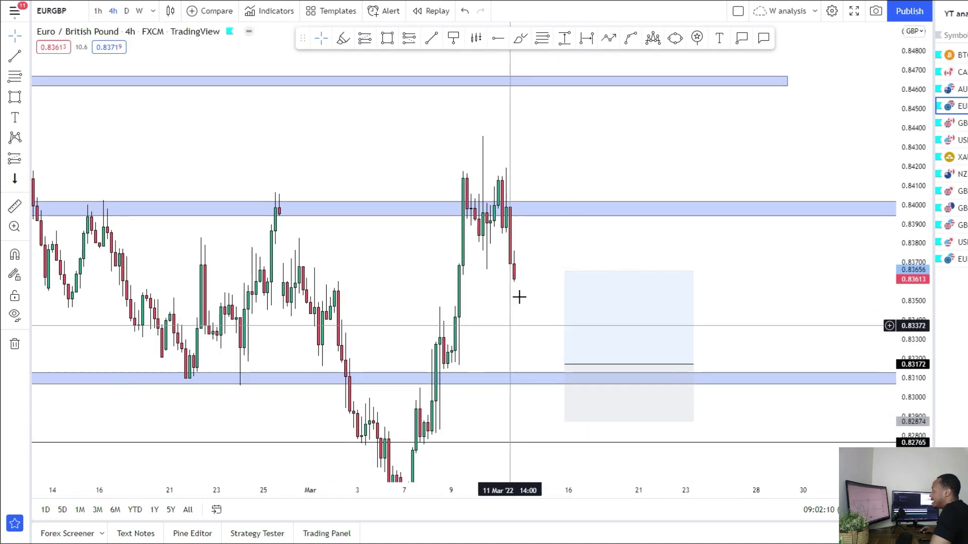
pyautogui.moveTo(514, 278)
pyautogui.mouseDown()
pyautogui.moveTo(594, 201)
pyautogui.moveTo(589, 212)
pyautogui.mouseUp()
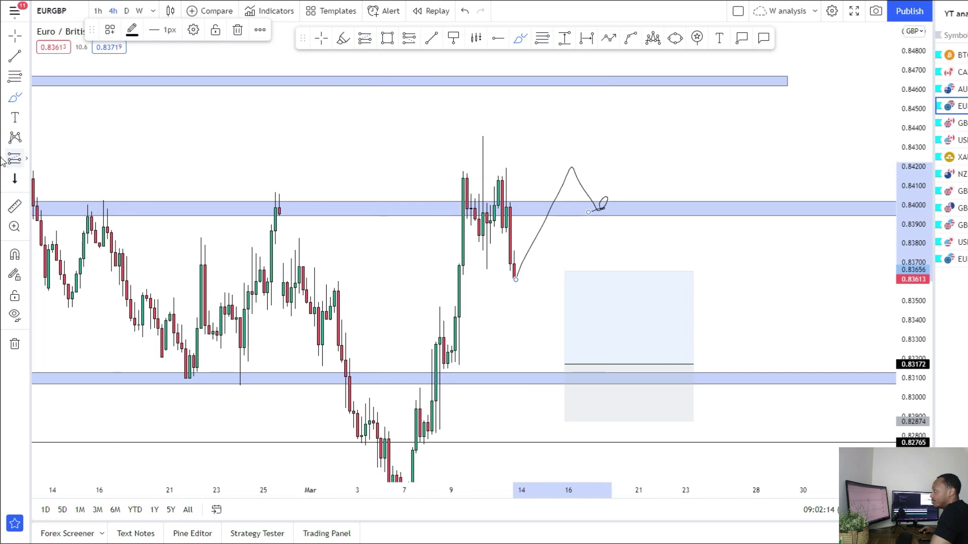
pyautogui.click(14, 159)
pyautogui.click(592, 206)
pyautogui.moveTo(593, 295); pyautogui.dragTo(592, 233)
pyautogui.moveTo(592, 116); pyautogui.dragTo(593, 81)
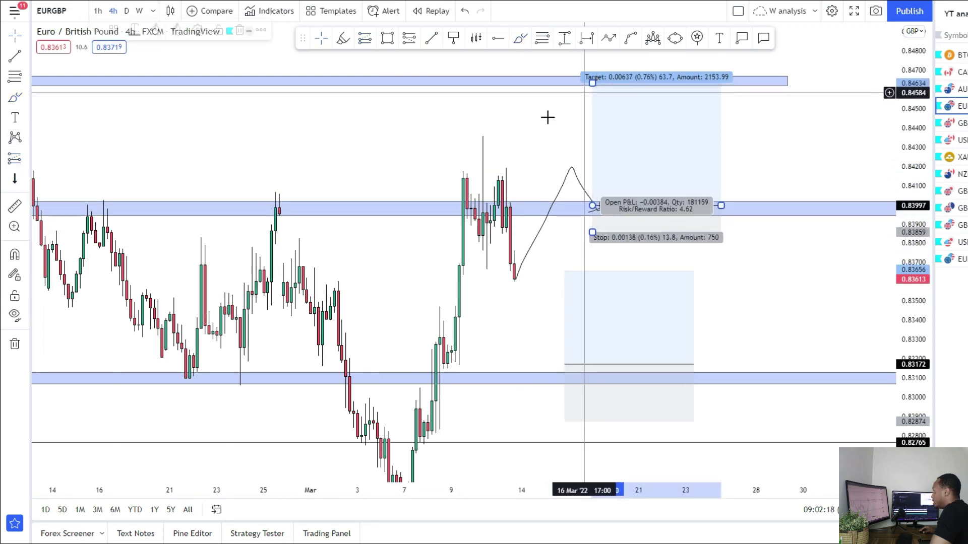
pyautogui.click(535, 126)
# Adjust the lower long position to entry 0.83207, stop 0.82998 and target 0.83974 at the middle zone
pyautogui.scroll(-1, 494, 214)
pyautogui.scroll(-3, 494, 214)
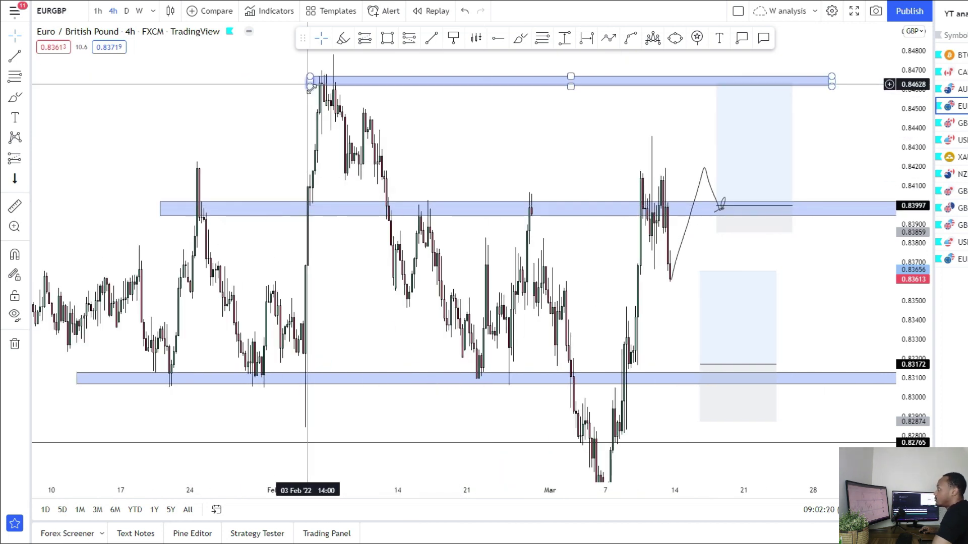
pyautogui.scroll(3, 429, 221)
pyautogui.click(583, 404)
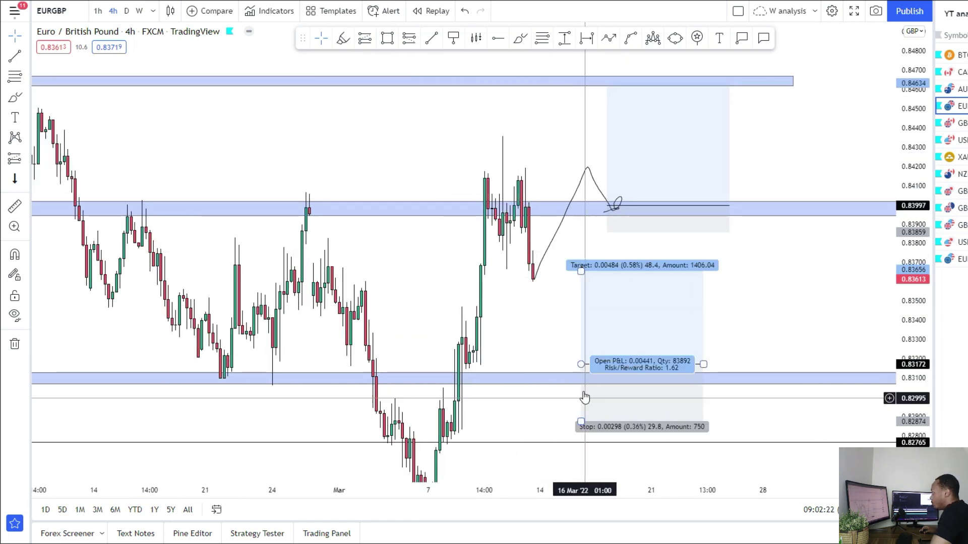
pyautogui.moveTo(581, 364); pyautogui.dragTo(582, 358)
pyautogui.moveTo(580, 420); pyautogui.dragTo(581, 399)
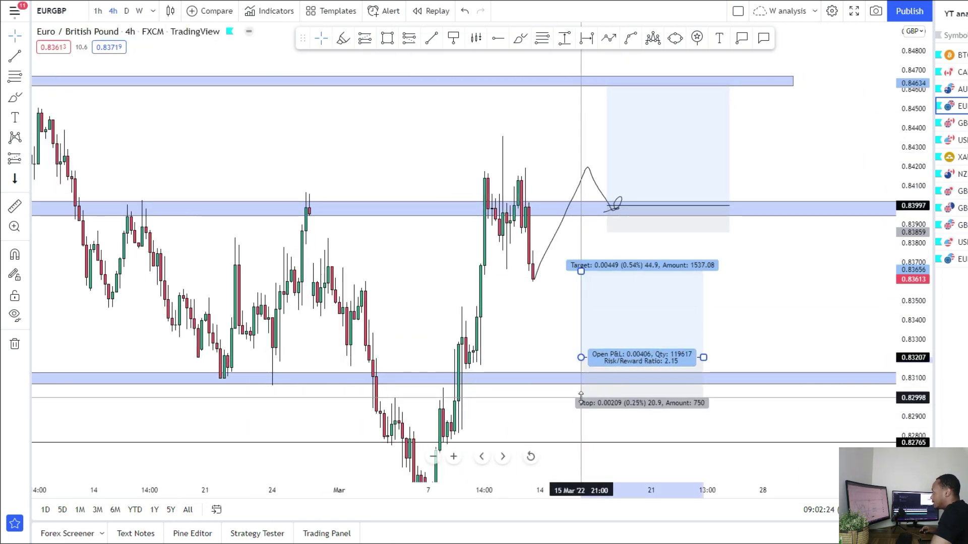
pyautogui.moveTo(581, 271); pyautogui.dragTo(581, 210)
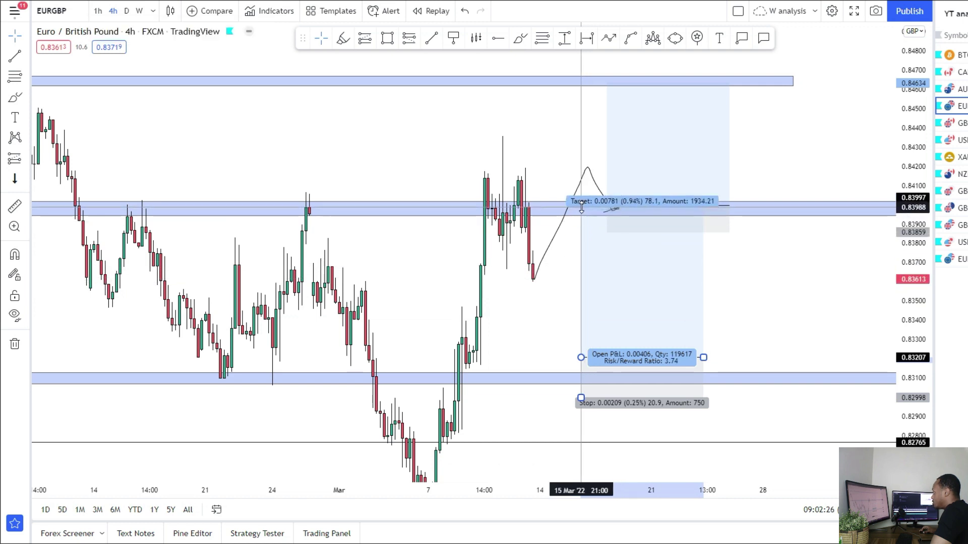
pyautogui.click(776, 324)
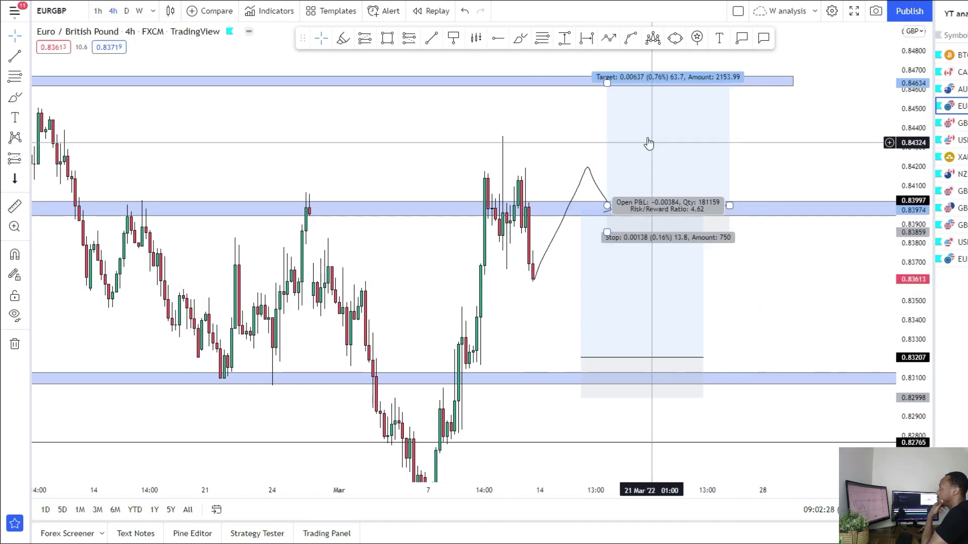
# Draw two V-shaped path arrows, one from the lower zone up to the middle zone and one from the middle zone up to the top zone
pyautogui.click(591, 303)
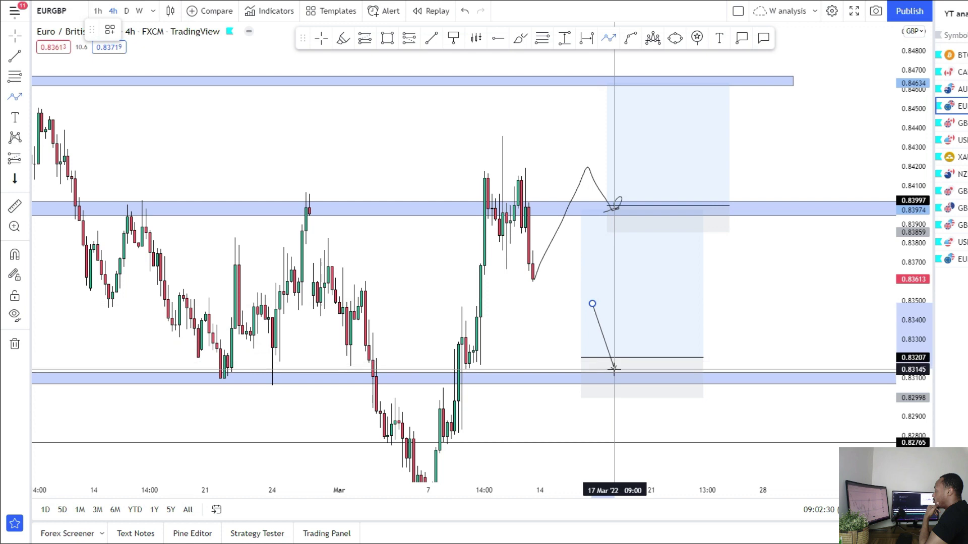
pyautogui.click(614, 369)
pyautogui.doubleClick(658, 211)
pyautogui.click(667, 147)
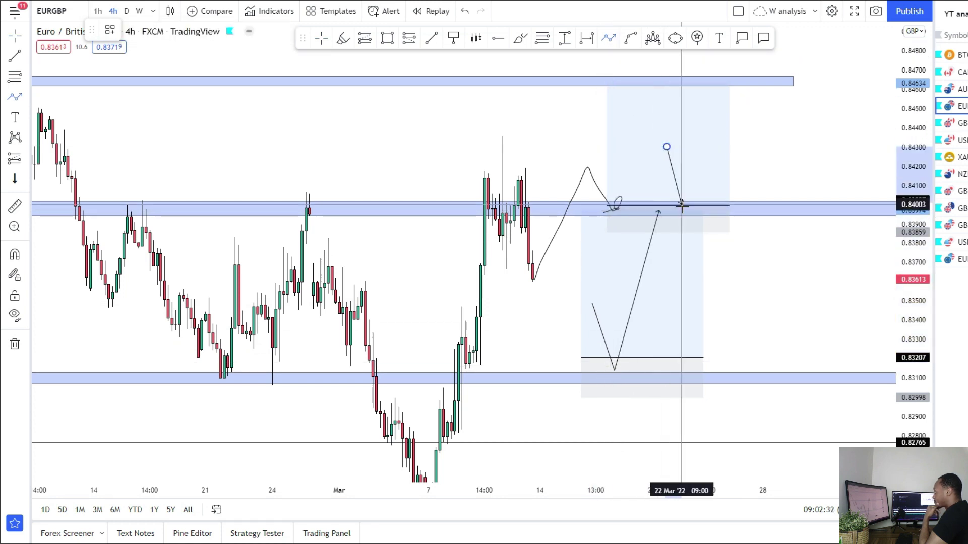
pyautogui.click(681, 213)
pyautogui.doubleClick(704, 88)
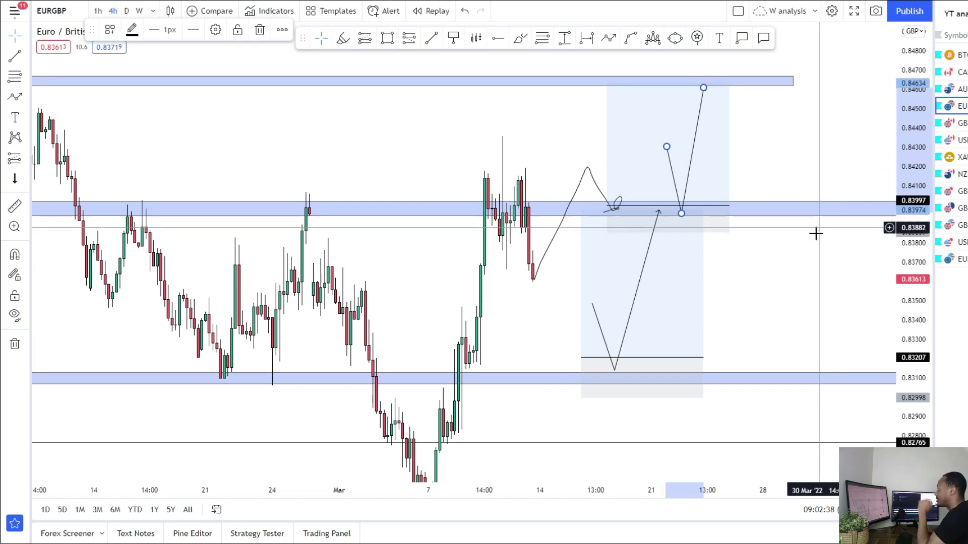
pyautogui.click(792, 275)
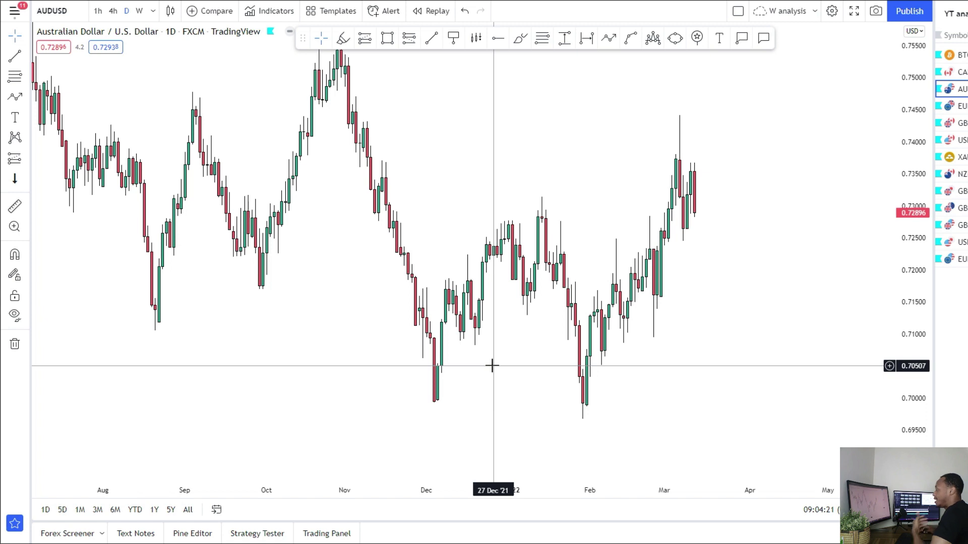
# On the AUDUSD daily chart, try a rectangle resistance zone from about 0.7395 to 0.74125, starting 28 July 2021
pyautogui.scroll(2, 584, 368)
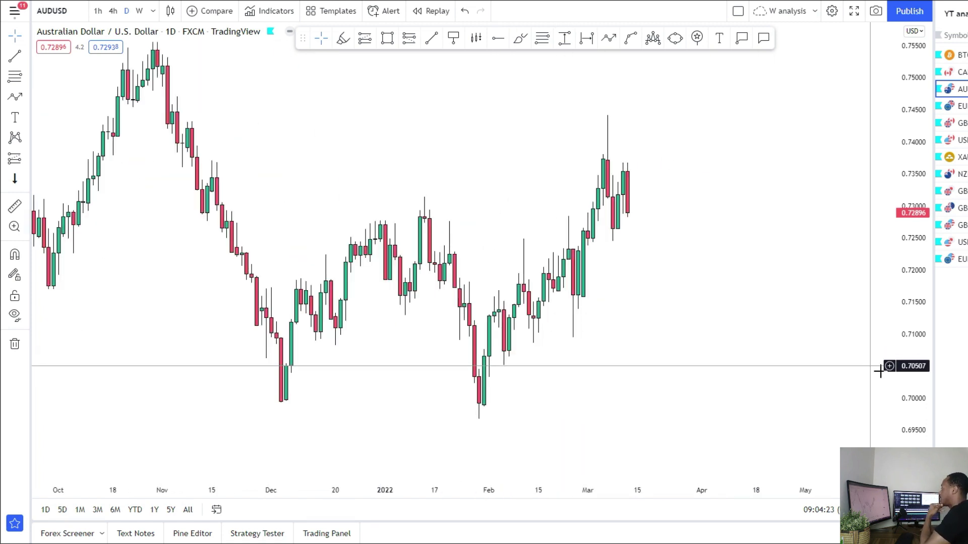
pyautogui.moveTo(670, 238); pyautogui.dragTo(669, 338)
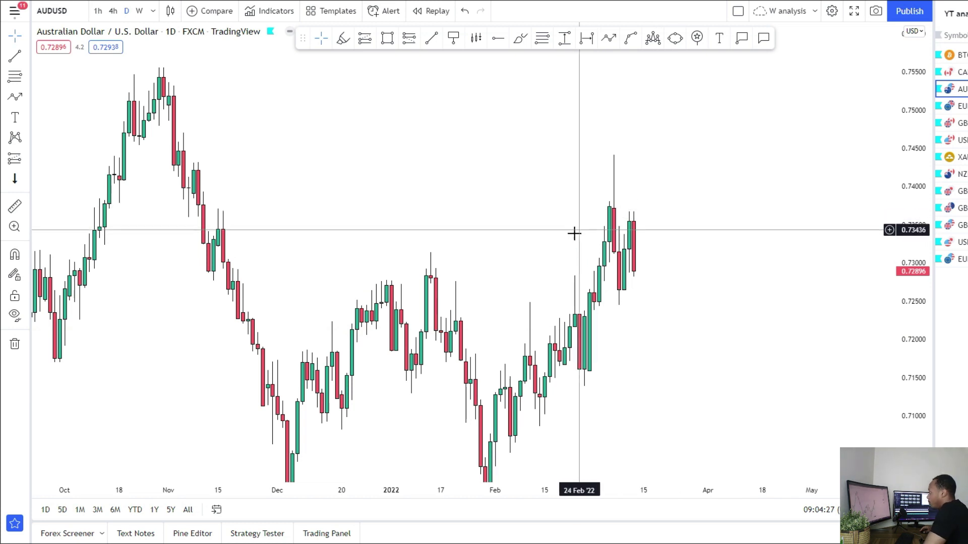
pyautogui.scroll(-2, 575, 232)
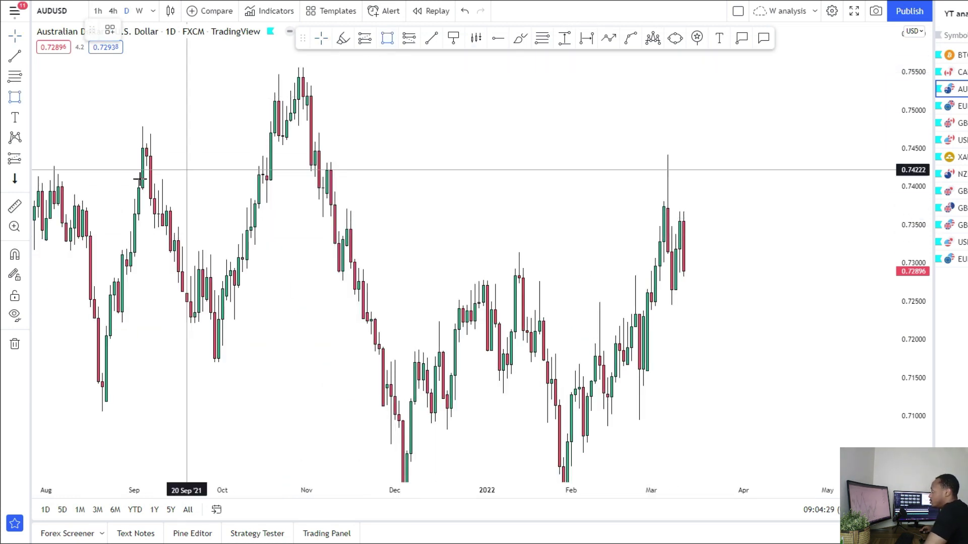
pyautogui.moveTo(33, 177); pyautogui.dragTo(815, 190)
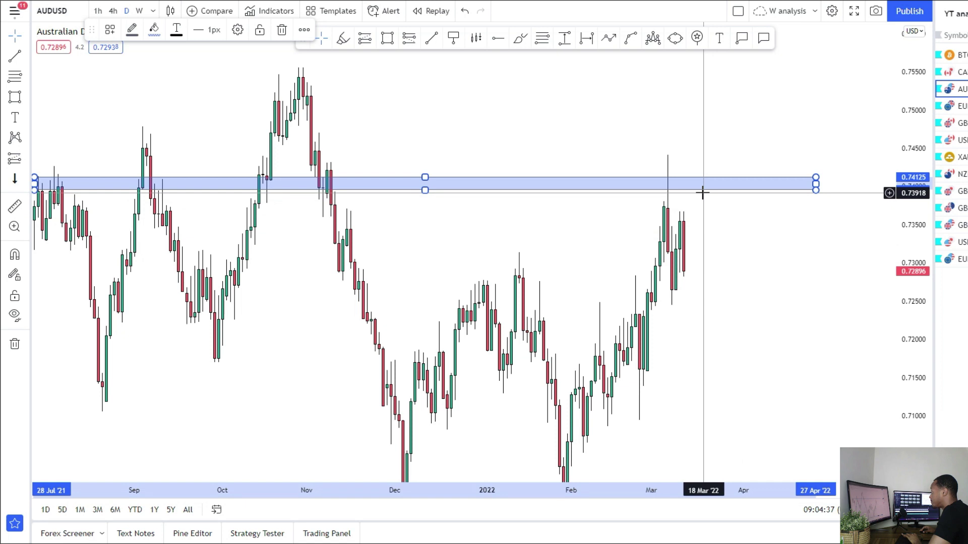
pyautogui.press('Delete')
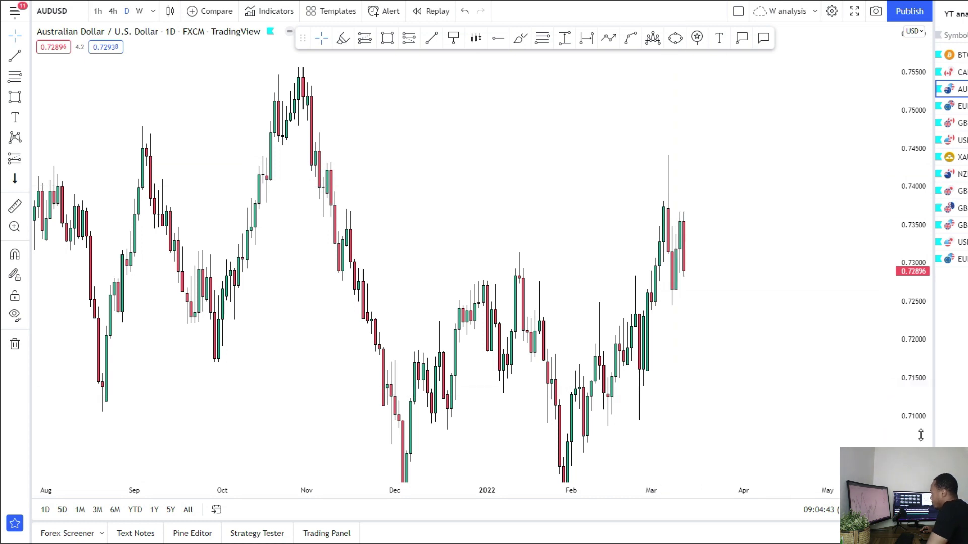
# Try a rectangle zone from about 0.7282 to 0.729 at the January 2022 highs, extending past the current price
pyautogui.moveTo(920, 435); pyautogui.dragTo(921, 408)
pyautogui.click(387, 38)
pyautogui.scroll(2, 434, 333)
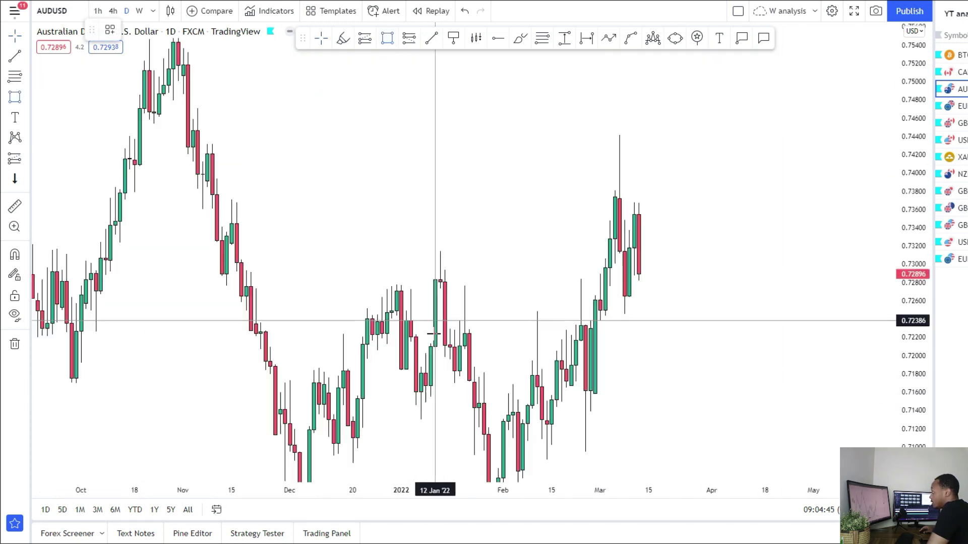
pyautogui.scroll(1, 434, 333)
pyautogui.moveTo(357, 276); pyautogui.dragTo(869, 273)
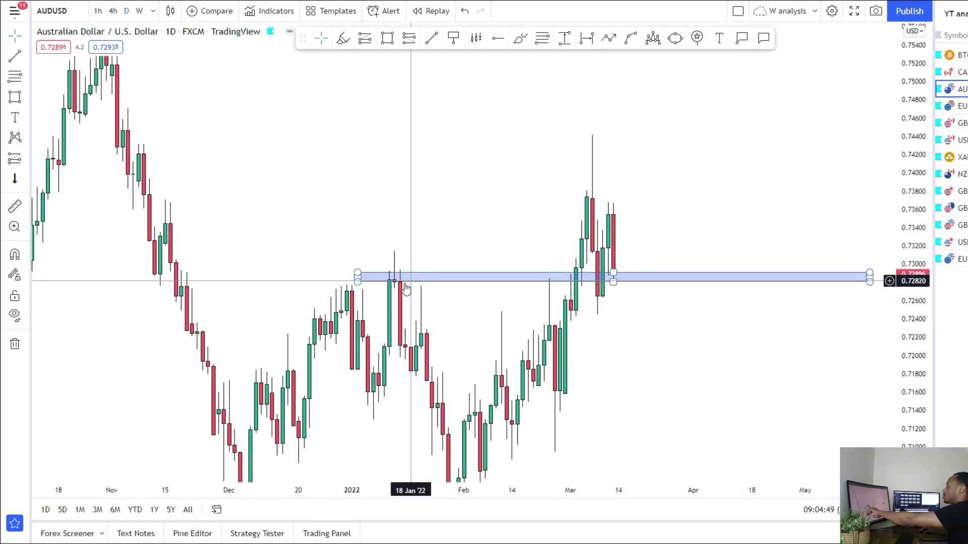
pyautogui.click(577, 286)
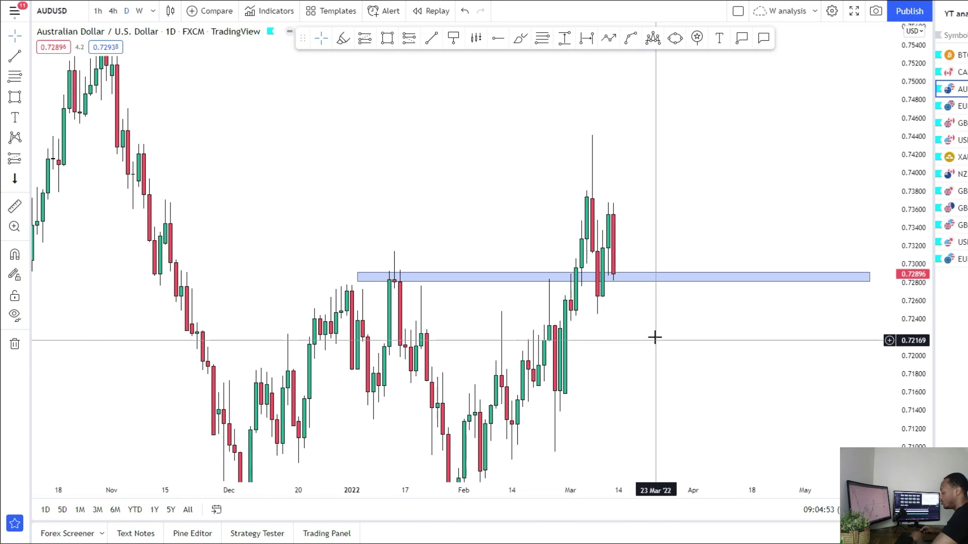
pyautogui.moveTo(640, 339); pyautogui.dragTo(644, 281)
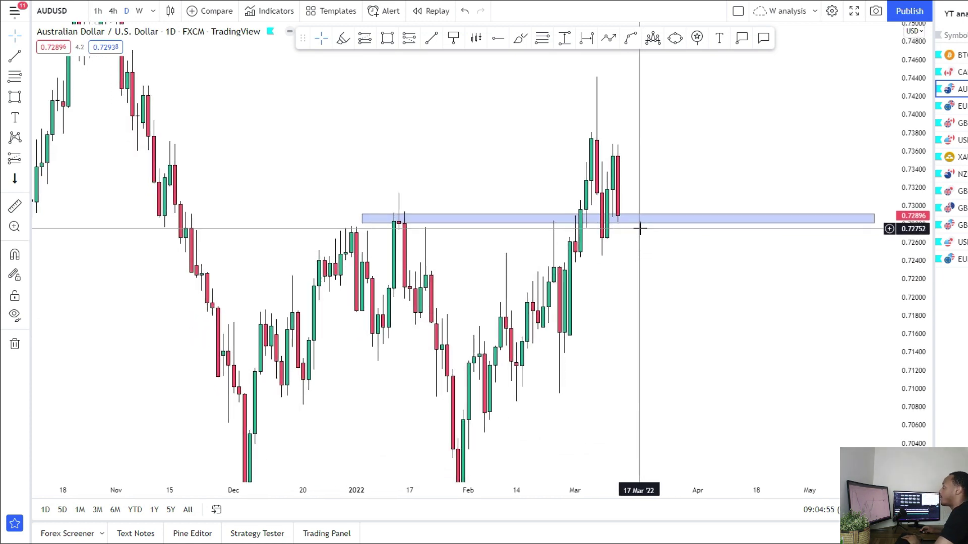
pyautogui.press('Delete')
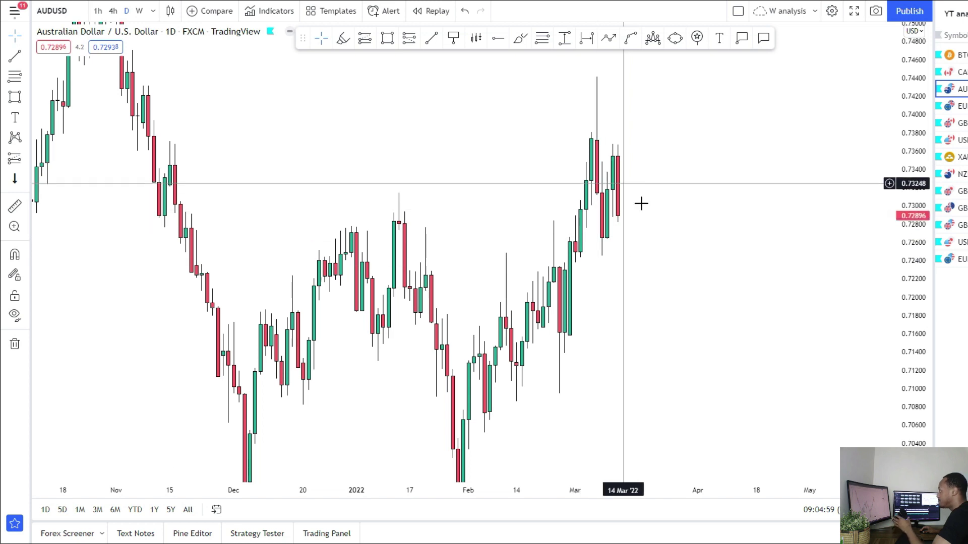
# Draw a rectangle zone from 0.72801 to 0.72901, running from 4 January to 17 May 2022
pyautogui.moveTo(573, 344); pyautogui.dragTo(514, 286)
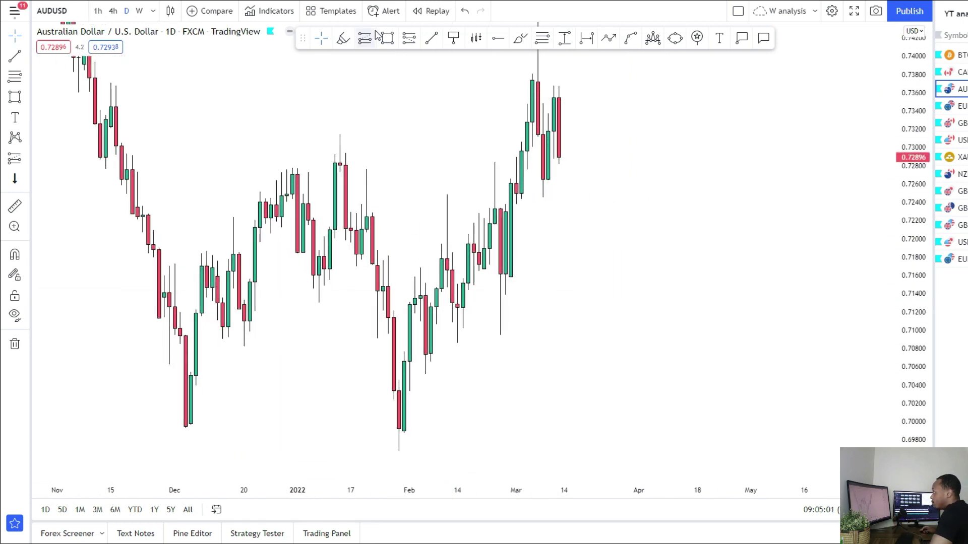
pyautogui.click(304, 157)
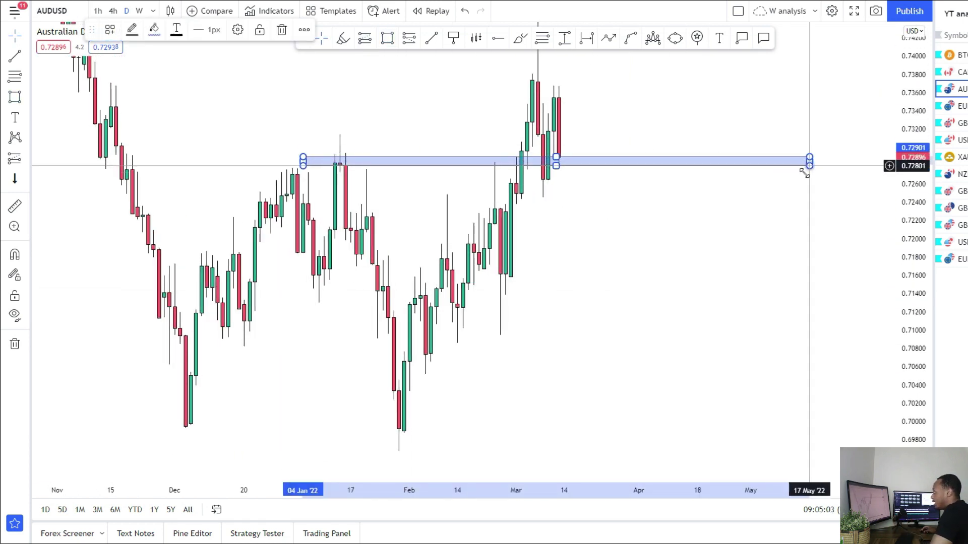
pyautogui.click(809, 166)
# Draw a rectangle support zone from about 0.715 to 0.716, starting in mid-February 2022 and extending to late April
pyautogui.click(388, 38)
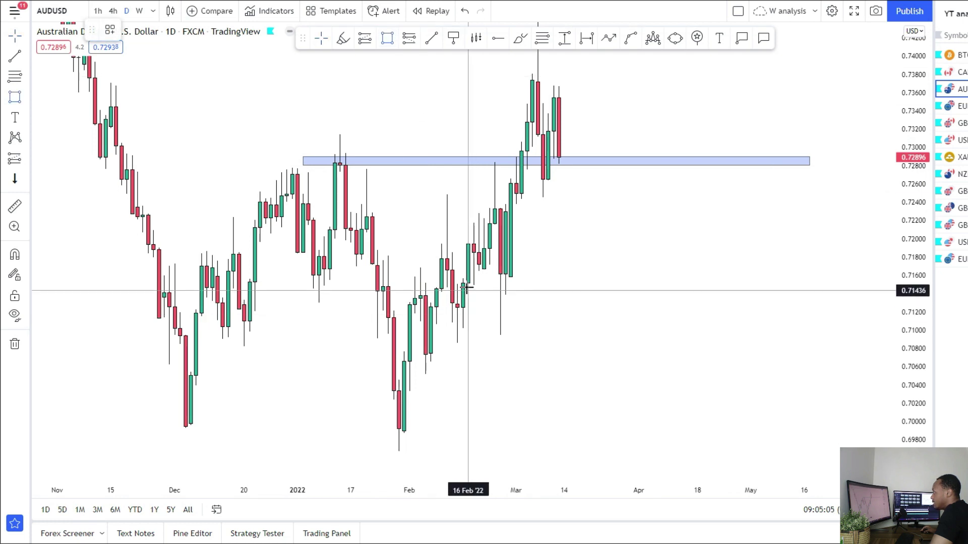
pyautogui.click(745, 286)
pyautogui.click(749, 299)
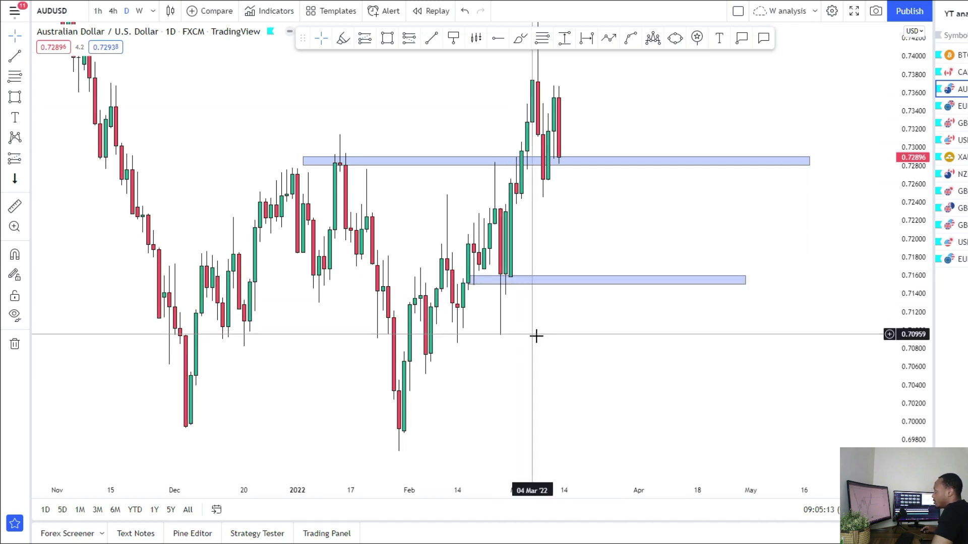
pyautogui.moveTo(530, 201); pyautogui.dragTo(550, 298)
pyautogui.scroll(3, 547, 254)
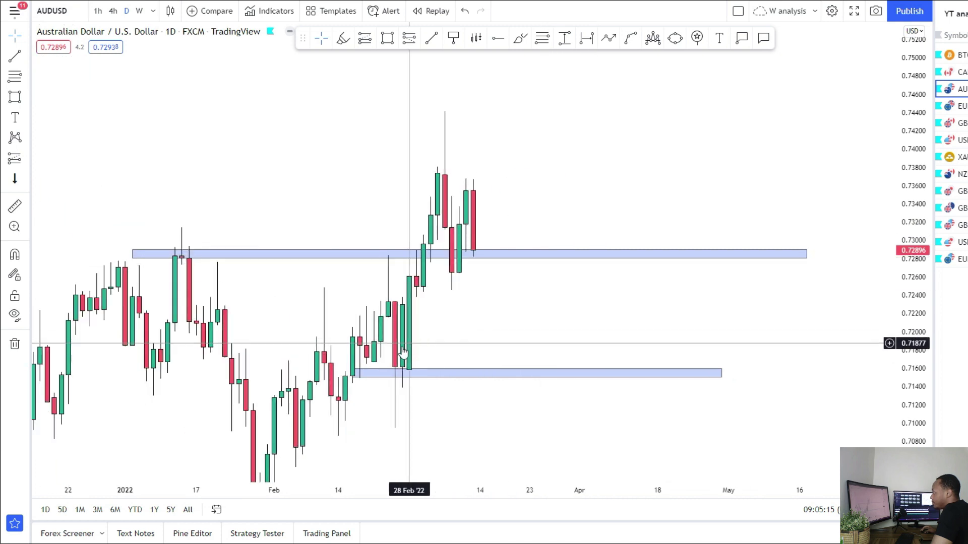
# Mark the March 2022 wick high at about 0.744 with a highlighter dot on the AUDUSD daily chart
pyautogui.click(168, 258)
pyautogui.click(474, 106)
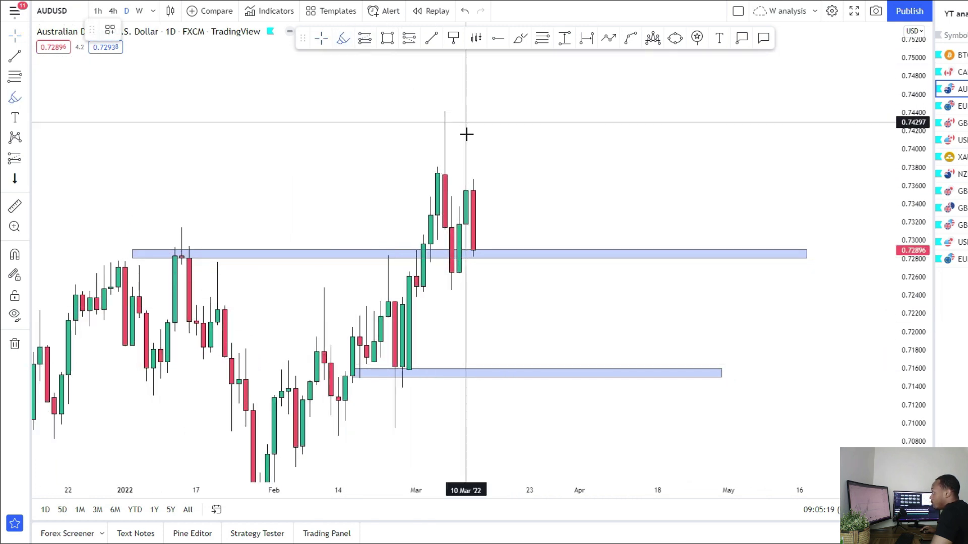
pyautogui.moveTo(442, 110); pyautogui.dragTo(444, 166)
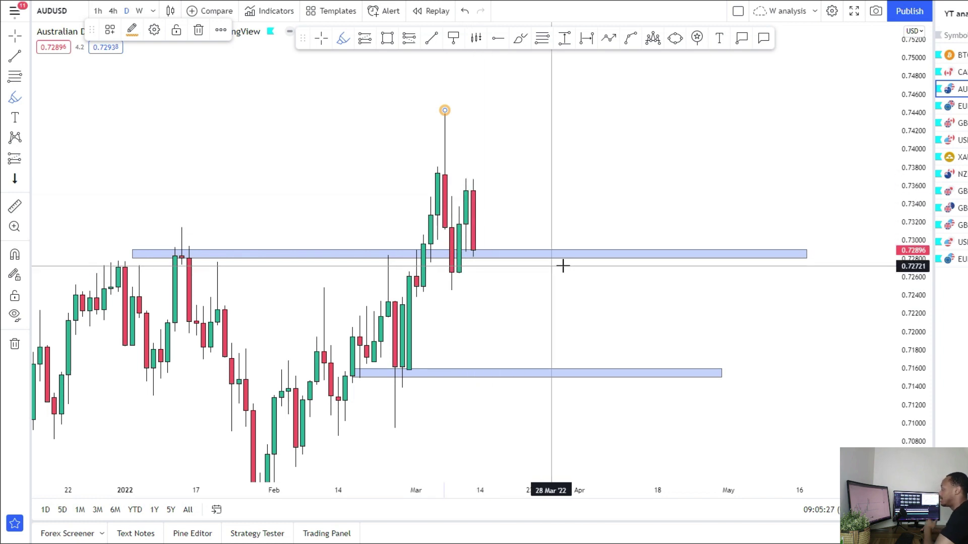
# Try freehand projections from the 0.728–0.729 zone: a pullback and drop to the 0.715–0.716 zone, and a rise to about 0.741
pyautogui.scroll(-2, 510, 186)
pyautogui.scroll(-1, 502, 179)
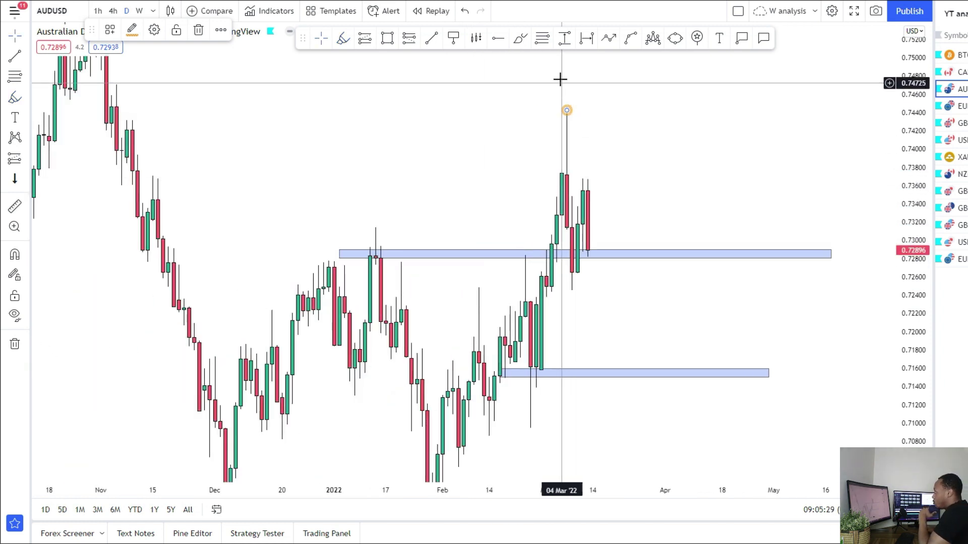
pyautogui.click(520, 38)
pyautogui.scroll(2, 570, 297)
pyautogui.moveTo(529, 253)
pyautogui.mouseDown()
pyautogui.moveTo(518, 252)
pyautogui.moveTo(570, 260)
pyautogui.moveTo(606, 381)
pyautogui.mouseUp()
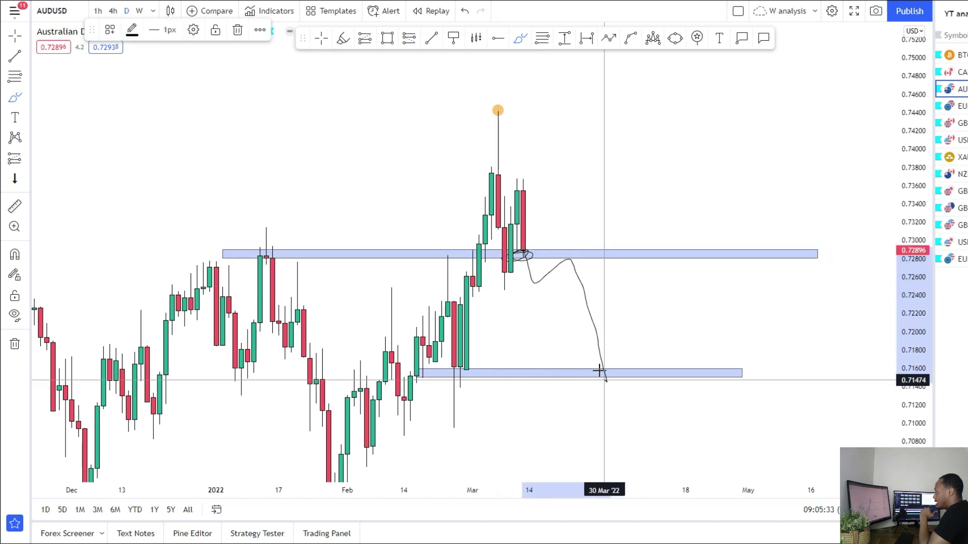
pyautogui.click(464, 11)
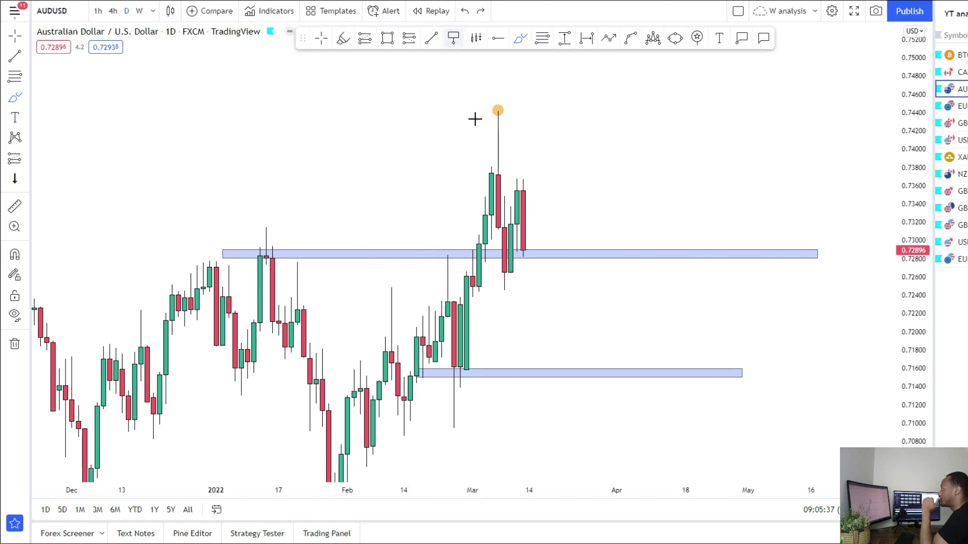
pyautogui.moveTo(530, 252)
pyautogui.mouseDown()
pyautogui.moveTo(566, 244)
pyautogui.moveTo(563, 167)
pyautogui.moveTo(591, 192)
pyautogui.mouseUp()
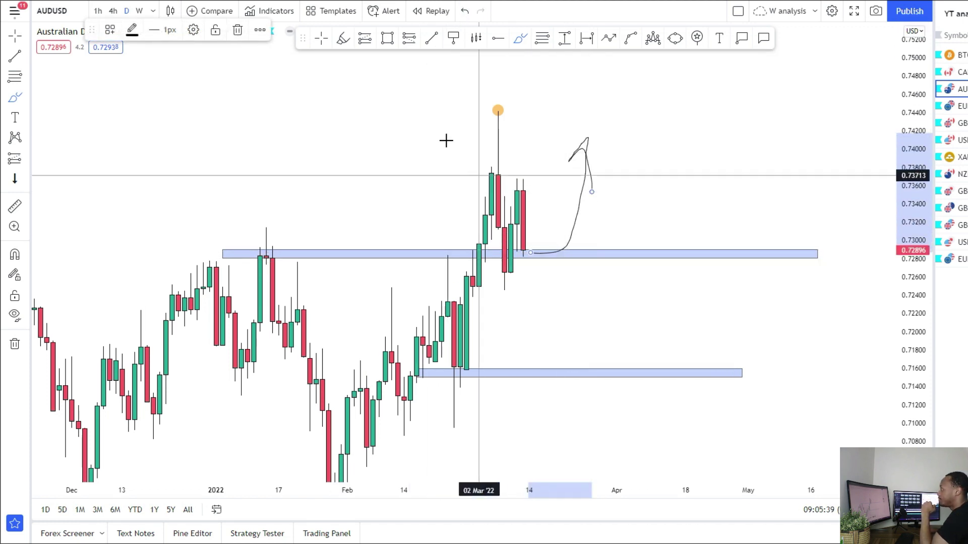
pyautogui.click(464, 11)
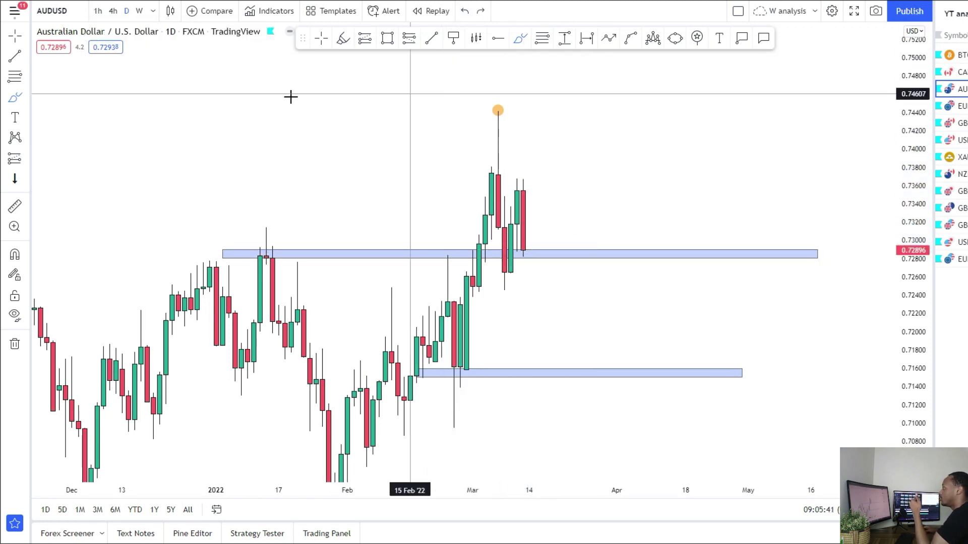
# On the 4-hour chart, sketch a projection dipping to about 0.7242, retesting the 0.728–0.729 zone and falling to the 0.715–0.716 zone
pyautogui.click(112, 11)
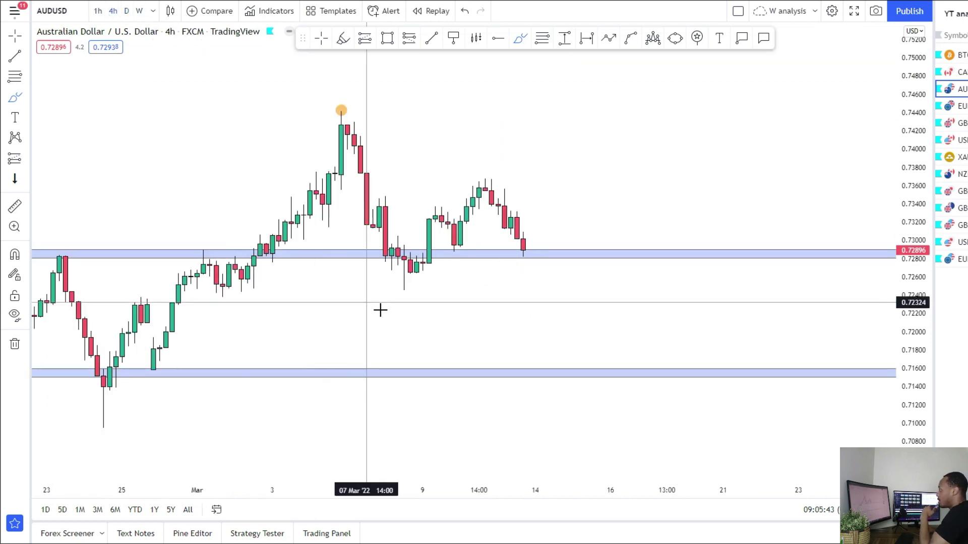
pyautogui.scroll(5, 641, 324)
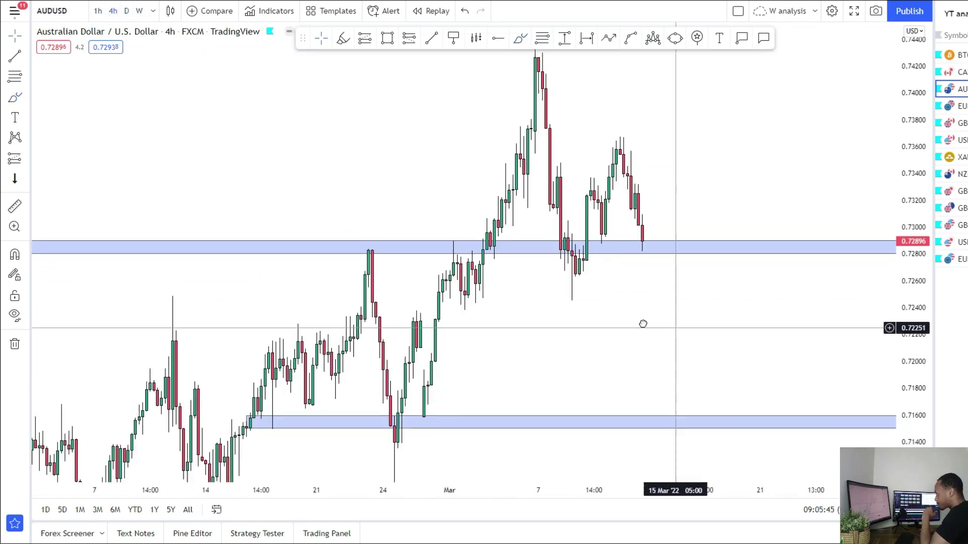
pyautogui.moveTo(911, 400); pyautogui.dragTo(650, 333)
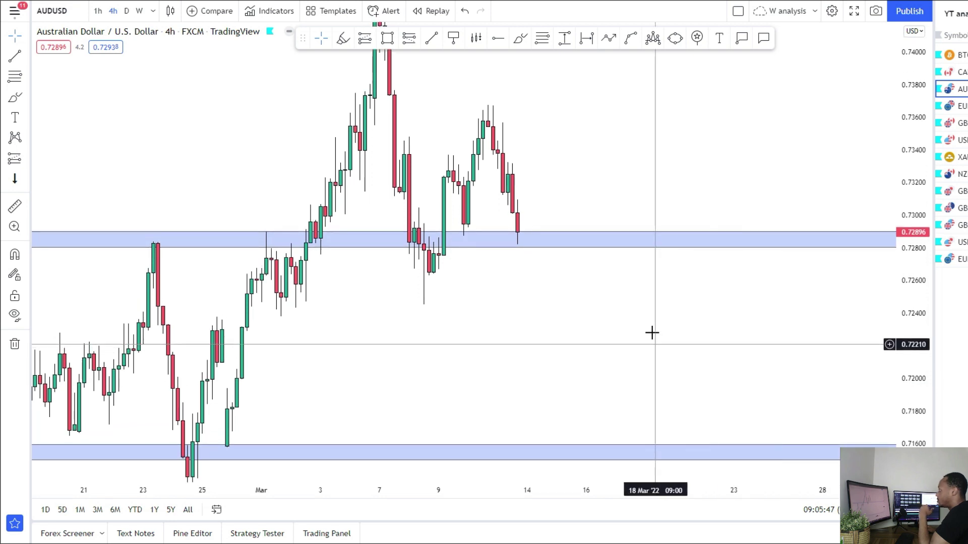
pyautogui.moveTo(504, 182)
pyautogui.mouseDown()
pyautogui.moveTo(534, 274)
pyautogui.moveTo(577, 257)
pyautogui.moveTo(595, 230)
pyautogui.moveTo(633, 369)
pyautogui.moveTo(631, 421)
pyautogui.moveTo(643, 402)
pyautogui.mouseUp()
# Place a short position at the projected retest with entry 0.72776, stop 0.73037 and target 0.71561
pyautogui.click(29, 161)
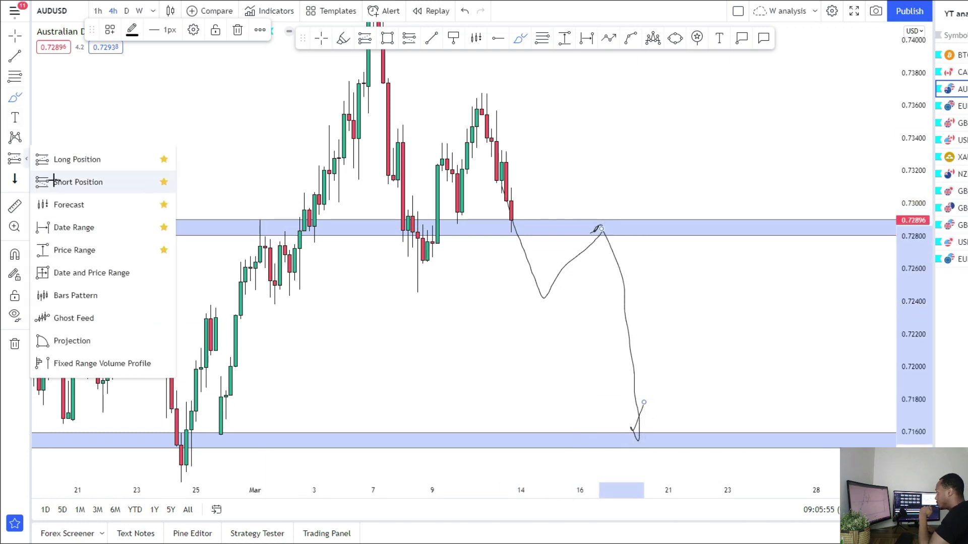
pyautogui.click(56, 180)
pyautogui.click(595, 240)
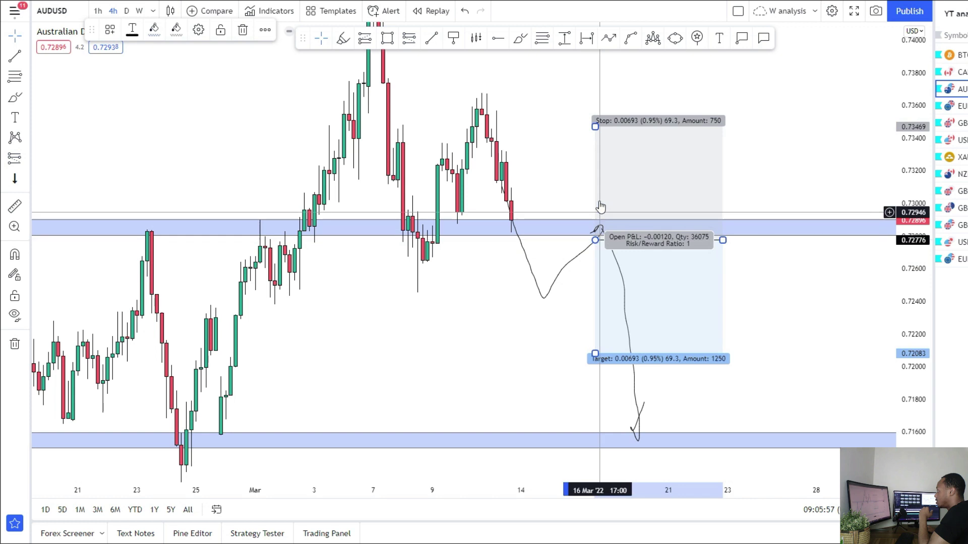
pyautogui.moveTo(595, 126); pyautogui.dragTo(596, 197)
pyautogui.moveTo(596, 353); pyautogui.dragTo(596, 437)
# Sketch an alternative rise from the current price to about 0.7345 and draw a rectangle zone there from about 0.7342 to 0.735
pyautogui.moveTo(501, 351); pyautogui.dragTo(488, 425)
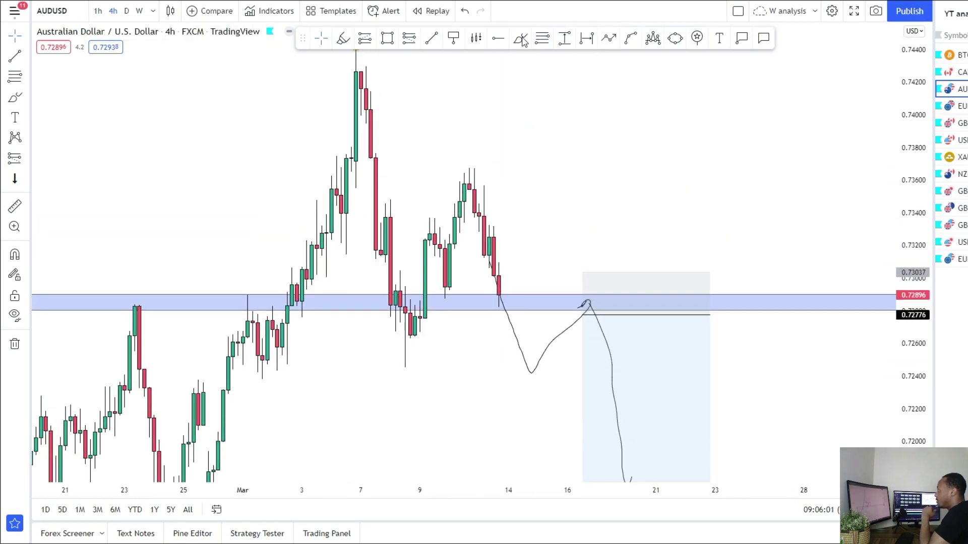
pyautogui.moveTo(497, 305); pyautogui.dragTo(558, 201)
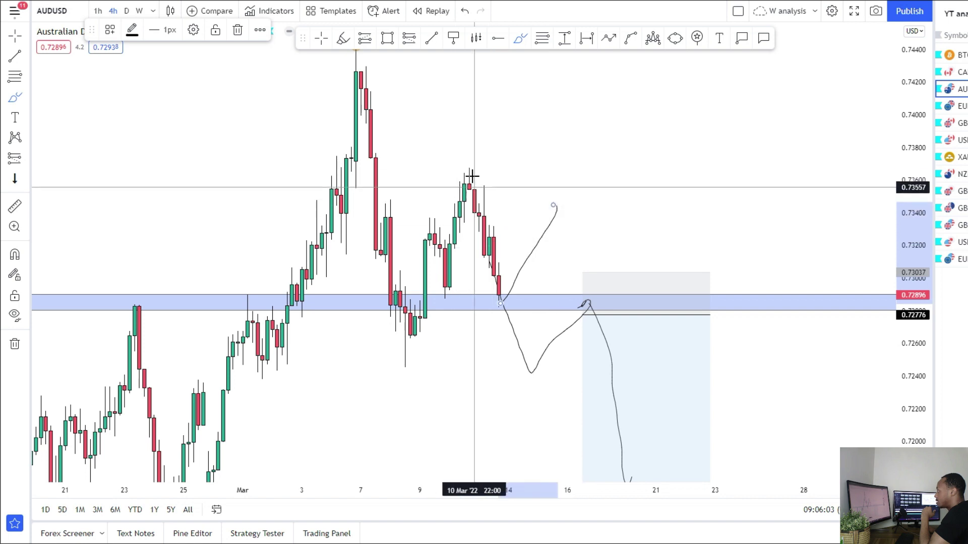
pyautogui.click(388, 38)
pyautogui.moveTo(385, 197)
pyautogui.mouseDown()
pyautogui.moveTo(454, 214)
pyautogui.moveTo(666, 211)
pyautogui.mouseUp()
pyautogui.moveTo(606, 121); pyautogui.dragTo(578, 89)
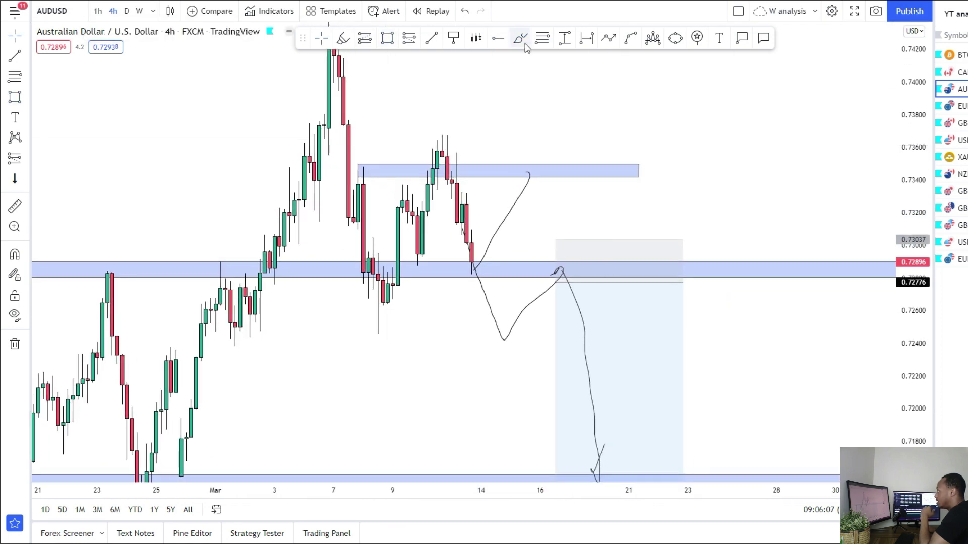
# Sketch a fall from the 0.7342–0.735 zone to the lower support zone and place a short position: entry 0.73418, stop 0.73693, target 0.71818
pyautogui.moveTo(516, 192)
pyautogui.mouseDown()
pyautogui.moveTo(546, 209)
pyautogui.moveTo(562, 276)
pyautogui.moveTo(640, 455)
pyautogui.moveTo(663, 408)
pyautogui.mouseUp()
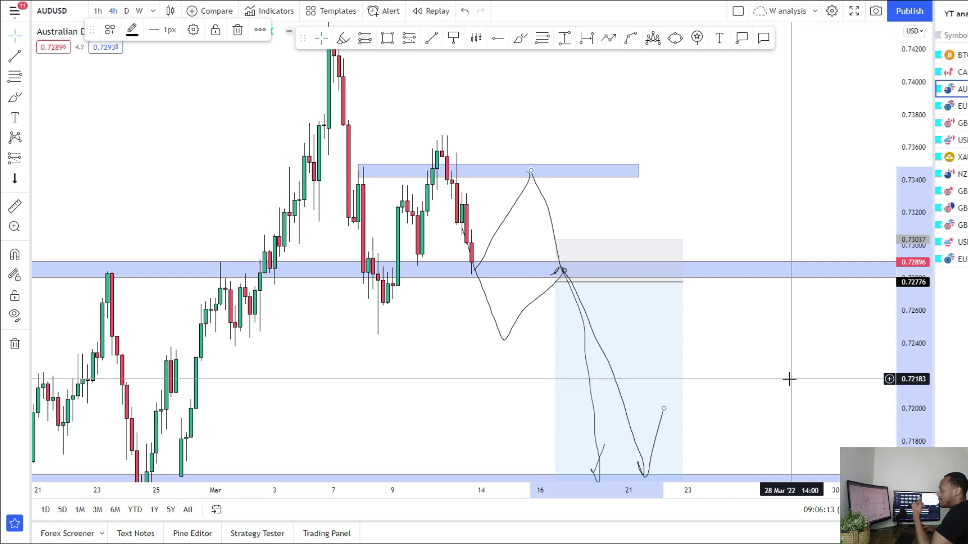
pyautogui.click(27, 158)
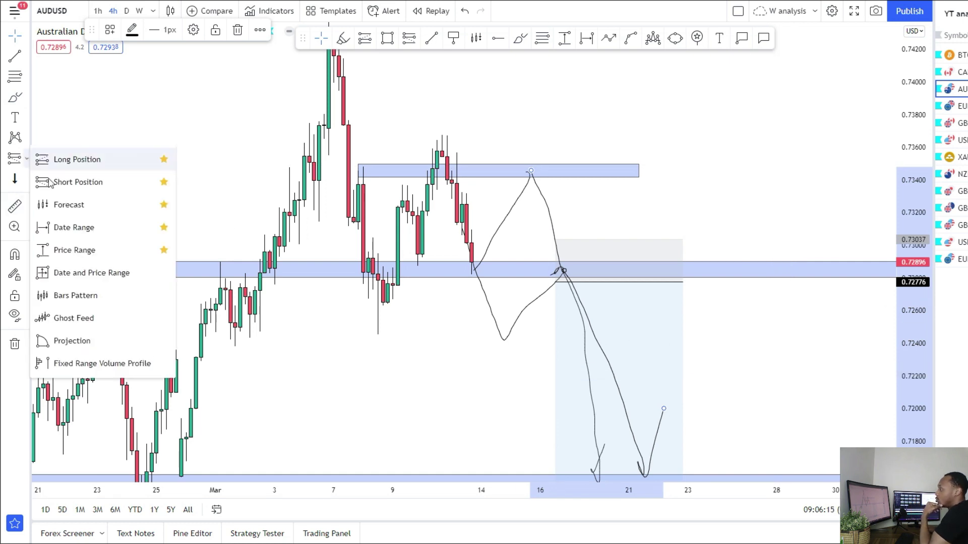
pyautogui.click(49, 182)
pyautogui.click(515, 177)
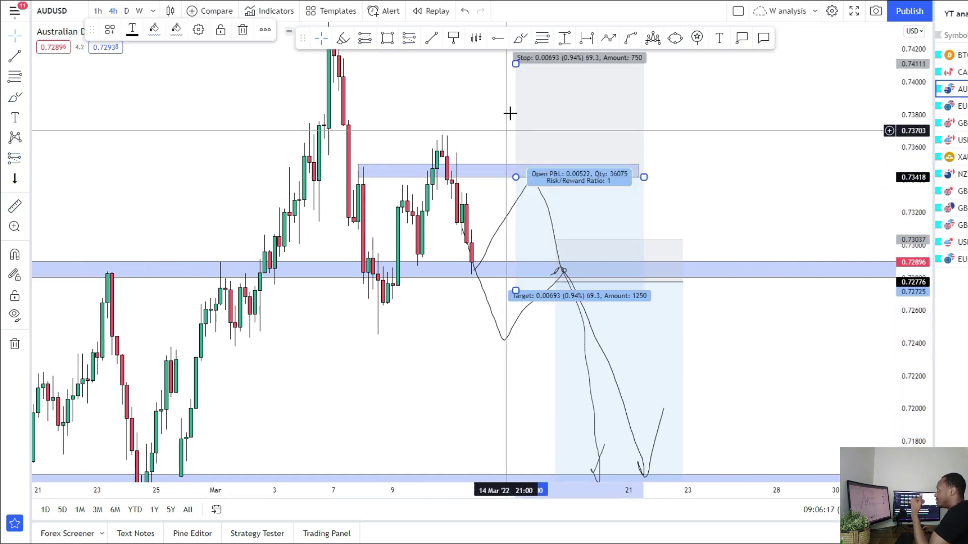
pyautogui.moveTo(516, 64); pyautogui.dragTo(499, 121)
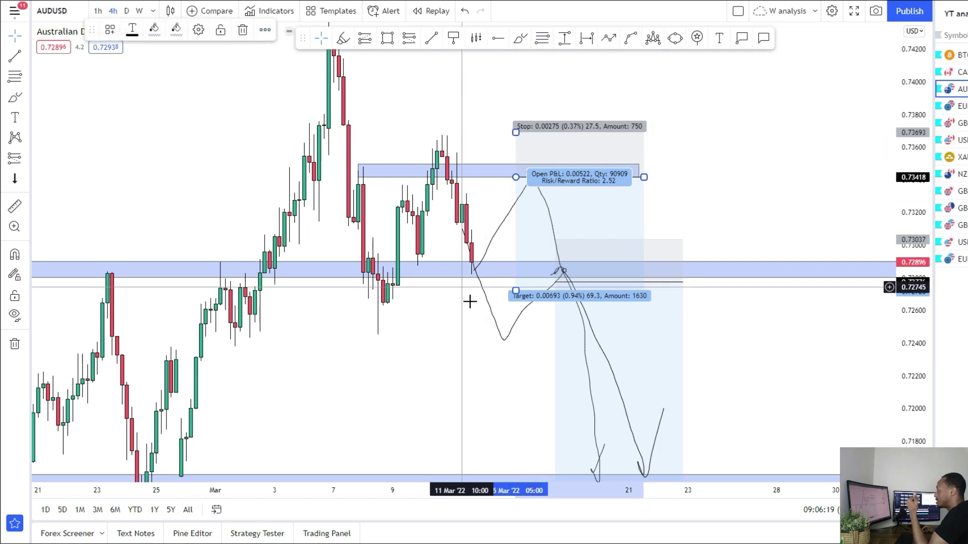
pyautogui.moveTo(484, 398); pyautogui.dragTo(473, 346)
pyautogui.moveTo(504, 239); pyautogui.dragTo(499, 386)
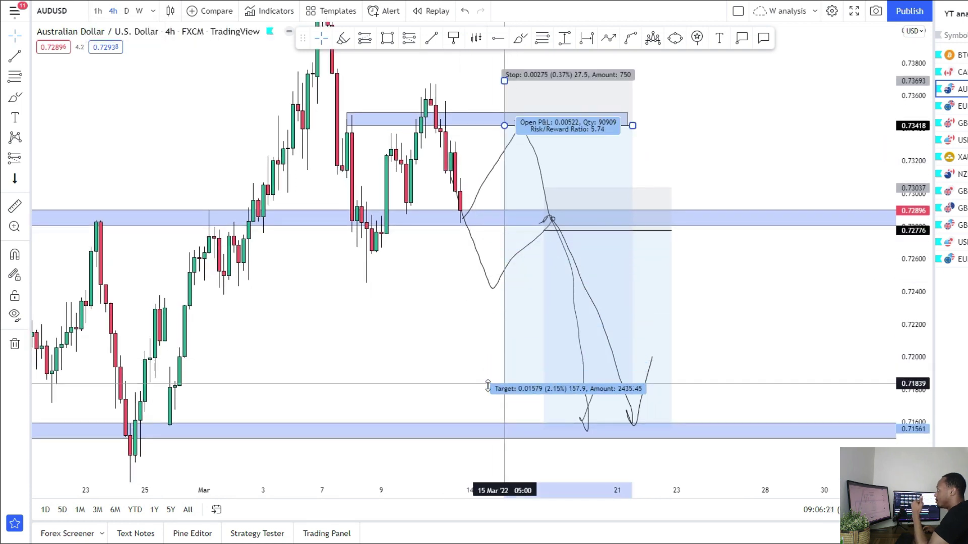
# Try a freehand breakout path through the 0.7342–0.735 zone to about 0.742, with horizontal strokes at about 0.7425 and 0.744
pyautogui.moveTo(348, 319); pyautogui.dragTo(298, 401)
pyautogui.click(520, 39)
pyautogui.moveTo(440, 291)
pyautogui.mouseDown()
pyautogui.moveTo(495, 175)
pyautogui.moveTo(542, 173)
pyautogui.moveTo(575, 78)
pyautogui.mouseUp()
pyautogui.moveTo(269, 56); pyautogui.dragTo(628, 52)
pyautogui.moveTo(268, 75); pyautogui.dragTo(658, 76)
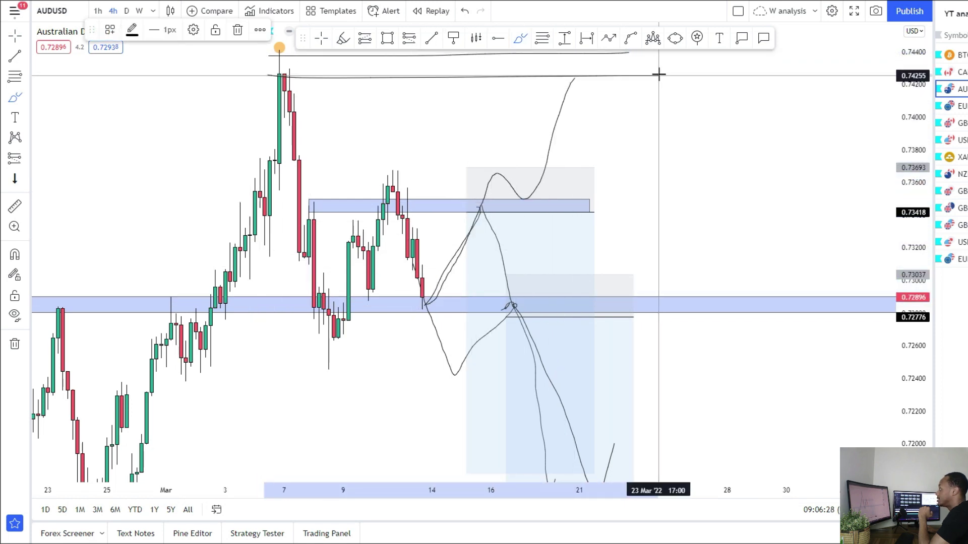
pyautogui.click(465, 12)
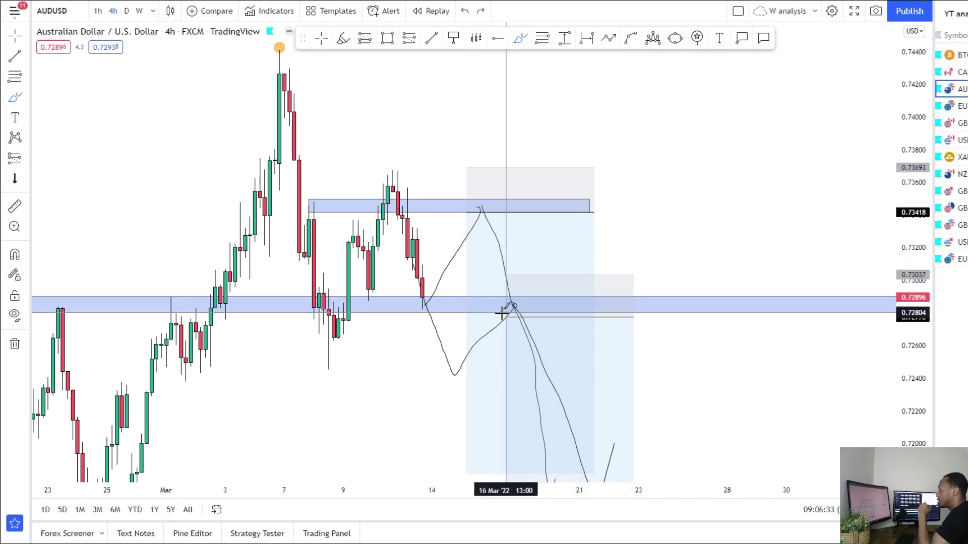
# Try retracing the rise to the 0.7342–0.735 zone and the following drop to about 0.723 with a freehand stroke
pyautogui.moveTo(418, 307)
pyautogui.mouseDown()
pyautogui.moveTo(482, 207)
pyautogui.moveTo(535, 395)
pyautogui.mouseUp()
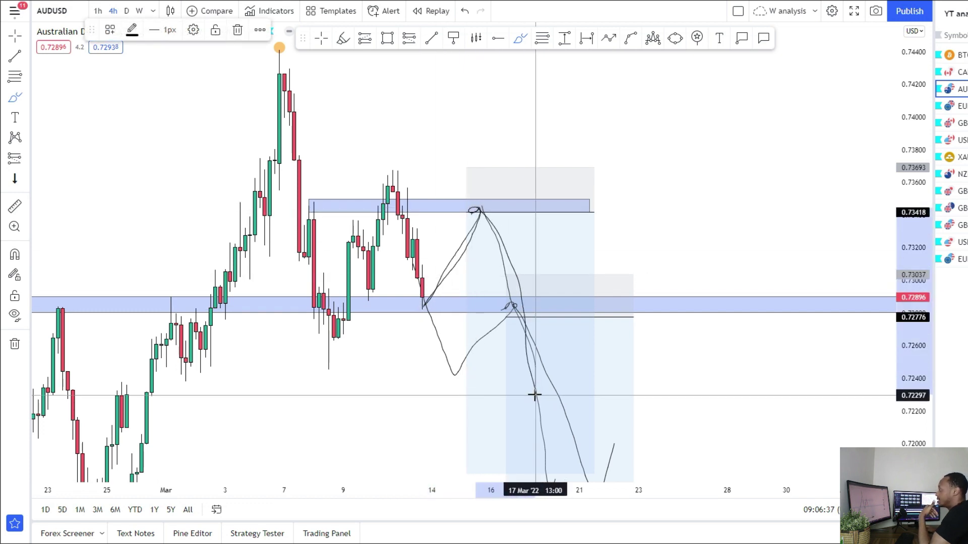
pyautogui.click(464, 11)
pyautogui.click(465, 11)
pyautogui.press('Escape')
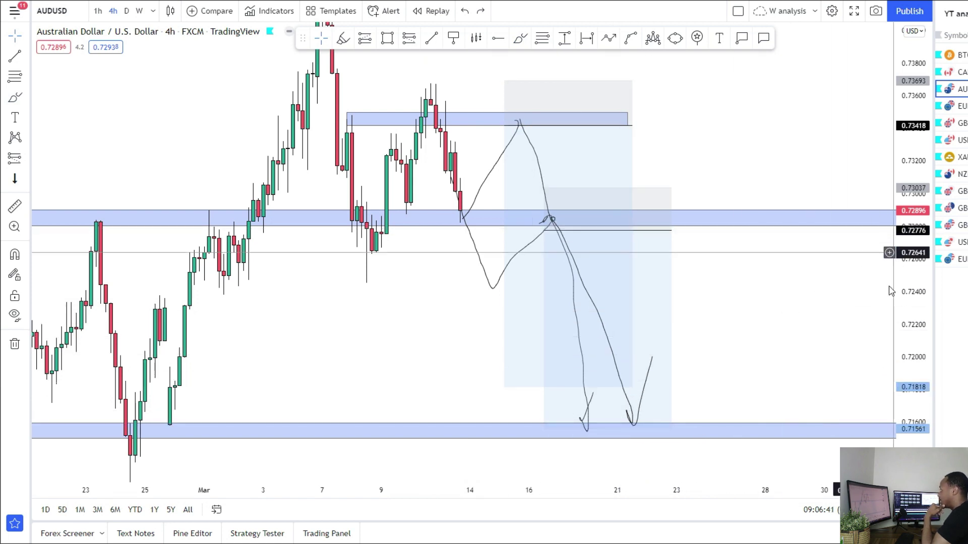
# Move the lower short position to about 22 March with entry at 0.72800, and extend the 0.7342–0.735 zone to about 28 March
pyautogui.moveTo(891, 260); pyautogui.dragTo(883, 300)
pyautogui.moveTo(639, 353); pyautogui.dragTo(745, 343)
pyautogui.moveTo(806, 333); pyautogui.dragTo(763, 381)
pyautogui.click(578, 200)
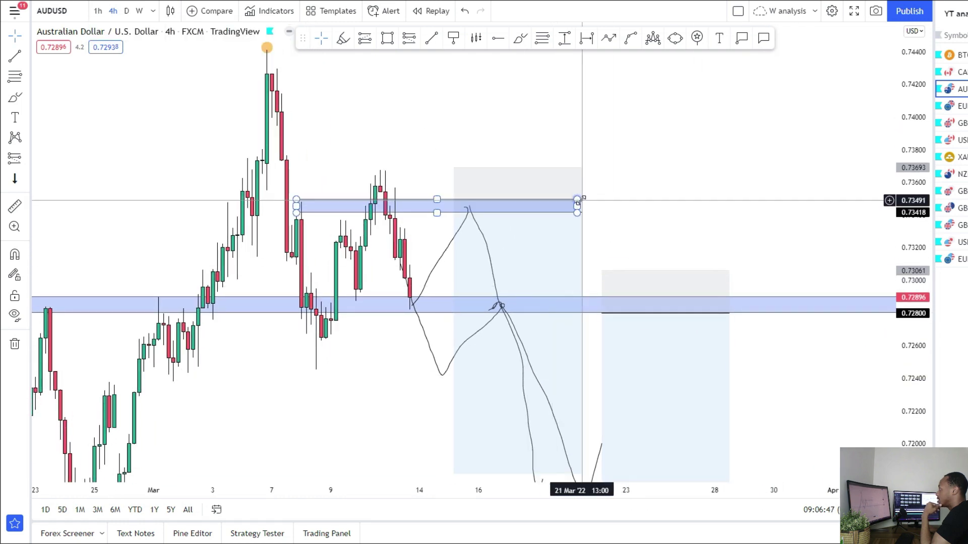
pyautogui.moveTo(577, 199); pyautogui.dragTo(720, 199)
# Draw a resistance zone from about 0.7428 to 0.7443 at the March high and place a long position: entry 0.73505, stop 0.73266, target 0.74356
pyautogui.click(15, 97)
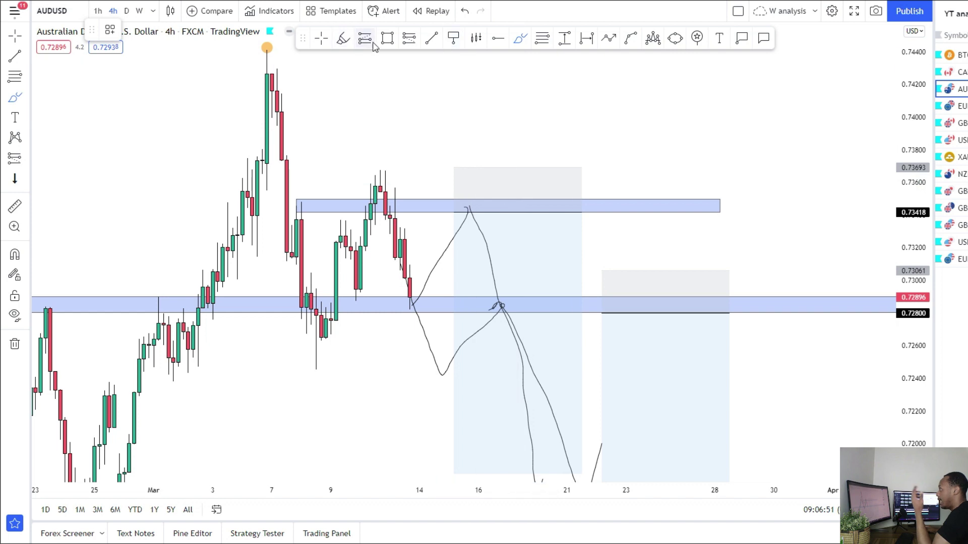
pyautogui.moveTo(266, 47); pyautogui.dragTo(779, 72)
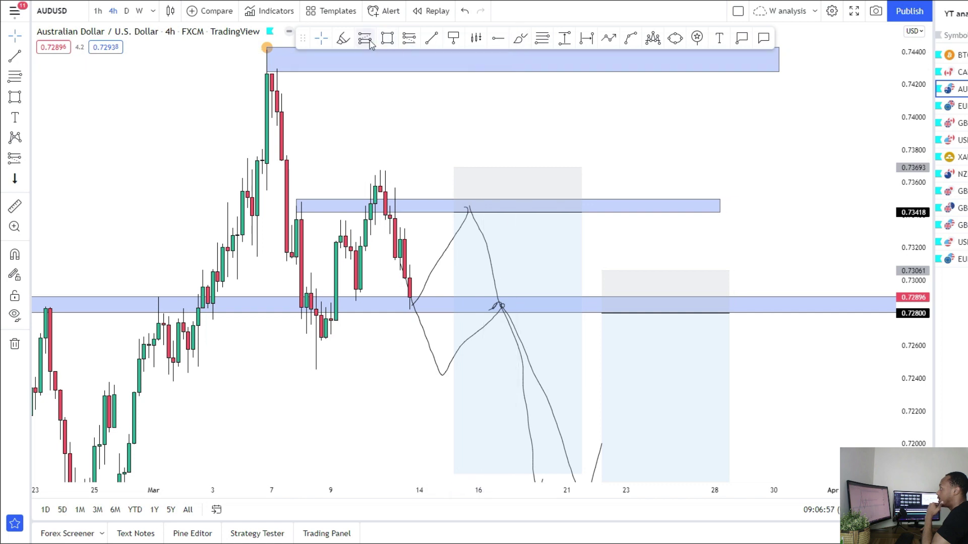
pyautogui.click(699, 198)
pyautogui.moveTo(699, 305)
pyautogui.mouseDown()
pyautogui.moveTo(699, 314)
pyautogui.moveTo(702, 238)
pyautogui.mouseUp()
pyautogui.moveTo(698, 84); pyautogui.dragTo(699, 58)
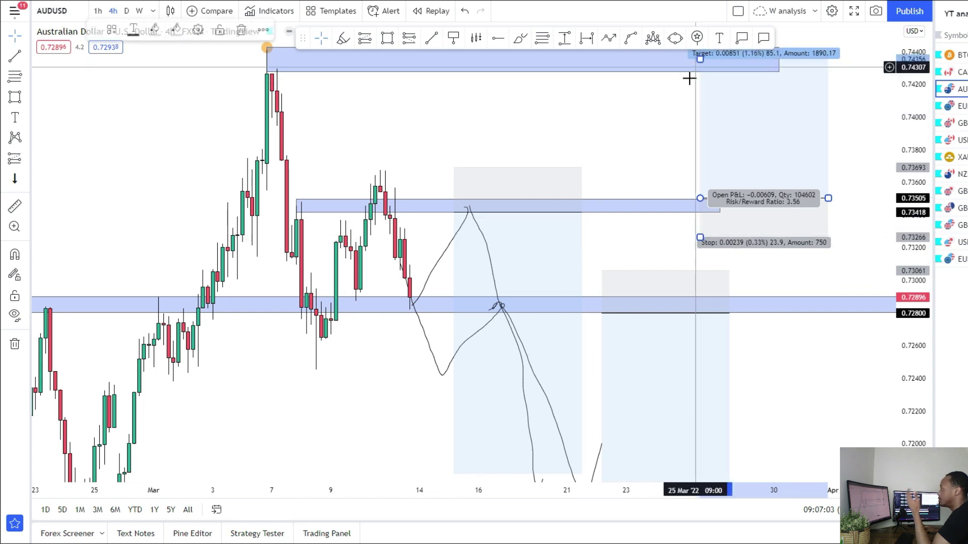
# Extend the upper short position's target down to 0.71579 at the lower support zone
pyautogui.moveTo(781, 374); pyautogui.dragTo(773, 279)
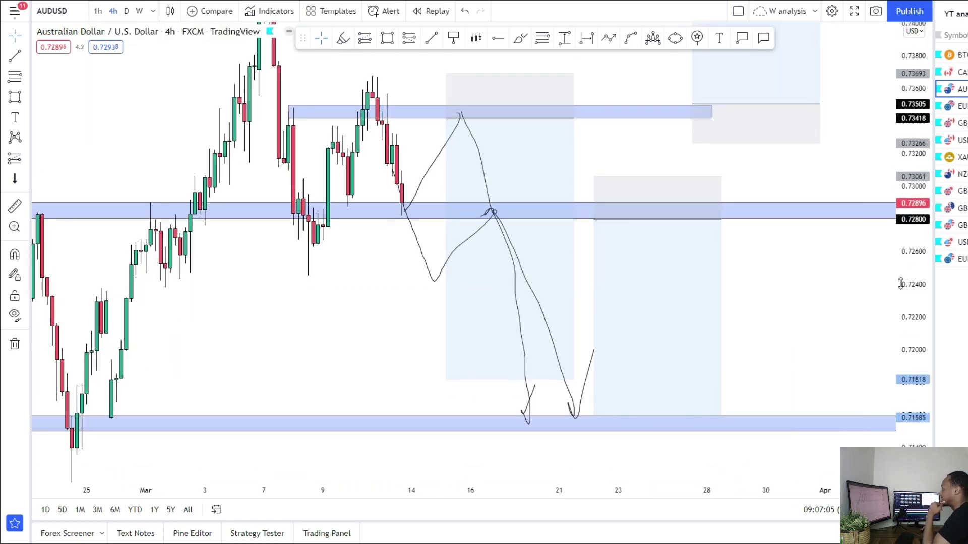
pyautogui.moveTo(900, 256); pyautogui.dragTo(889, 325)
pyautogui.scroll(-3, 535, 369)
pyautogui.moveTo(454, 323); pyautogui.dragTo(398, 354)
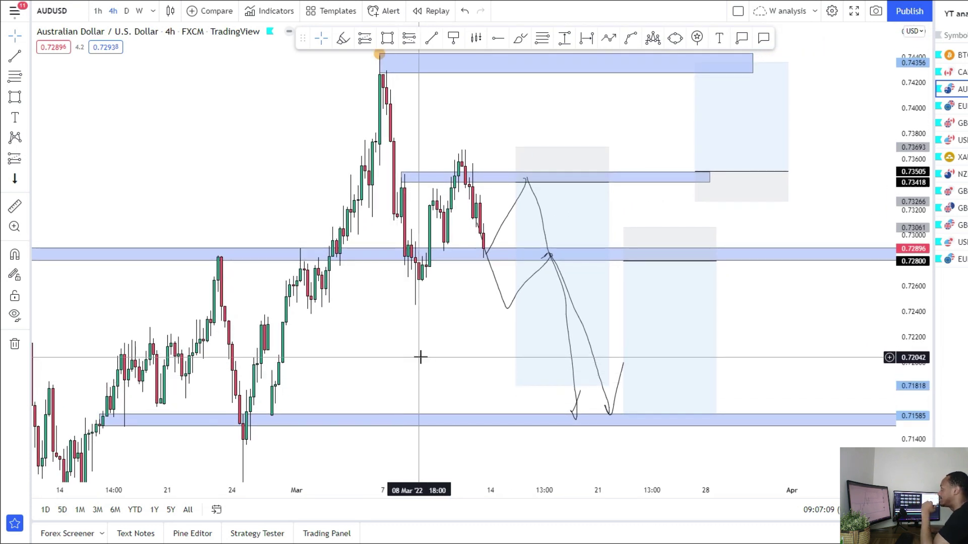
pyautogui.moveTo(515, 386); pyautogui.dragTo(516, 417)
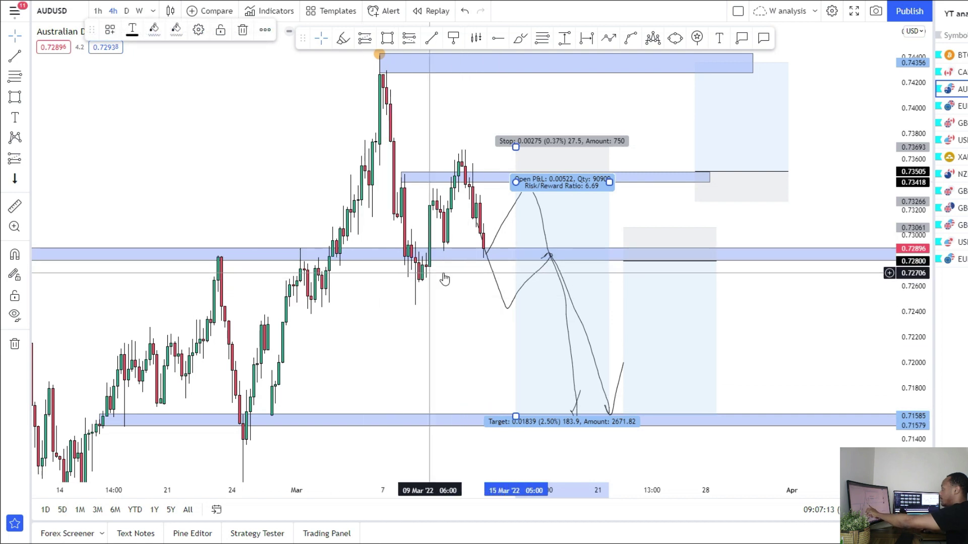
pyautogui.moveTo(753, 373); pyautogui.dragTo(752, 355)
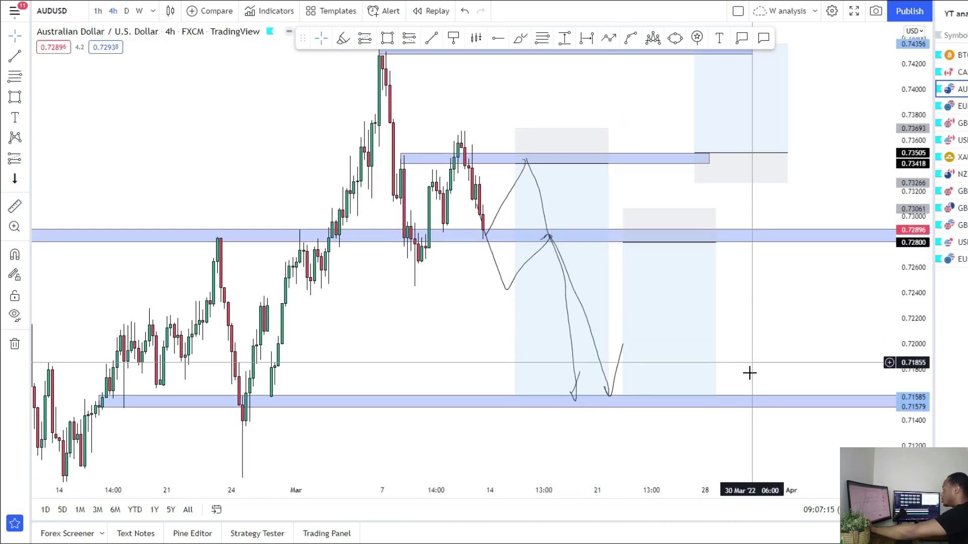
pyautogui.moveTo(722, 334); pyautogui.dragTo(719, 353)
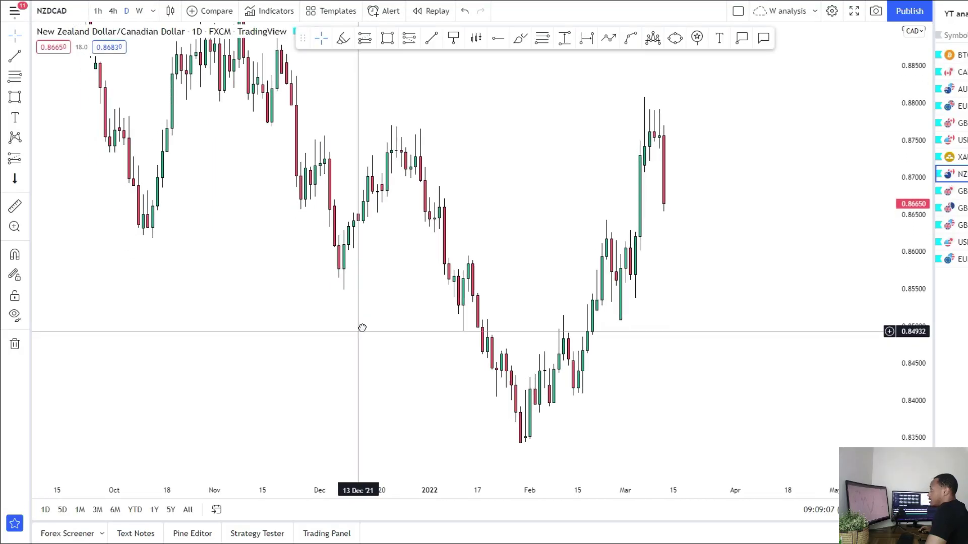
# Draw a resistance zone from about 0.8737 to 0.8765 across the December highs and the March high, extending into late April
pyautogui.moveTo(361, 328); pyautogui.dragTo(384, 342)
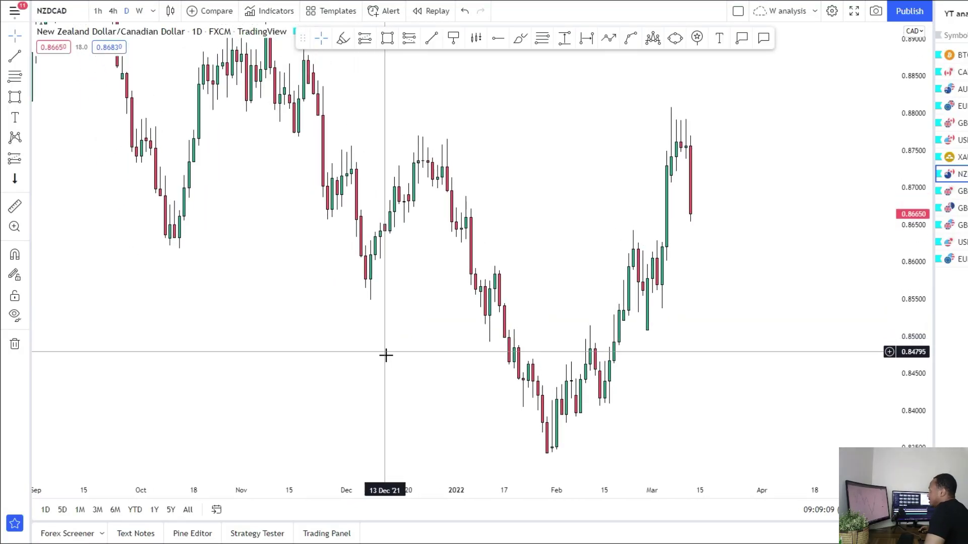
pyautogui.scroll(2, 616, 358)
pyautogui.moveTo(904, 393); pyautogui.dragTo(896, 376)
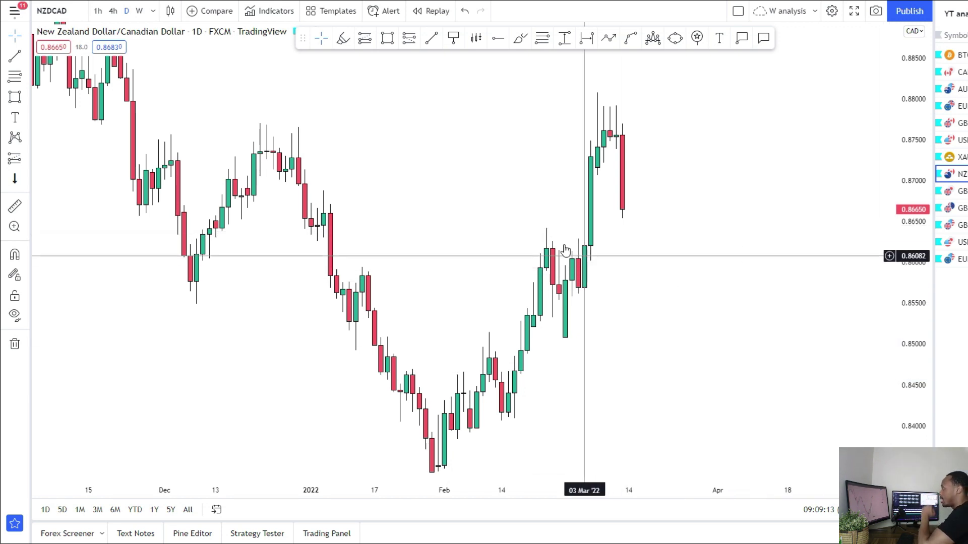
pyautogui.moveTo(503, 218); pyautogui.dragTo(511, 248)
pyautogui.moveTo(168, 158)
pyautogui.mouseDown()
pyautogui.moveTo(580, 181)
pyautogui.moveTo(816, 181)
pyautogui.mouseUp()
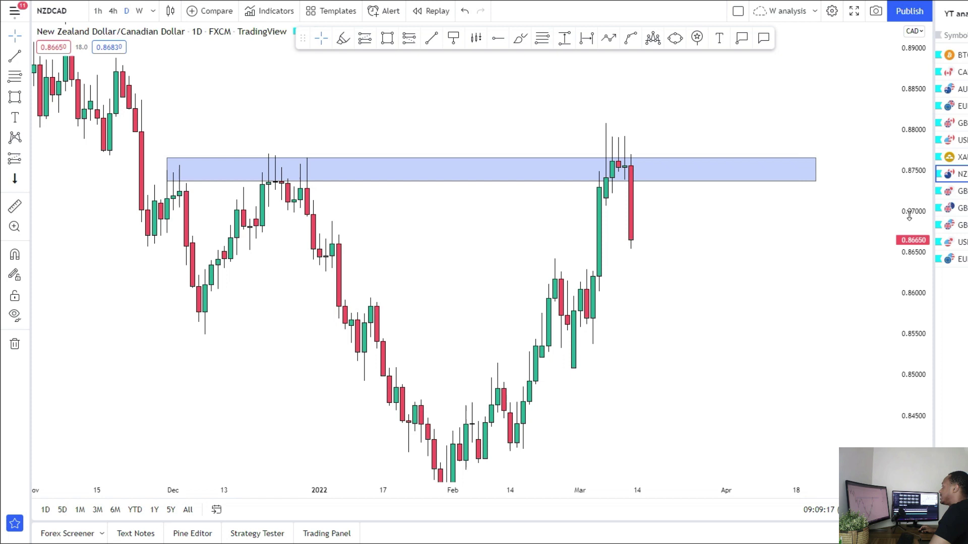
# Draw a thin support zone from about 0.8625 to 0.8634, starting at the October low and running to early May
pyautogui.moveTo(672, 399); pyautogui.dragTo(703, 356)
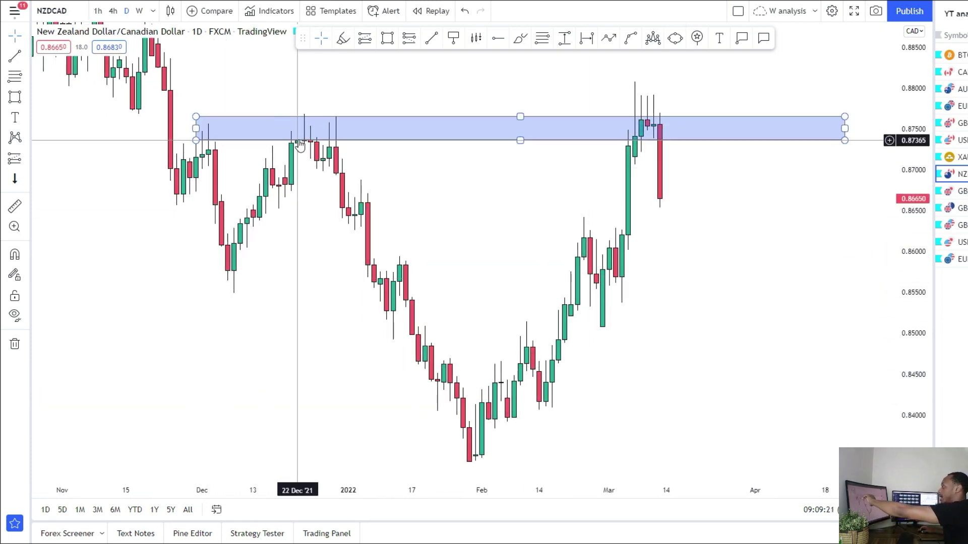
pyautogui.moveTo(485, 462)
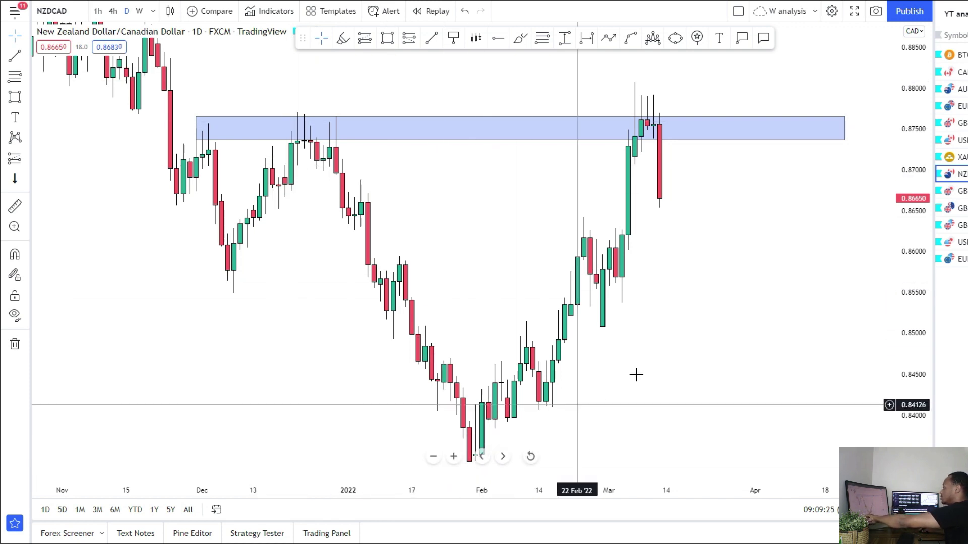
pyautogui.moveTo(626, 345); pyautogui.dragTo(600, 381)
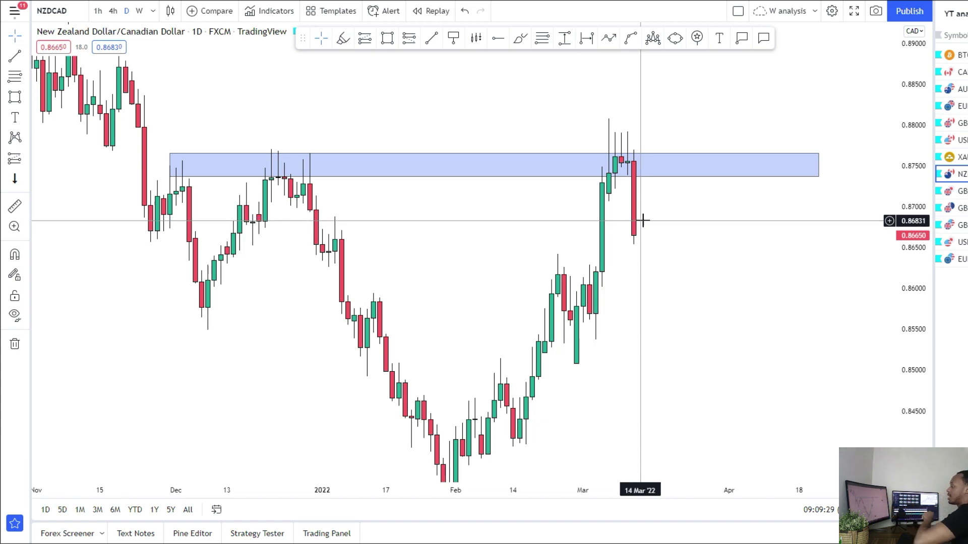
pyautogui.moveTo(322, 301); pyautogui.dragTo(316, 274)
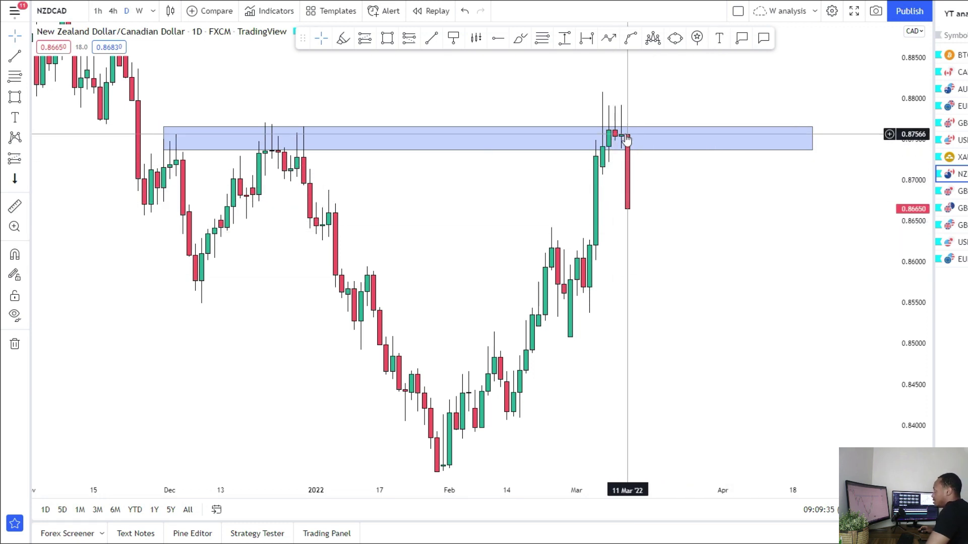
pyautogui.scroll(-2, 564, 225)
pyautogui.click(388, 43)
pyautogui.moveTo(106, 234)
pyautogui.mouseDown()
pyautogui.moveTo(830, 250)
pyautogui.moveTo(869, 241)
pyautogui.mouseUp()
pyautogui.click(767, 311)
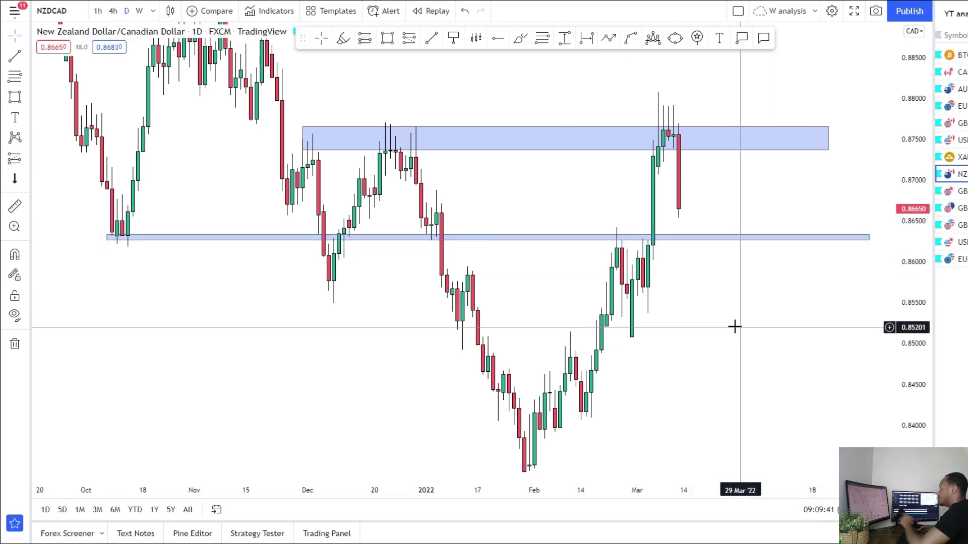
# Extend the start of the 0.8625–0.8634 support zone back to 29 Sep '21
pyautogui.scroll(-3, 294, 316)
pyautogui.click(524, 251)
pyautogui.moveTo(525, 250)
pyautogui.mouseDown()
pyautogui.moveTo(211, 251)
pyautogui.moveTo(556, 252)
pyautogui.moveTo(506, 254)
pyautogui.mouseUp()
pyautogui.moveTo(615, 331); pyautogui.dragTo(464, 354)
pyautogui.scroll(3, 464, 354)
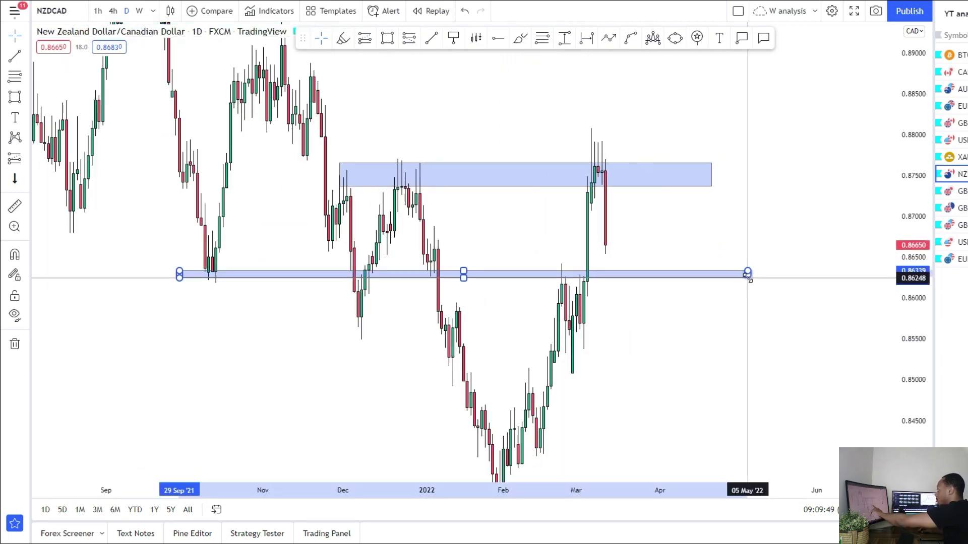
pyautogui.click(747, 275)
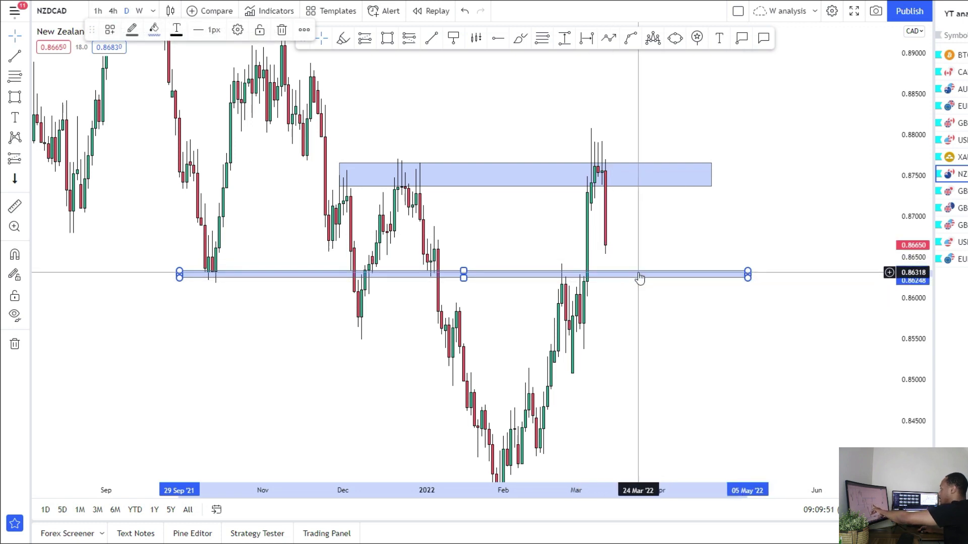
# Draw a second support zone from about 0.8563 to 0.8572, running from the early December low to about mid-May
pyautogui.moveTo(635, 311); pyautogui.dragTo(654, 268)
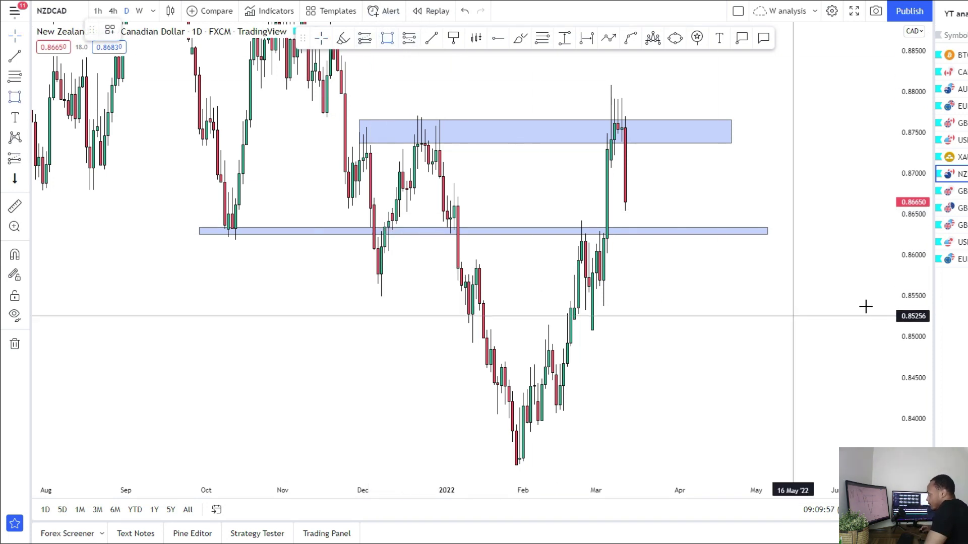
pyautogui.moveTo(910, 342); pyautogui.dragTo(733, 294)
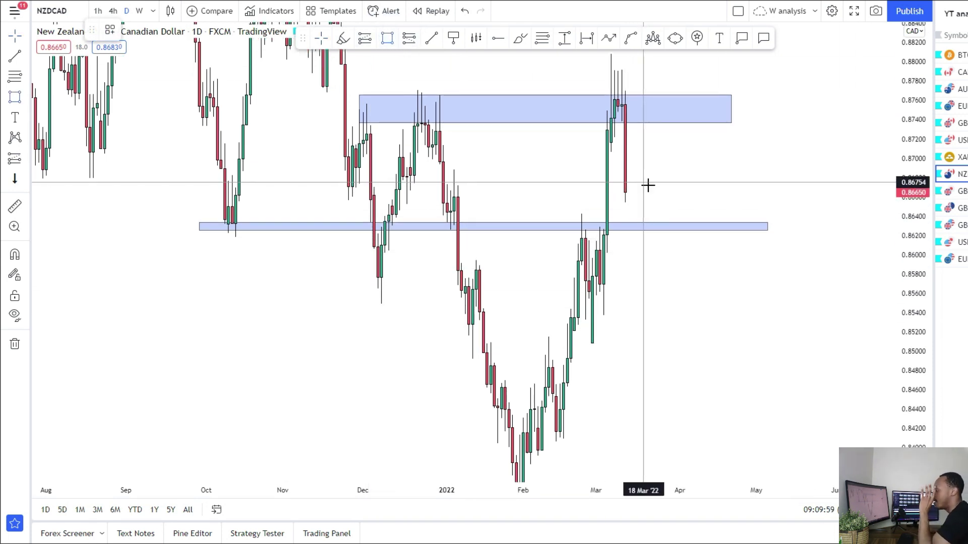
pyautogui.scroll(1, 634, 201)
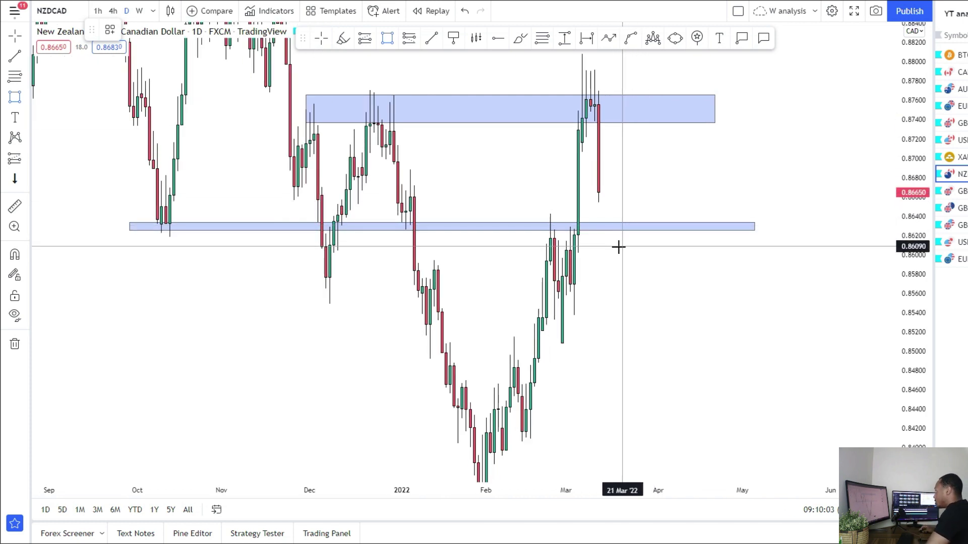
pyautogui.scroll(1, 687, 150)
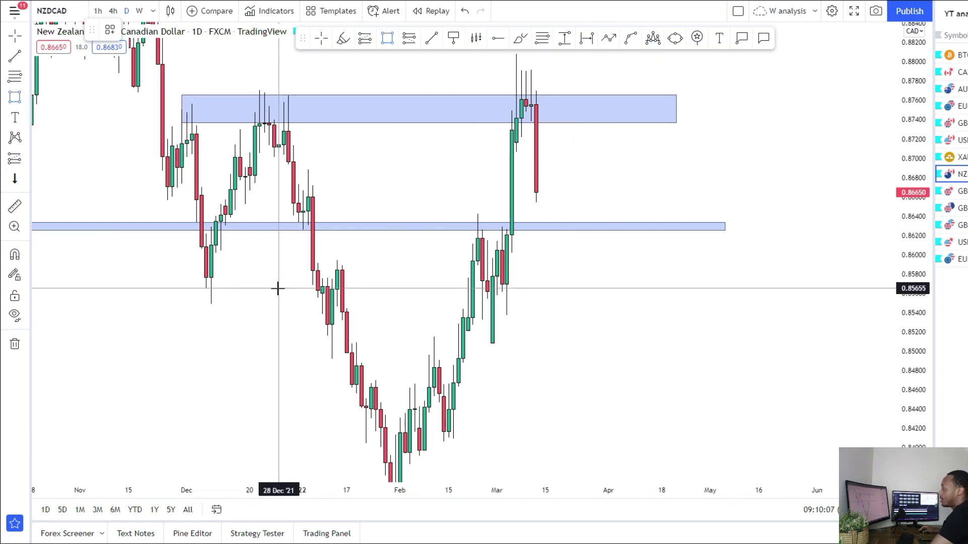
pyautogui.moveTo(197, 283); pyautogui.dragTo(738, 295)
pyautogui.moveTo(598, 323); pyautogui.dragTo(605, 380)
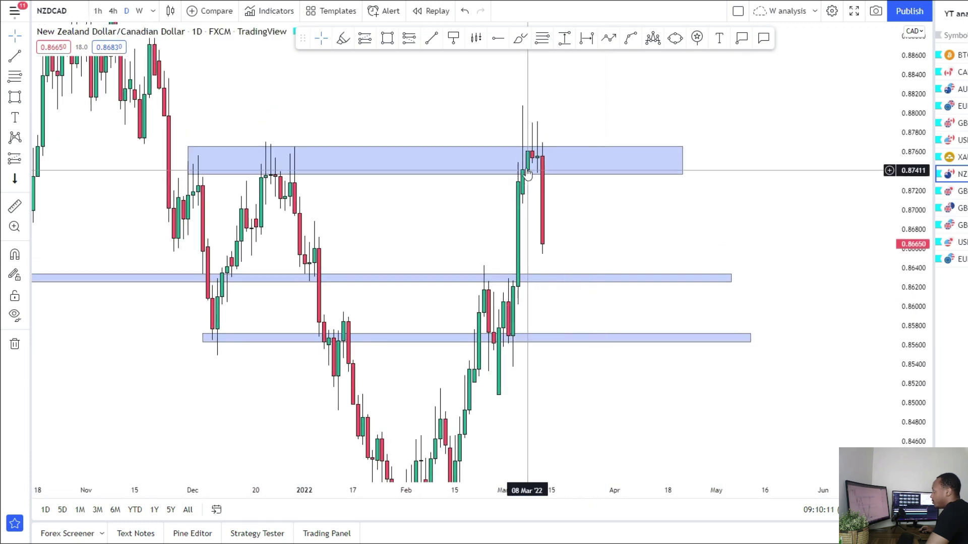
pyautogui.click(585, 277)
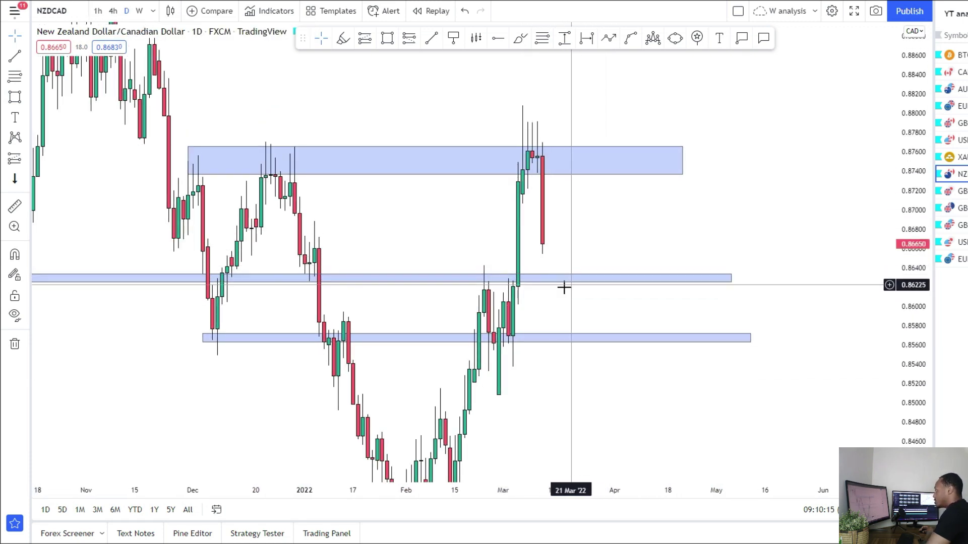
# Switch to the weekly chart and draw a trial support zone from 0.86257 to 0.86444, spanning 26 Apr '21 to 19 Dec '22
pyautogui.scroll(-3, 553, 238)
pyautogui.click(139, 10)
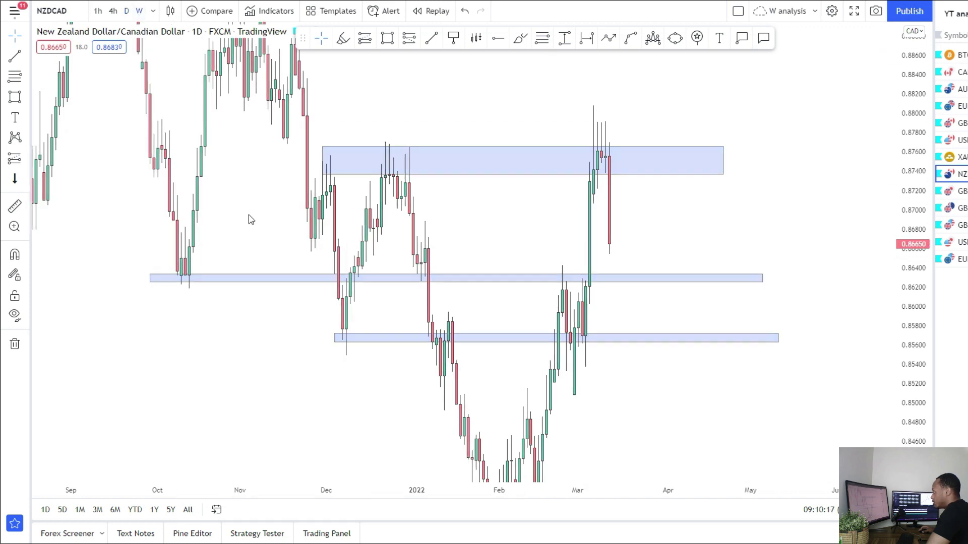
pyautogui.moveTo(901, 301); pyautogui.dragTo(880, 432)
pyautogui.scroll(3, 437, 132)
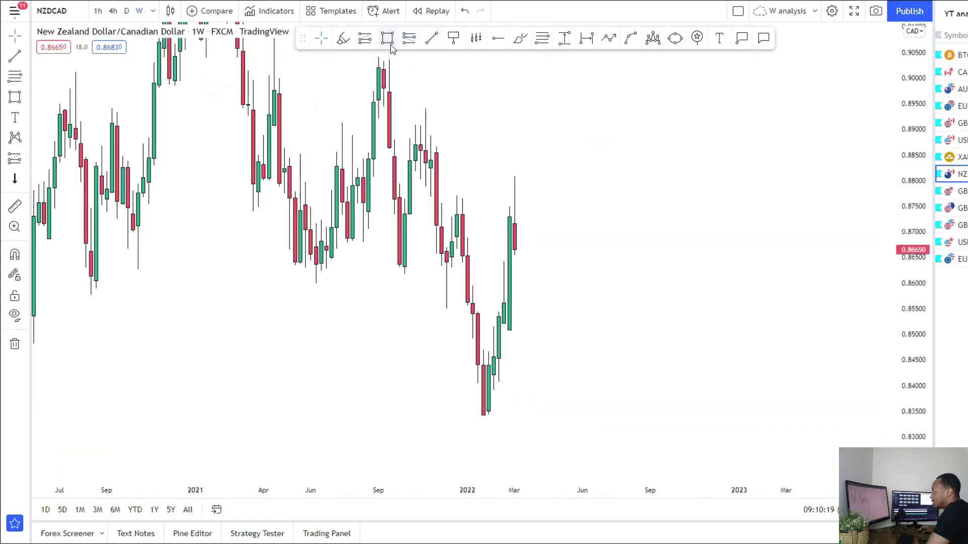
pyautogui.moveTo(282, 262); pyautogui.dragTo(729, 269)
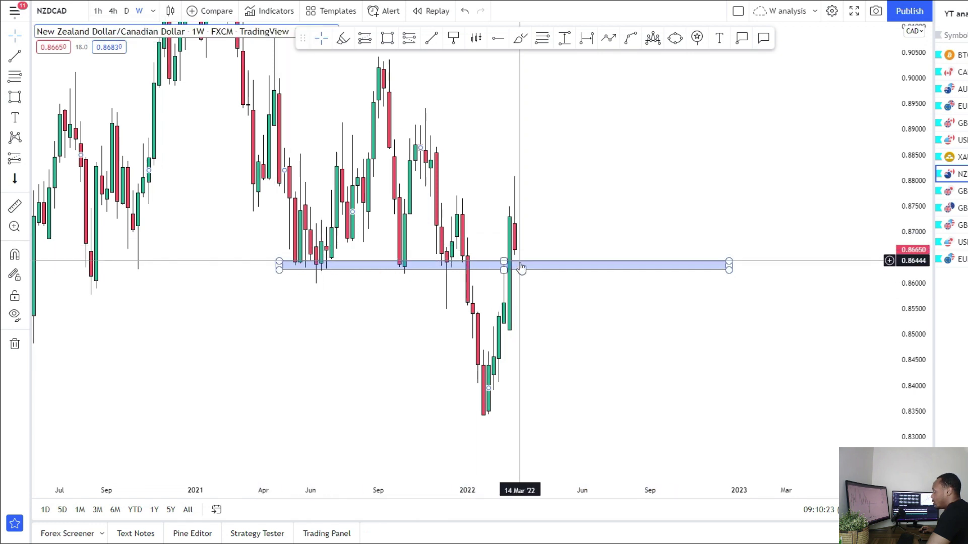
# Try projecting the bounce off the weekly support zone to about 0.883 with freehand arrows, and remove the strokes and the zone
pyautogui.click(520, 38)
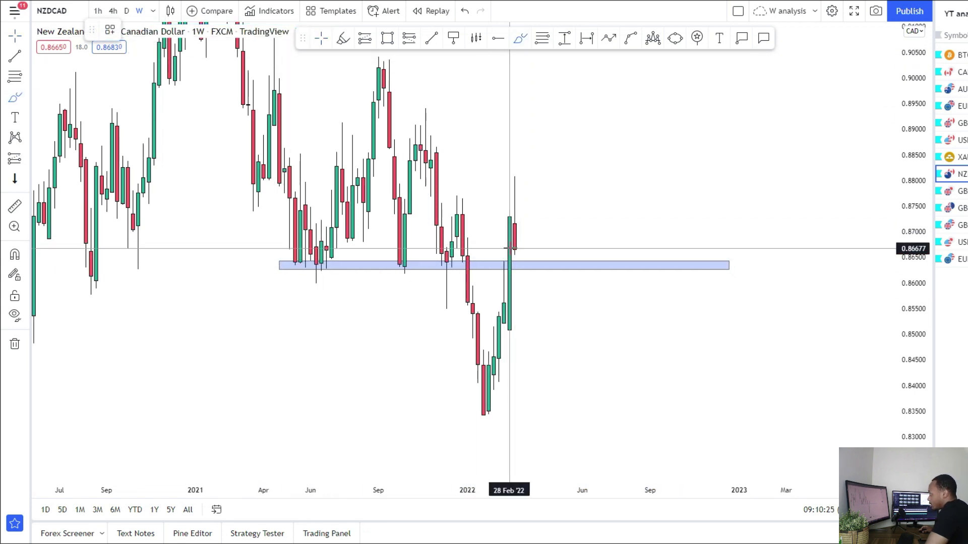
pyautogui.moveTo(520, 265)
pyautogui.mouseDown()
pyautogui.moveTo(553, 209)
pyautogui.moveTo(561, 171)
pyautogui.mouseUp()
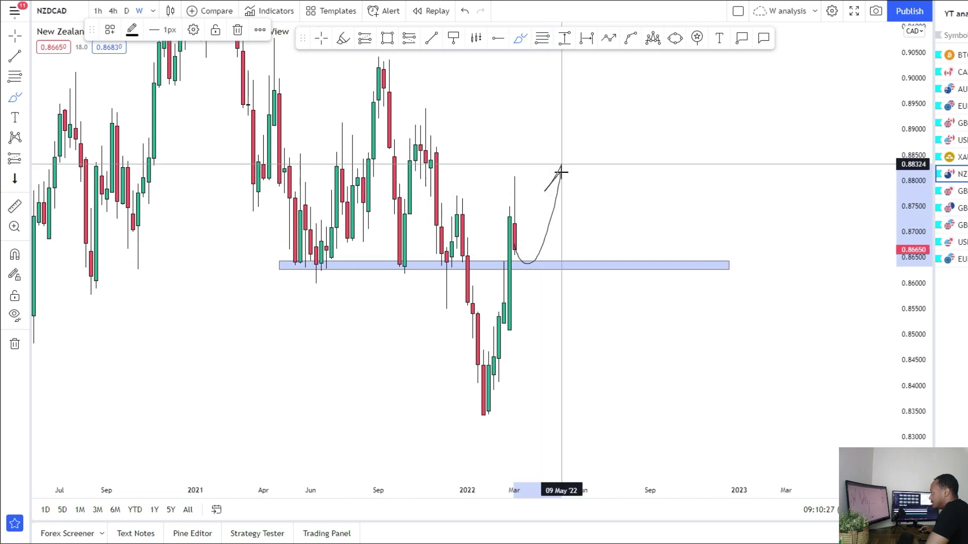
pyautogui.moveTo(498, 415)
pyautogui.mouseDown()
pyautogui.moveTo(536, 234)
pyautogui.moveTo(551, 268)
pyautogui.mouseUp()
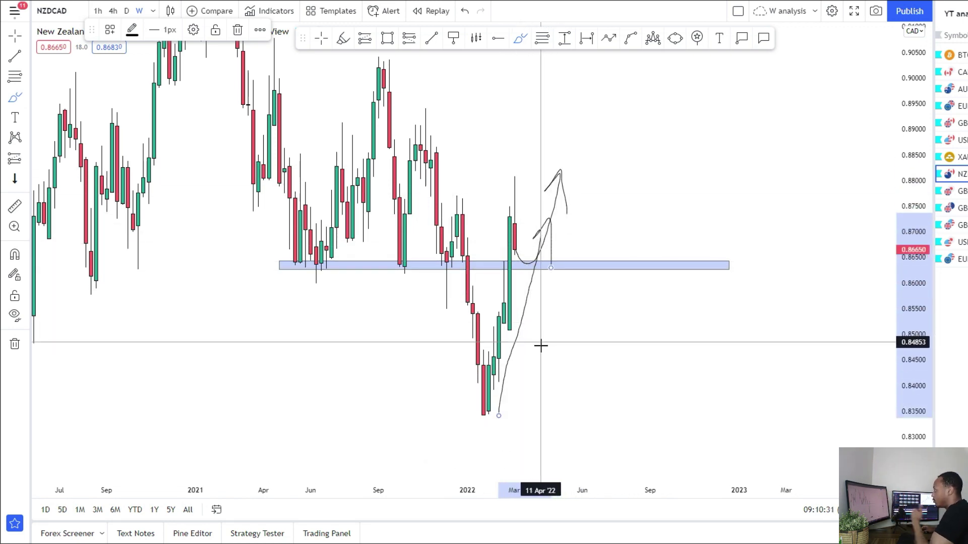
pyautogui.click(464, 14)
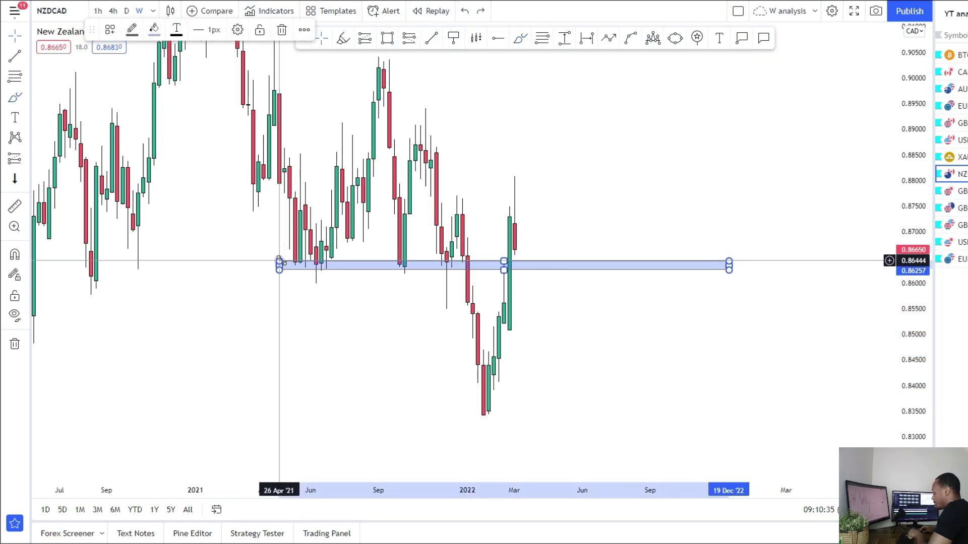
pyautogui.press('Delete')
# On the daily chart, try tracing the swings since December and a rebound from the 0.8563–0.8572 zone freehand, and undo the strokes
pyautogui.click(127, 11)
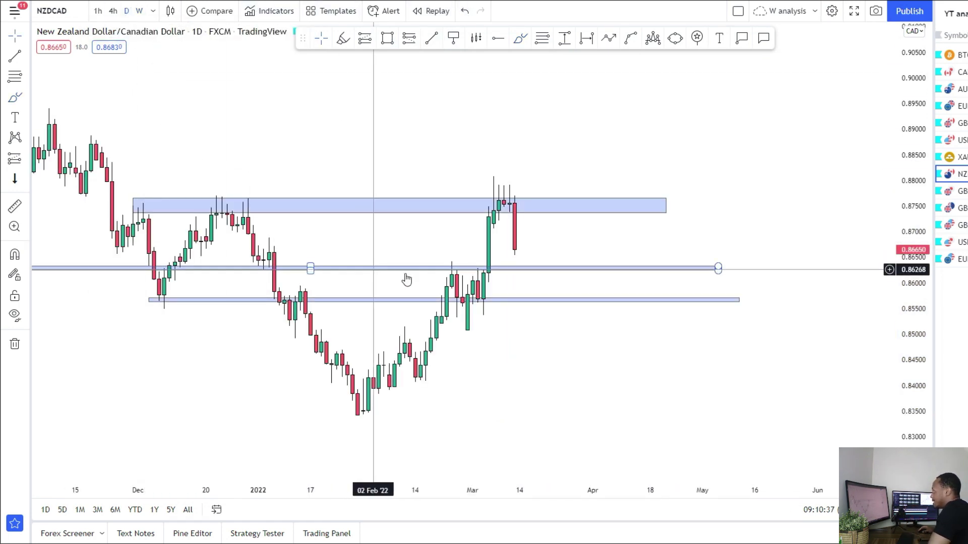
pyautogui.moveTo(888, 429); pyautogui.dragTo(891, 328)
pyautogui.moveTo(543, 360); pyautogui.dragTo(583, 339)
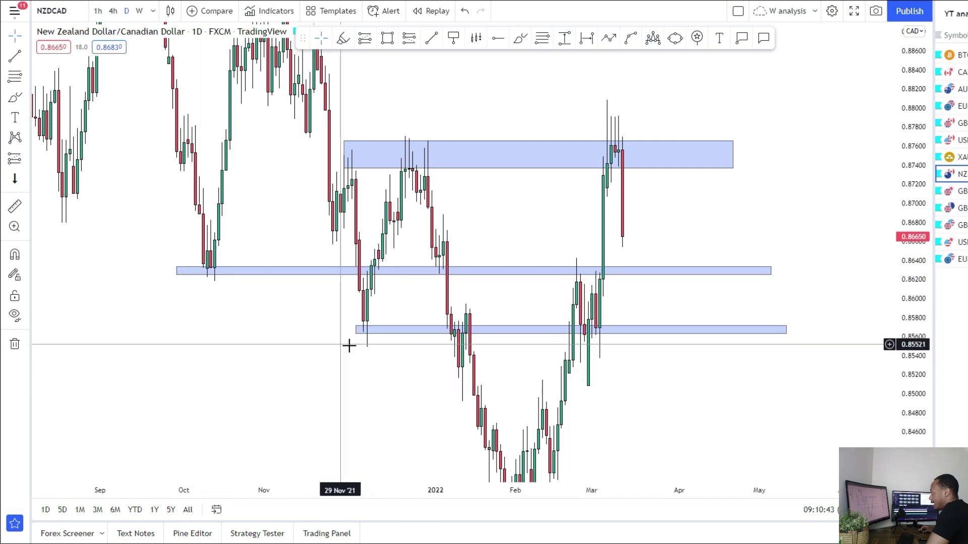
pyautogui.moveTo(452, 410); pyautogui.dragTo(402, 390)
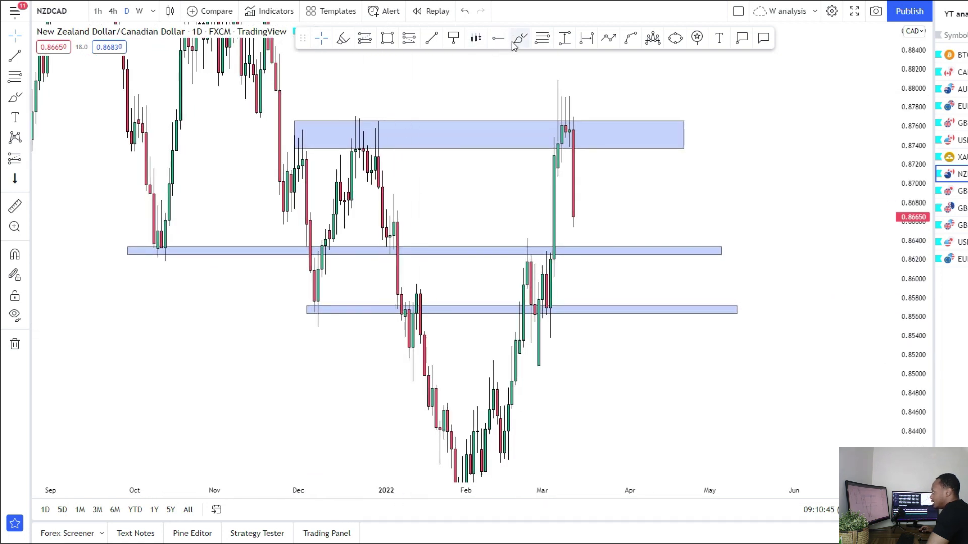
pyautogui.moveTo(284, 161)
pyautogui.mouseDown()
pyautogui.moveTo(298, 242)
pyautogui.moveTo(367, 126)
pyautogui.moveTo(460, 443)
pyautogui.mouseUp()
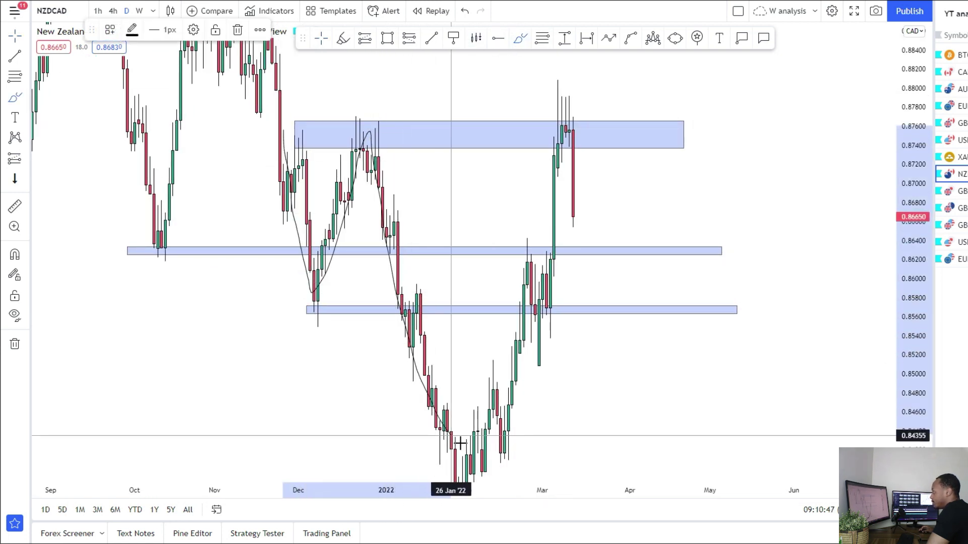
pyautogui.moveTo(499, 385)
pyautogui.mouseDown()
pyautogui.moveTo(569, 134)
pyautogui.moveTo(634, 304)
pyautogui.moveTo(709, 101)
pyautogui.moveTo(742, 78)
pyautogui.mouseUp()
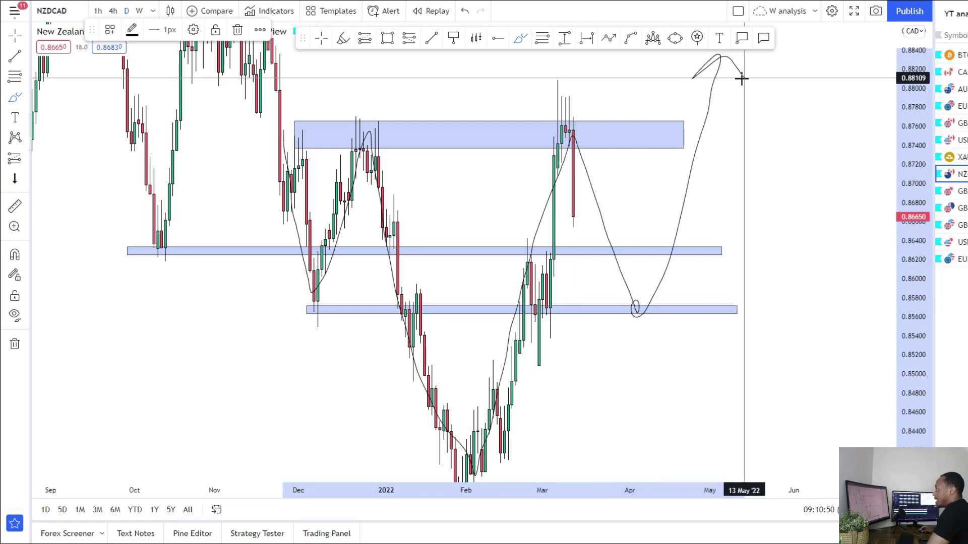
pyautogui.click(464, 13)
pyautogui.moveTo(600, 256)
pyautogui.mouseDown()
pyautogui.moveTo(625, 254)
pyautogui.moveTo(605, 255)
pyautogui.moveTo(634, 132)
pyautogui.moveTo(638, 168)
pyautogui.mouseUp()
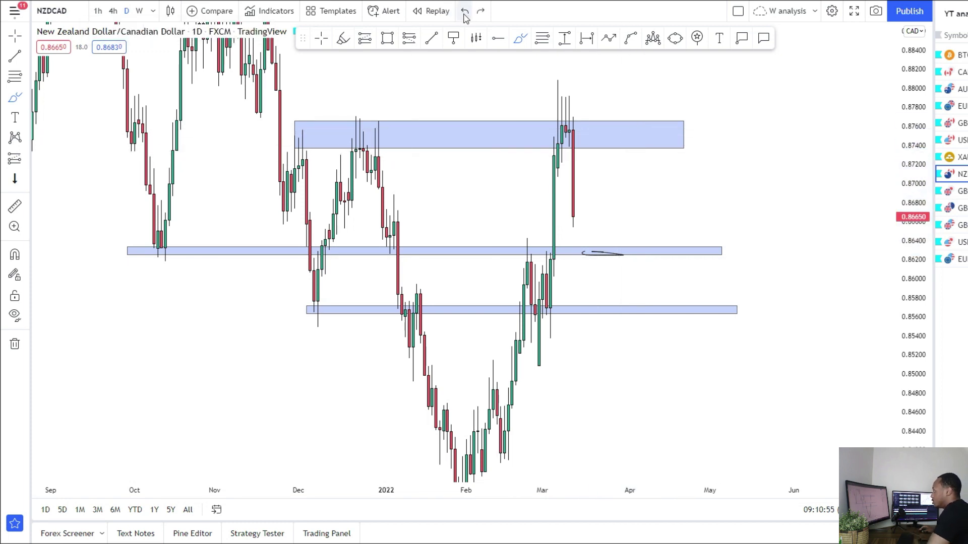
# On the 4-hour chart, sketch a freehand path consolidating in the 0.8625–0.8634 zone and rising to about 0.8747
pyautogui.click(113, 11)
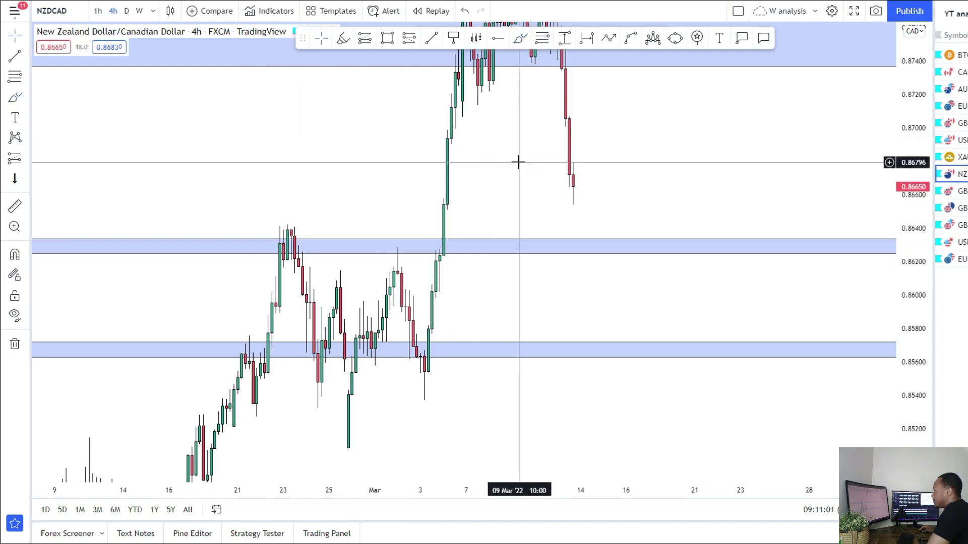
pyautogui.press('Escape')
pyautogui.moveTo(499, 62); pyautogui.dragTo(446, 86)
pyautogui.moveTo(515, 201)
pyautogui.mouseDown()
pyautogui.moveTo(512, 221)
pyautogui.moveTo(571, 283)
pyautogui.moveTo(577, 256)
pyautogui.moveTo(635, 218)
pyautogui.moveTo(659, 74)
pyautogui.moveTo(669, 105)
pyautogui.mouseUp()
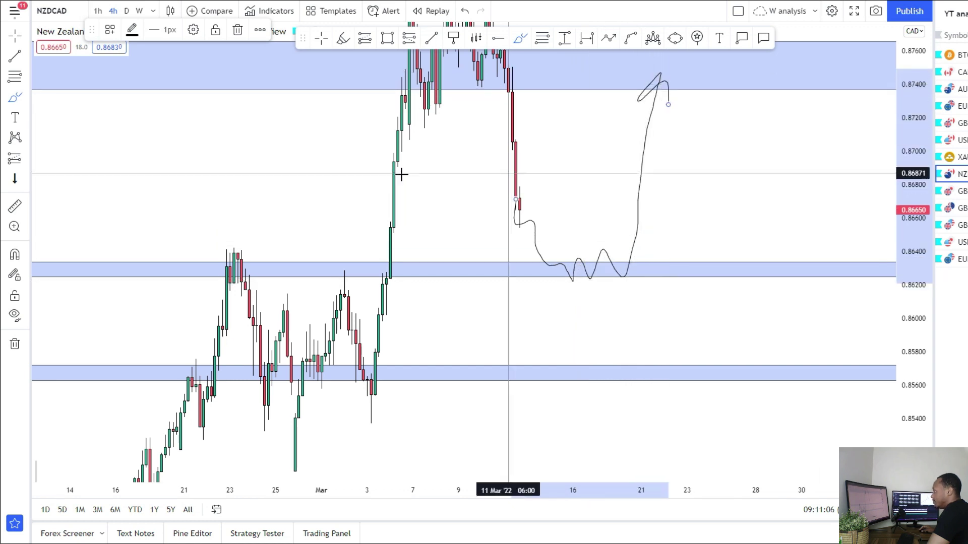
# Place a long position at about 16 March on the upper support zone: entry 0.86338, stop 0.86084, target 0.87339
pyautogui.click(15, 159)
pyautogui.click(588, 261)
pyautogui.moveTo(589, 397)
pyautogui.mouseDown()
pyautogui.moveTo(593, 294)
pyautogui.moveTo(592, 304)
pyautogui.mouseUp()
pyautogui.moveTo(574, 141)
pyautogui.mouseDown()
pyautogui.moveTo(535, 228)
pyautogui.moveTo(551, 209)
pyautogui.moveTo(552, 153)
pyautogui.moveTo(543, 183)
pyautogui.mouseUp()
pyautogui.moveTo(490, 244); pyautogui.dragTo(423, 172)
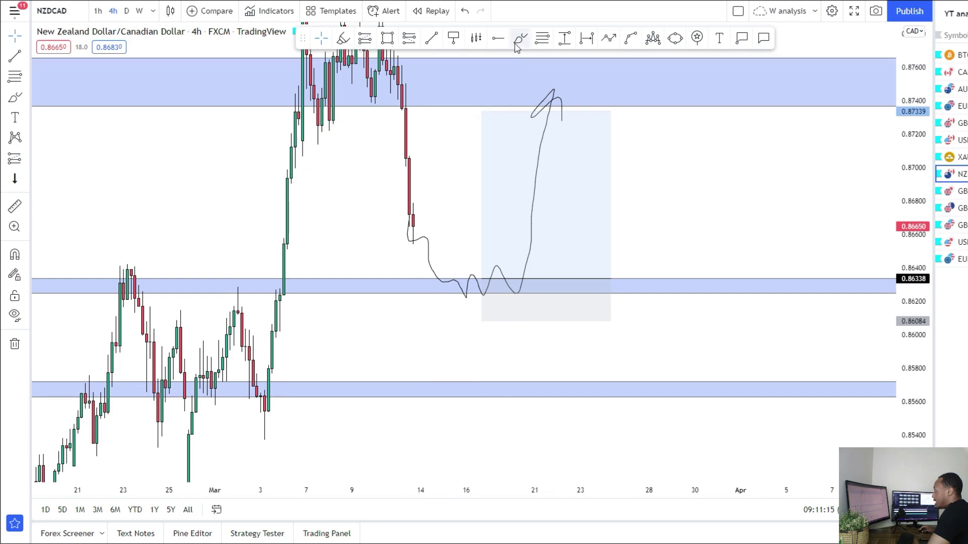
# Sketch an alternative drop into the 0.8563–0.8572 zone and place a long position at about 28 March: entry 0.85711, stop 0.85464, target 0.87406
pyautogui.moveTo(463, 282)
pyautogui.mouseDown()
pyautogui.moveTo(529, 379)
pyautogui.moveTo(656, 390)
pyautogui.mouseUp()
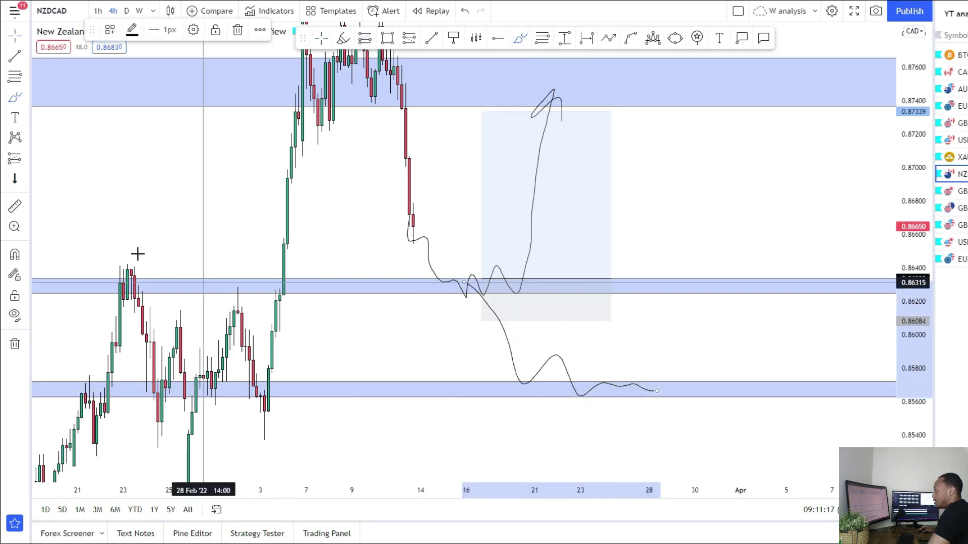
pyautogui.click(14, 161)
pyautogui.click(650, 383)
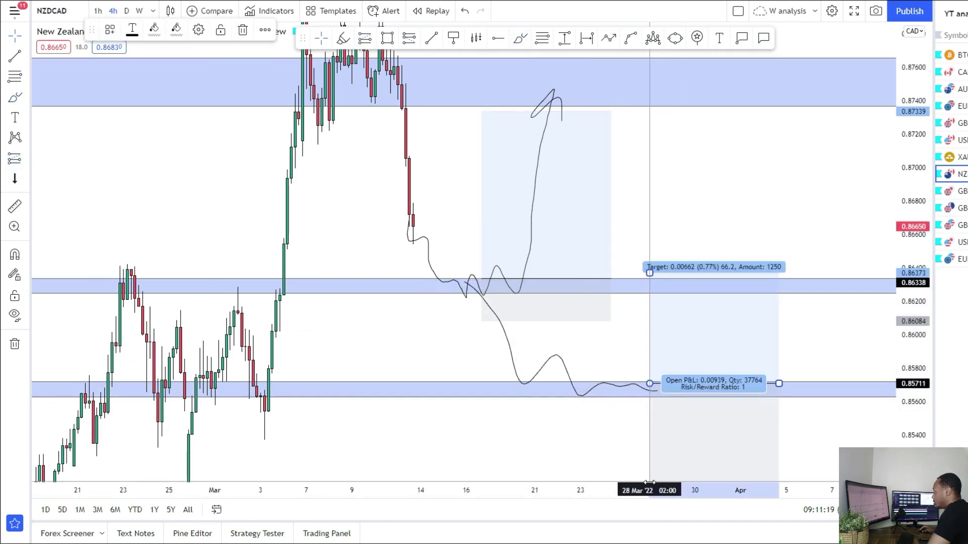
pyautogui.moveTo(634, 452); pyautogui.dragTo(631, 417)
pyautogui.moveTo(648, 459); pyautogui.dragTo(651, 390)
pyautogui.moveTo(649, 233); pyautogui.dragTo(661, 111)
# Raise the target of the upper long position to 0.87481 inside the resistance zone
pyautogui.moveTo(471, 123); pyautogui.dragTo(468, 99)
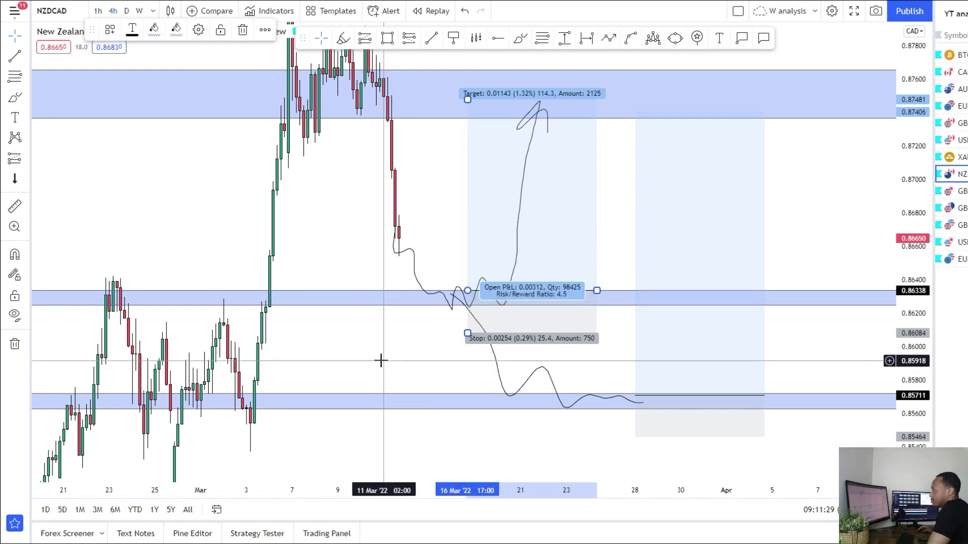
pyautogui.scroll(-2, 373, 357)
pyautogui.moveTo(415, 335); pyautogui.dragTo(386, 356)
pyautogui.scroll(1, 373, 365)
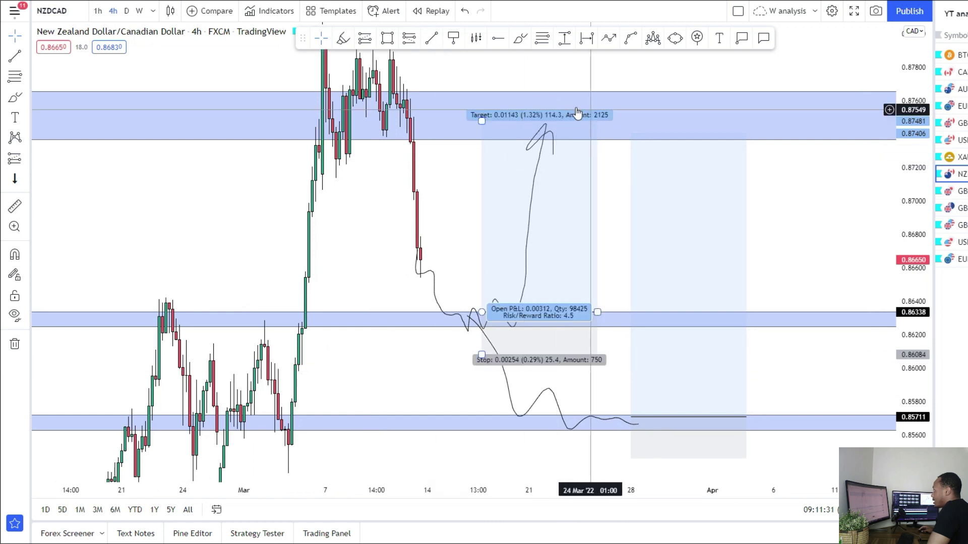
# Bring up the GBPNZD daily chart and examine the decline into the March low against the November low
pyautogui.moveTo(906, 206); pyautogui.dragTo(905, 234)
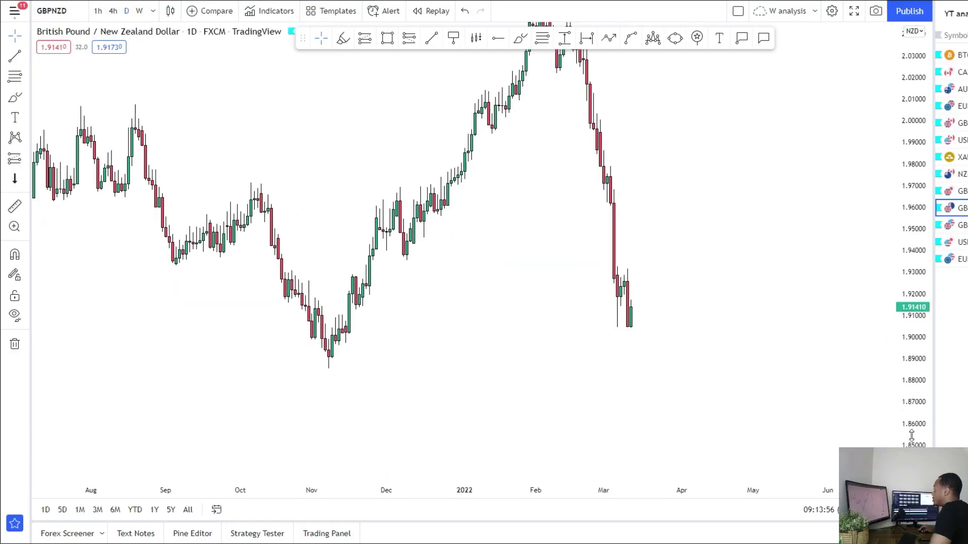
pyautogui.scroll(4, 683, 350)
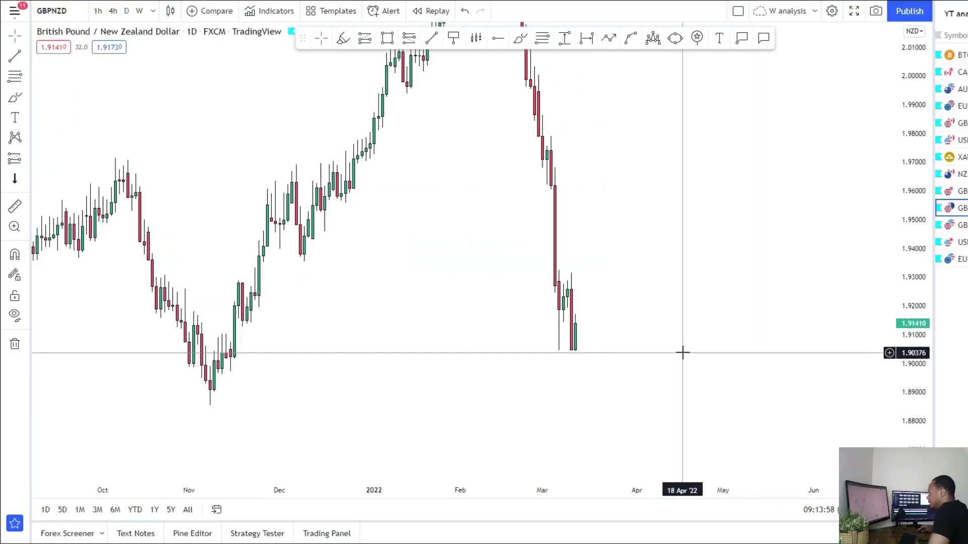
pyautogui.moveTo(534, 359); pyautogui.dragTo(611, 346)
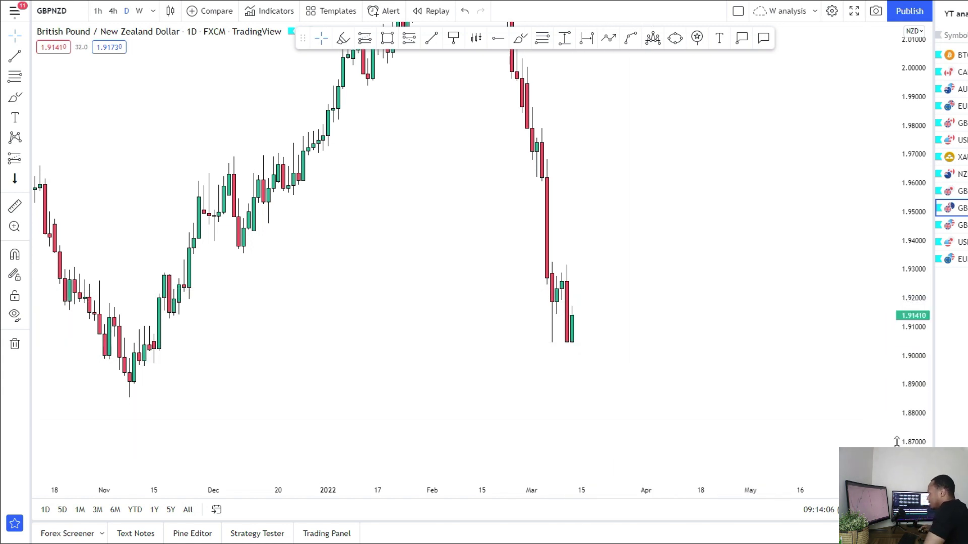
# Draw a thin rectangle zone on the daily chart at about 1.934–1.935, from 30 August 2021 into May 2022
pyautogui.moveTo(897, 442); pyautogui.dragTo(897, 421)
pyautogui.moveTo(512, 341); pyautogui.dragTo(573, 341)
pyautogui.click(113, 11)
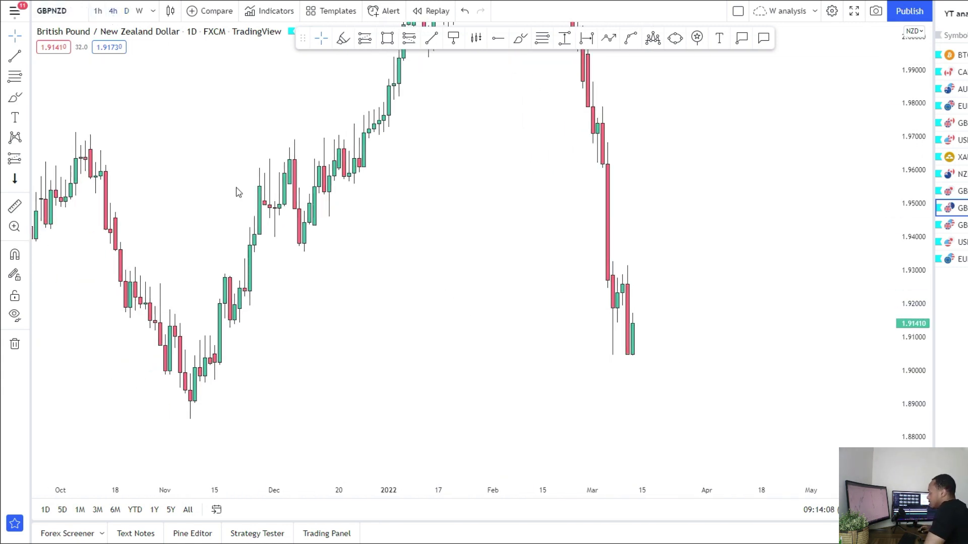
pyautogui.scroll(2, 847, 334)
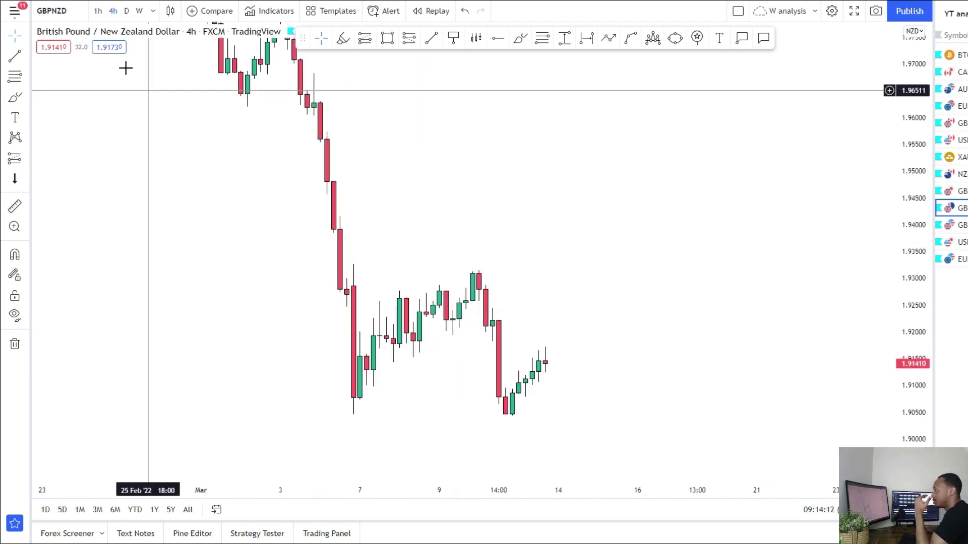
pyautogui.click(126, 11)
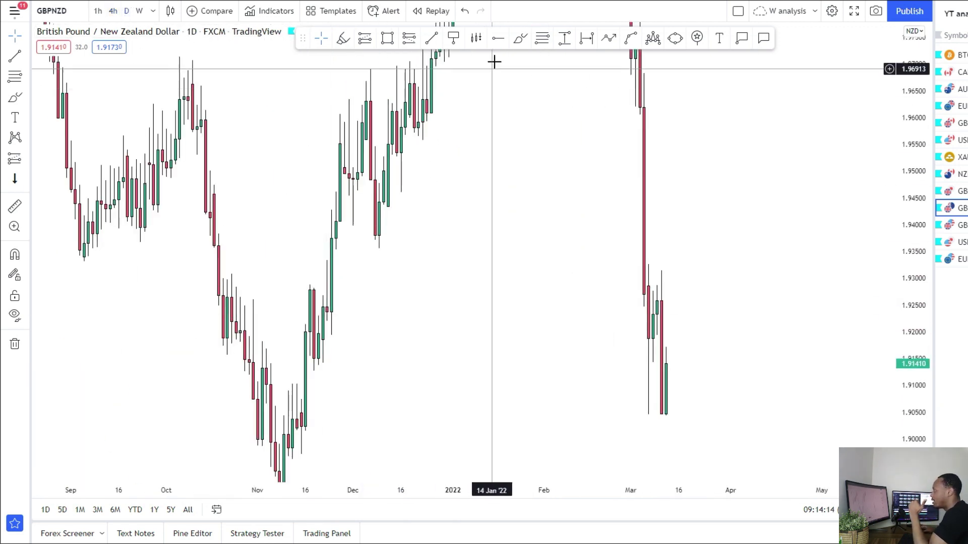
pyautogui.click(387, 39)
pyautogui.click(63, 255)
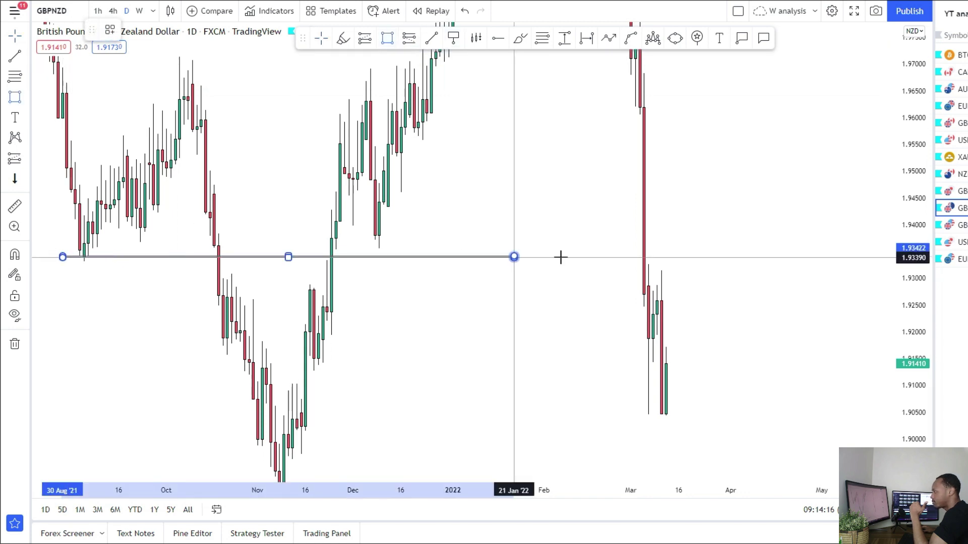
pyautogui.click(874, 252)
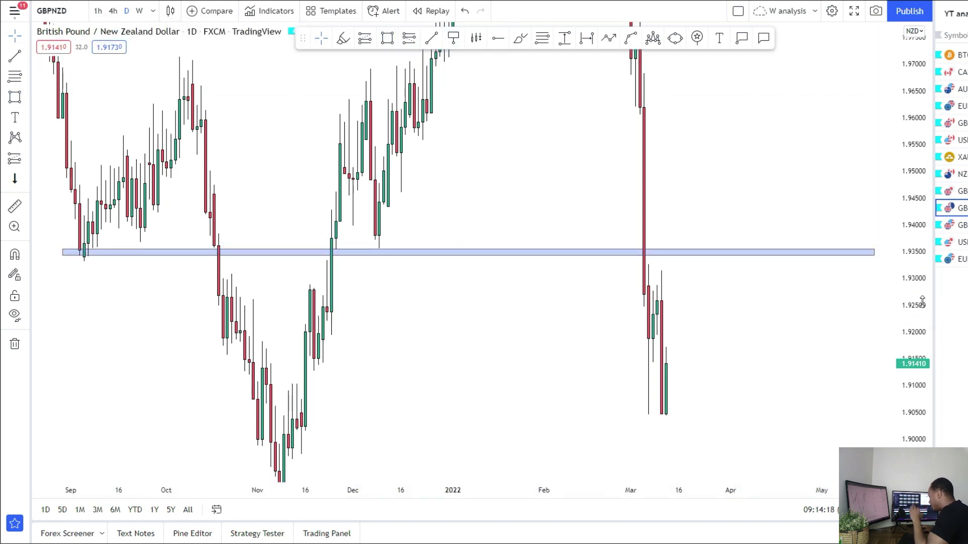
# Draw a support rectangle at the November 2021 low from about 1.8907 to 1.8857, extending into early May 2022
pyautogui.scroll(4, 803, 371)
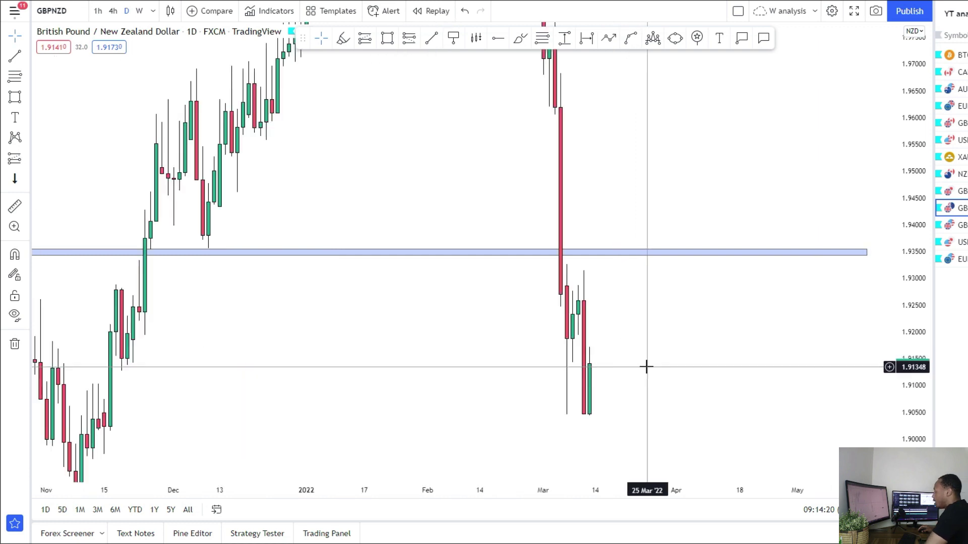
pyautogui.click(624, 188)
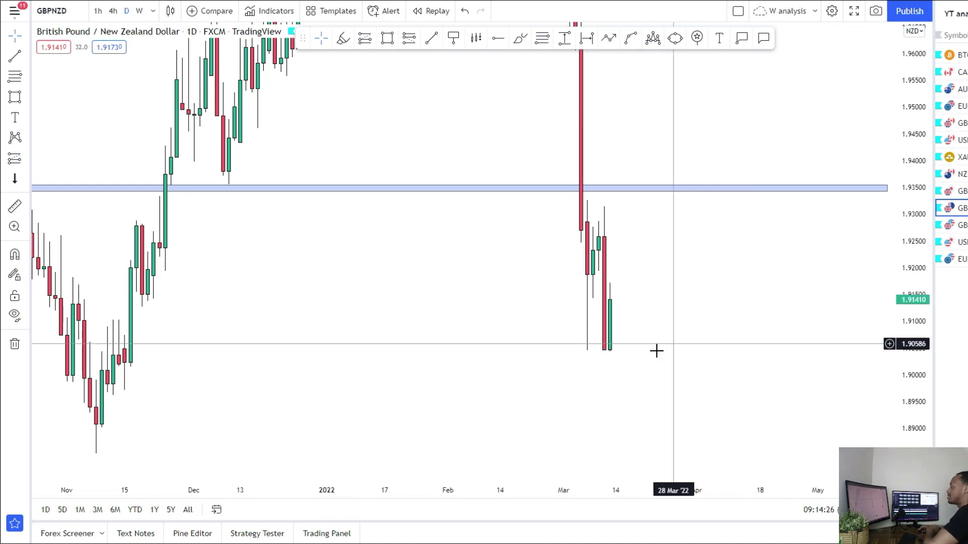
pyautogui.moveTo(899, 207); pyautogui.dragTo(674, 387)
pyautogui.scroll(-2, 674, 386)
pyautogui.moveTo(419, 202); pyautogui.dragTo(415, 168)
pyautogui.moveTo(384, 41); pyautogui.dragTo(365, 42)
pyautogui.click(230, 372)
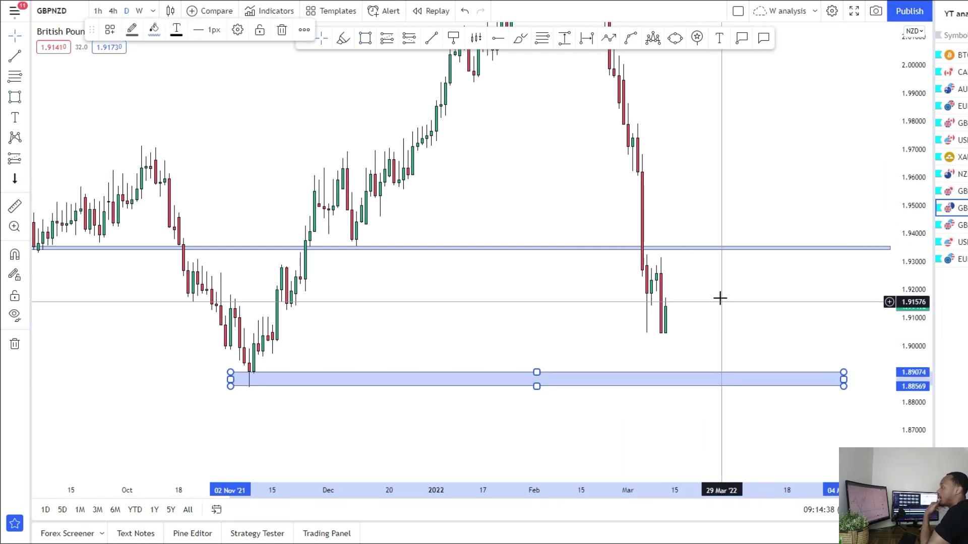
pyautogui.moveTo(692, 318); pyautogui.dragTo(673, 298)
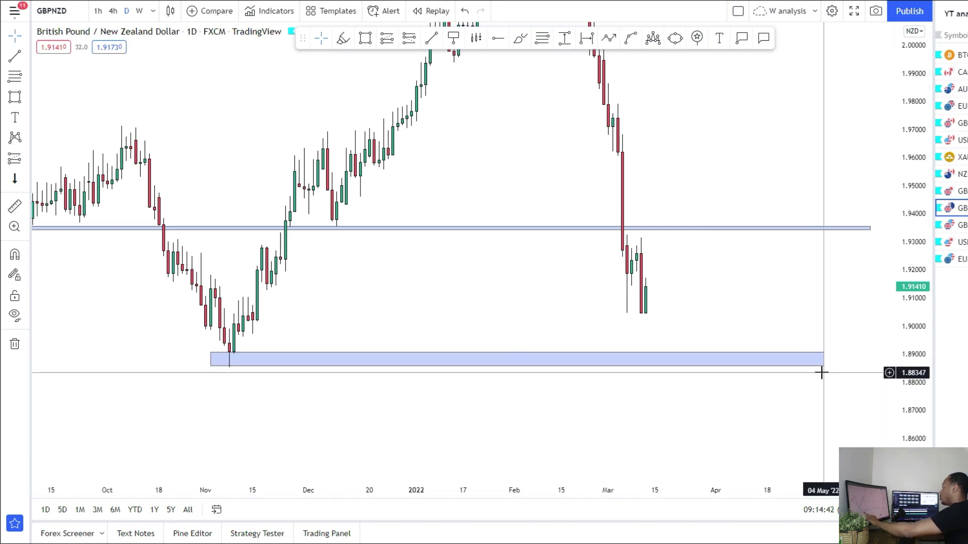
pyautogui.moveTo(907, 398); pyautogui.dragTo(904, 378)
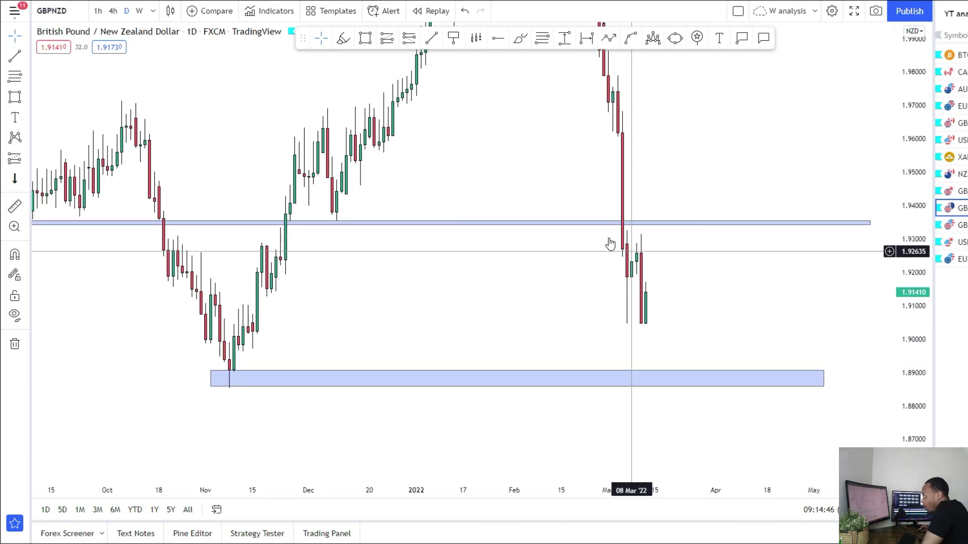
# On the 4-hour chart, draw a horizontal trend line along the March double lows at about 1.9046
pyautogui.click(113, 11)
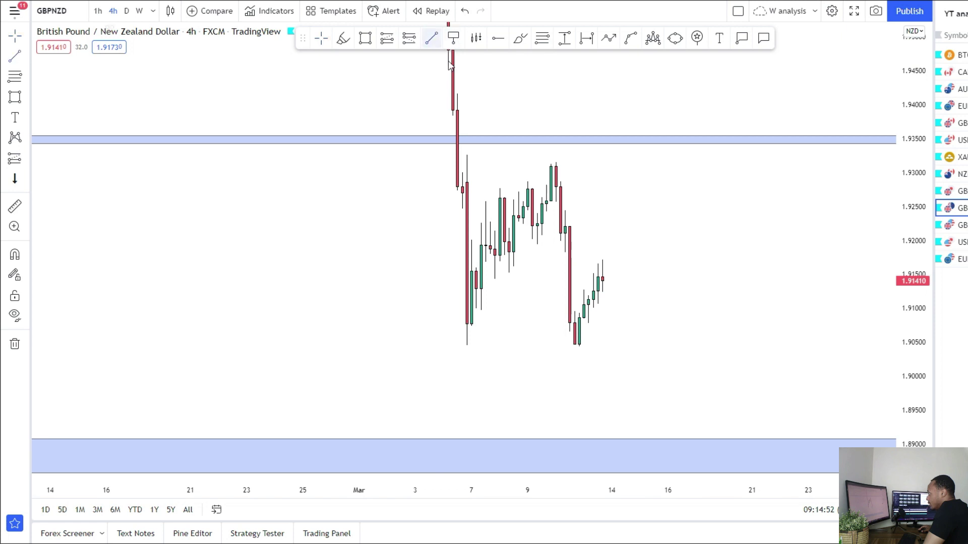
pyautogui.click(447, 346)
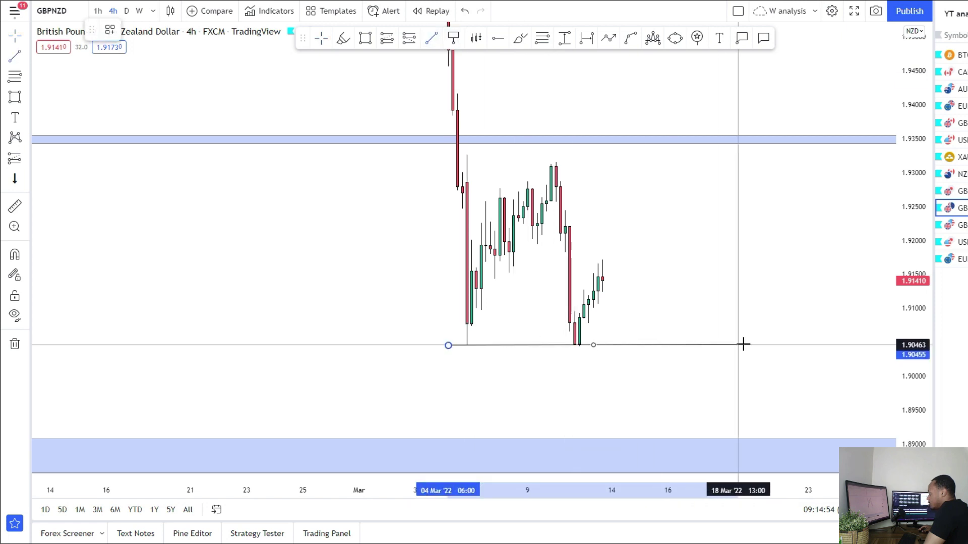
pyautogui.click(747, 345)
pyautogui.moveTo(637, 279); pyautogui.dragTo(563, 308)
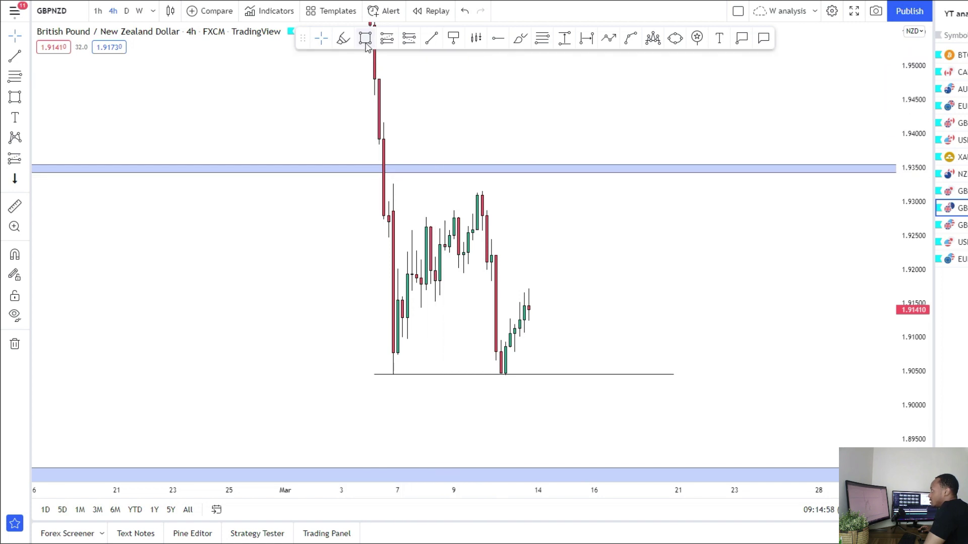
# Draw a rectangle zone at the March highs from about 1.9305 to 1.9292, starting 4 March and extending to about 24 March
pyautogui.click(388, 198)
pyautogui.click(786, 207)
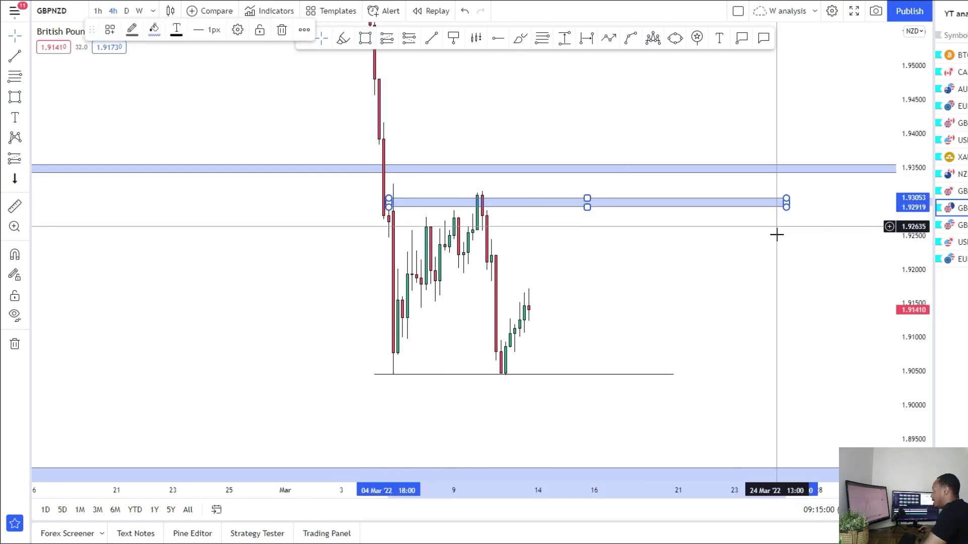
pyautogui.click(761, 336)
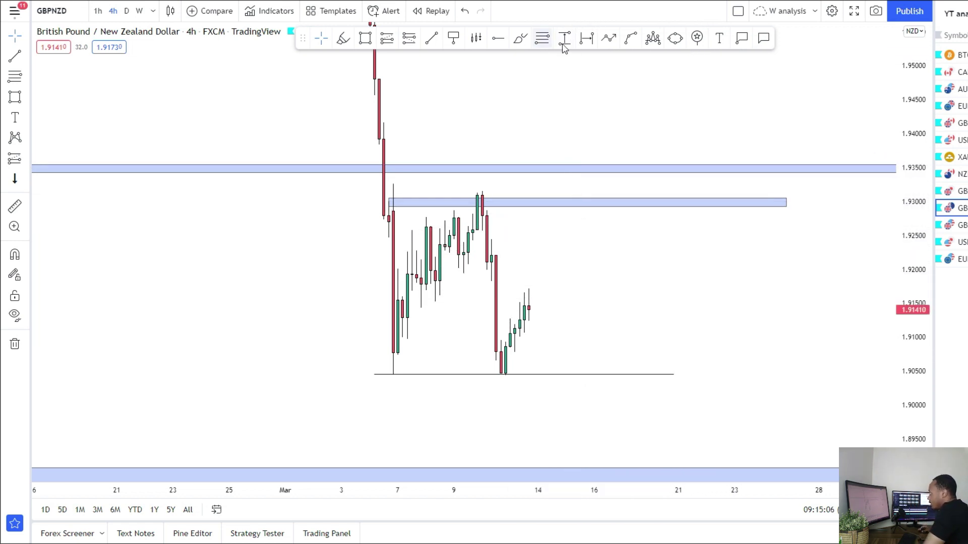
# Sketch a freehand price path rising to the 1.935 zone and falling to the lows line, and undo the sketches
pyautogui.moveTo(528, 316)
pyautogui.mouseDown()
pyautogui.moveTo(602, 158)
pyautogui.moveTo(645, 381)
pyautogui.mouseUp()
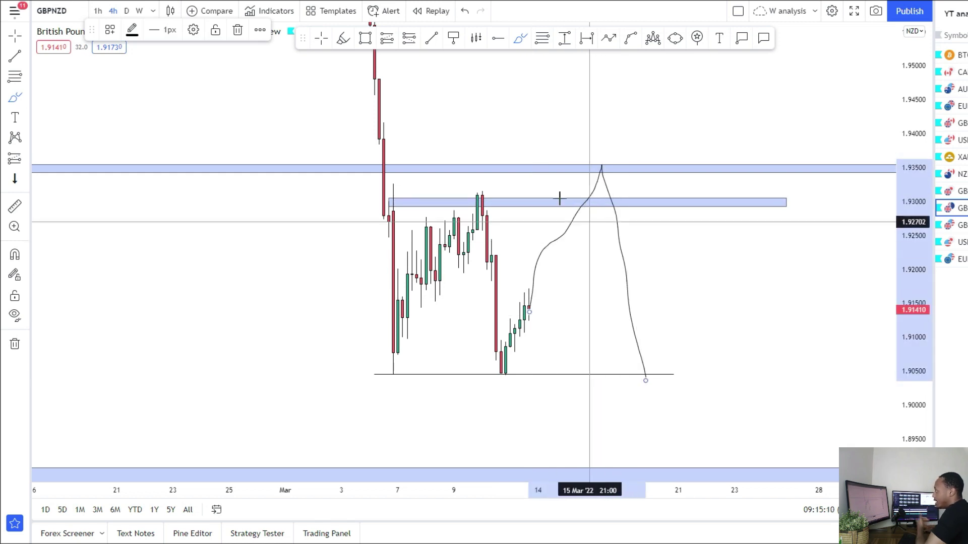
pyautogui.click(464, 12)
pyautogui.moveTo(606, 172)
pyautogui.mouseDown()
pyautogui.moveTo(529, 218)
pyautogui.moveTo(613, 133)
pyautogui.mouseUp()
pyautogui.click(464, 13)
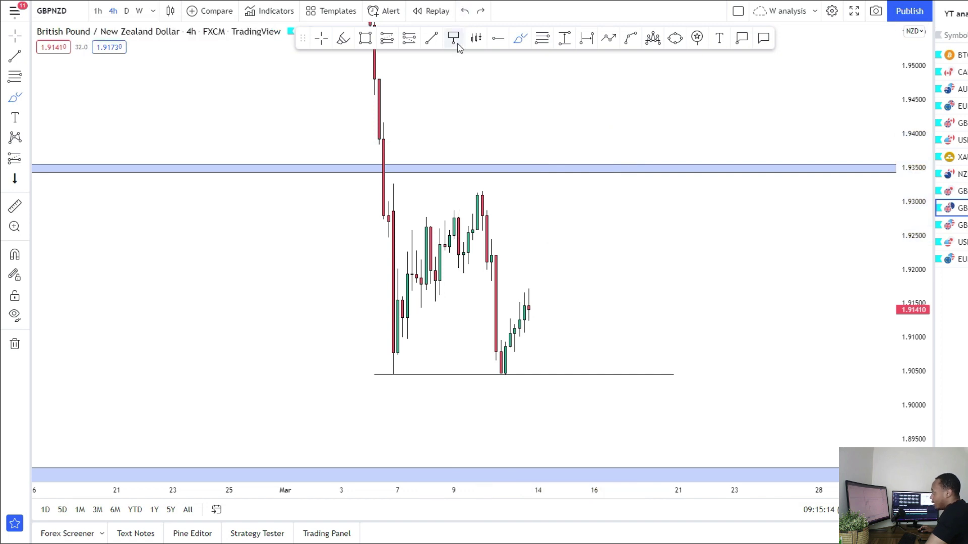
# Place a short position on the 4-hour chart just after the latest candle, with entry at about 1.9256
pyautogui.click(26, 161)
pyautogui.click(71, 183)
pyautogui.scroll(2, 503, 408)
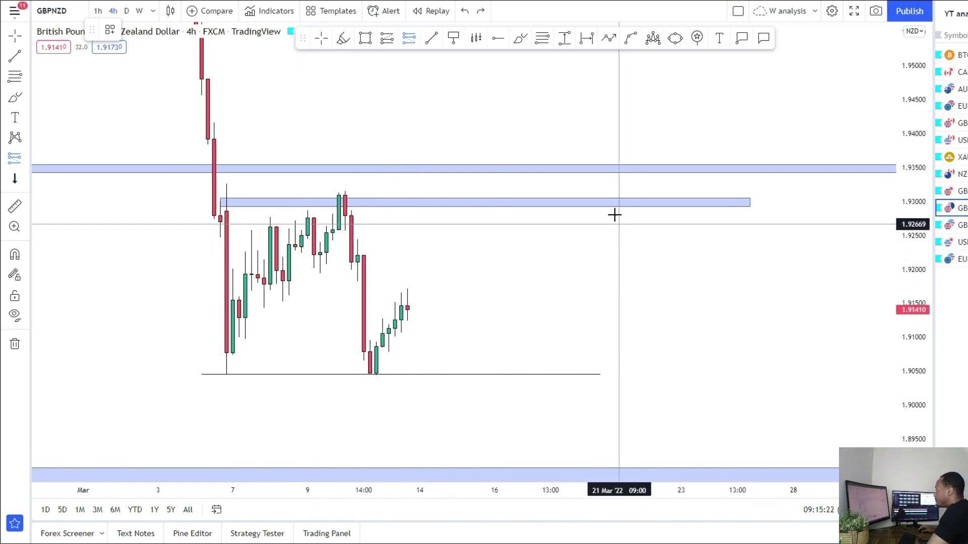
pyautogui.scroll(-2, 112, 99)
pyautogui.click(127, 10)
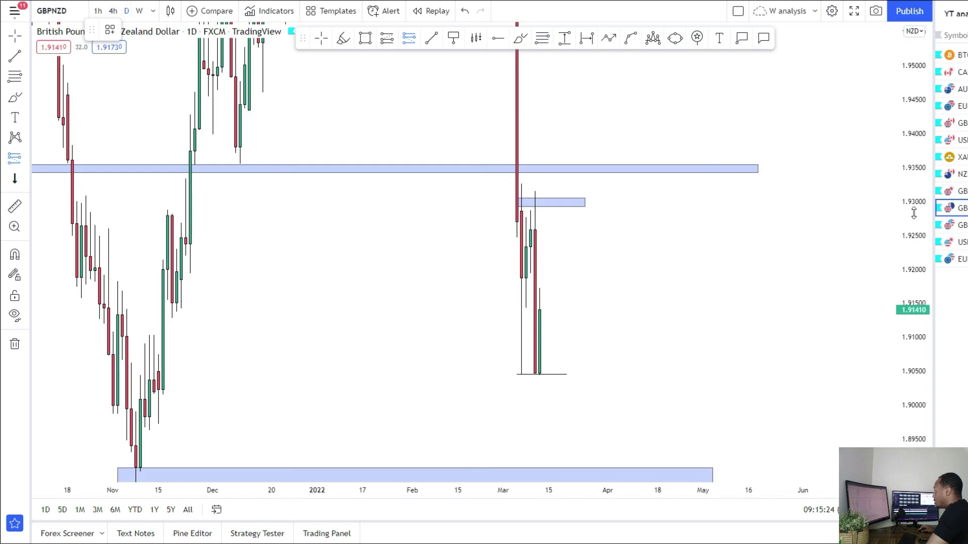
pyautogui.scroll(-3, 150, 150)
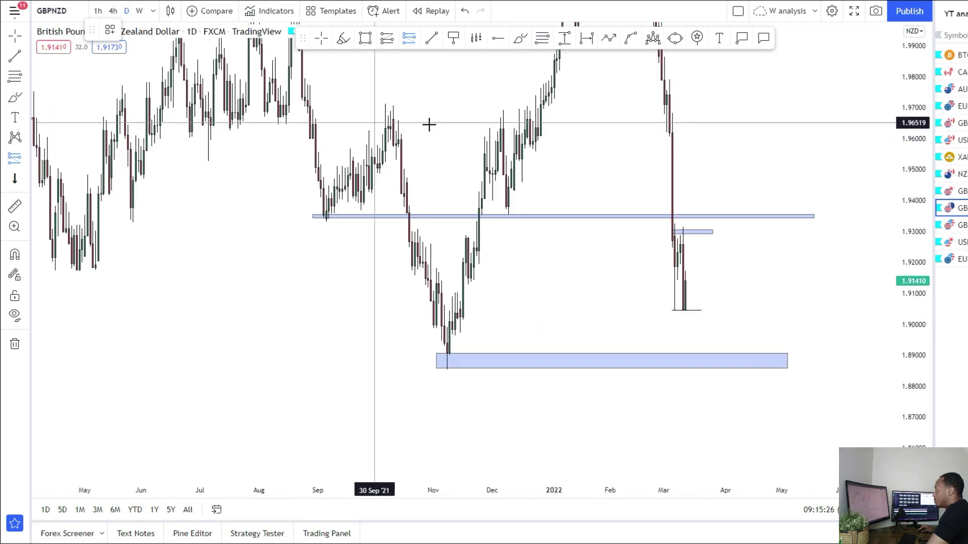
pyautogui.scroll(3, 545, 253)
pyautogui.click(113, 11)
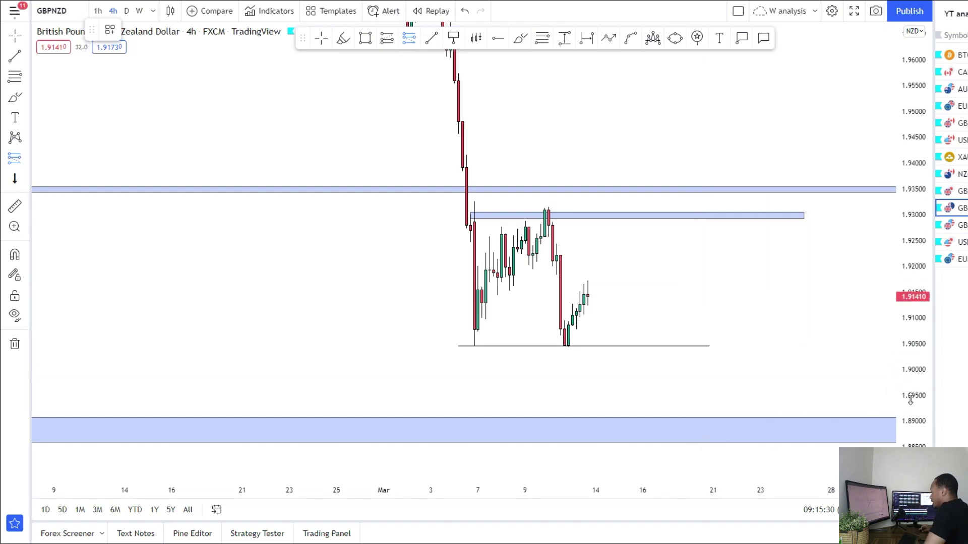
pyautogui.moveTo(911, 400); pyautogui.dragTo(765, 339)
pyautogui.scroll(3, 477, 242)
pyautogui.click(456, 234)
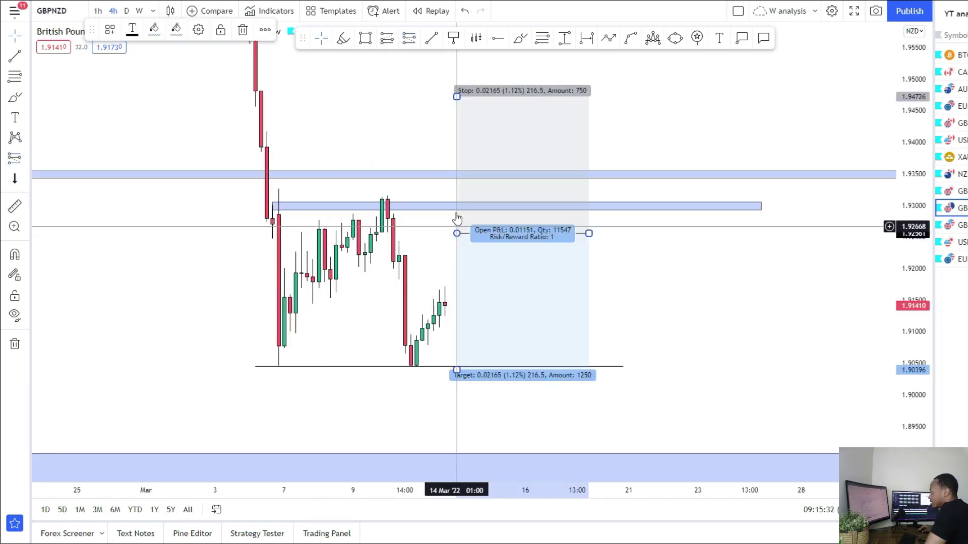
# Set the short position's stop to about 1.9359, above the upper zone, and its target to about 1.8881, inside the lower zone
pyautogui.moveTo(456, 96); pyautogui.dragTo(417, 167)
pyautogui.click(356, 350)
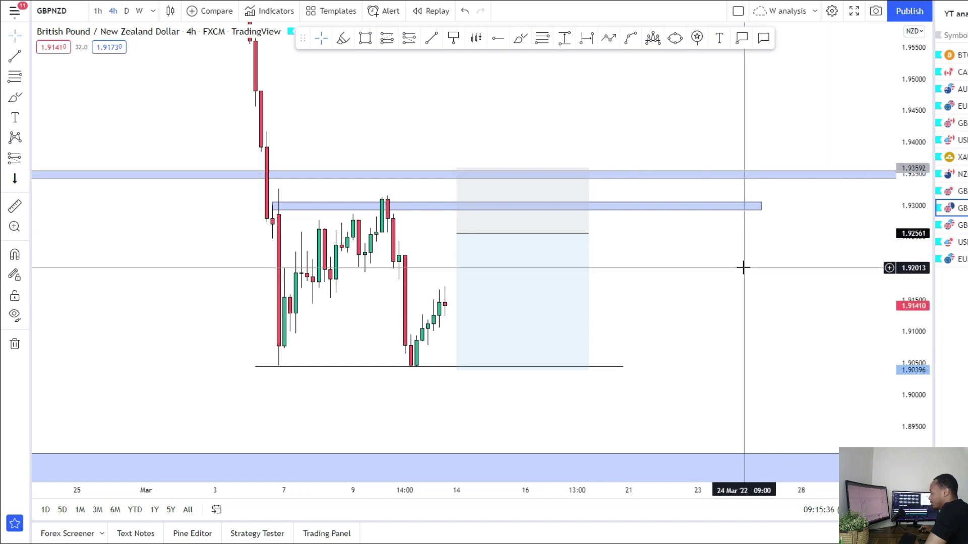
pyautogui.scroll(-2, 734, 282)
pyautogui.moveTo(740, 287); pyautogui.dragTo(743, 176)
pyautogui.moveTo(580, 258); pyautogui.dragTo(563, 359)
pyautogui.moveTo(525, 306); pyautogui.dragTo(447, 493)
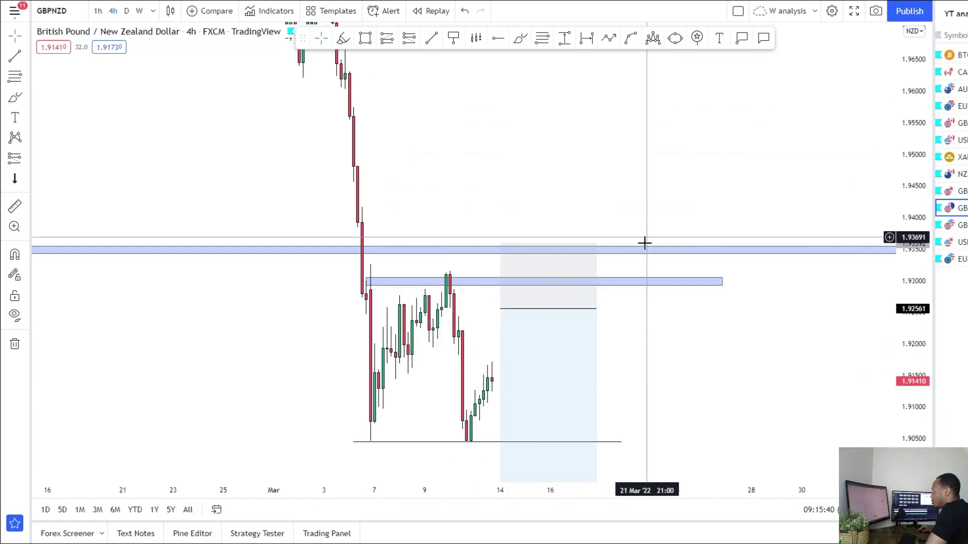
# On the daily chart, draw a resistance rectangle at about 1.9646–1.9672, from 4 October 2021 into June 2022
pyautogui.click(127, 12)
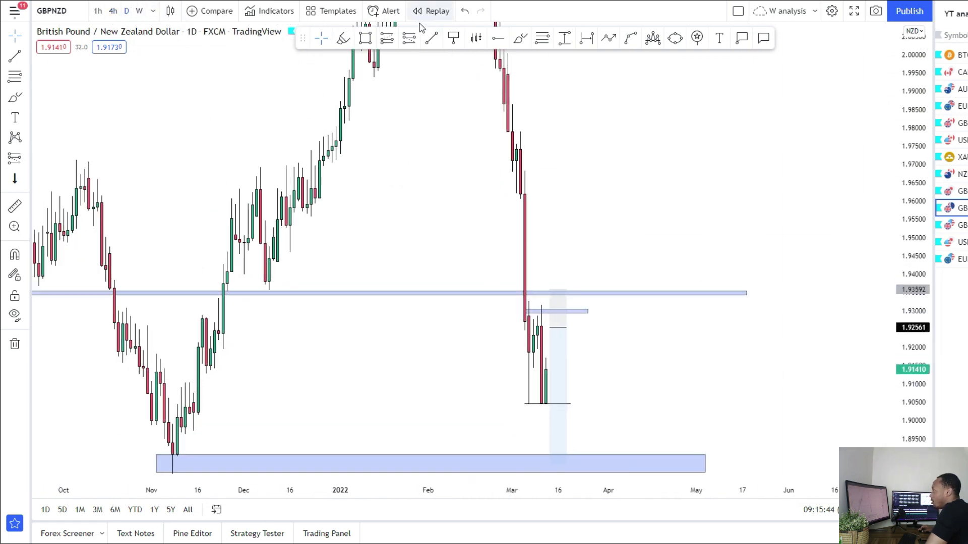
pyautogui.click(365, 38)
pyautogui.click(68, 175)
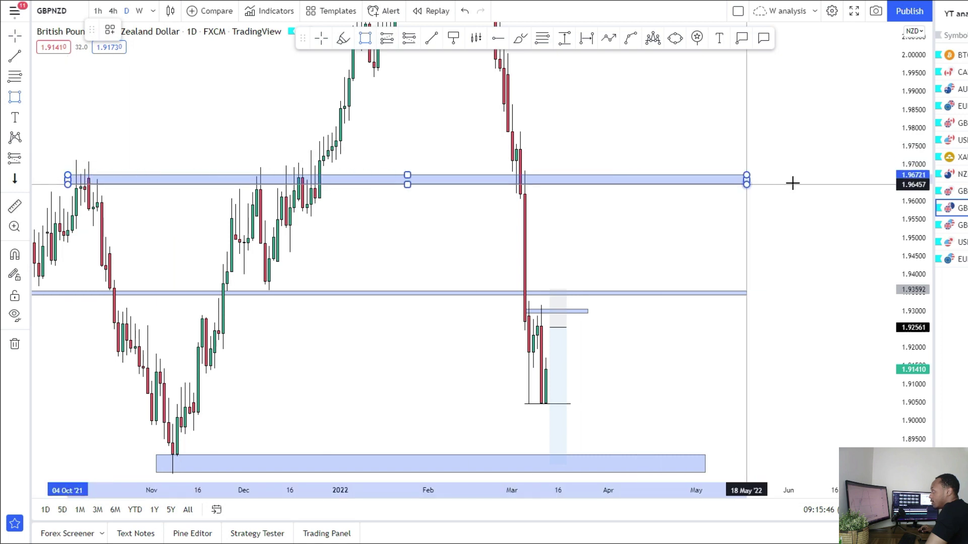
pyautogui.click(818, 182)
pyautogui.click(768, 348)
pyautogui.moveTo(696, 365); pyautogui.dragTo(699, 332)
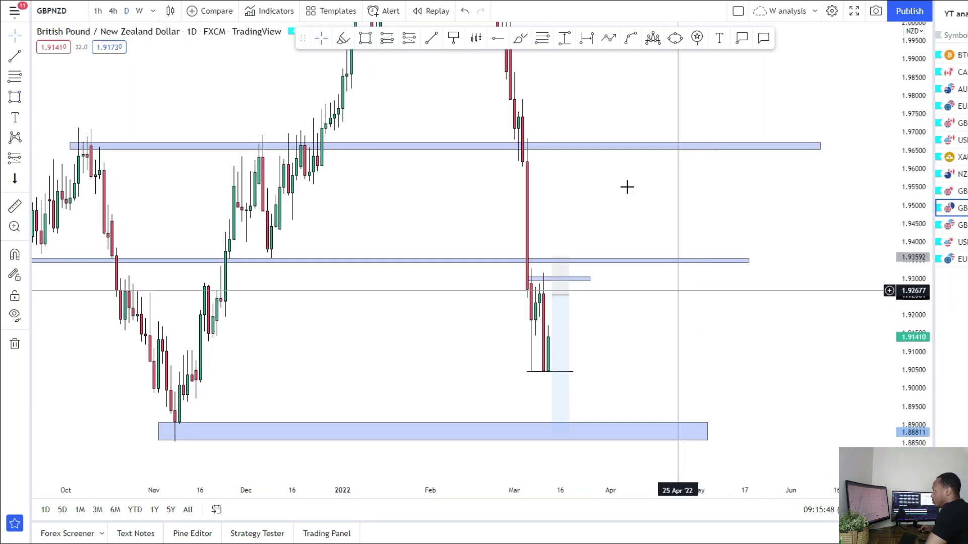
# Sketch a freehand price path up to the 1.965 resistance zone and down to the lowest zone, and undo it
pyautogui.moveTo(549, 290)
pyautogui.mouseDown()
pyautogui.moveTo(563, 236)
pyautogui.moveTo(618, 147)
pyautogui.moveTo(716, 406)
pyautogui.mouseUp()
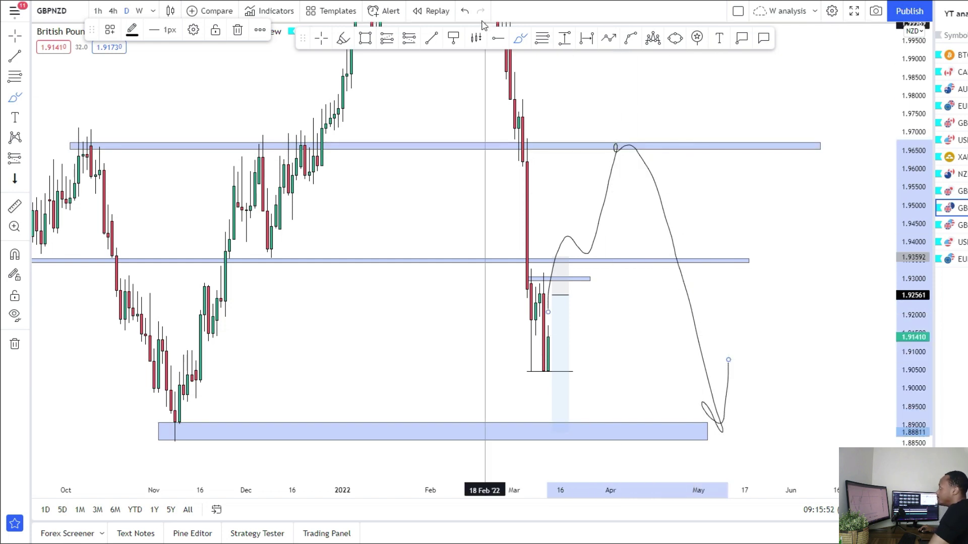
pyautogui.click(464, 11)
pyautogui.click(464, 10)
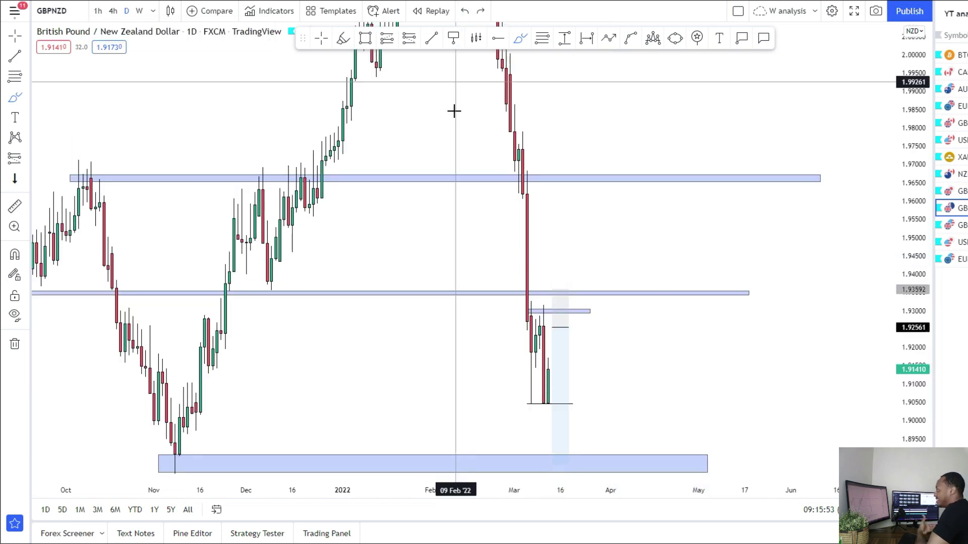
# Return to the 4-hour timeframe with the short position and surrounding zones in view
pyautogui.click(113, 11)
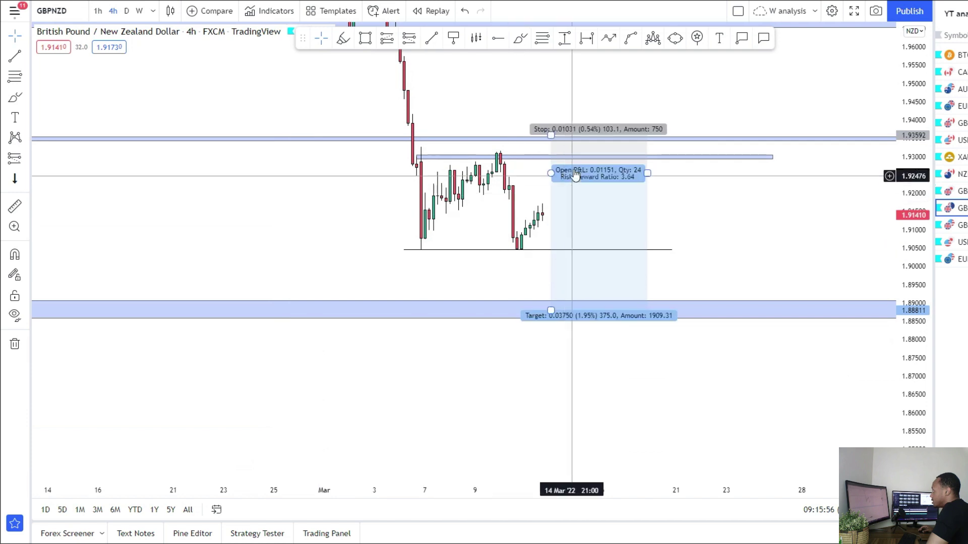
pyautogui.moveTo(915, 356); pyautogui.dragTo(907, 218)
pyautogui.moveTo(674, 176); pyautogui.dragTo(618, 276)
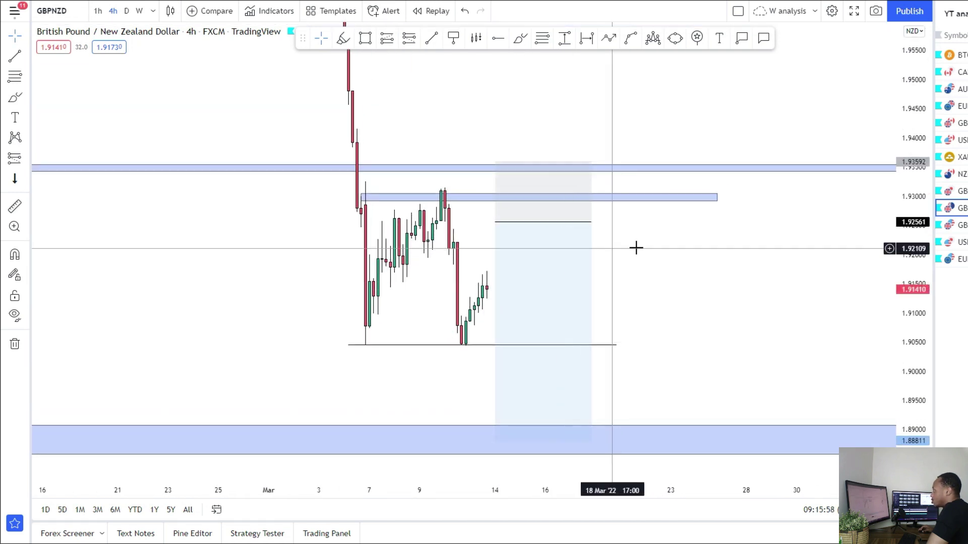
# Sketch a freehand breakout path with a pullback to the 1.935 zone and a further rise, and undo it
pyautogui.click(519, 38)
pyautogui.moveTo(605, 210)
pyautogui.mouseDown()
pyautogui.moveTo(669, 160)
pyautogui.moveTo(694, 72)
pyautogui.moveTo(700, 118)
pyautogui.mouseUp()
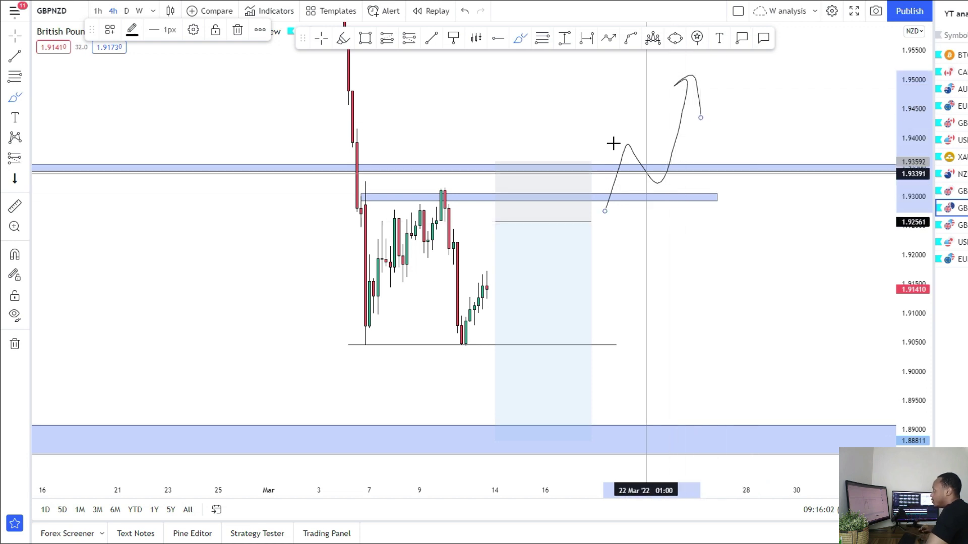
pyautogui.click(465, 12)
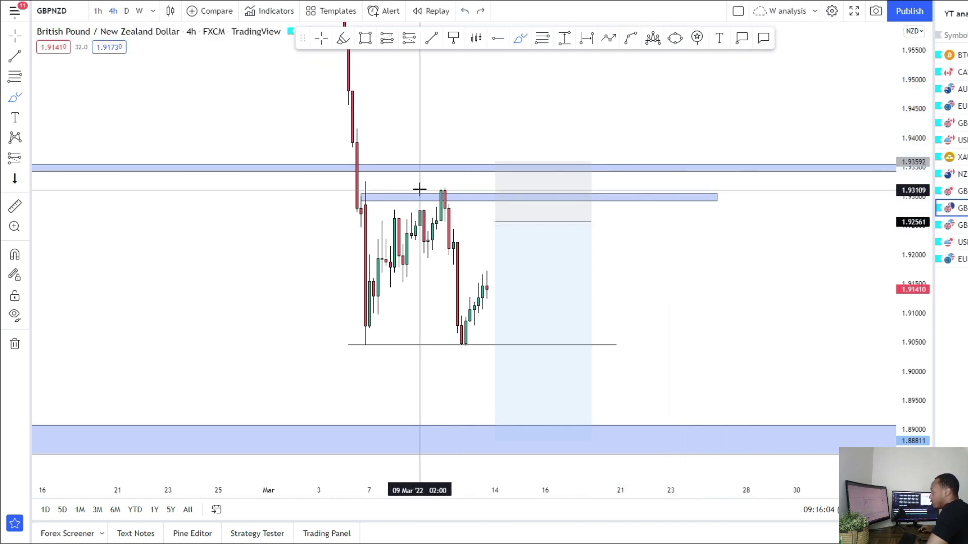
# Mark the 4-hour consolidation range with freehand brush lines along its highs at about 1.932 and lows at about 1.905
pyautogui.moveTo(412, 184); pyautogui.dragTo(570, 198)
pyautogui.moveTo(339, 186); pyautogui.dragTo(612, 188)
pyautogui.moveTo(343, 345); pyautogui.dragTo(578, 348)
pyautogui.moveTo(712, 299); pyautogui.dragTo(711, 241)
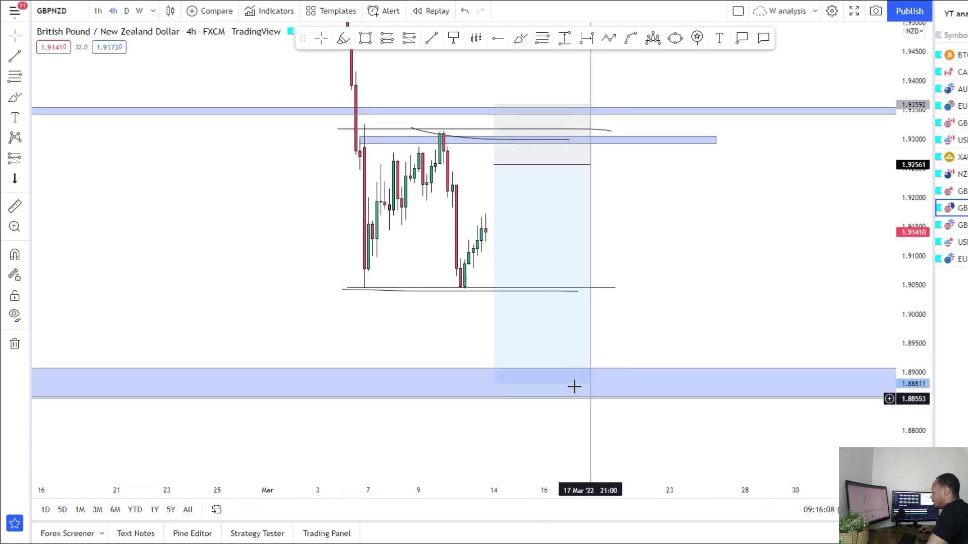
pyautogui.moveTo(703, 276); pyautogui.dragTo(744, 335)
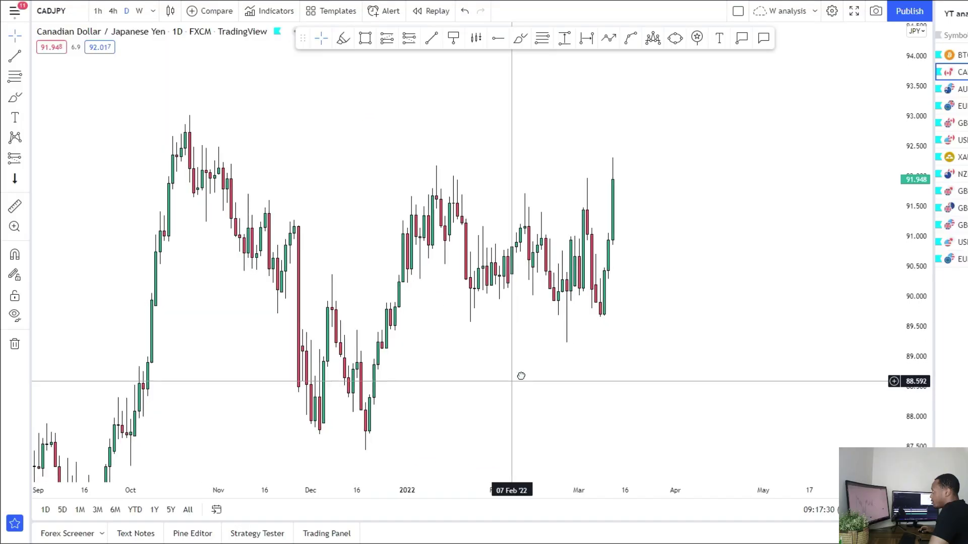
# Outline the January–March consolidation on the daily chart with a rectangle from about 91.85 to 89.89, and delete it
pyautogui.moveTo(519, 376); pyautogui.dragTo(561, 342)
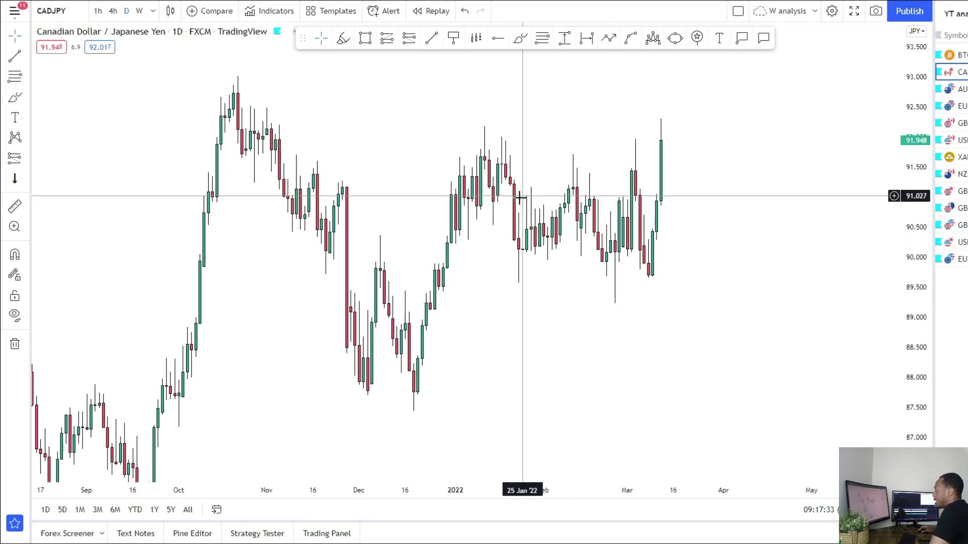
pyautogui.moveTo(602, 238); pyautogui.dragTo(574, 308)
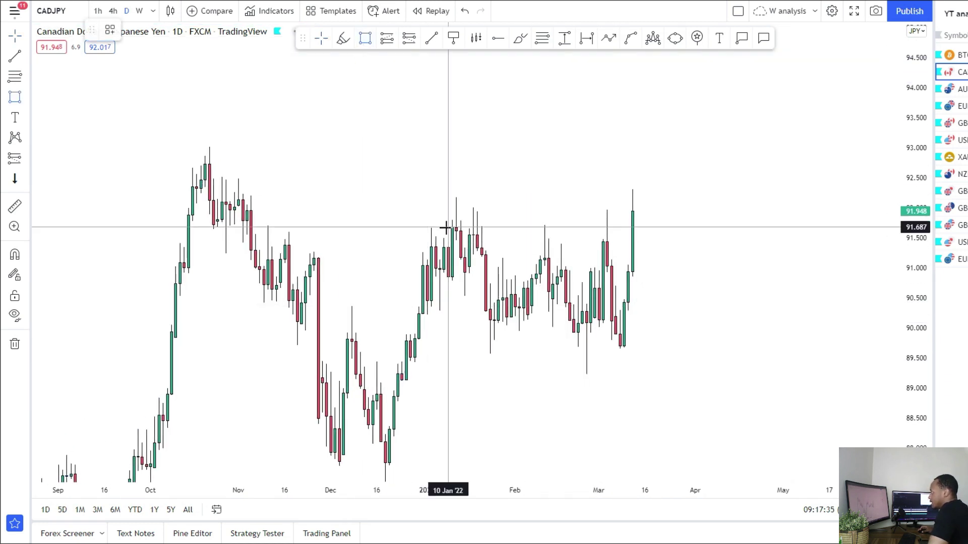
pyautogui.moveTo(427, 217)
pyautogui.mouseDown()
pyautogui.moveTo(532, 361)
pyautogui.moveTo(707, 336)
pyautogui.mouseUp()
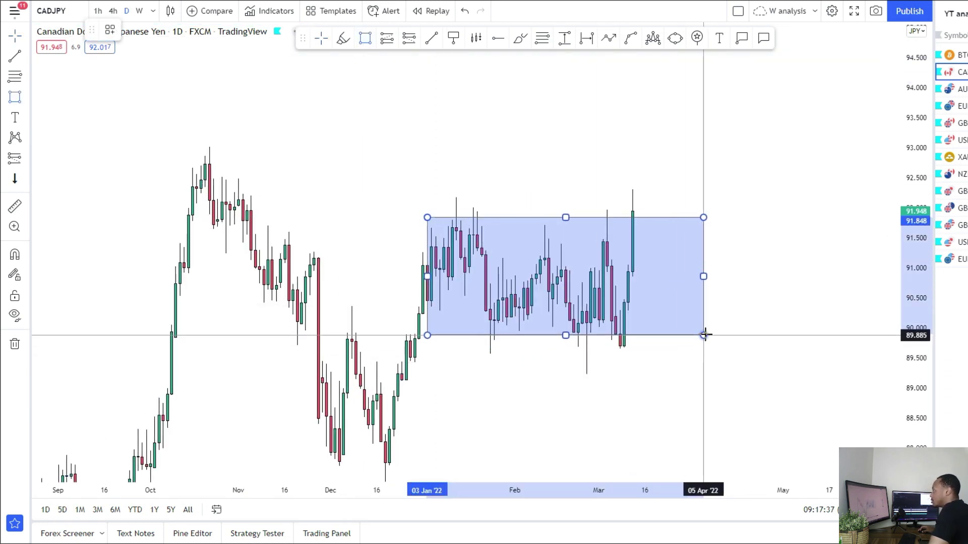
pyautogui.press('Delete')
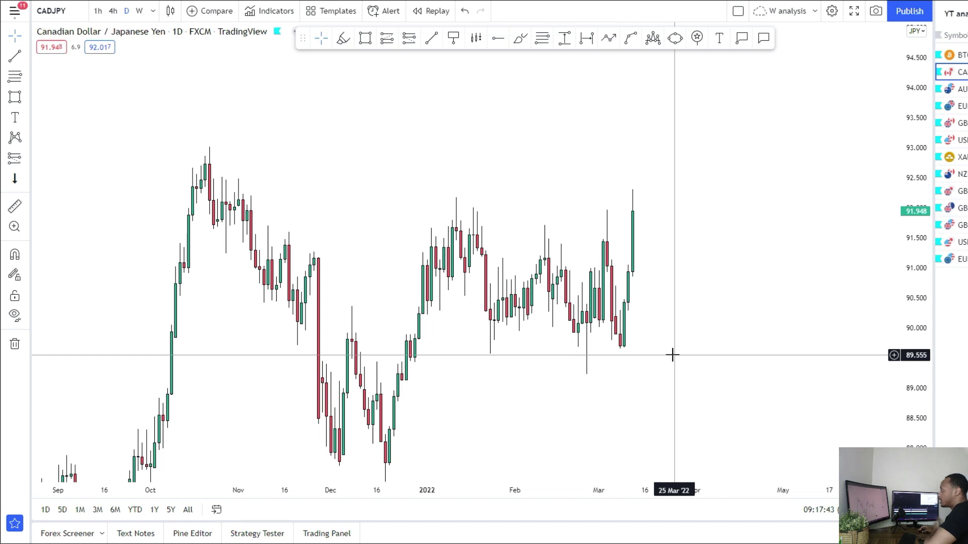
# Mark a thin resistance zone at about 91.7 along the consolidation highs, extending from early January past the latest candle
pyautogui.moveTo(667, 380); pyautogui.dragTo(675, 340)
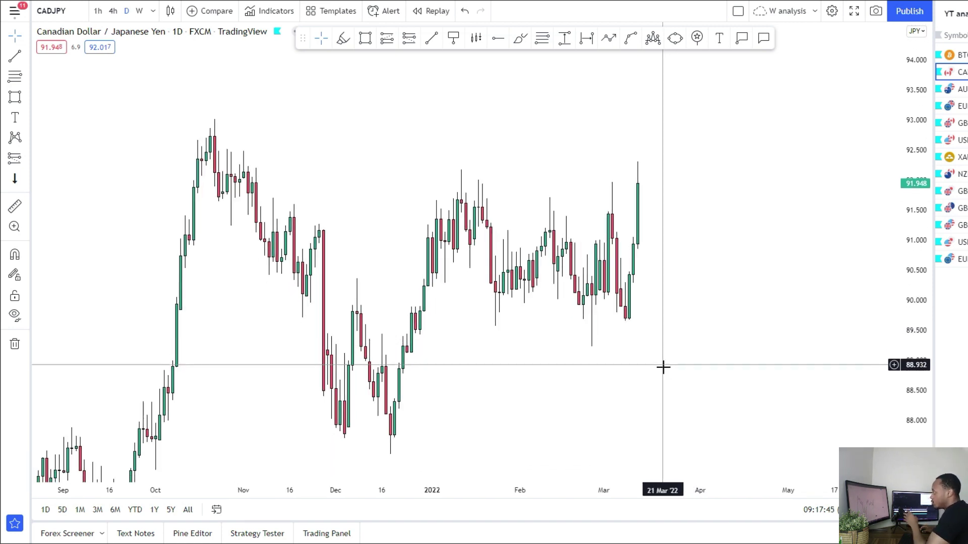
pyautogui.moveTo(638, 387); pyautogui.dragTo(606, 357)
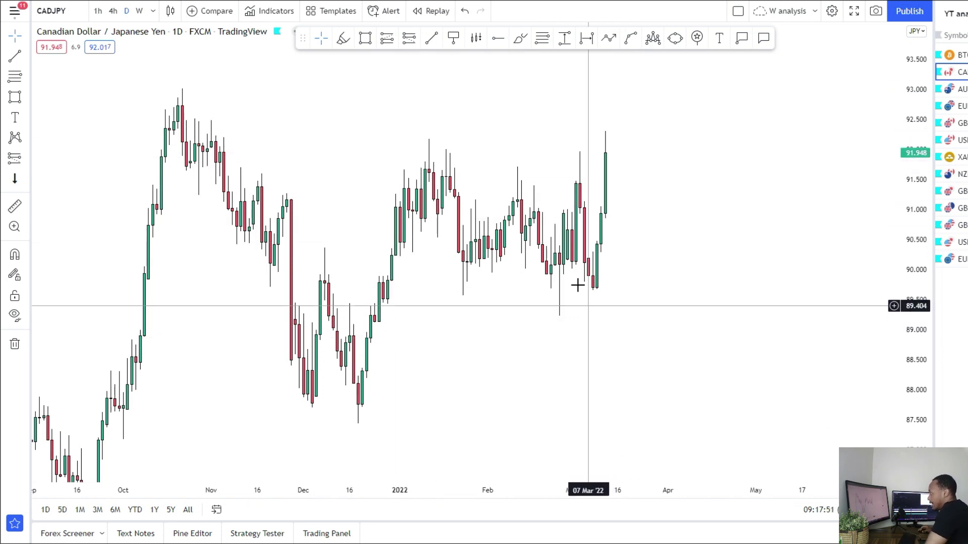
pyautogui.moveTo(581, 250); pyautogui.dragTo(567, 181)
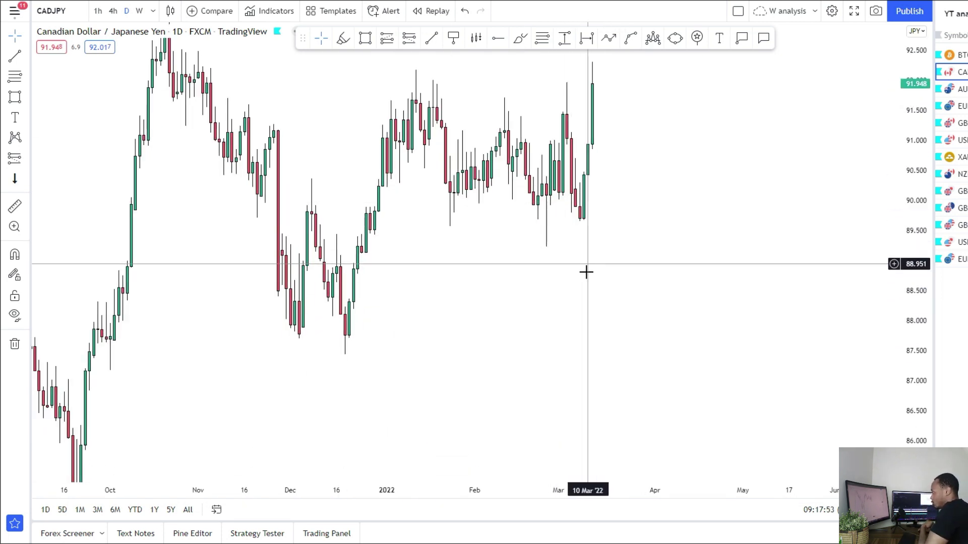
pyautogui.moveTo(626, 256); pyautogui.dragTo(603, 348)
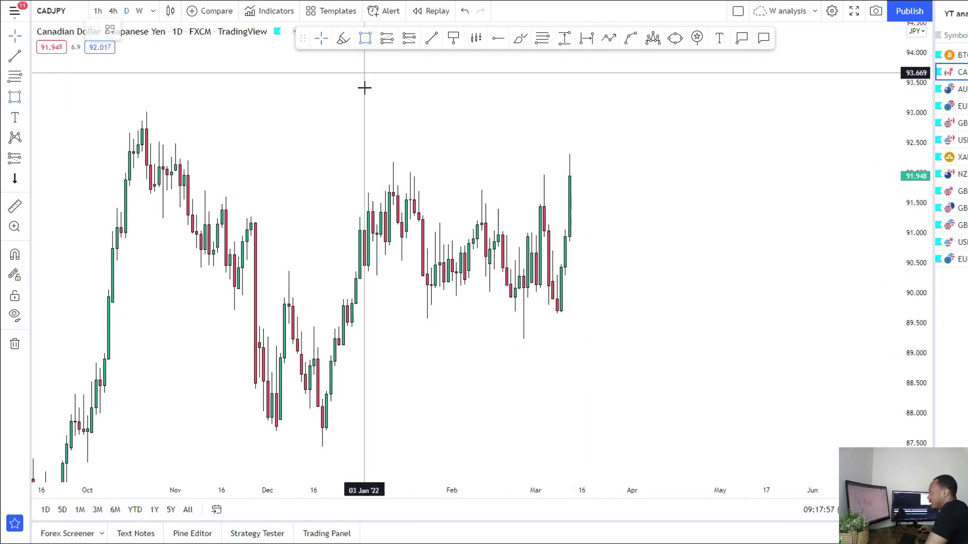
pyautogui.moveTo(371, 193); pyautogui.dragTo(708, 187)
pyautogui.click(609, 194)
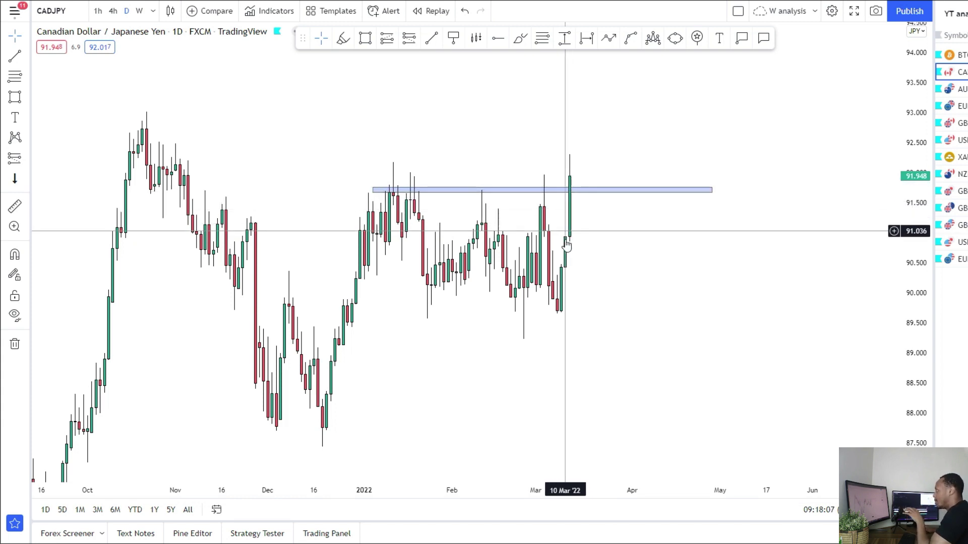
# Mark a thin support zone from about 90.102 to 89.998, running from 29 Dec '21 to 04 May '22
pyautogui.click(368, 44)
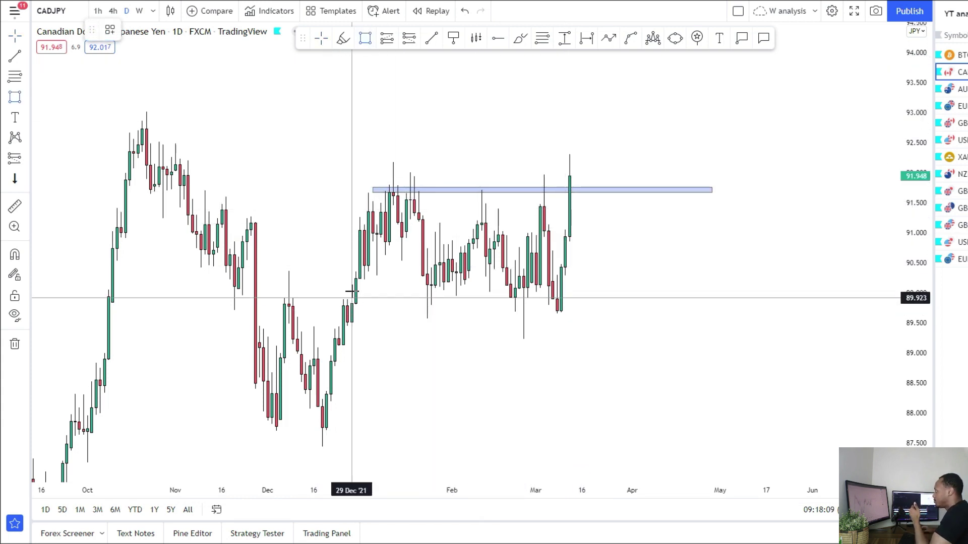
pyautogui.click(352, 286)
pyautogui.click(729, 294)
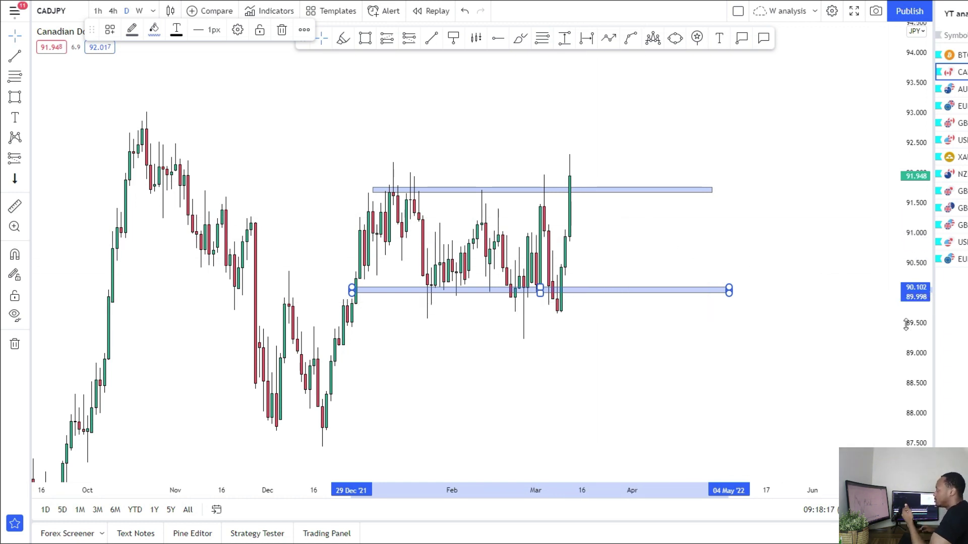
pyautogui.moveTo(913, 337); pyautogui.dragTo(911, 307)
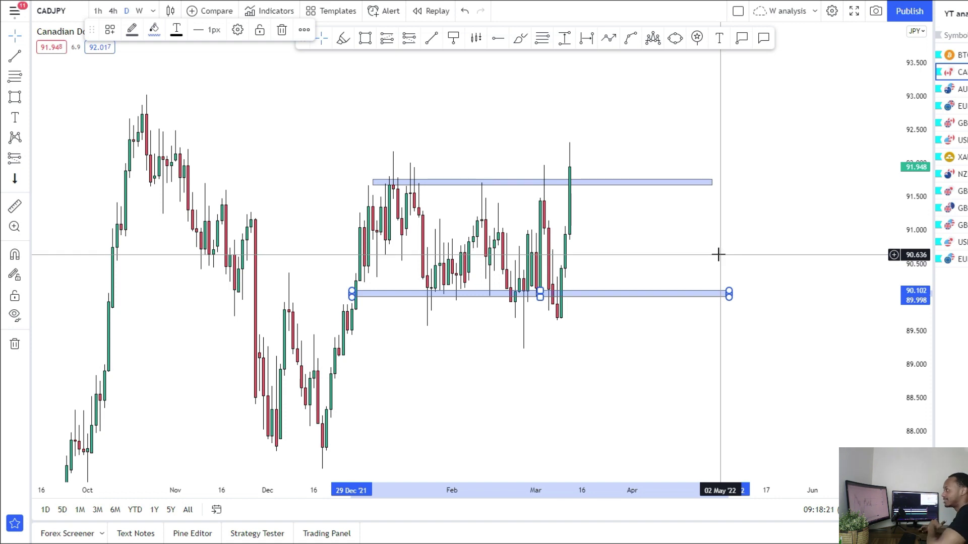
# Mark an upper resistance zone from about 93.030 to 92.717 at the October high, extending to 10 May '22
pyautogui.moveTo(612, 335); pyautogui.dragTo(577, 279)
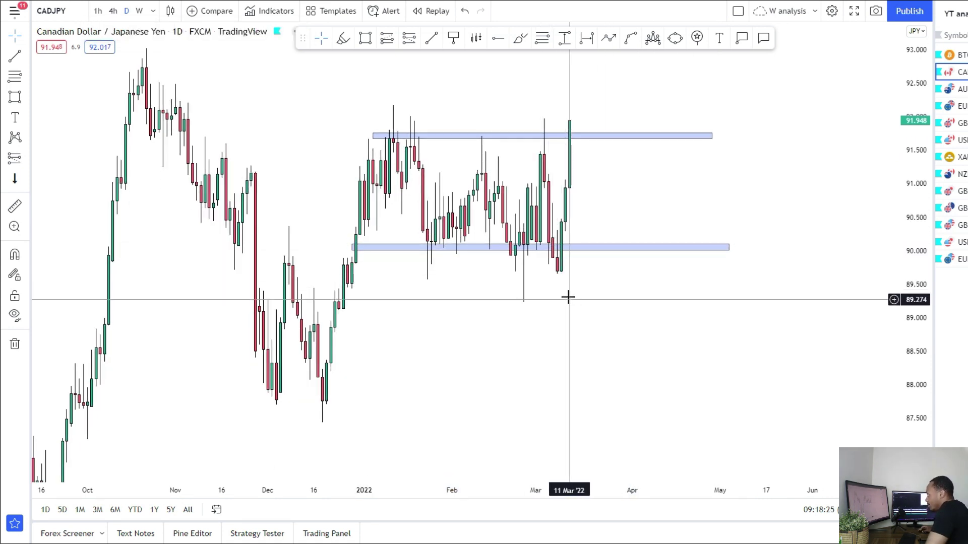
pyautogui.moveTo(566, 296); pyautogui.dragTo(565, 260)
pyautogui.click(562, 210)
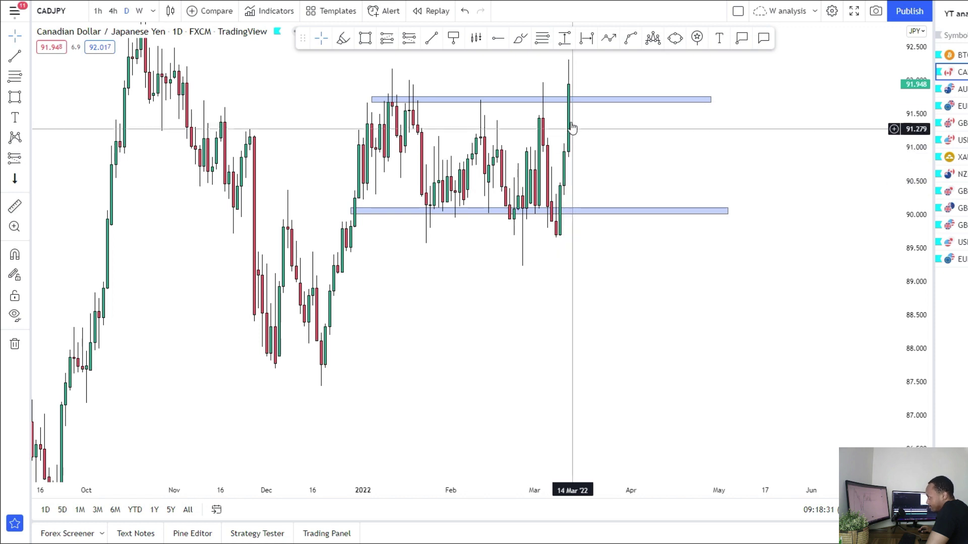
pyautogui.moveTo(600, 149); pyautogui.dragTo(601, 268)
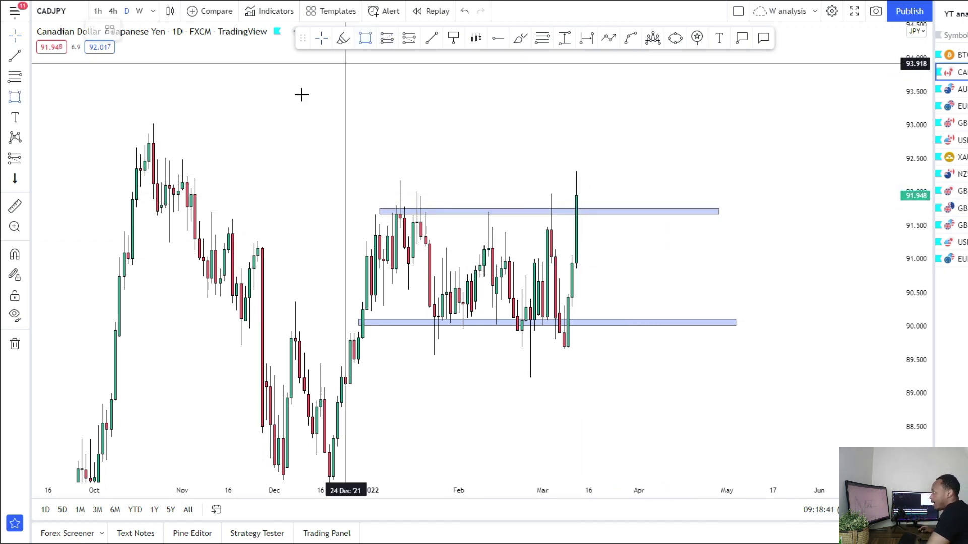
pyautogui.moveTo(138, 123)
pyautogui.mouseDown()
pyautogui.moveTo(599, 147)
pyautogui.moveTo(752, 145)
pyautogui.mouseUp()
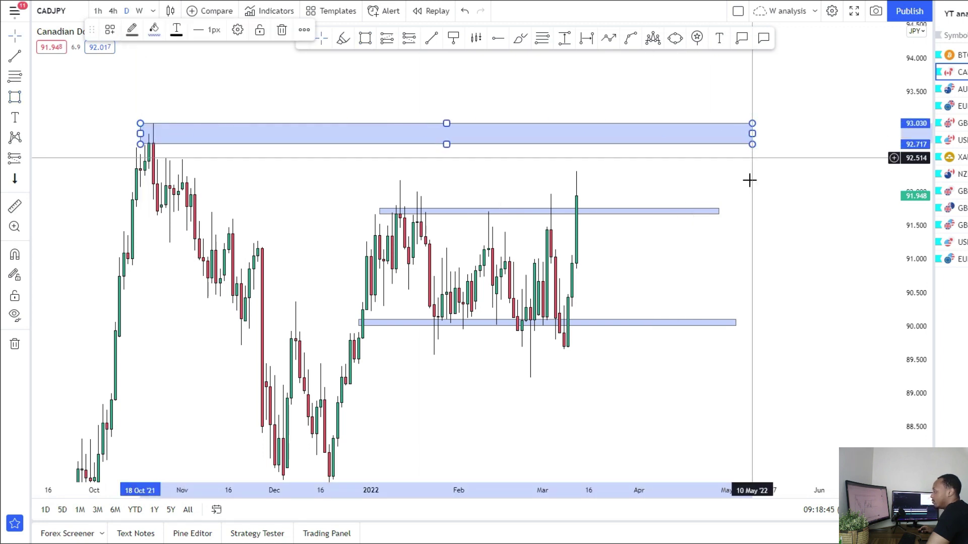
pyautogui.moveTo(911, 244); pyautogui.dragTo(897, 286)
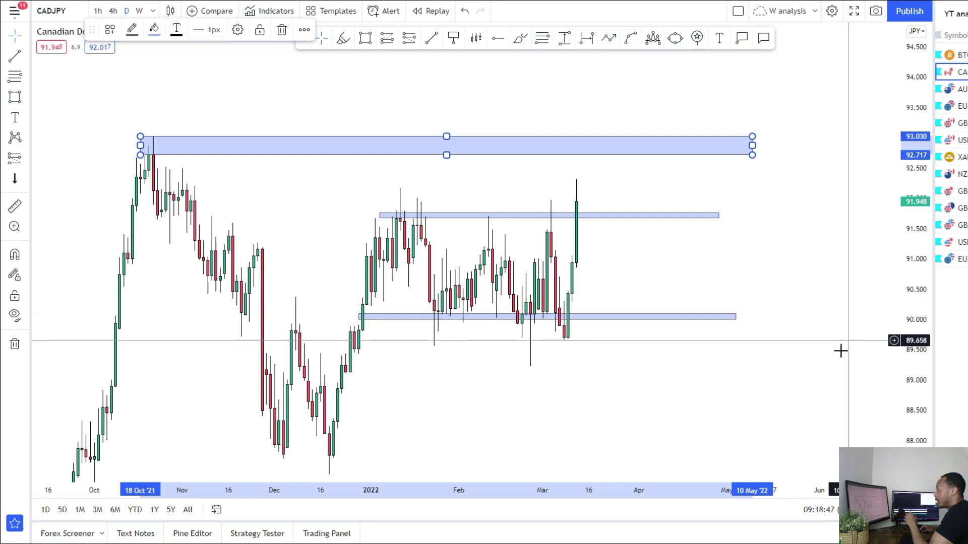
pyautogui.click(788, 147)
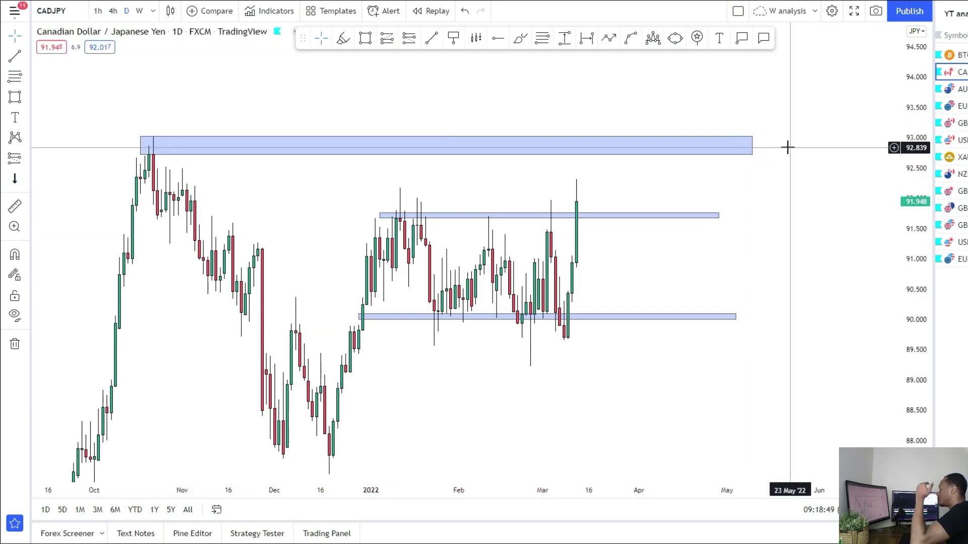
# Mark a lower support zone from about 88.002 to 87.749 at the December lows, running from 26 Nov '21 to 01 Jun '22
pyautogui.moveTo(742, 344); pyautogui.dragTo(741, 250)
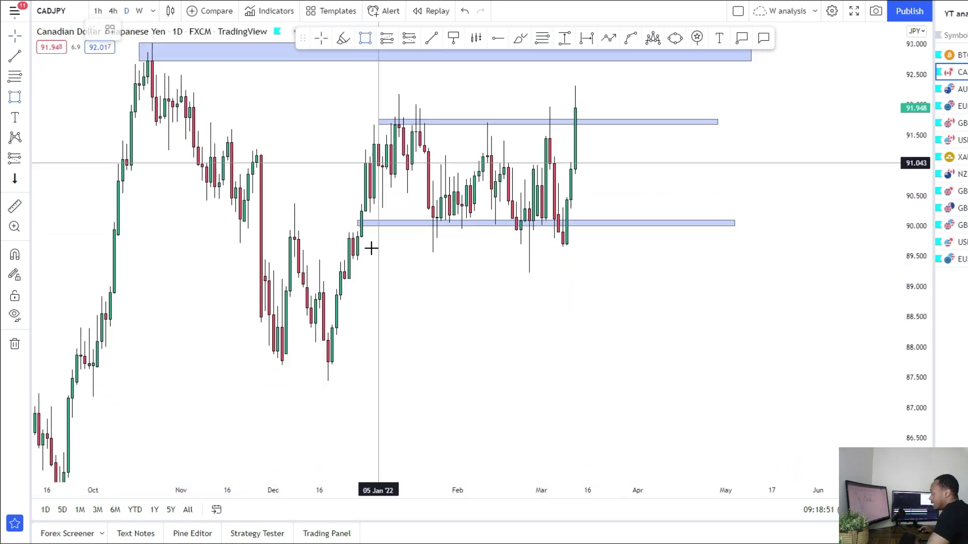
pyautogui.moveTo(261, 348)
pyautogui.mouseDown()
pyautogui.moveTo(400, 369)
pyautogui.moveTo(818, 363)
pyautogui.mouseUp()
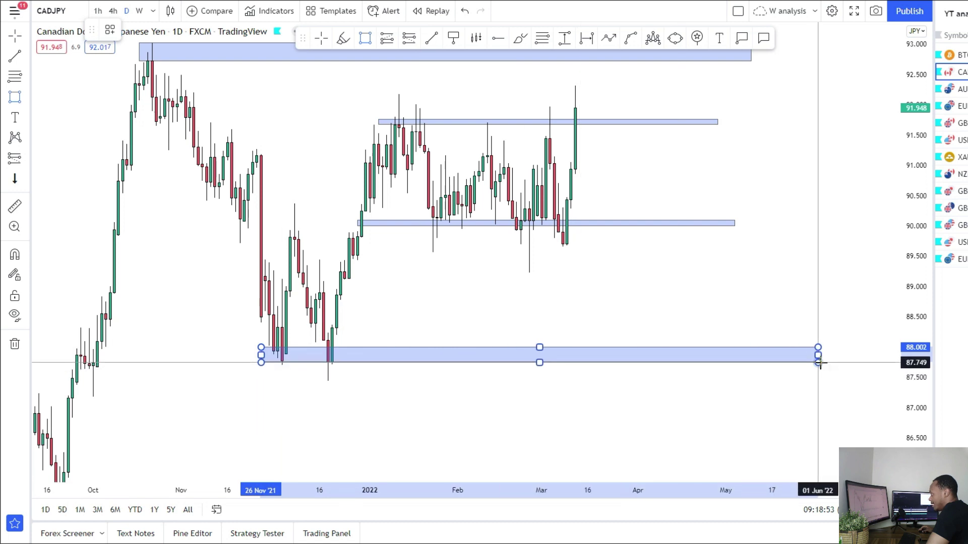
pyautogui.click(601, 302)
pyautogui.moveTo(600, 302); pyautogui.dragTo(603, 396)
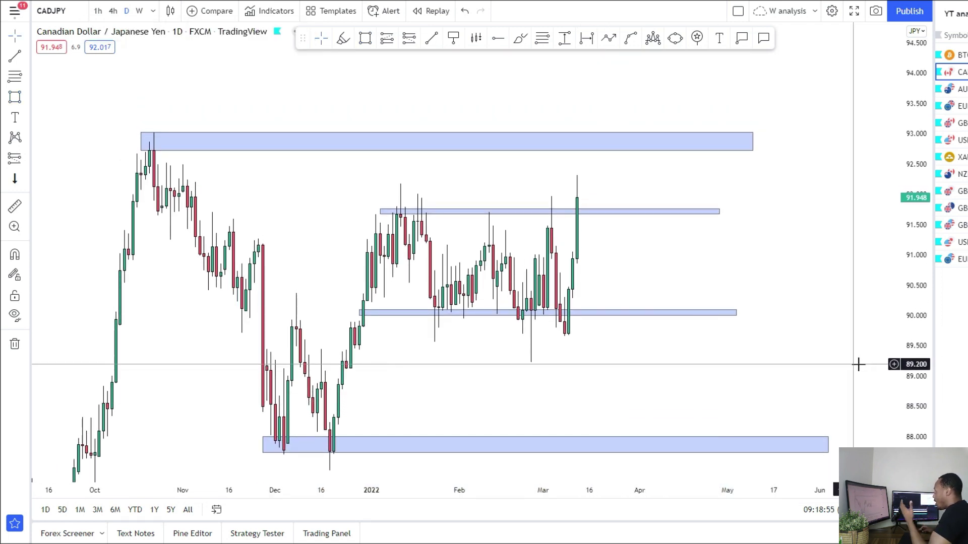
pyautogui.moveTo(911, 420); pyautogui.dragTo(784, 380)
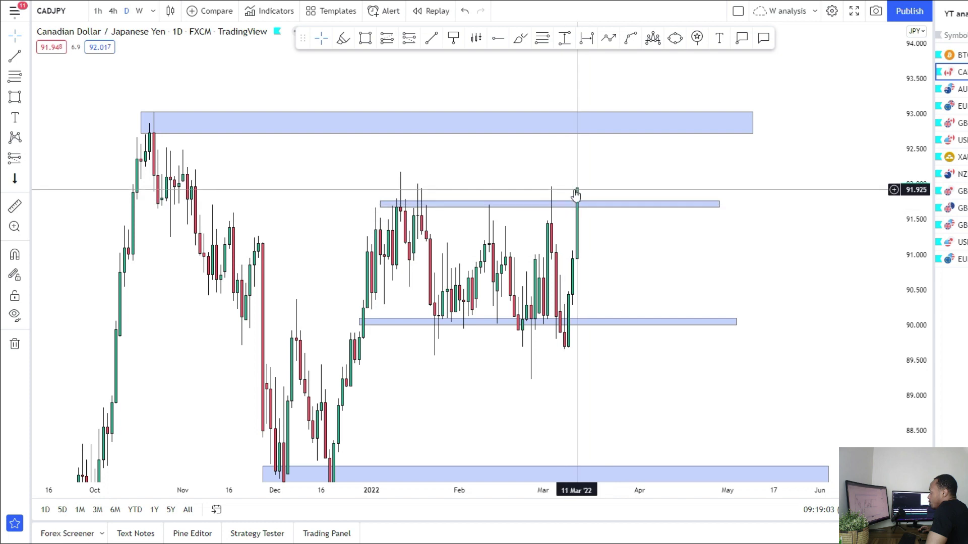
# On the 4-hour chart, sketch a freehand path consolidating on the 91.7 zone and rising with an arrow into the upper resistance zone
pyautogui.click(113, 11)
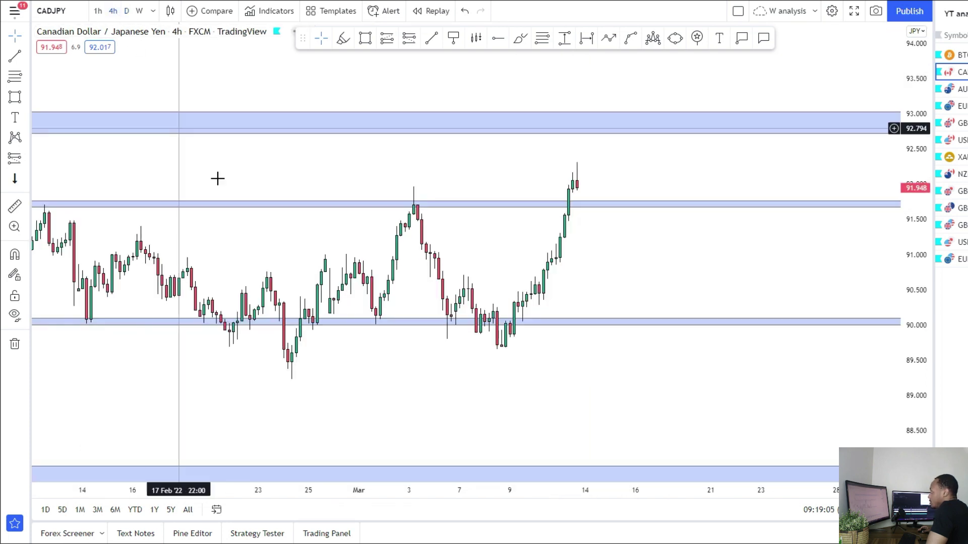
pyautogui.moveTo(918, 424); pyautogui.dragTo(919, 302)
pyautogui.moveTo(748, 298); pyautogui.dragTo(696, 378)
pyautogui.scroll(2, 537, 122)
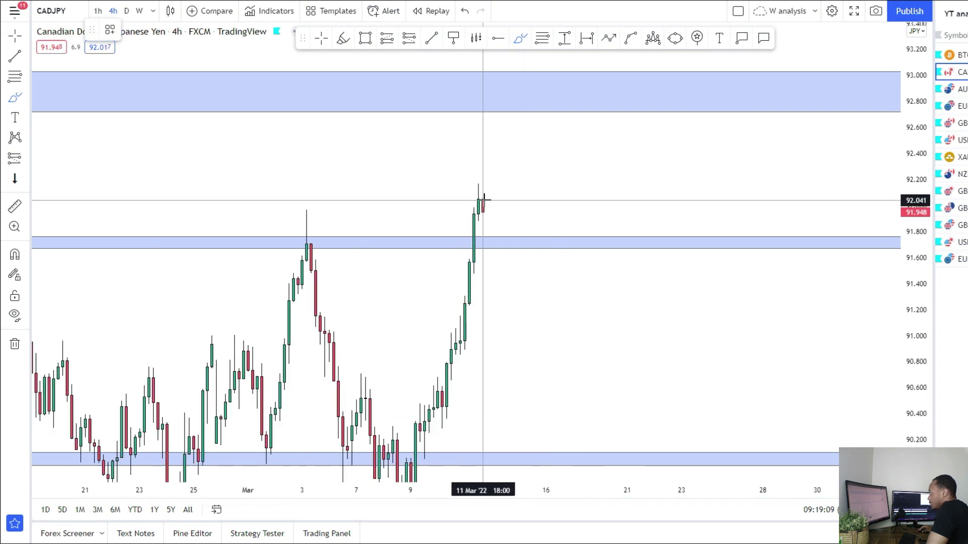
pyautogui.moveTo(483, 214); pyautogui.dragTo(489, 237)
pyautogui.moveTo(547, 230); pyautogui.dragTo(551, 228)
pyautogui.moveTo(480, 238)
pyautogui.mouseDown()
pyautogui.moveTo(577, 240)
pyautogui.moveTo(579, 82)
pyautogui.moveTo(590, 110)
pyautogui.mouseUp()
# Measure the projected rise from the 91.7 zone to the arrow tip in the upper resistance zone, and clear the measurement
pyautogui.click(15, 207)
pyautogui.click(532, 240)
pyautogui.click(586, 86)
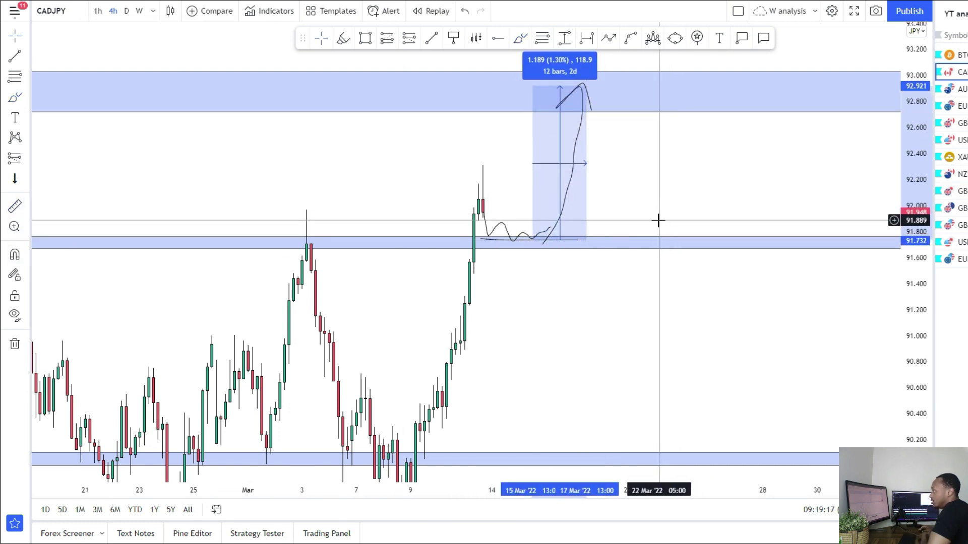
pyautogui.click(607, 212)
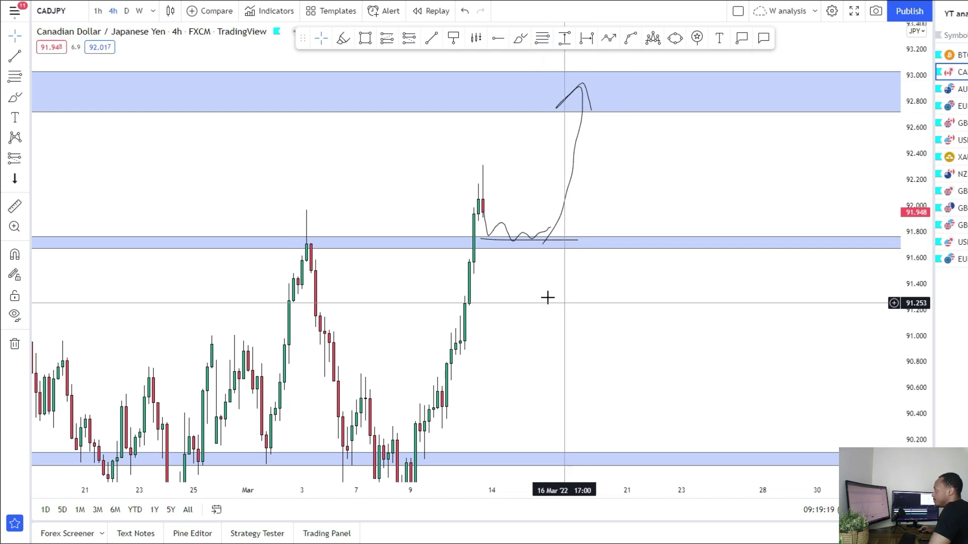
# Place a long position with entry at about 91.819, stop at about 91.532 and target at about 92.834
pyautogui.click(27, 158)
pyautogui.click(75, 182)
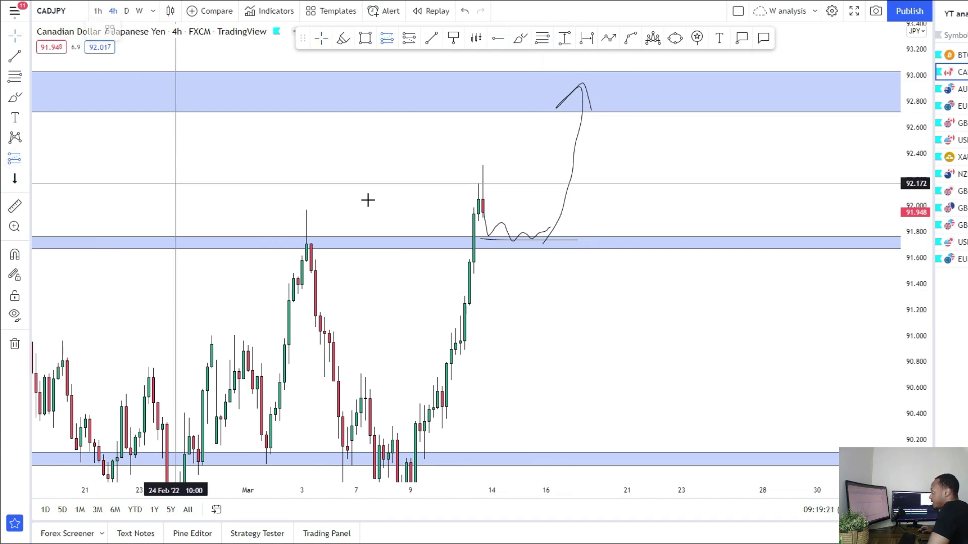
pyautogui.click(542, 229)
pyautogui.moveTo(542, 309); pyautogui.dragTo(542, 267)
pyautogui.moveTo(542, 149); pyautogui.dragTo(547, 95)
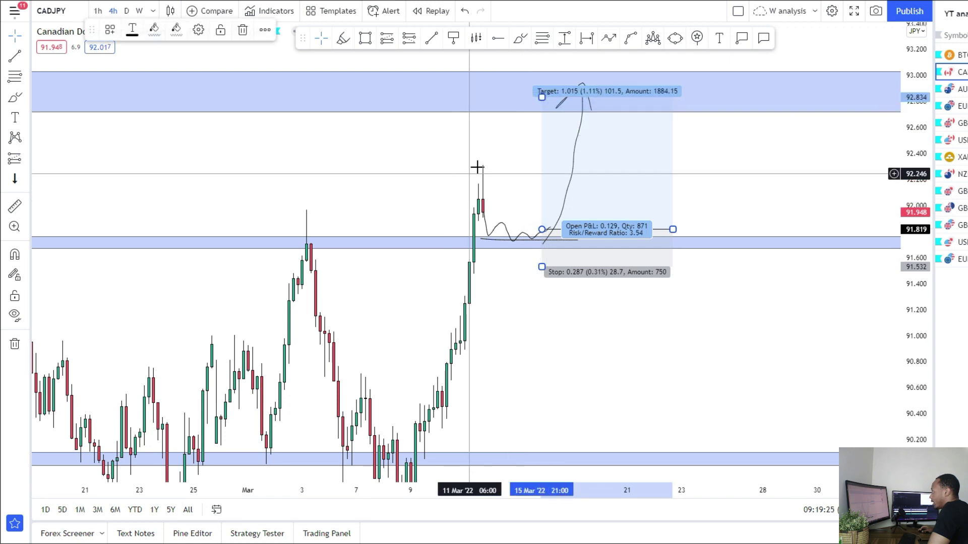
# Sketch a freehand bearish path breaking below the 91.7 zone, retesting it from beneath and falling with an arrow to the 90.0 zone
pyautogui.moveTo(516, 284); pyautogui.dragTo(517, 222)
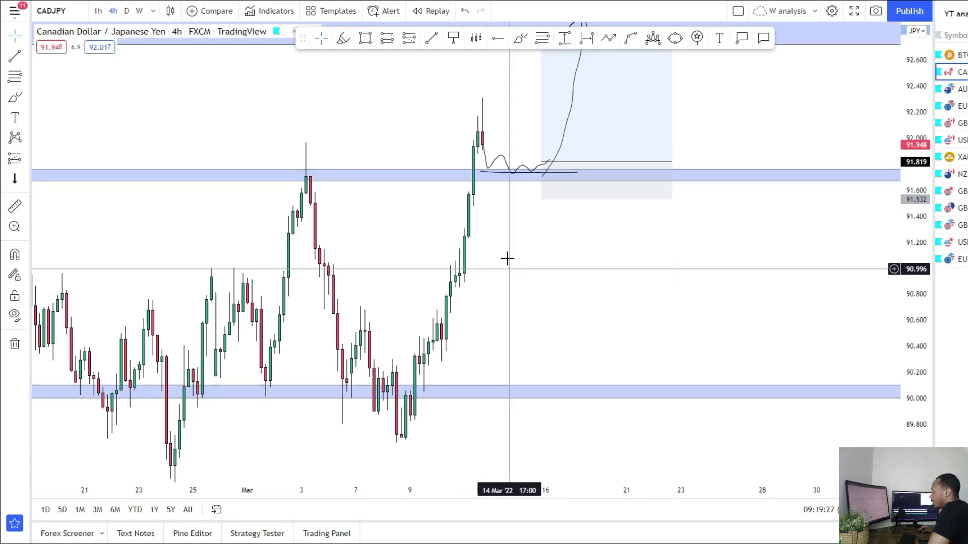
pyautogui.click(520, 38)
pyautogui.moveTo(480, 106)
pyautogui.mouseDown()
pyautogui.moveTo(518, 214)
pyautogui.moveTo(557, 201)
pyautogui.moveTo(586, 213)
pyautogui.mouseUp()
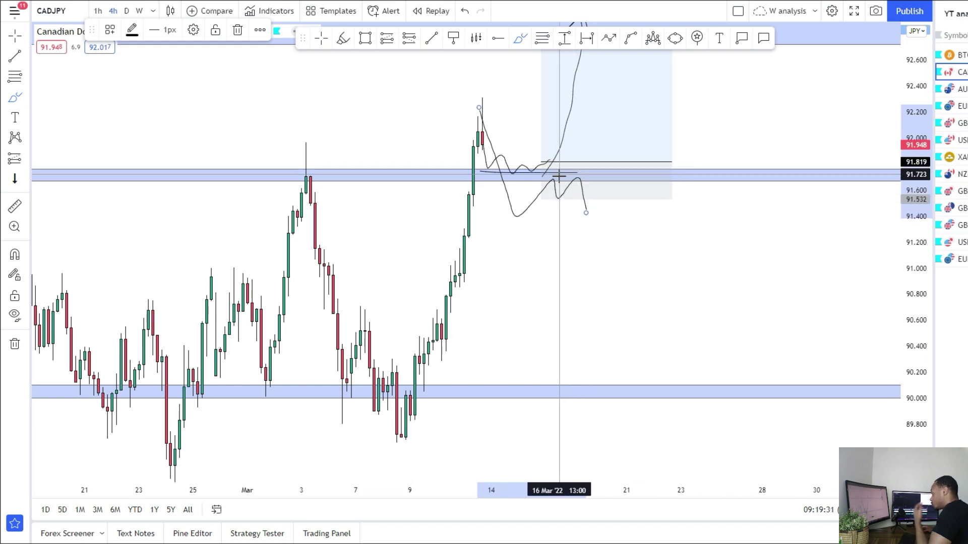
pyautogui.moveTo(576, 177)
pyautogui.mouseDown()
pyautogui.moveTo(626, 332)
pyautogui.moveTo(631, 404)
pyautogui.mouseUp()
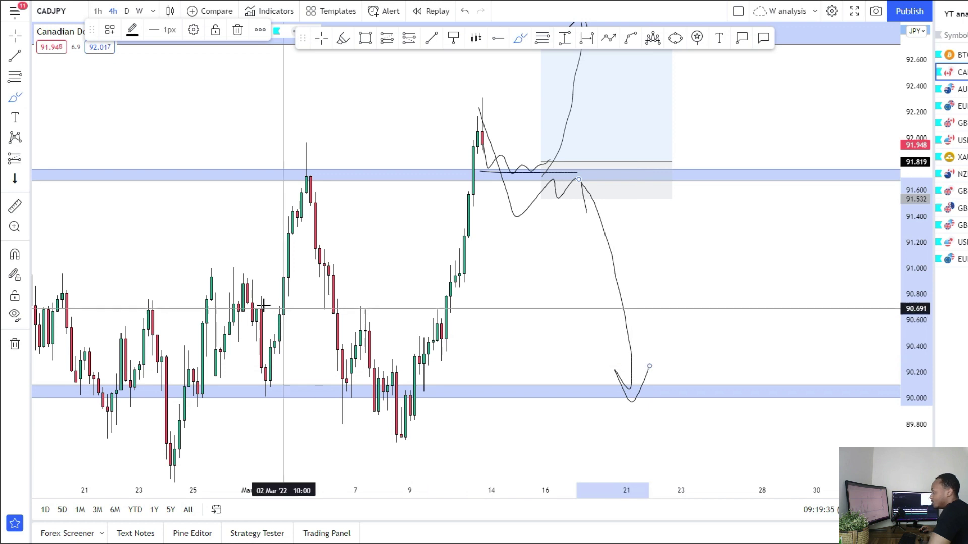
# Place a short position on CADJPY with entry at about 91.649, stop at about 91.967 and target at about 90.103
pyautogui.scroll(-2, 462, 270)
pyautogui.scroll(-2, 463, 270)
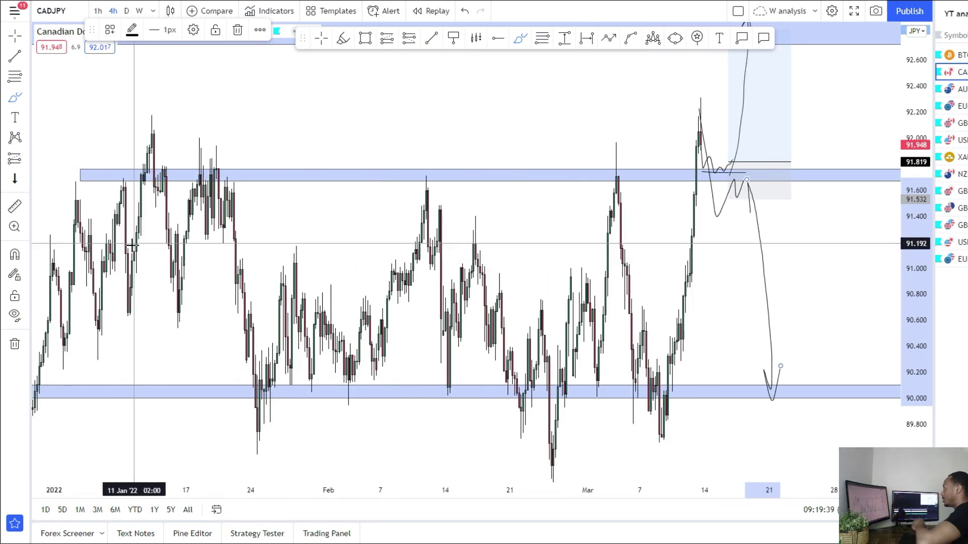
pyautogui.scroll(4, 146, 242)
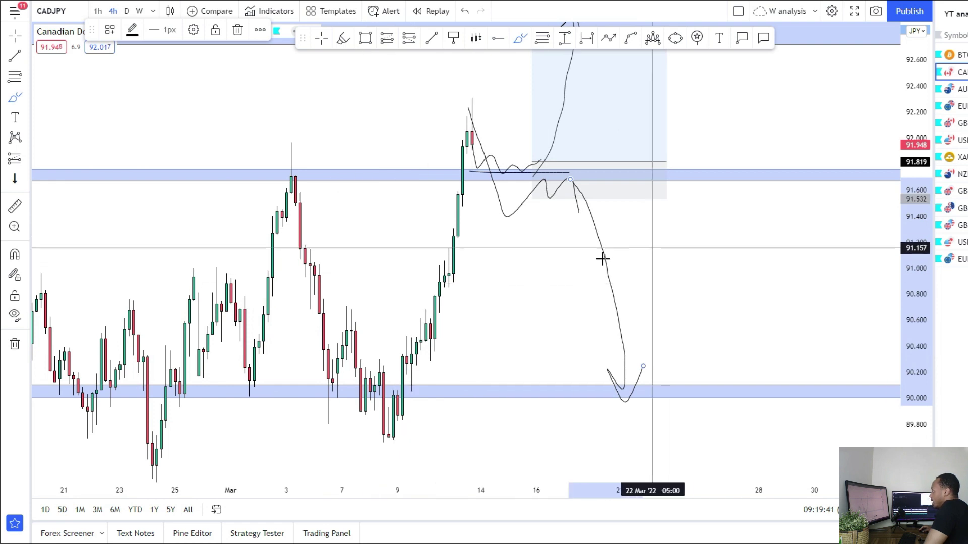
pyautogui.click(27, 158)
pyautogui.click(55, 179)
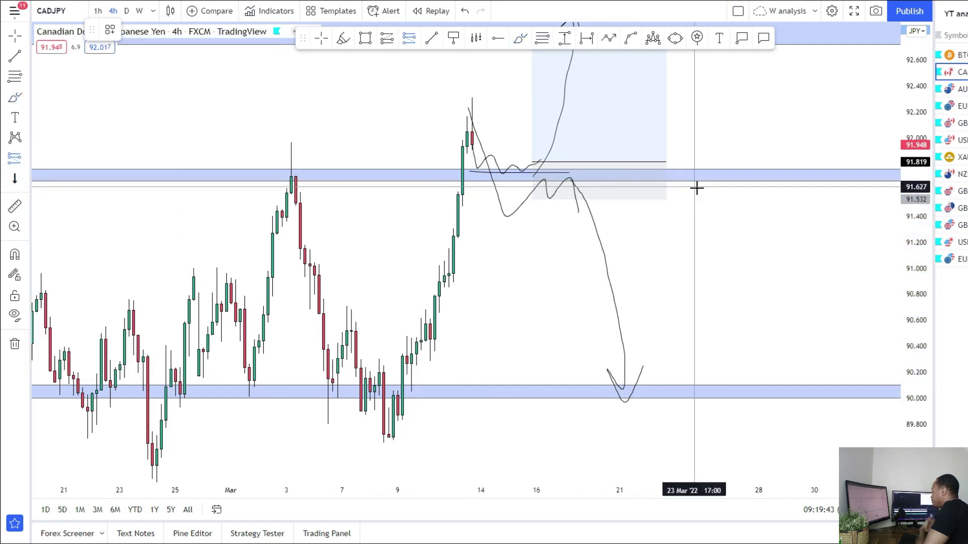
pyautogui.click(712, 184)
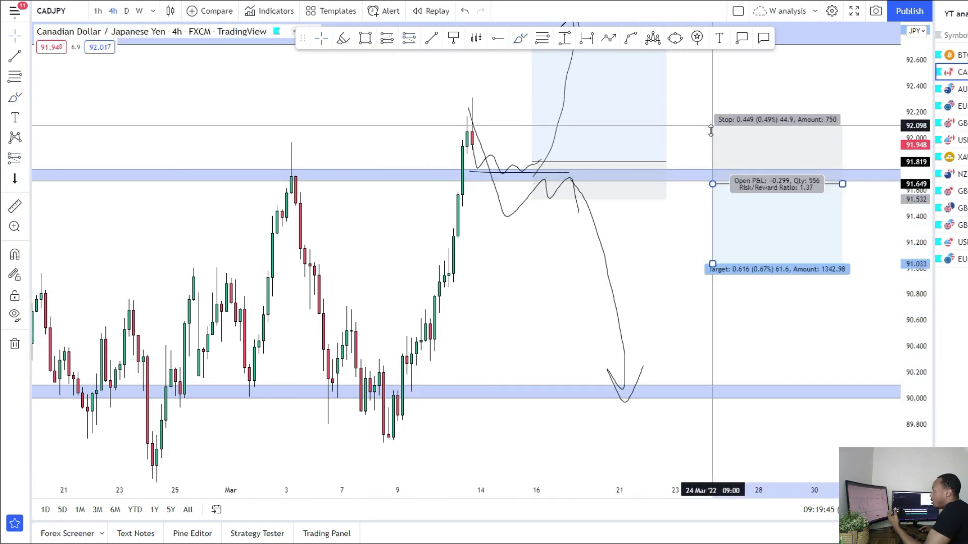
pyautogui.moveTo(704, 271)
pyautogui.mouseDown()
pyautogui.moveTo(676, 249)
pyautogui.moveTo(685, 362)
pyautogui.mouseUp()
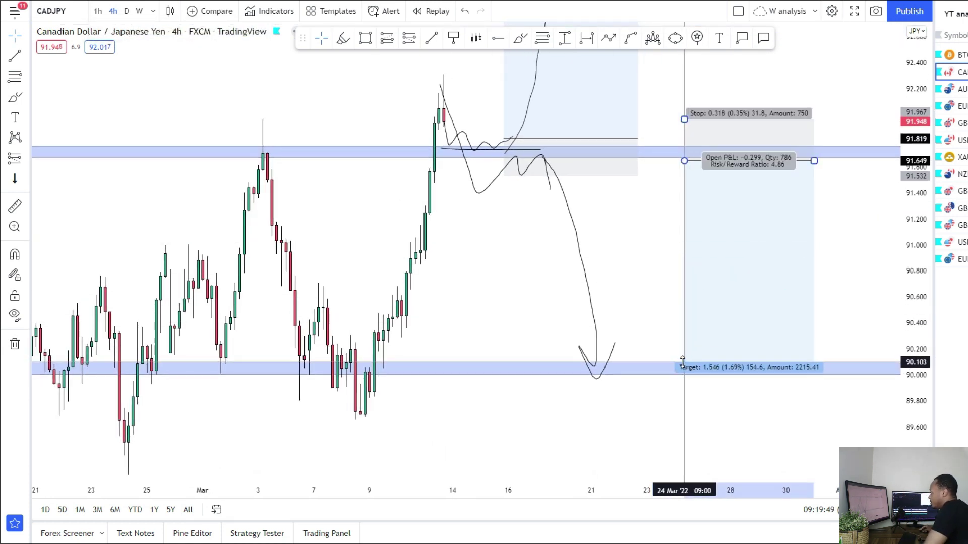
pyautogui.moveTo(600, 262); pyautogui.dragTo(557, 325)
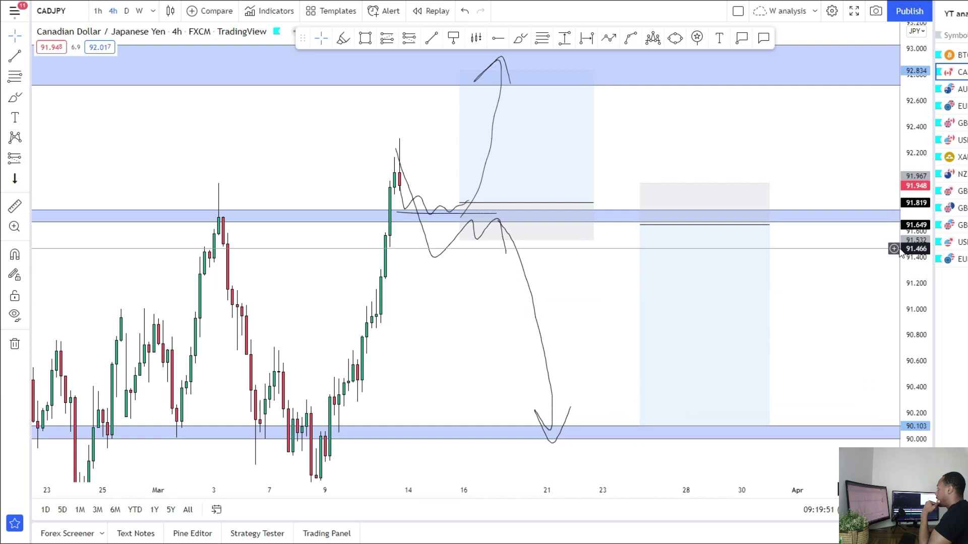
pyautogui.moveTo(902, 240); pyautogui.dragTo(901, 253)
pyautogui.moveTo(838, 281); pyautogui.dragTo(835, 285)
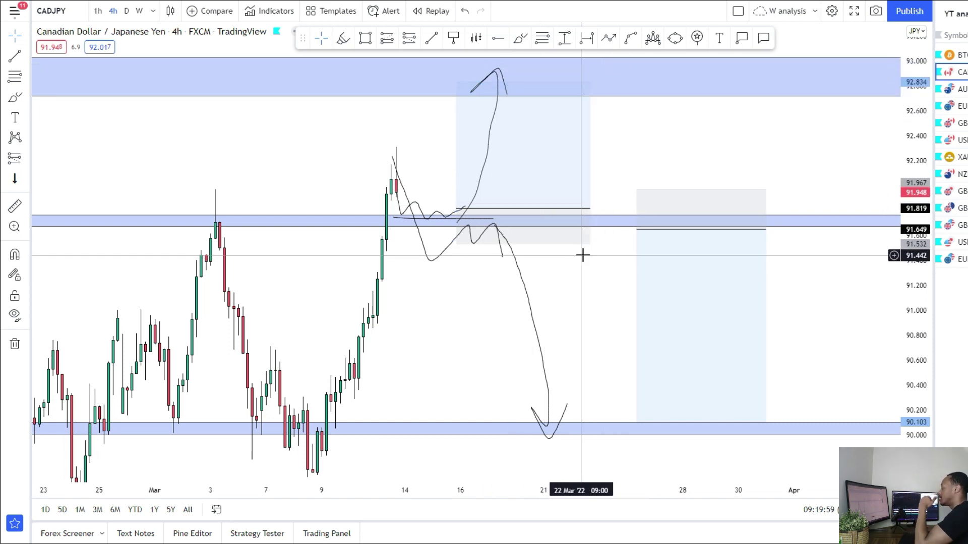
pyautogui.moveTo(574, 289); pyautogui.dragTo(575, 244)
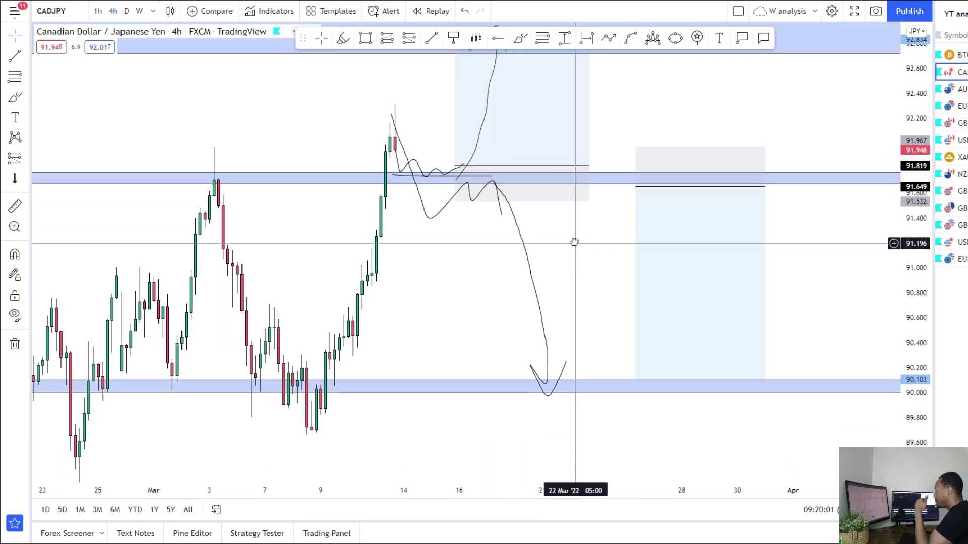
pyautogui.moveTo(418, 308); pyautogui.dragTo(409, 370)
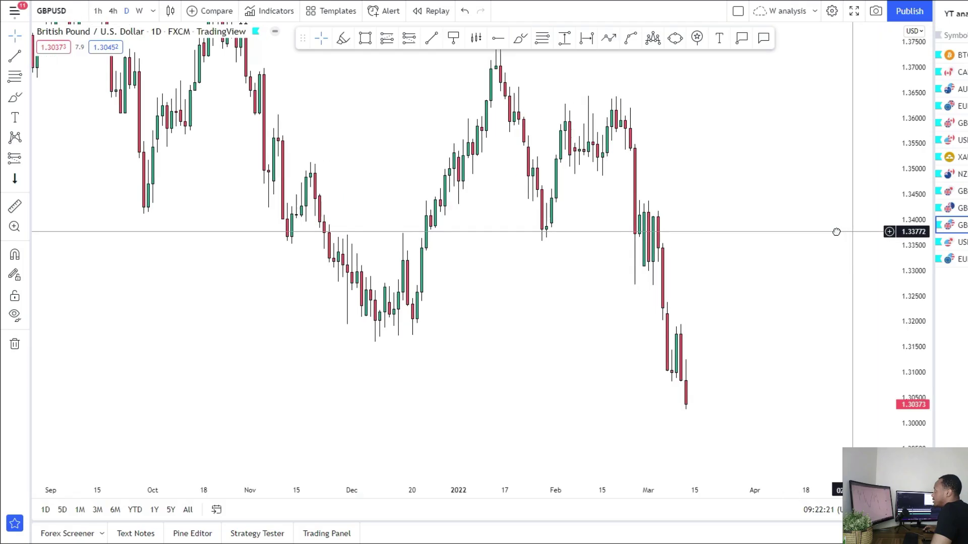
# On the GBPUSD daily chart, mark a thin rectangular zone near 1.3200 along the late-November and December 2021 lows, extended past the latest candle
pyautogui.moveTo(836, 231); pyautogui.dragTo(813, 190)
pyautogui.moveTo(686, 217); pyautogui.dragTo(726, 276)
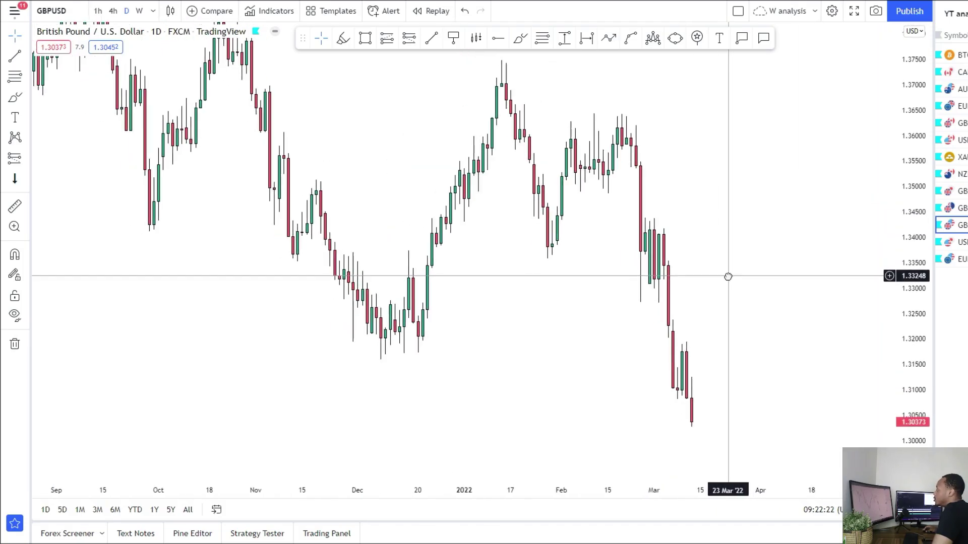
pyautogui.scroll(3, 724, 276)
pyautogui.moveTo(571, 340); pyautogui.dragTo(587, 227)
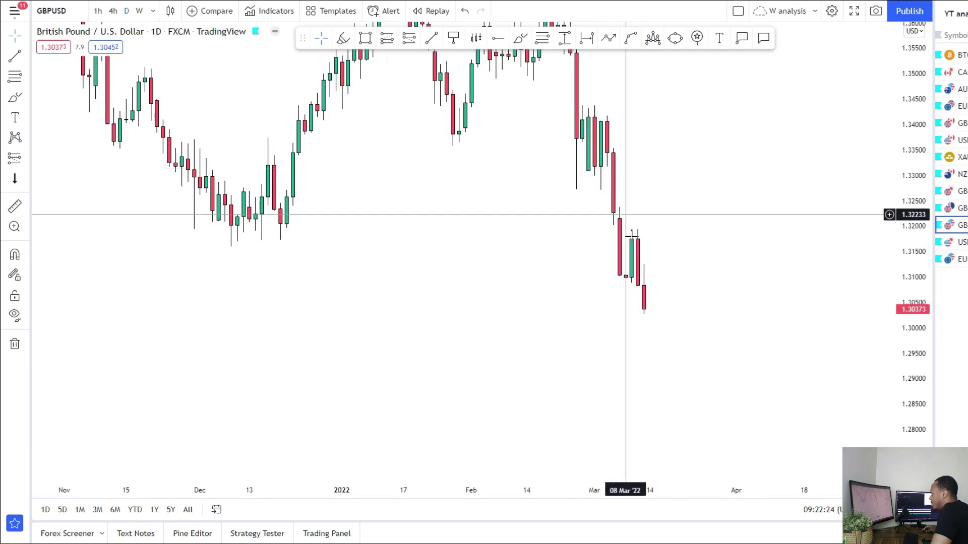
pyautogui.moveTo(929, 408); pyautogui.dragTo(929, 330)
pyautogui.moveTo(684, 222); pyautogui.dragTo(687, 336)
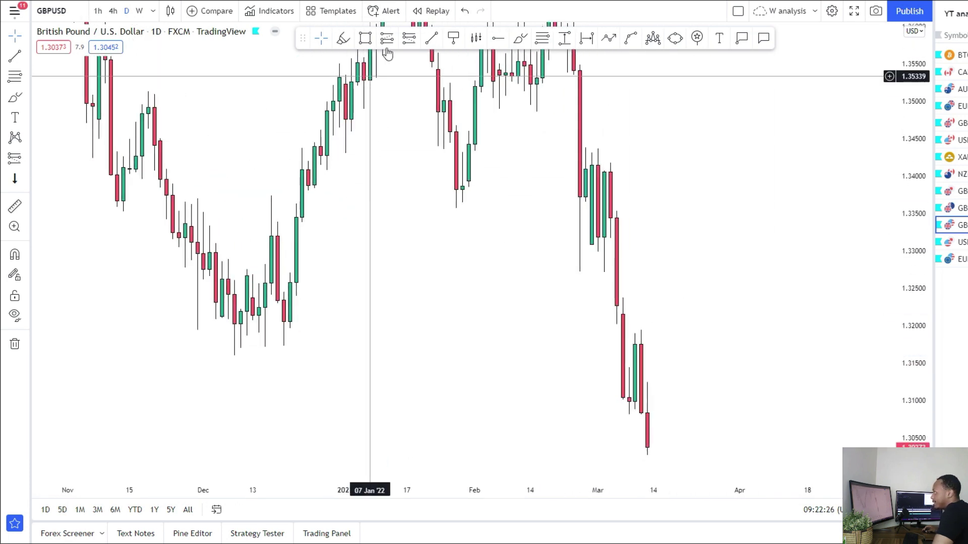
pyautogui.click(368, 40)
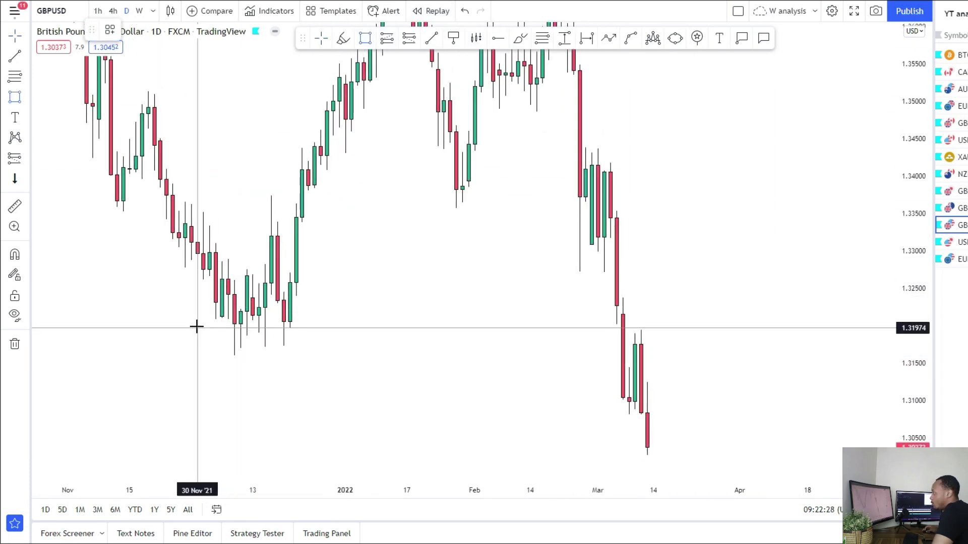
pyautogui.moveTo(193, 325)
pyautogui.mouseDown()
pyautogui.moveTo(309, 338)
pyautogui.moveTo(806, 329)
pyautogui.mouseUp()
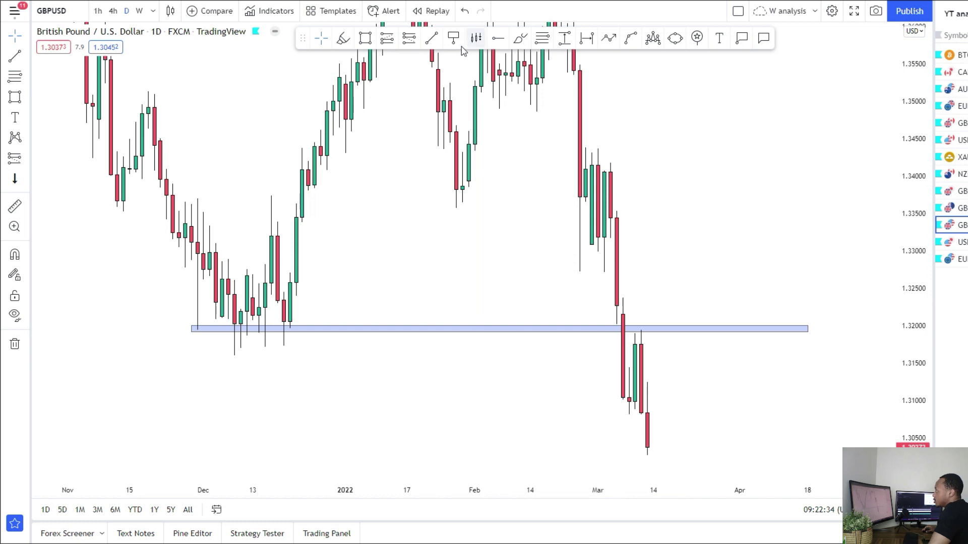
# Mark a second rectangular zone from about 1.33649 to 1.33770, starting at the 24 January 2022 low and extending past the latest candle
pyautogui.click(366, 39)
pyautogui.moveTo(438, 194); pyautogui.dragTo(875, 202)
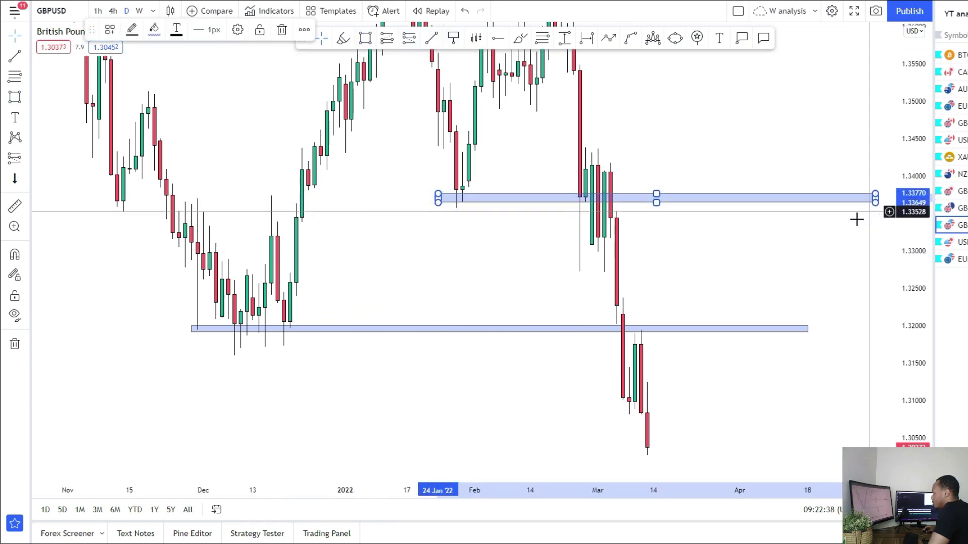
pyautogui.moveTo(790, 254); pyautogui.dragTo(754, 125)
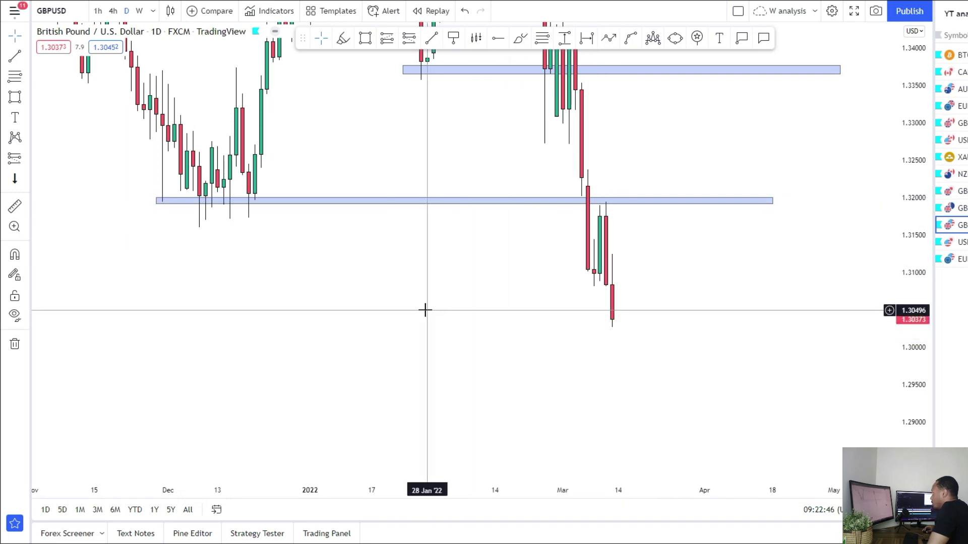
# Try a thin rectangular zone just below 1.306 on the weekly chart, delete it and return to the daily chart
pyautogui.click(137, 13)
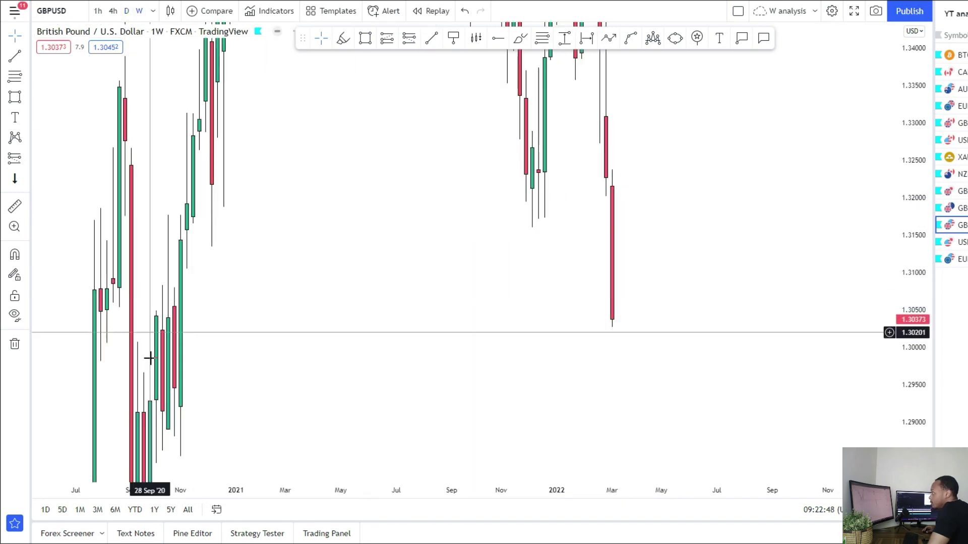
pyautogui.click(363, 39)
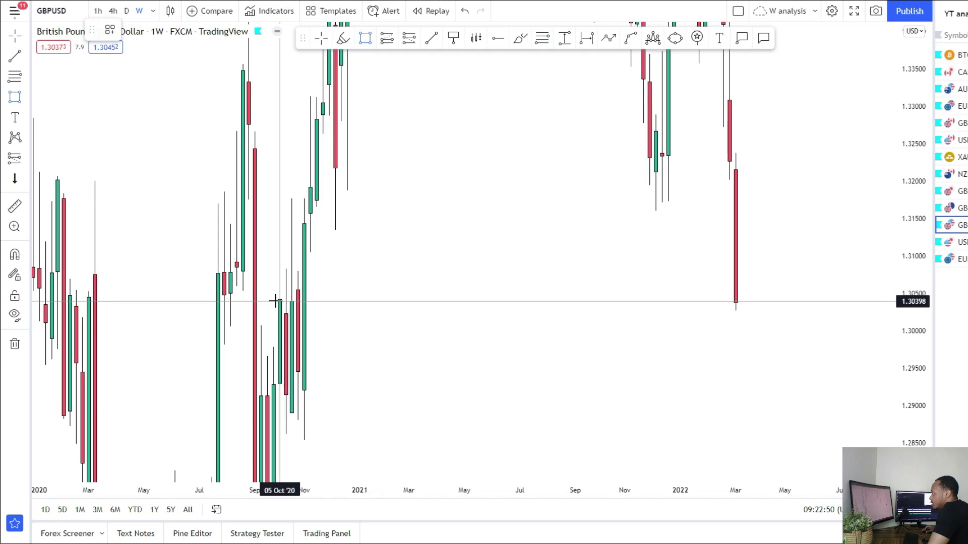
pyautogui.click(260, 287)
pyautogui.click(871, 295)
pyautogui.moveTo(913, 302); pyautogui.dragTo(913, 403)
pyautogui.scroll(4, 493, 309)
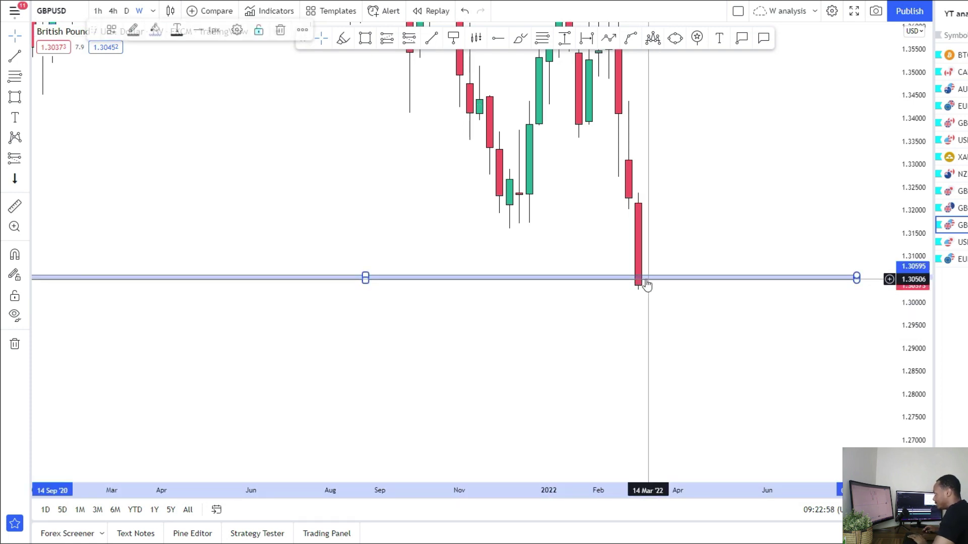
pyautogui.press('Delete')
pyautogui.moveTo(407, 298); pyautogui.dragTo(387, 359)
pyautogui.click(127, 10)
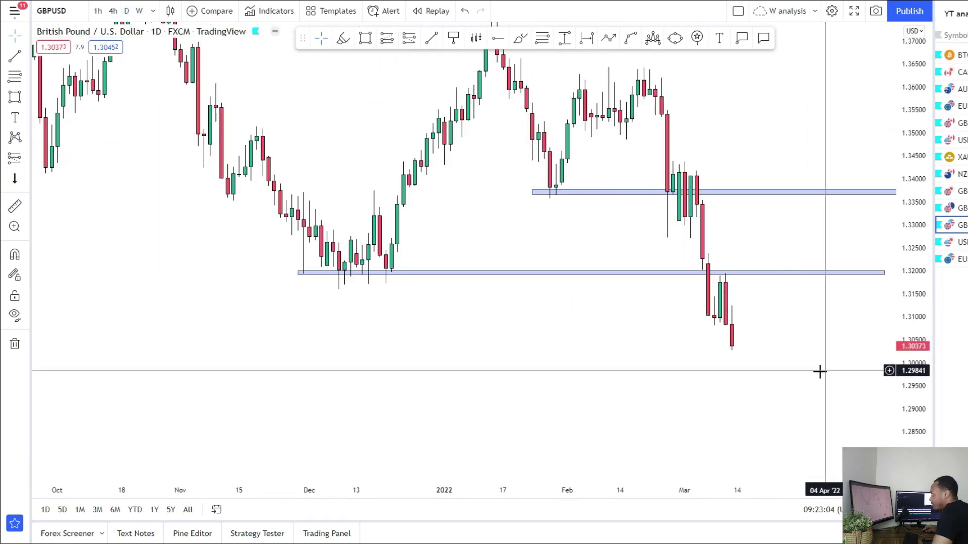
# Delete the two rectangular zones near 1.3200 and 1.3370 from the GBPUSD daily chart
pyautogui.moveTo(769, 365); pyautogui.dragTo(704, 288)
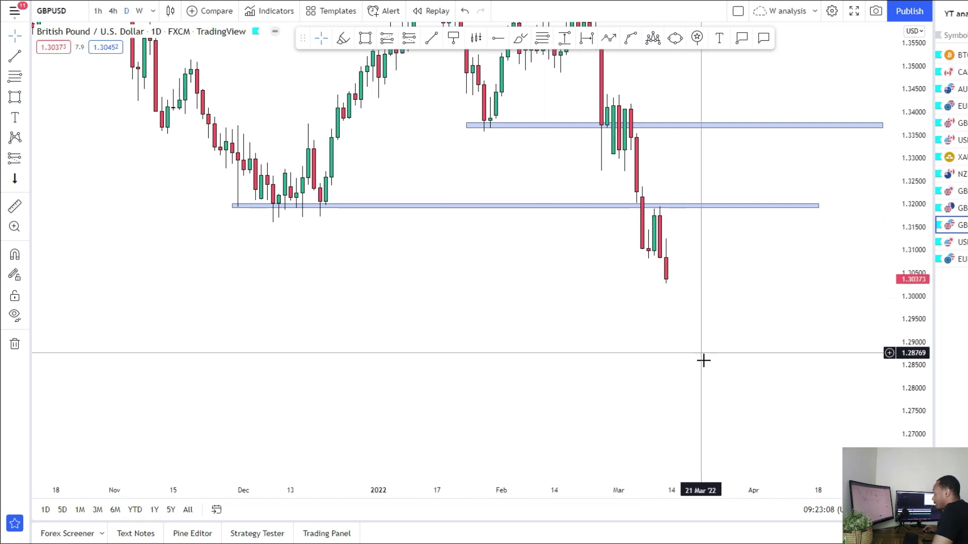
pyautogui.moveTo(451, 273); pyautogui.dragTo(446, 336)
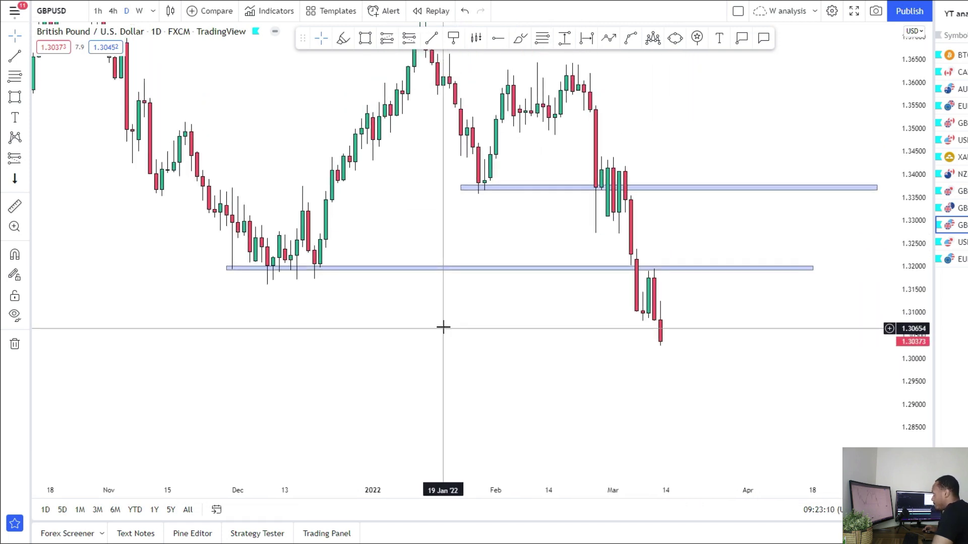
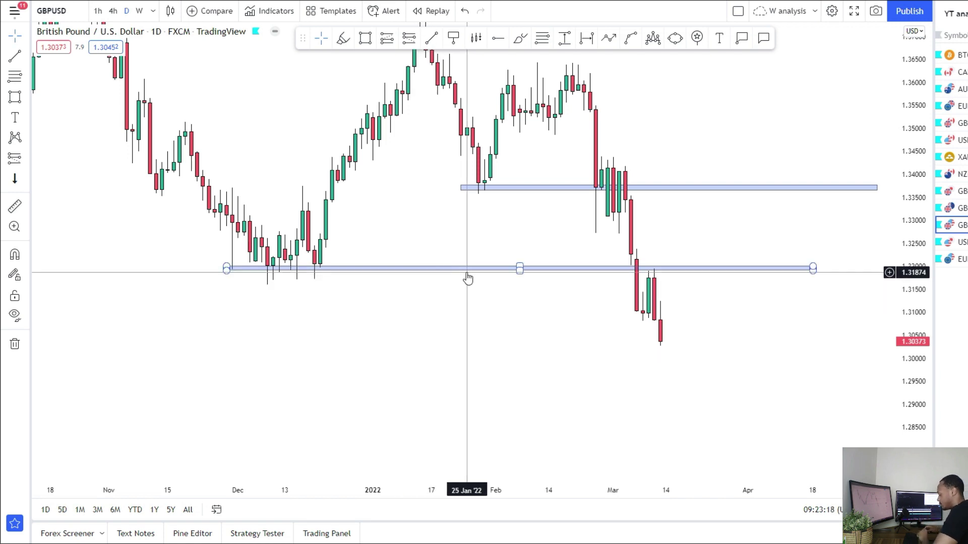
pyautogui.press('Delete')
pyautogui.click(461, 188)
pyautogui.press('Delete')
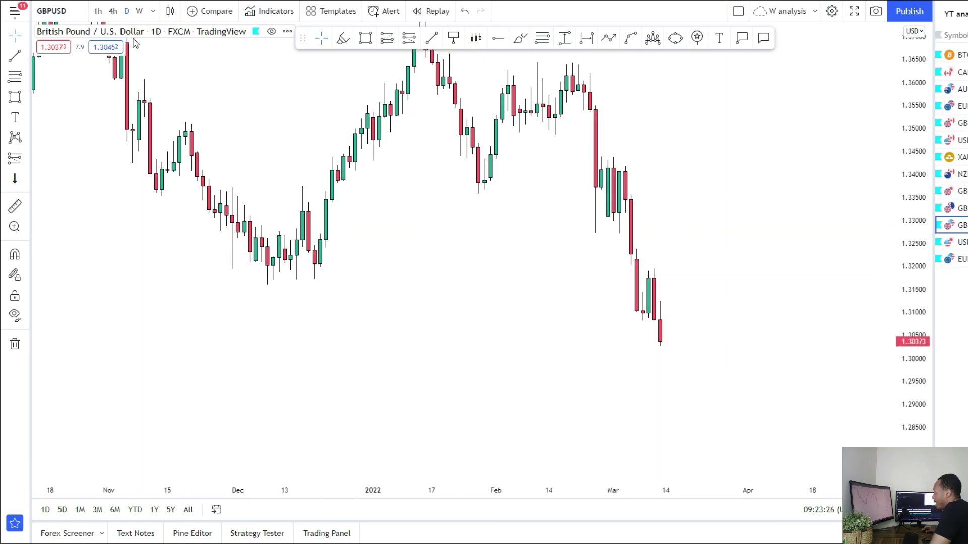
# Switch the GBPUSD chart to the monthly timeframe and fit the price swings since 2016
pyautogui.click(153, 11)
pyautogui.click(169, 384)
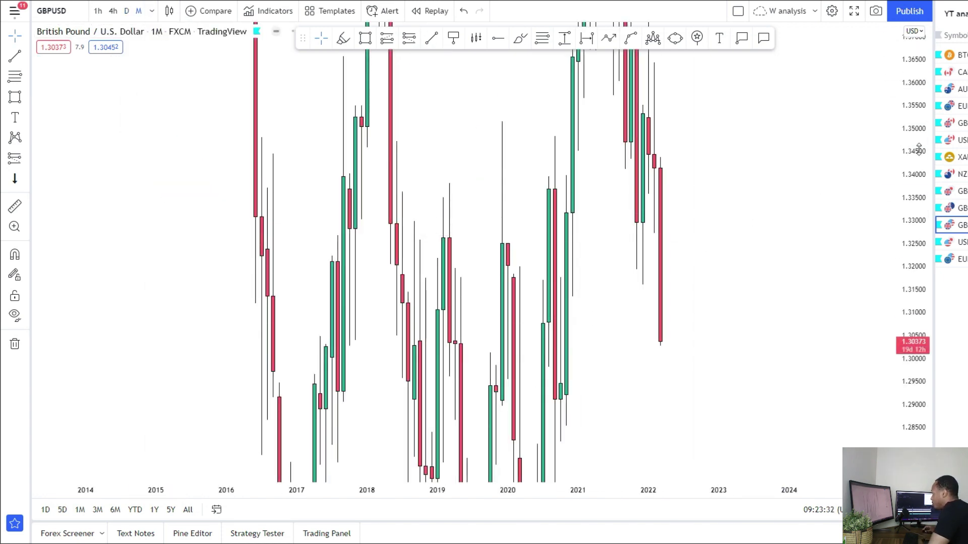
pyautogui.moveTo(404, 92); pyautogui.dragTo(374, 83)
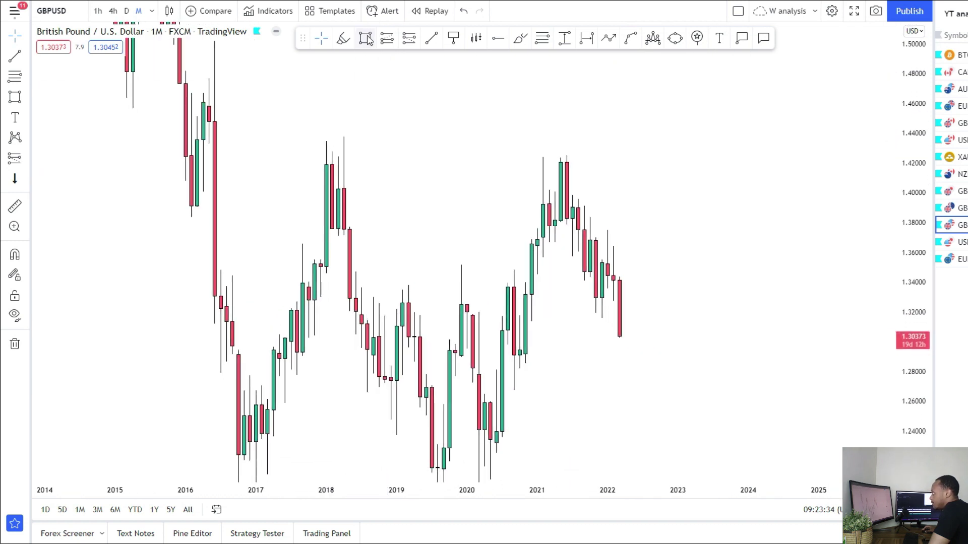
# Try a rectangular zone from about 1.41860 to 1.43305 over the 2018 and 2021 monthly highs, and delete it
pyautogui.click(320, 144)
pyautogui.click(748, 159)
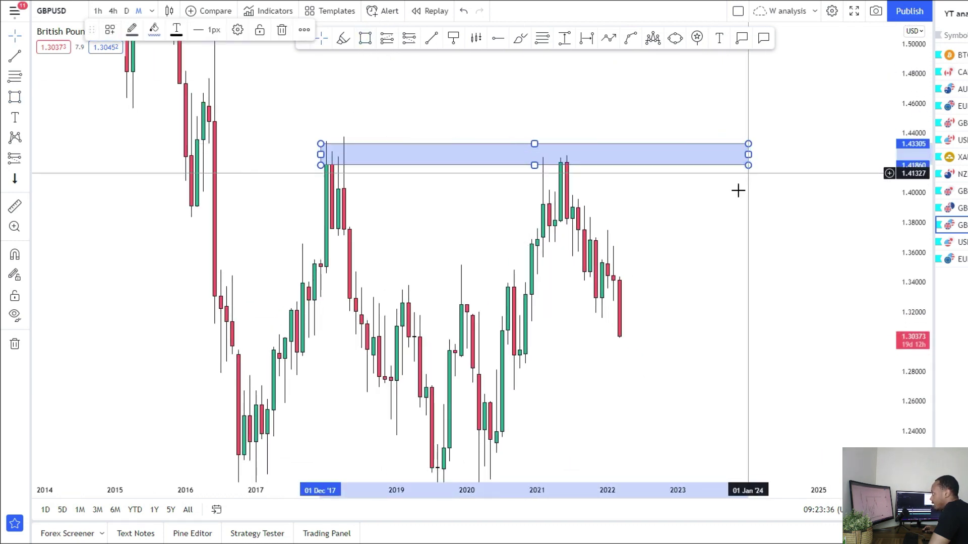
pyautogui.click(706, 222)
pyautogui.moveTo(689, 287); pyautogui.dragTo(692, 224)
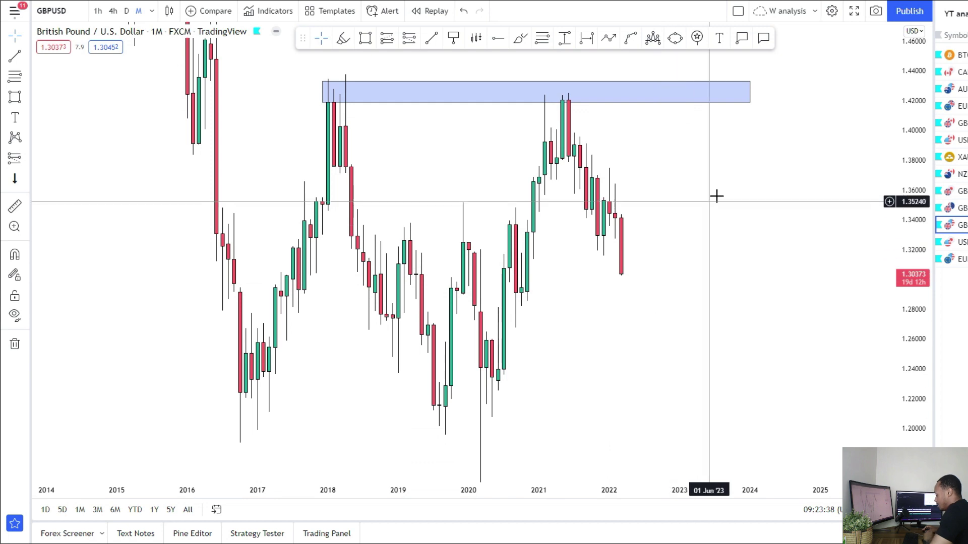
pyautogui.click(747, 102)
pyautogui.press('Delete')
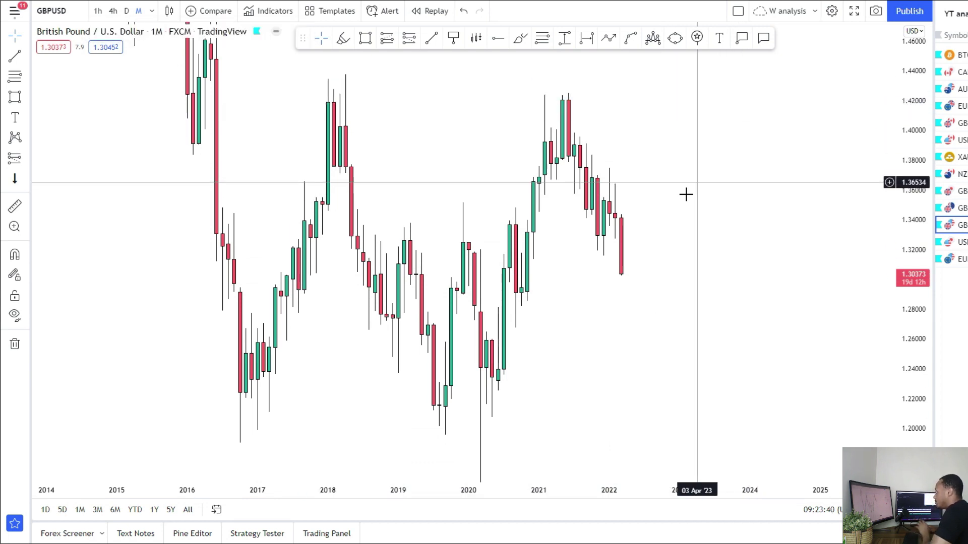
# Mark a rectangular support zone from about 1.286 to 1.290 on the monthly chart, spanning August 2020 to August 2024
pyautogui.scroll(2, 693, 182)
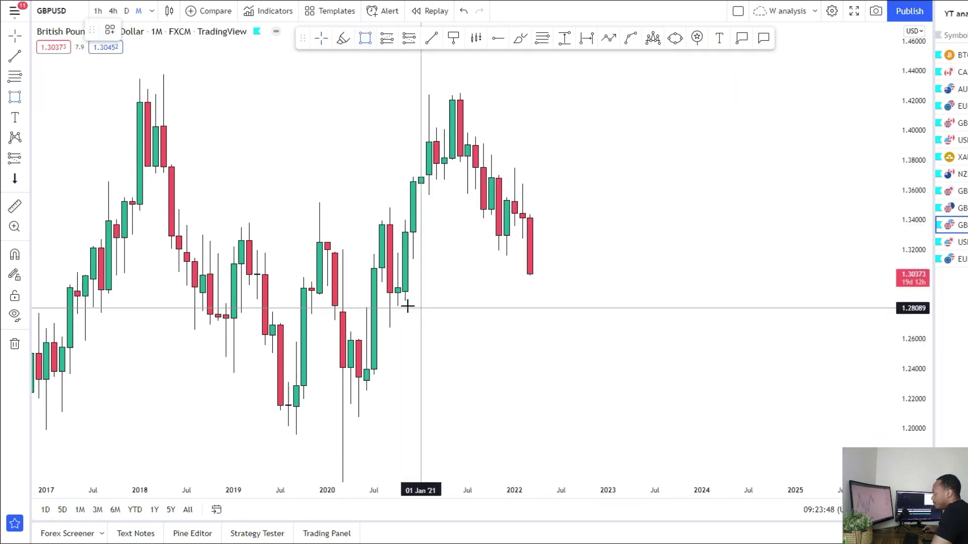
pyautogui.moveTo(381, 293); pyautogui.dragTo(756, 301)
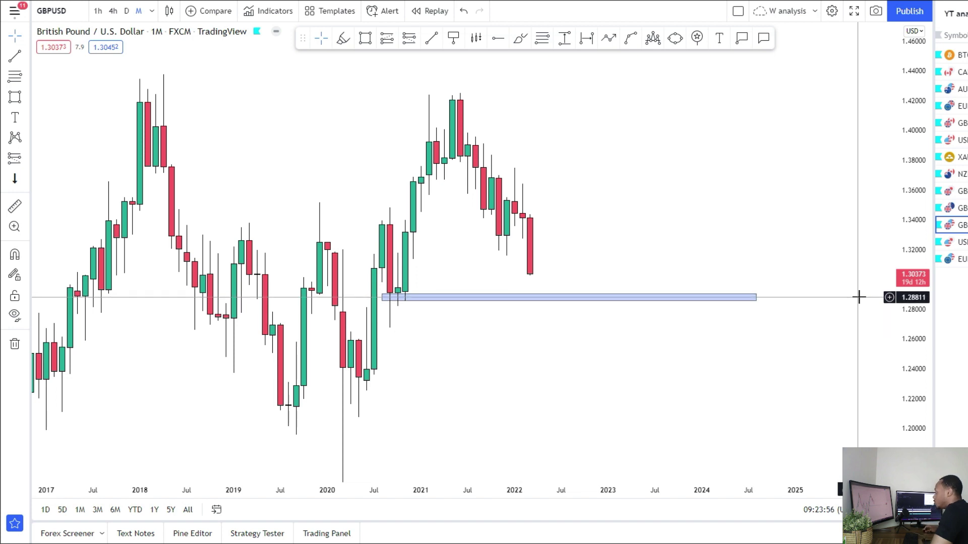
pyautogui.click(383, 296)
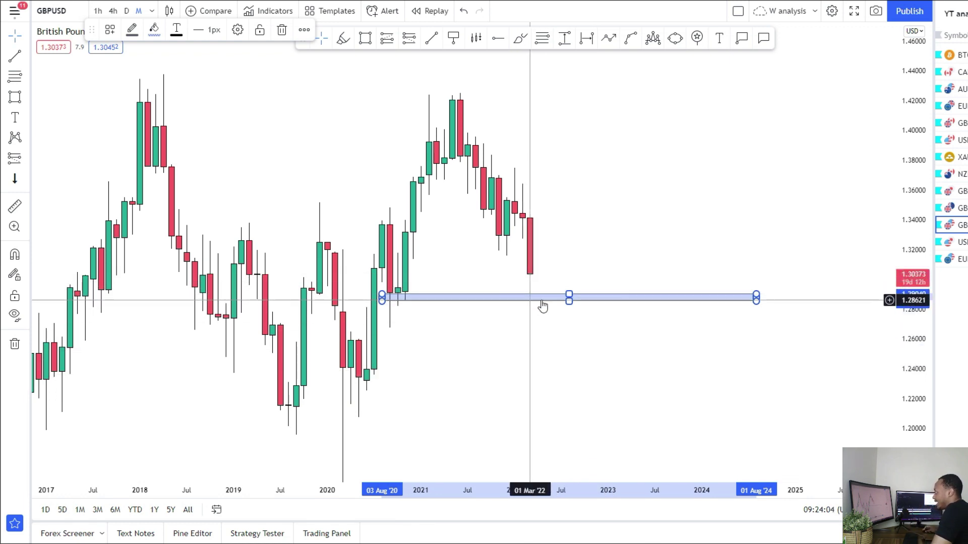
# Try a freehand path bouncing off the monthly support zone with an arrow up to about 1.34, and undo the sketches
pyautogui.click(520, 38)
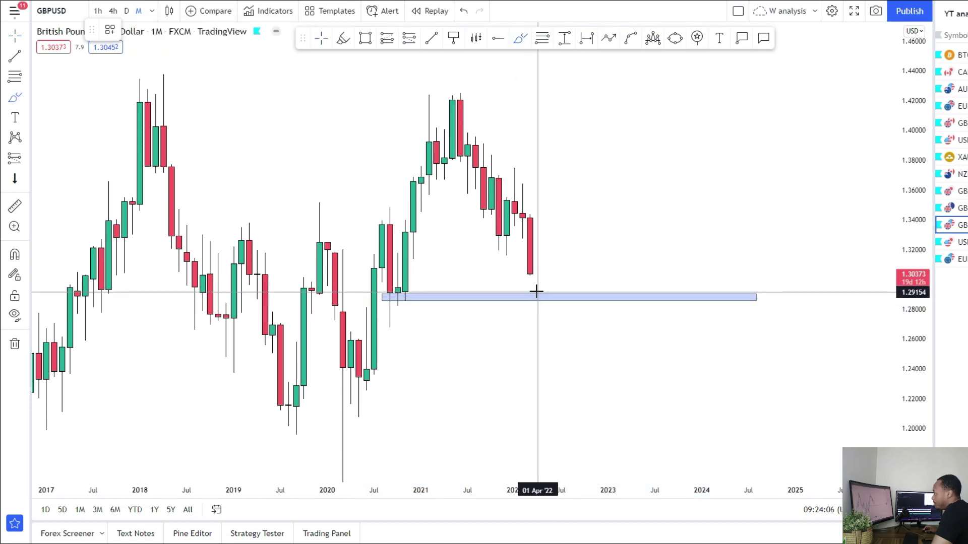
pyautogui.moveTo(555, 298); pyautogui.dragTo(585, 214)
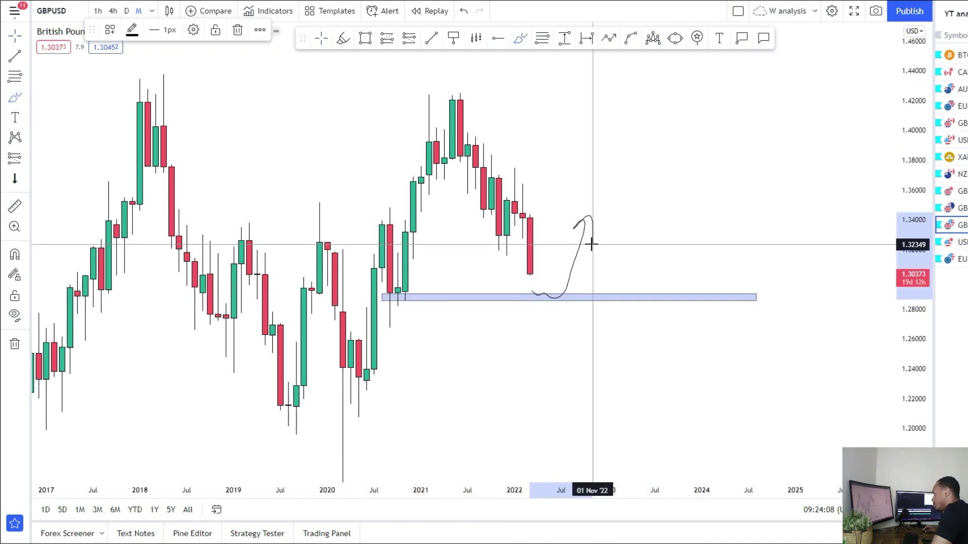
pyautogui.moveTo(525, 264); pyautogui.dragTo(546, 402)
pyautogui.moveTo(252, 397); pyautogui.dragTo(608, 384)
pyautogui.moveTo(236, 425); pyautogui.dragTo(554, 414)
pyautogui.click(463, 11)
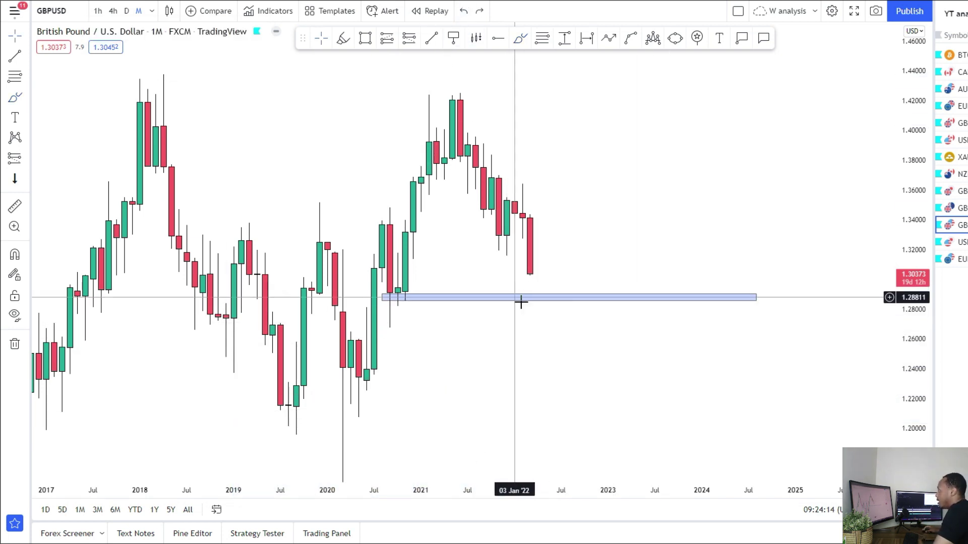
# Switch GBPUSD to the daily timeframe and mark a rectangular zone from about 1.3182 to 1.3201, starting at the December 2021 lows
pyautogui.click(126, 11)
pyautogui.scroll(-5, 315, 271)
pyautogui.moveTo(923, 418); pyautogui.dragTo(912, 166)
pyautogui.scroll(3, 714, 381)
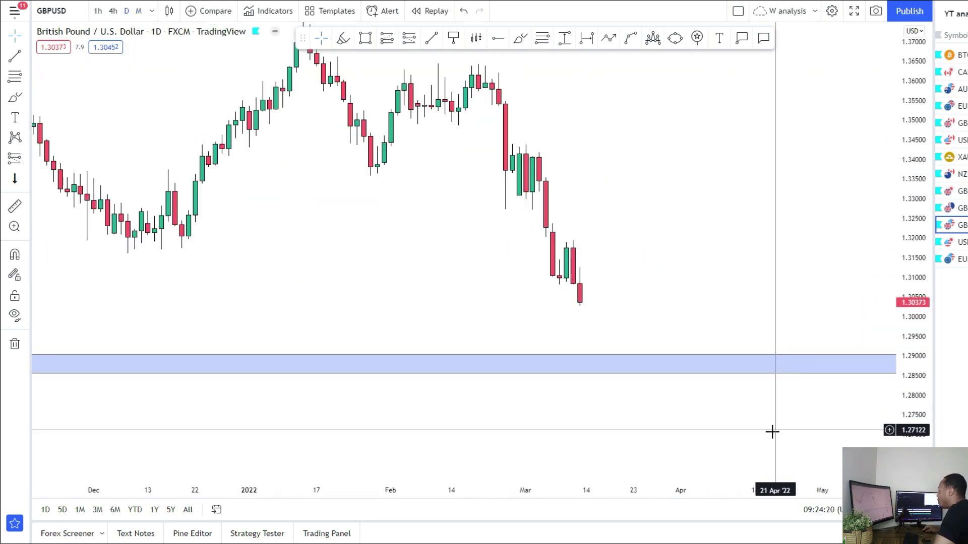
pyautogui.moveTo(926, 412); pyautogui.dragTo(870, 403)
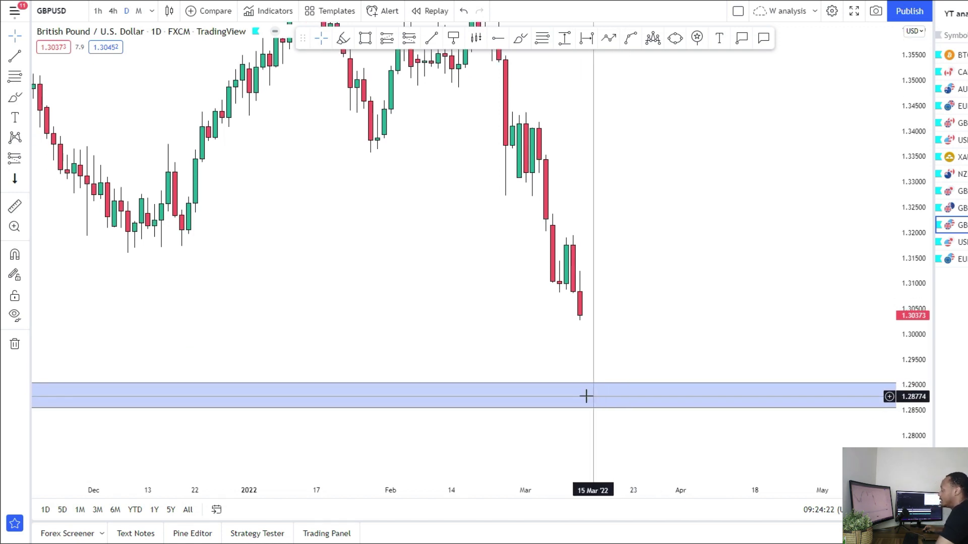
pyautogui.click(364, 39)
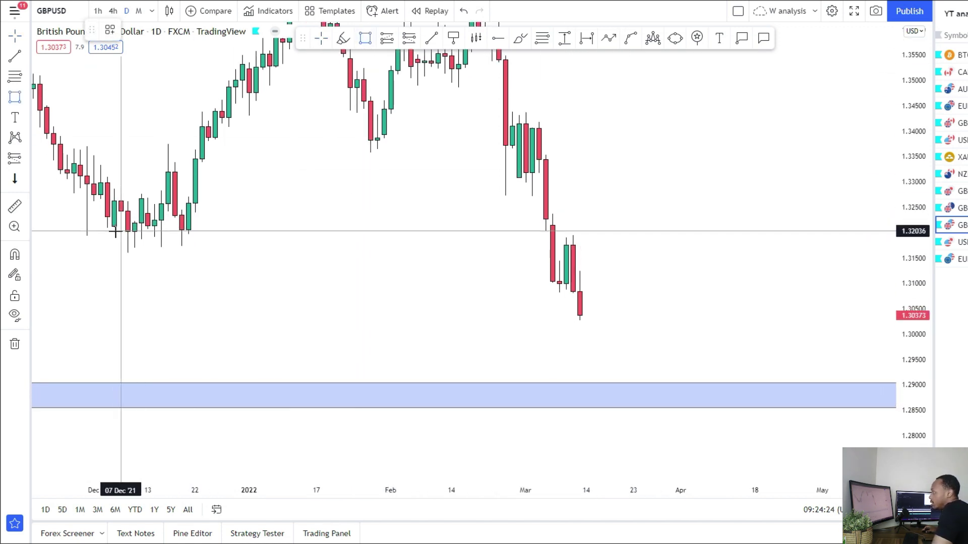
pyautogui.moveTo(106, 232); pyautogui.dragTo(843, 241)
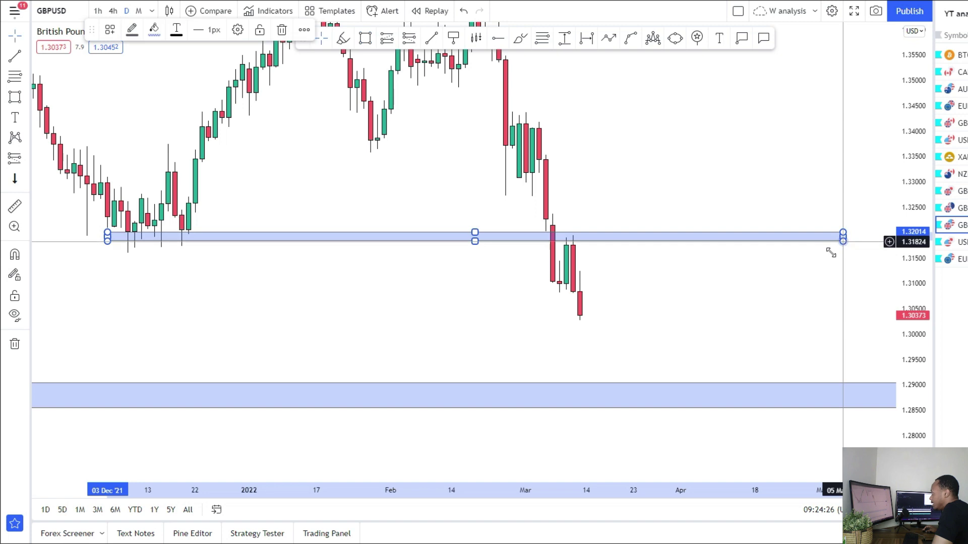
pyautogui.click(581, 245)
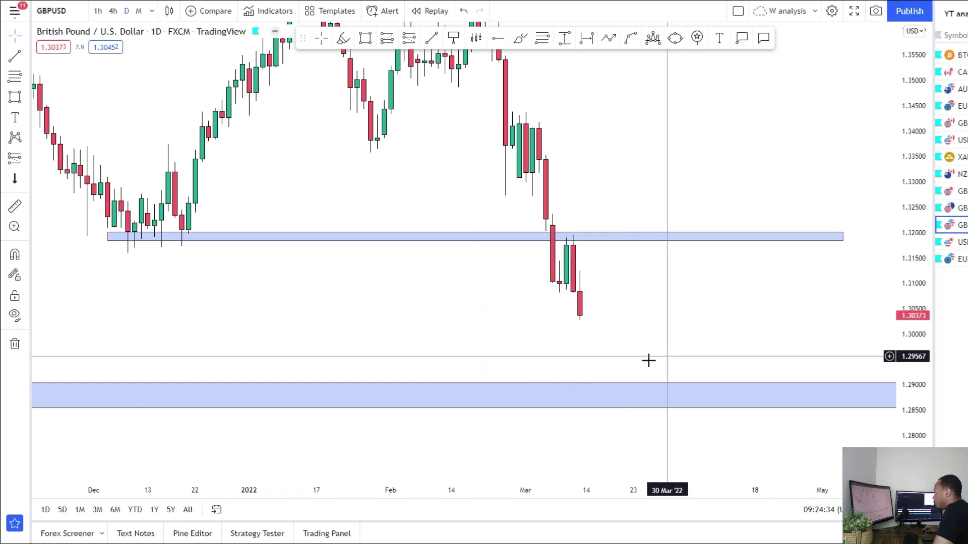
# Switch to the 4-hour timeframe and mark a rectangular zone from about 1.3092 to 1.3100, starting at the 7 March lows
pyautogui.click(114, 11)
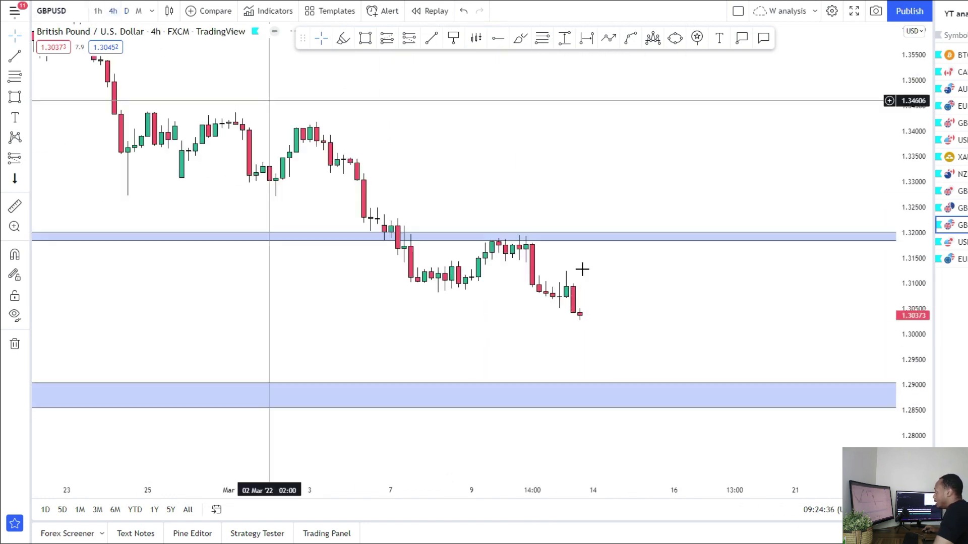
pyautogui.moveTo(762, 393); pyautogui.dragTo(719, 295)
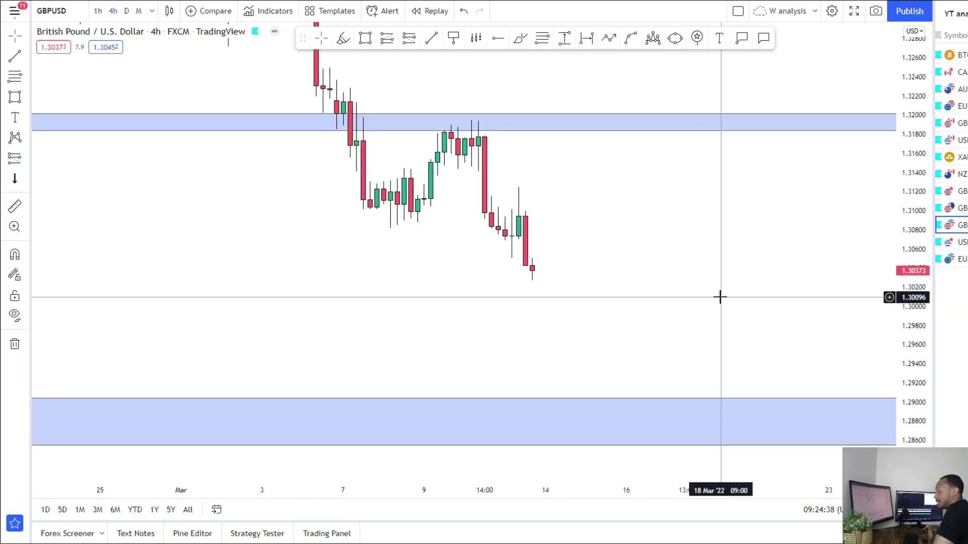
pyautogui.moveTo(650, 313); pyautogui.dragTo(555, 342)
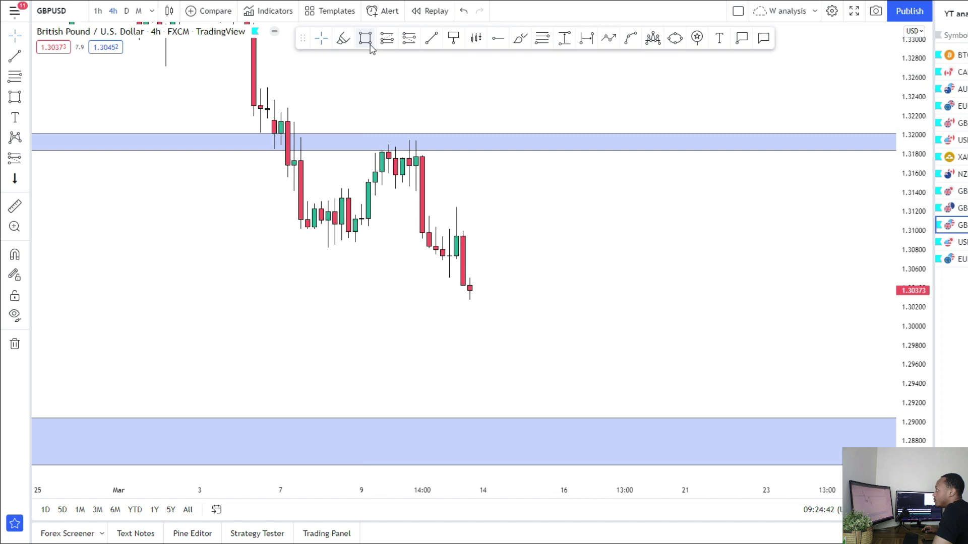
pyautogui.moveTo(294, 231)
pyautogui.mouseDown()
pyautogui.moveTo(339, 242)
pyautogui.moveTo(747, 237)
pyautogui.mouseUp()
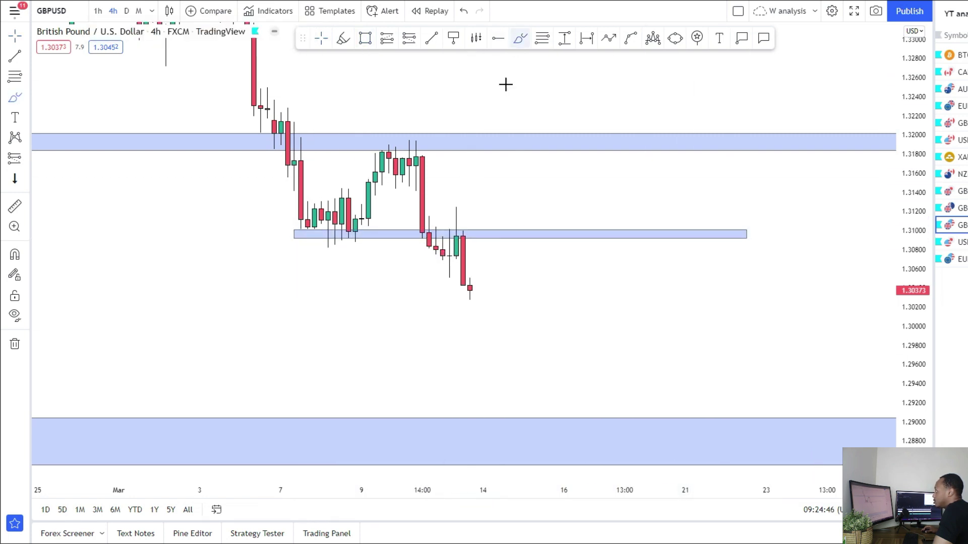
# Sketch a path retesting the 1.31 zone and falling to monthly support, and plan a short with entry 1.30772, stop 1.31317 and target 1.28911
pyautogui.moveTo(462, 235)
pyautogui.mouseDown()
pyautogui.moveTo(499, 281)
pyautogui.moveTo(555, 305)
pyautogui.moveTo(569, 410)
pyautogui.moveTo(591, 379)
pyautogui.mouseUp()
pyautogui.click(24, 181)
pyautogui.click(76, 181)
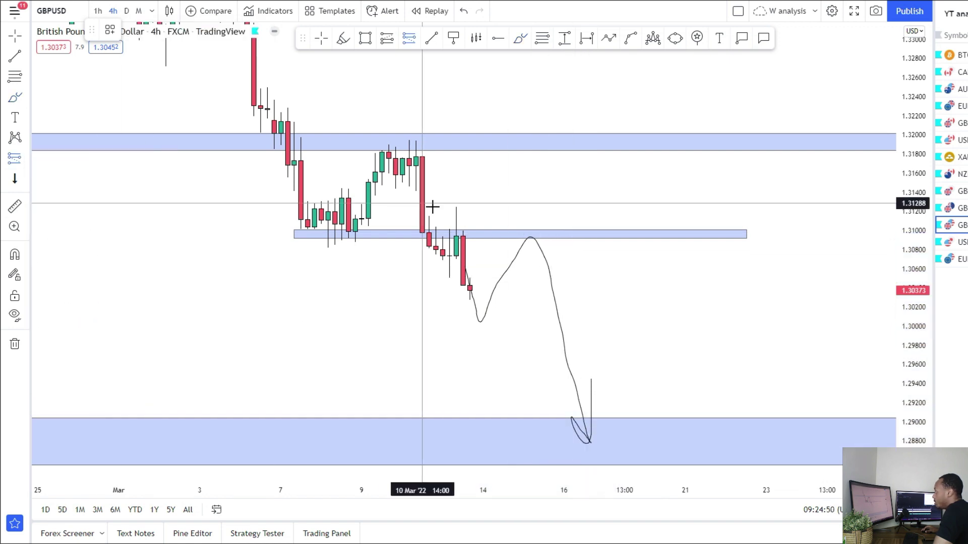
pyautogui.click(531, 243)
pyautogui.moveTo(531, 163); pyautogui.dragTo(514, 201)
pyautogui.moveTo(530, 243); pyautogui.dragTo(529, 253)
pyautogui.moveTo(531, 322); pyautogui.dragTo(530, 431)
# Sketch a path rising into the 1.32 zone, and plan a second short with entry 1.31779, stop 1.32325 and target 1.28965
pyautogui.moveTo(470, 294); pyautogui.dragTo(554, 136)
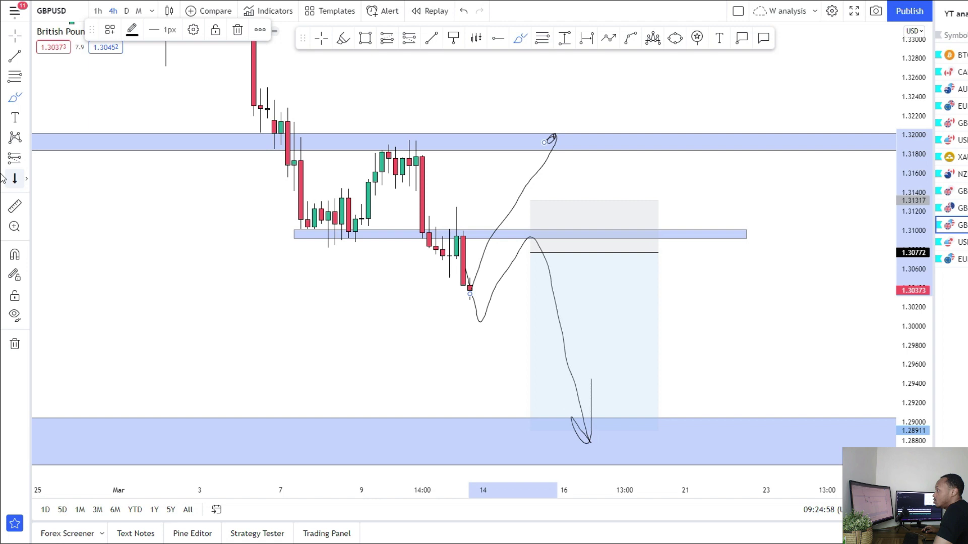
pyautogui.click(24, 162)
pyautogui.click(685, 157)
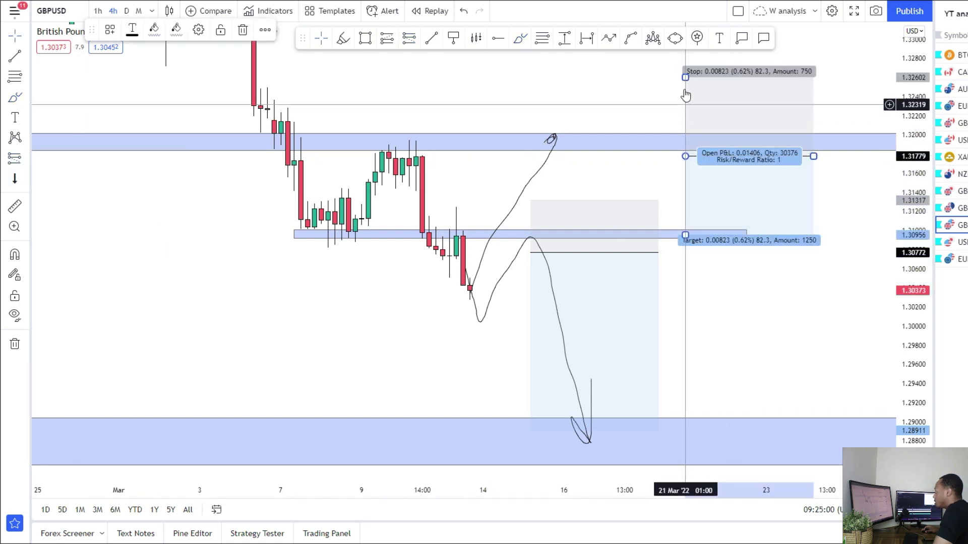
pyautogui.moveTo(656, 111); pyautogui.dragTo(650, 119)
pyautogui.moveTo(689, 238); pyautogui.dragTo(675, 426)
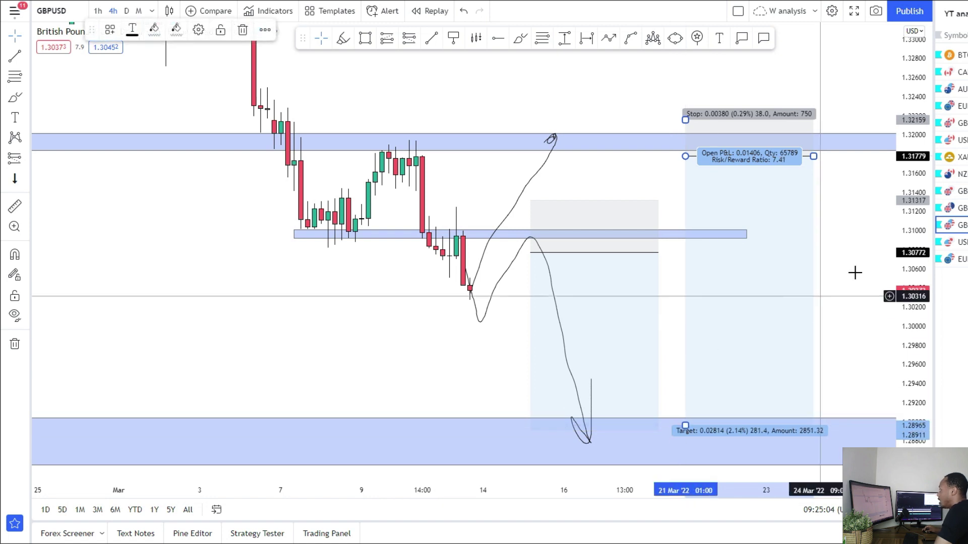
pyautogui.moveTo(828, 249); pyautogui.dragTo(817, 249)
pyautogui.moveTo(674, 119); pyautogui.dragTo(675, 105)
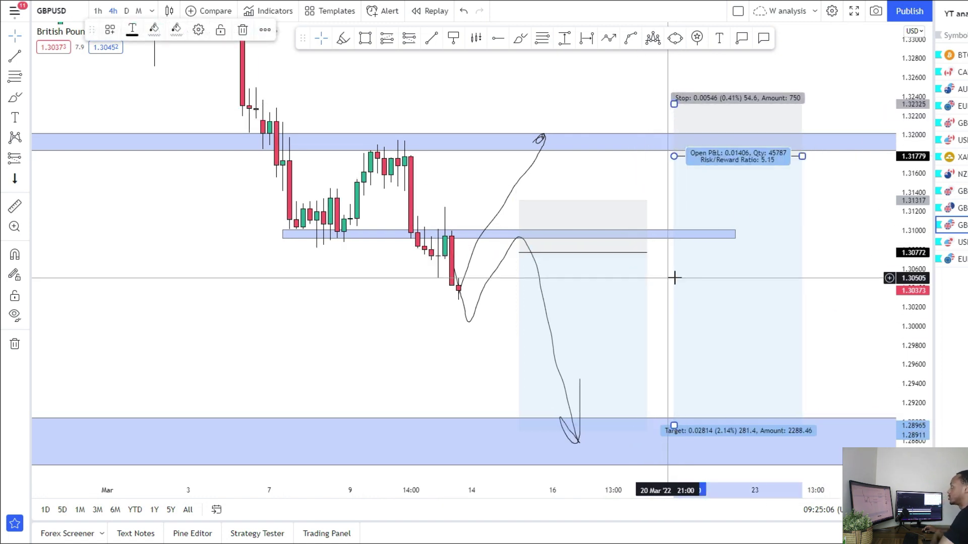
# Mark a rectangular zone from about 1.3286 to 1.3306 on the 4-hour chart, spanning 24 February to 29 March 2022
pyautogui.moveTo(901, 213); pyautogui.dragTo(810, 266)
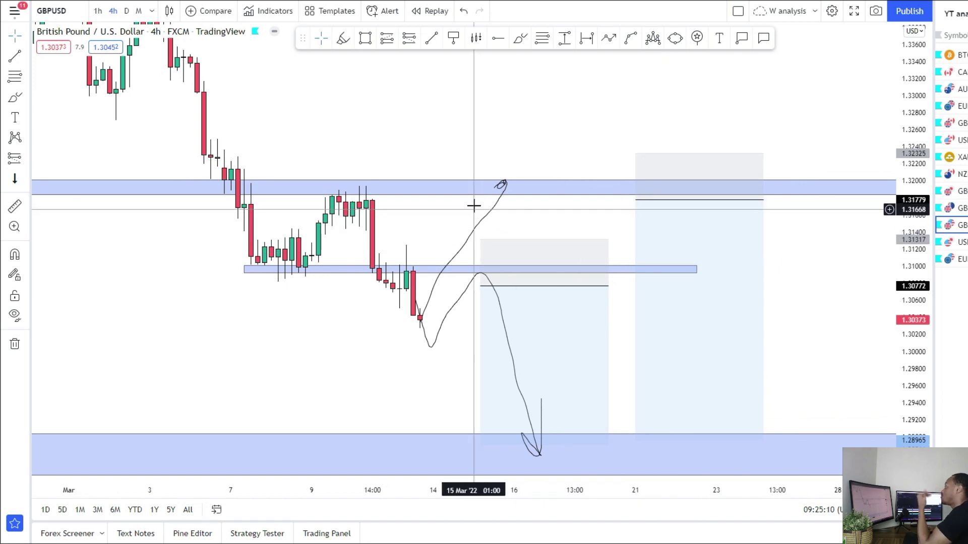
pyautogui.scroll(-2, 460, 177)
pyautogui.moveTo(494, 352); pyautogui.dragTo(394, 458)
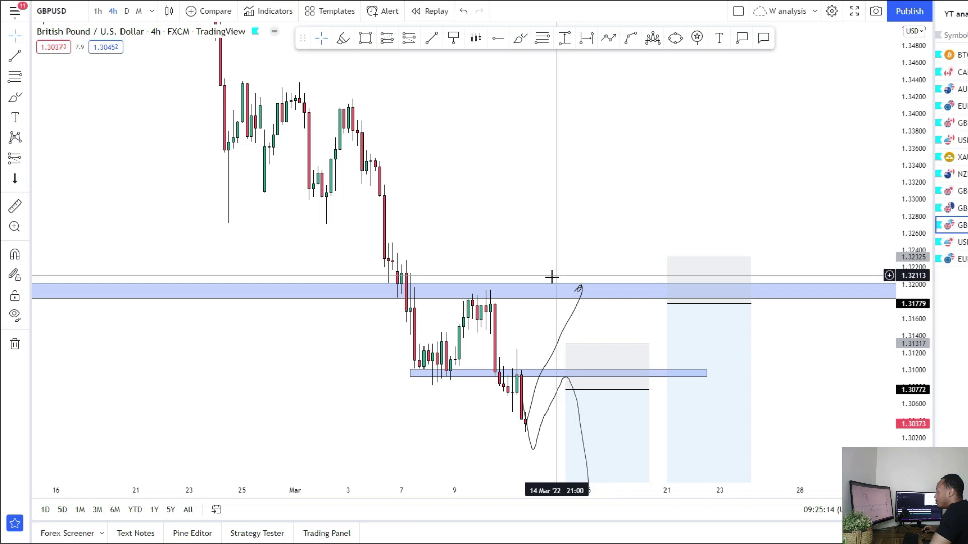
pyautogui.moveTo(225, 195)
pyautogui.mouseDown()
pyautogui.moveTo(854, 198)
pyautogui.moveTo(849, 212)
pyautogui.mouseUp()
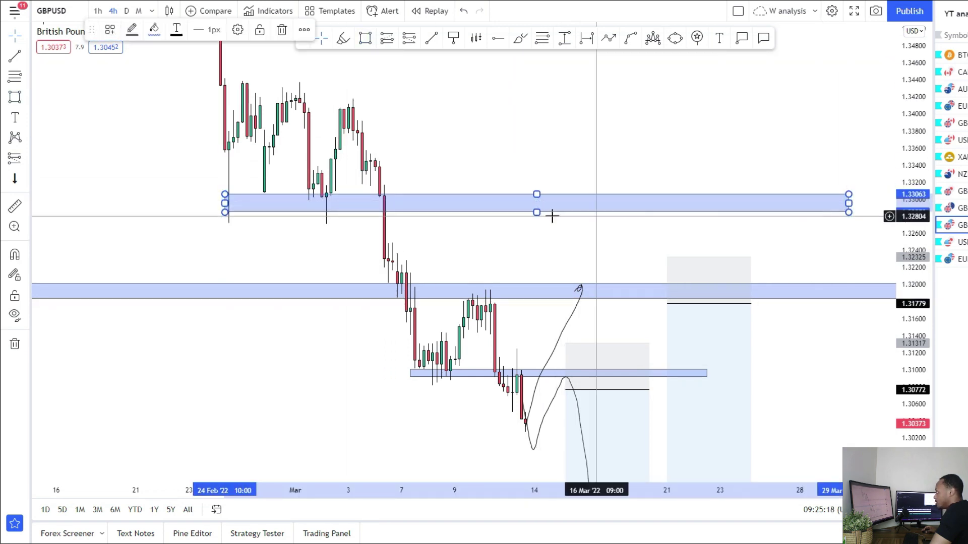
pyautogui.click(645, 250)
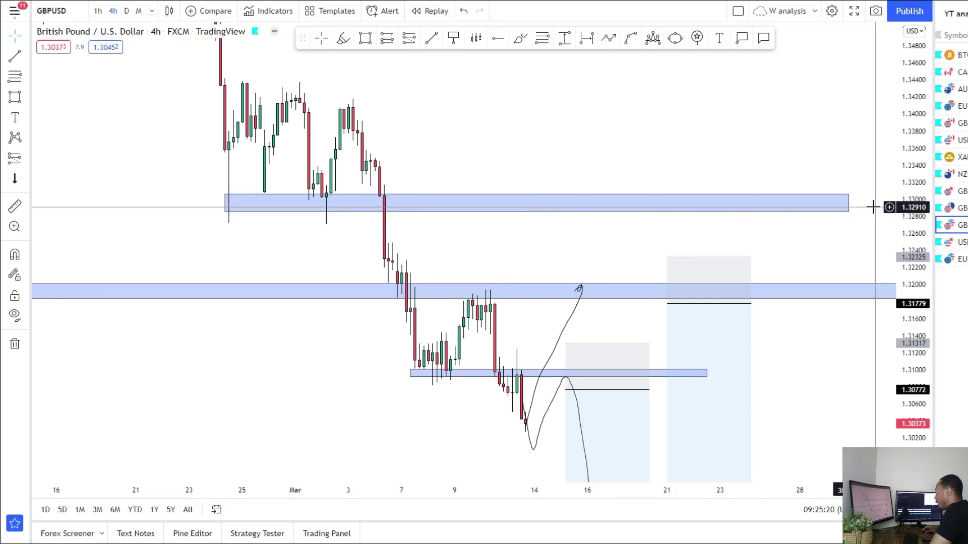
# Try a freehand path over the chart starting at the 1.33 zone, and undo it
pyautogui.moveTo(795, 240); pyautogui.dragTo(771, 193)
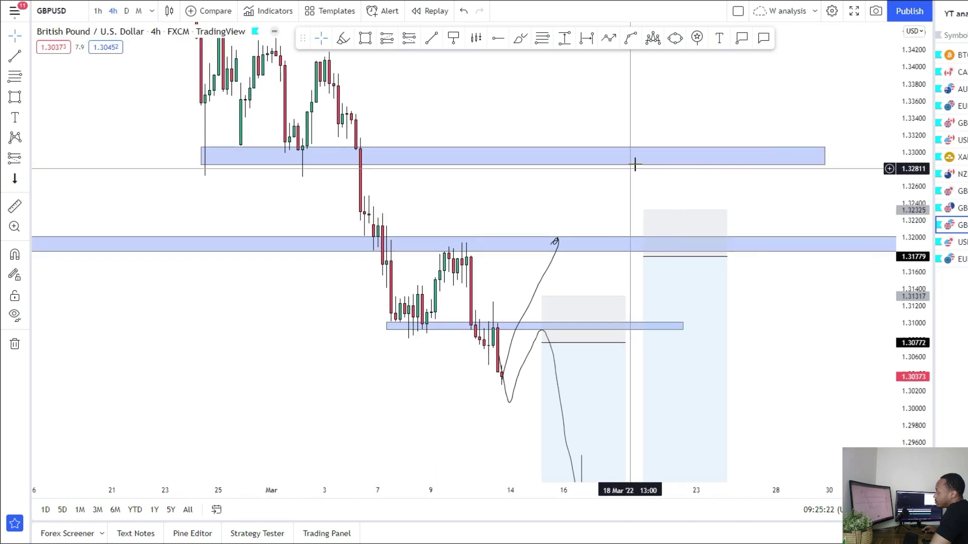
pyautogui.moveTo(742, 152)
pyautogui.mouseDown()
pyautogui.moveTo(814, 391)
pyautogui.moveTo(825, 360)
pyautogui.mouseUp()
pyautogui.click(463, 12)
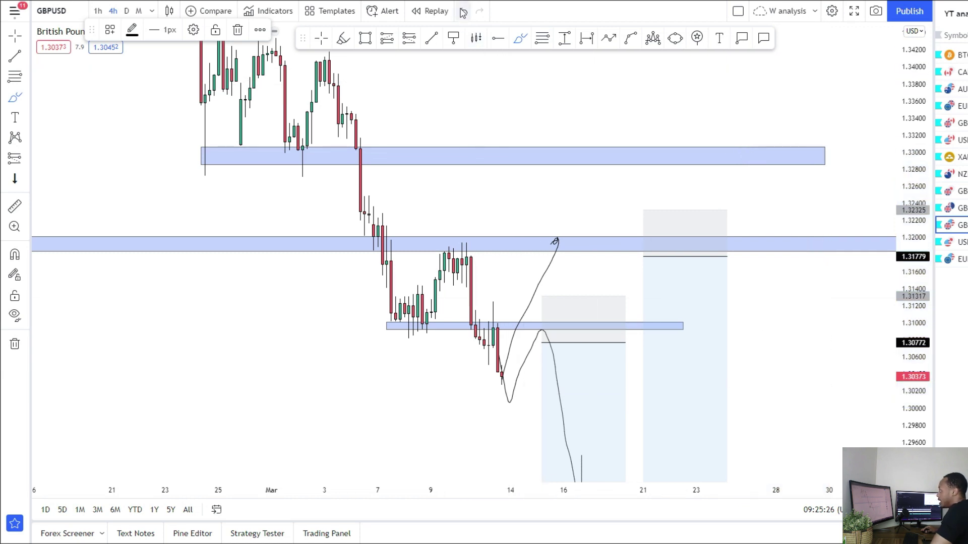
pyautogui.moveTo(914, 277); pyautogui.dragTo(910, 328)
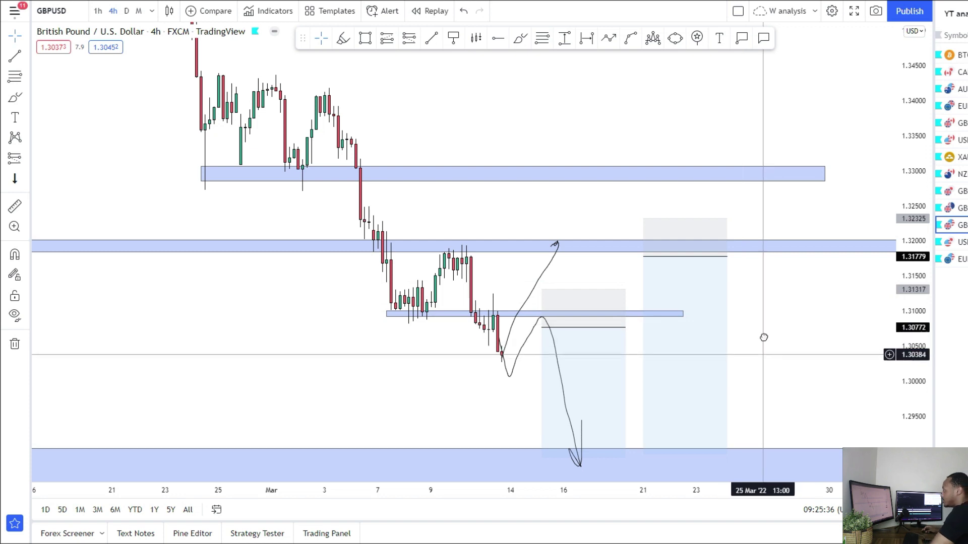
pyautogui.moveTo(763, 337); pyautogui.dragTo(767, 280)
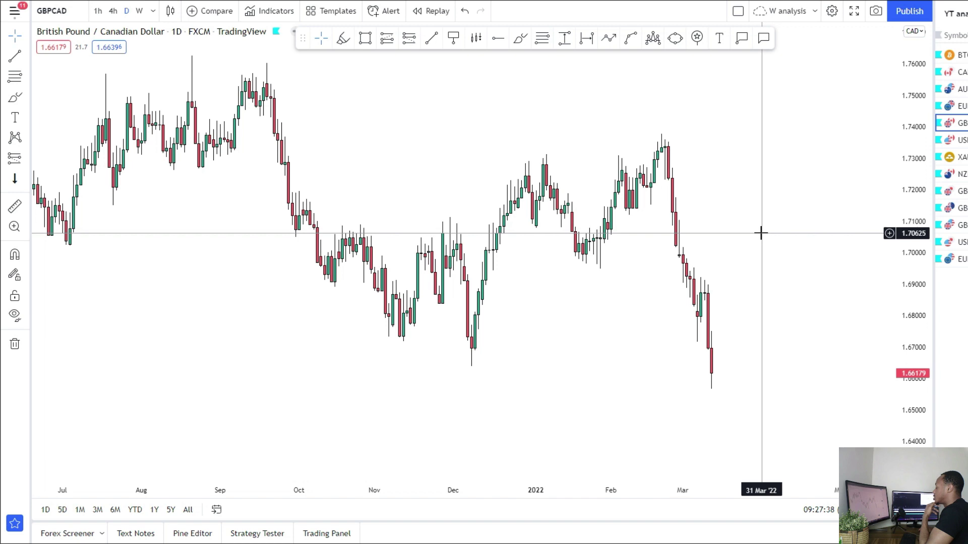
# Try a rectangular zone from about 1.6640 to 1.6695 at the December 2021 low on the daily GBPCAD chart, and delete it
pyautogui.moveTo(647, 334); pyautogui.dragTo(616, 252)
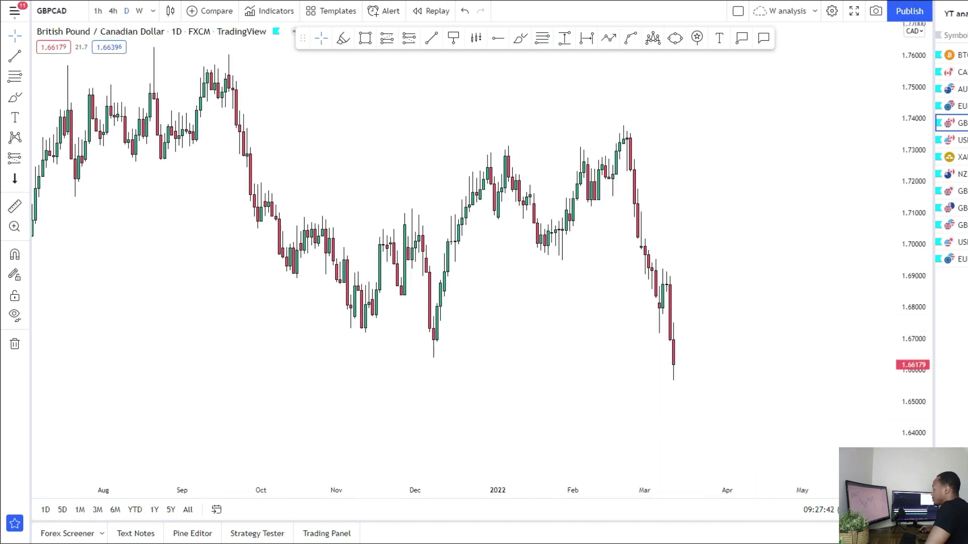
pyautogui.moveTo(562, 215); pyautogui.dragTo(469, 177)
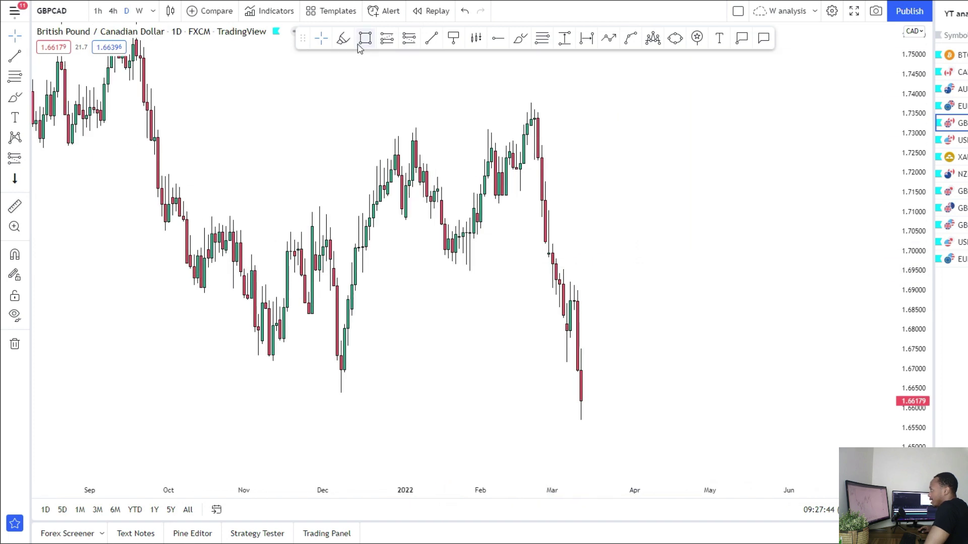
pyautogui.moveTo(326, 371)
pyautogui.mouseDown()
pyautogui.moveTo(771, 406)
pyautogui.moveTo(786, 395)
pyautogui.mouseUp()
pyautogui.click(786, 403)
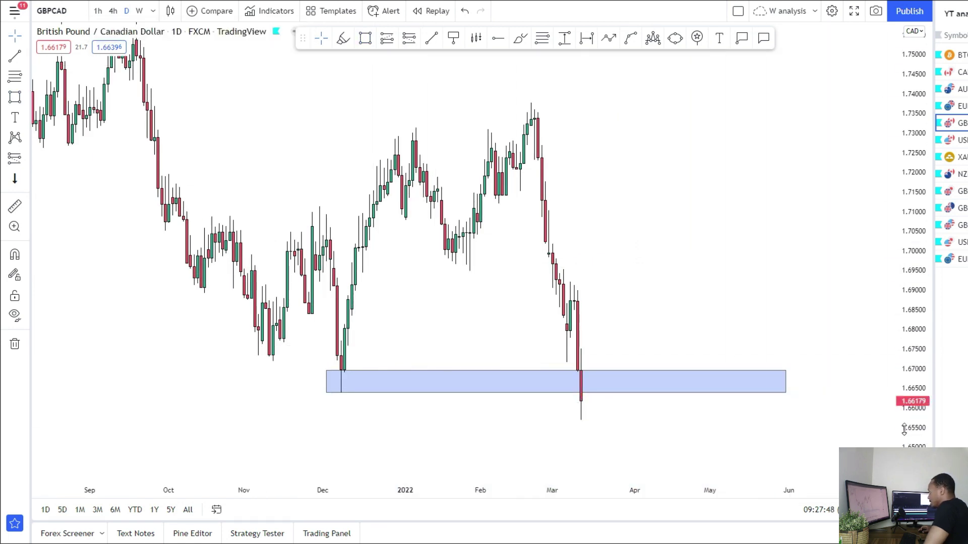
pyautogui.scroll(3, 536, 358)
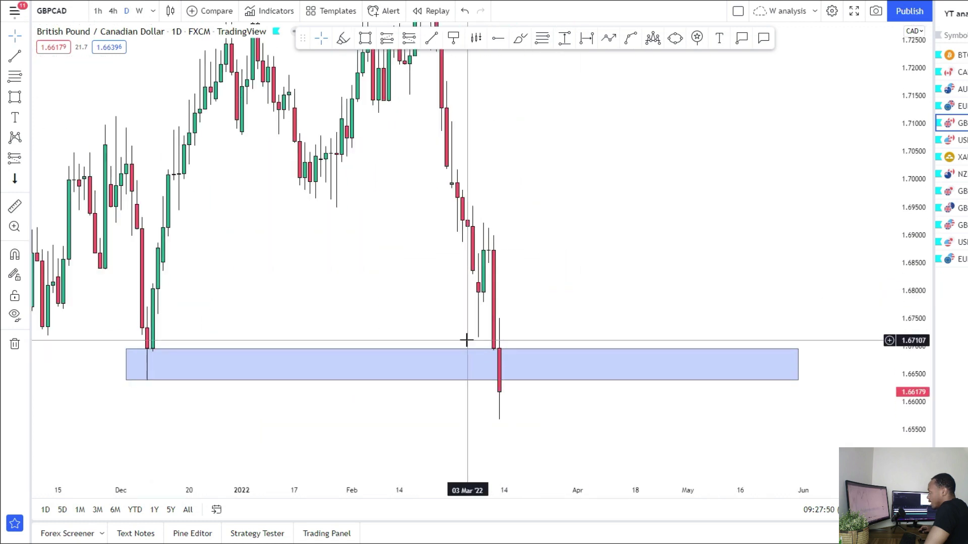
pyautogui.click(113, 11)
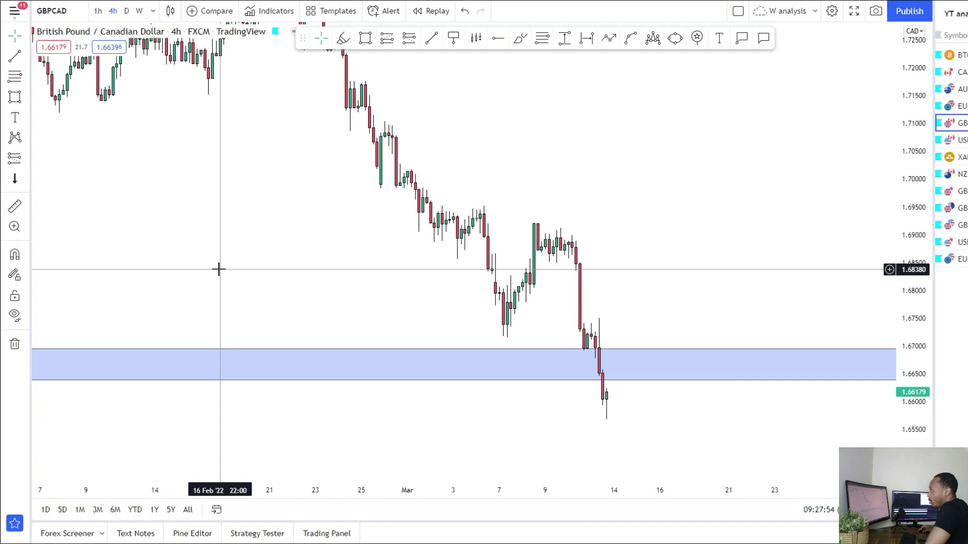
pyautogui.click(126, 12)
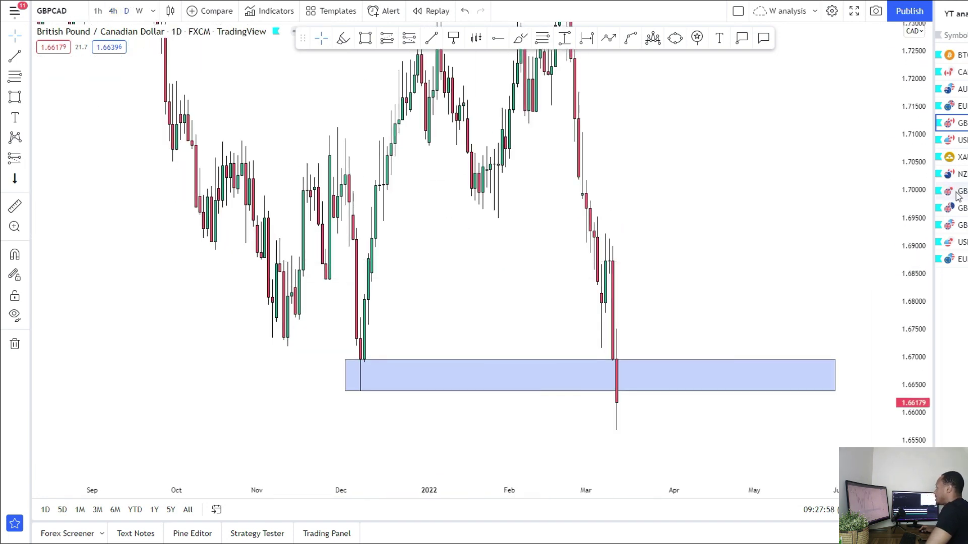
pyautogui.moveTo(921, 187); pyautogui.dragTo(920, 217)
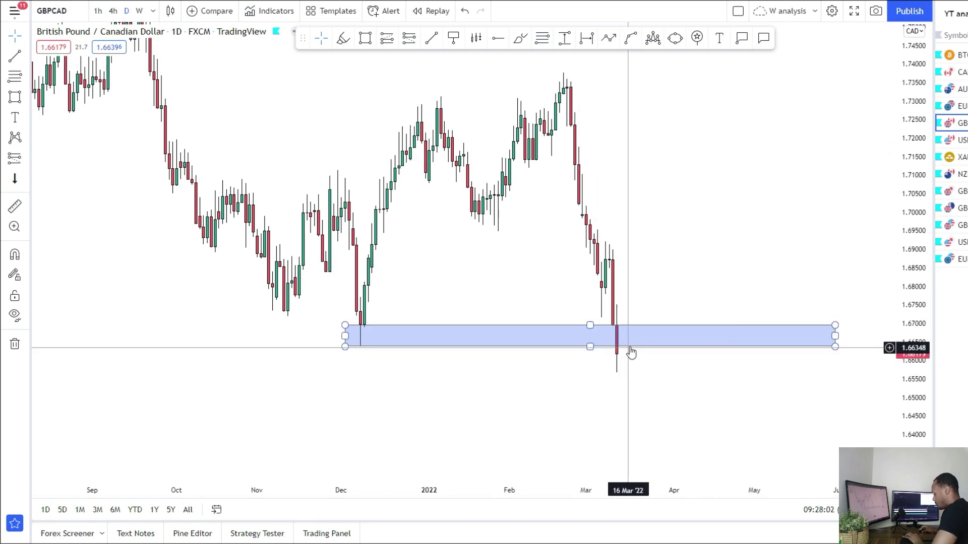
pyautogui.press('Delete')
# Switch GBPCAD to the weekly timeframe and circle the three descending highs between early 2021 and early 2022 freehand
pyautogui.click(139, 12)
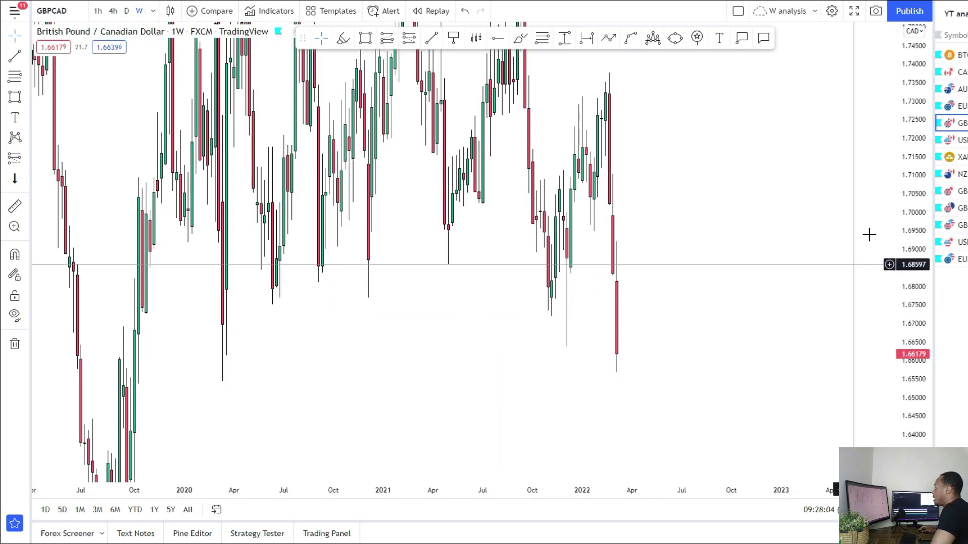
pyautogui.moveTo(897, 162); pyautogui.dragTo(816, 350)
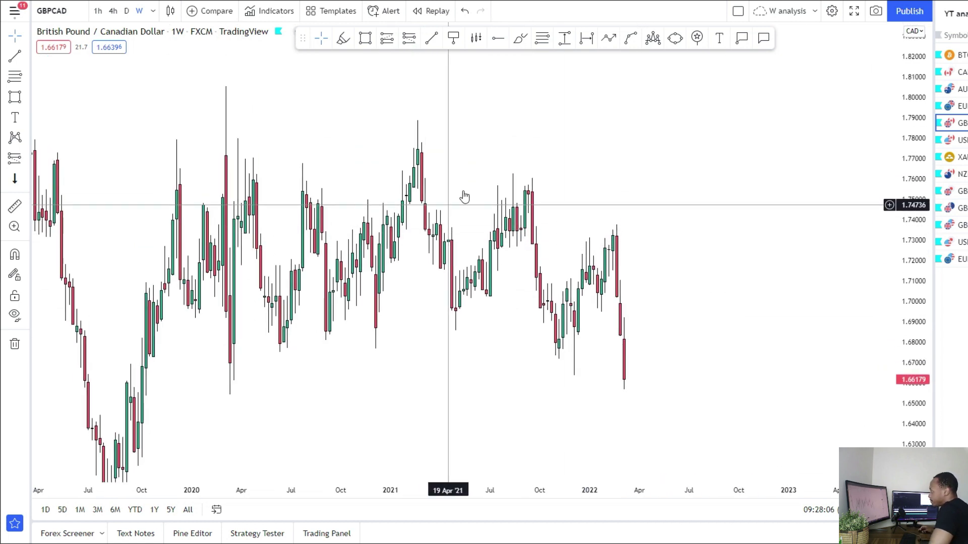
pyautogui.moveTo(407, 134); pyautogui.dragTo(421, 119)
pyautogui.moveTo(526, 165); pyautogui.dragTo(531, 173)
pyautogui.moveTo(608, 217); pyautogui.dragTo(601, 224)
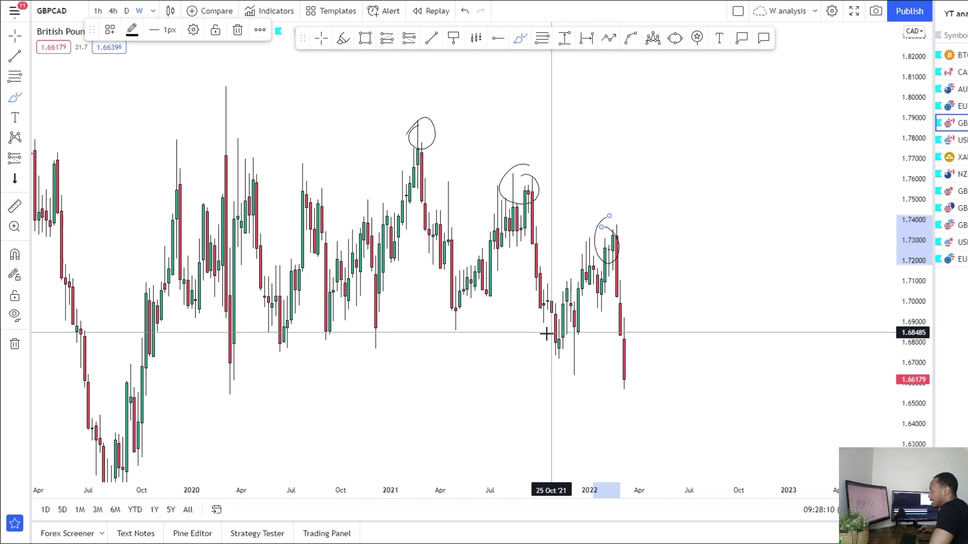
pyautogui.moveTo(423, 145)
pyautogui.mouseDown()
pyautogui.moveTo(448, 149)
pyautogui.moveTo(658, 319)
pyautogui.moveTo(672, 447)
pyautogui.moveTo(705, 404)
pyautogui.mouseUp()
pyautogui.click(464, 11)
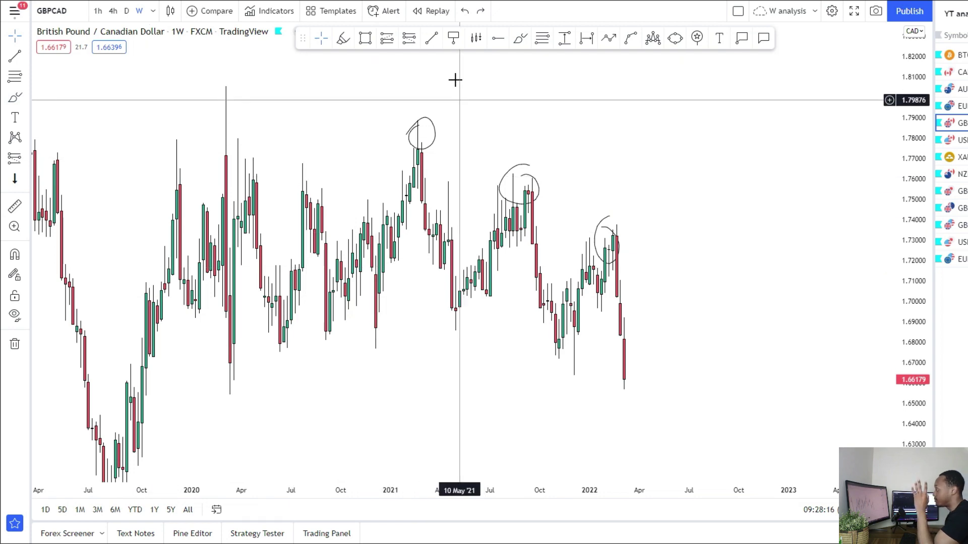
# Sketch freehand horizontal lines at about 1.768 and 1.670 to mark the weekly range from late 2019 into 2022
pyautogui.moveTo(147, 183); pyautogui.dragTo(314, 118)
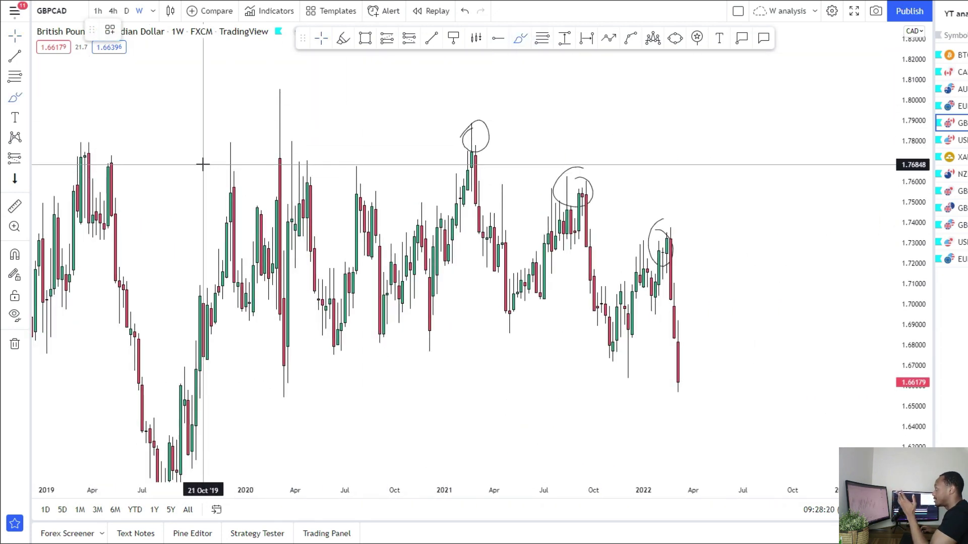
pyautogui.moveTo(206, 164); pyautogui.dragTo(764, 166)
pyautogui.moveTo(187, 365); pyautogui.dragTo(674, 371)
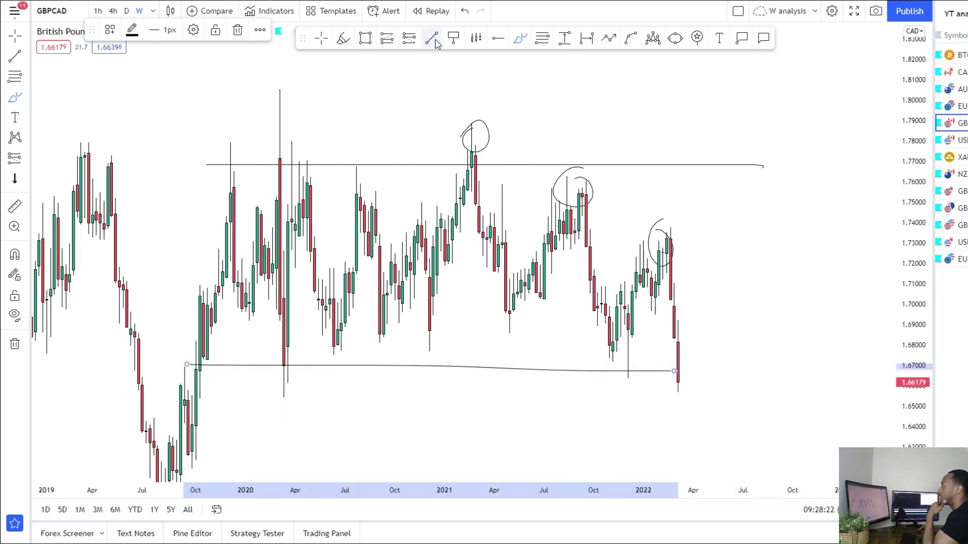
# Undo the freehand range lines and the circles around the descending highs on the weekly GBPCAD chart
pyautogui.click(465, 12)
pyautogui.click(464, 12)
pyautogui.click(464, 14)
pyautogui.click(463, 13)
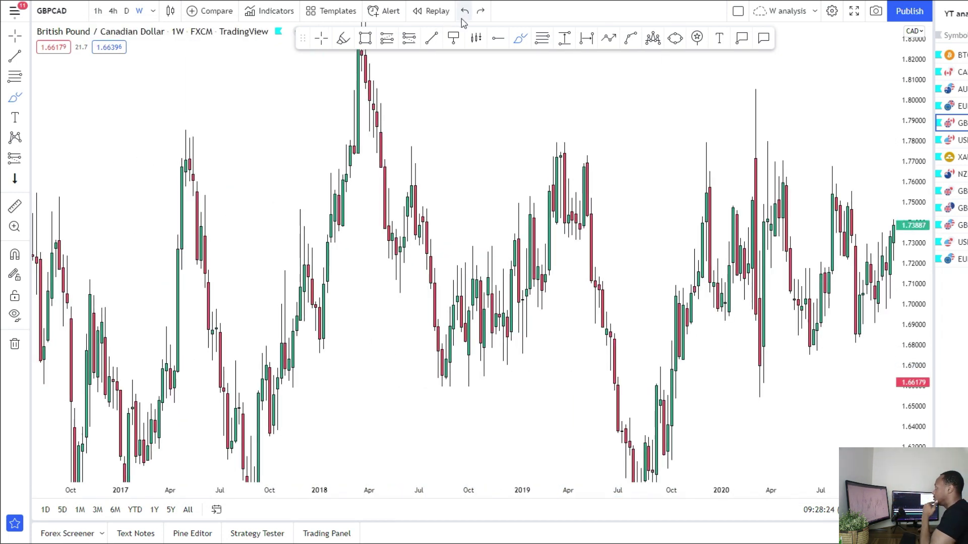
pyautogui.click(464, 12)
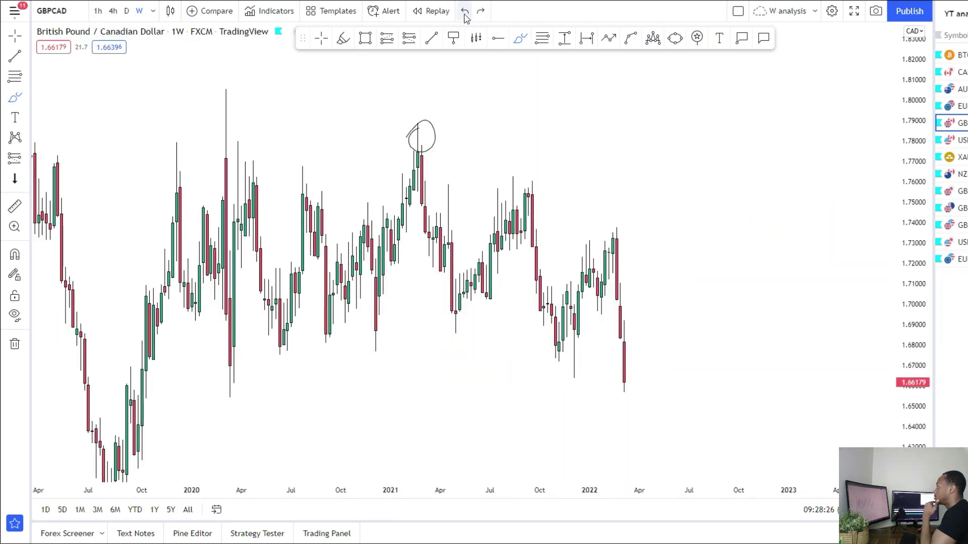
# Try a horizontal ray at about 1.588 from the mid-2019 low on the weekly chart, and delete it
pyautogui.moveTo(430, 308); pyautogui.dragTo(415, 202)
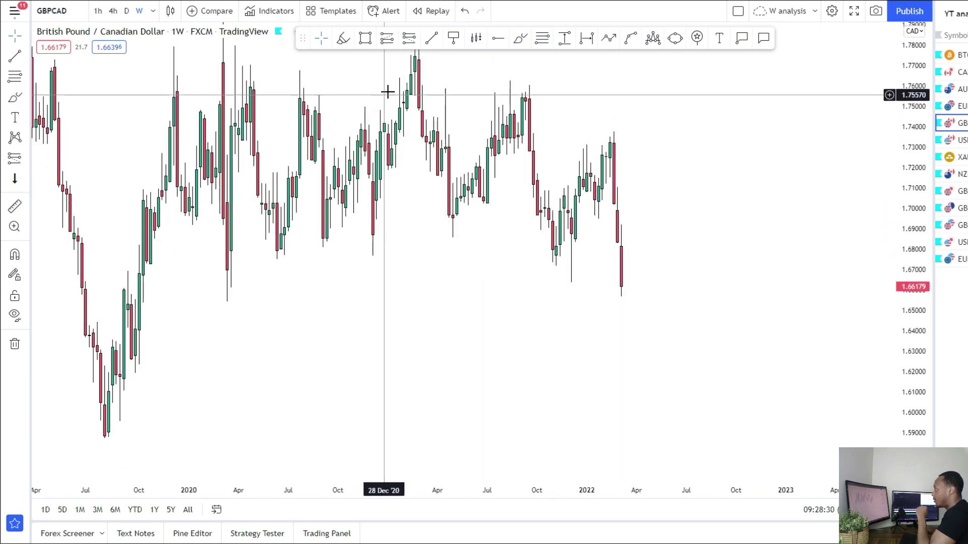
pyautogui.click(497, 40)
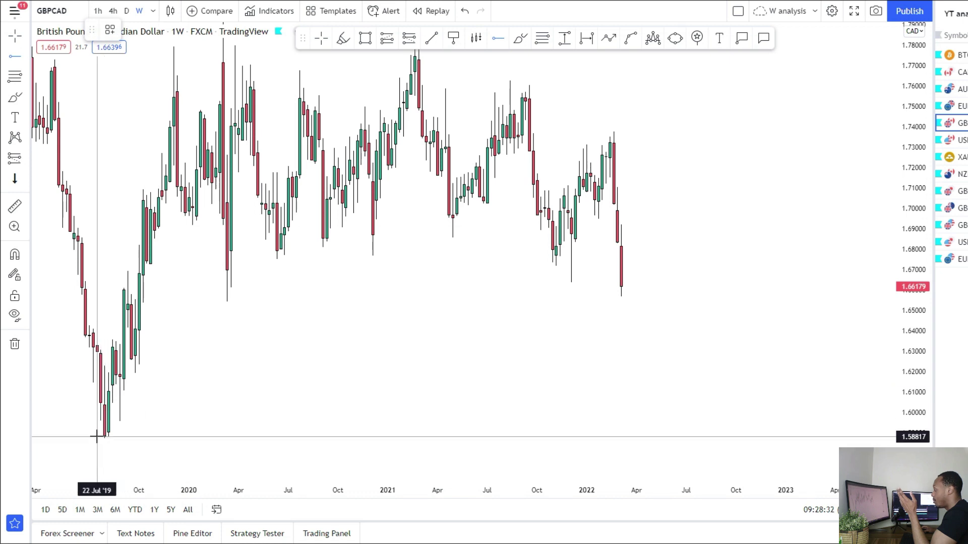
pyautogui.click(96, 437)
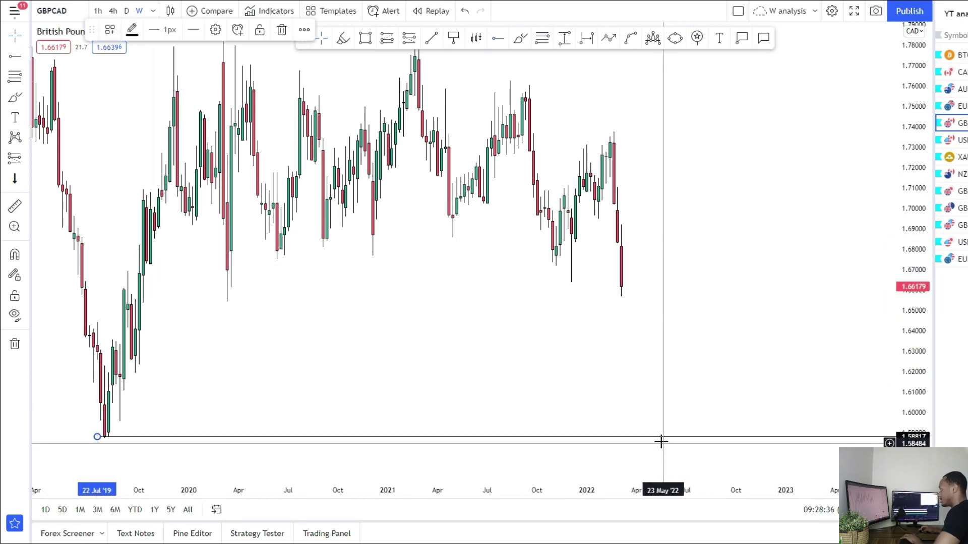
pyautogui.press('Delete')
# Place a horizontal ray at 1.65457 from the March 2020 low and draw a rectangular zone from about 1.6187 to 1.6274 starting September 2019
pyautogui.moveTo(445, 311); pyautogui.dragTo(450, 314)
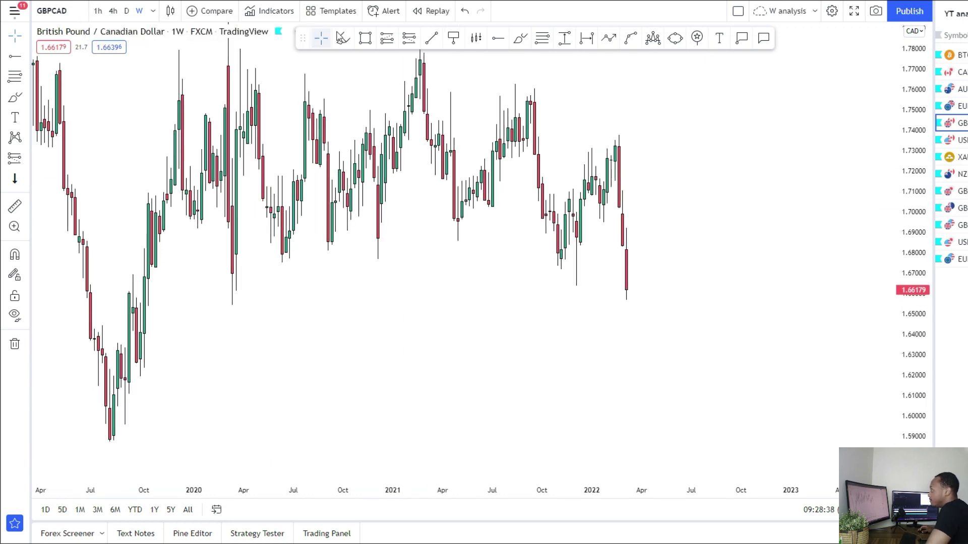
pyautogui.click(231, 304)
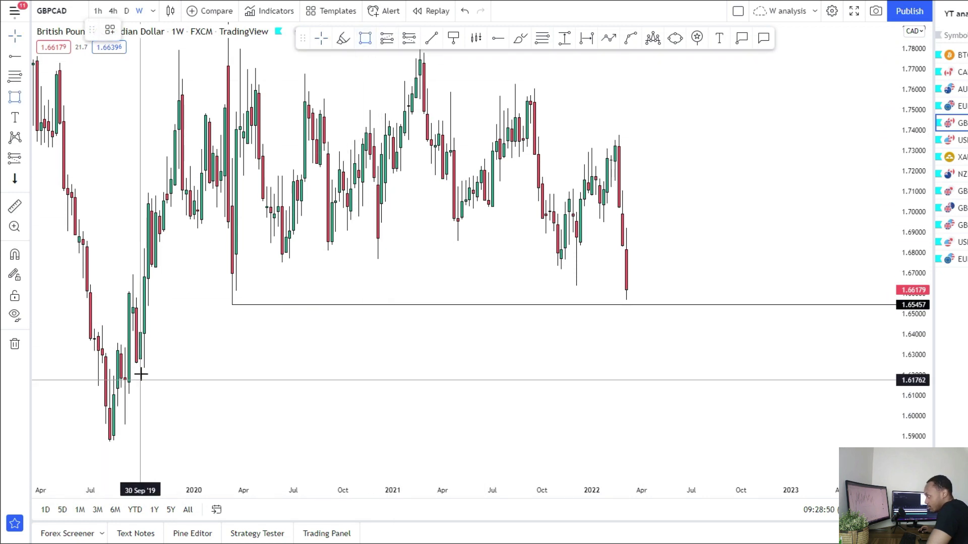
pyautogui.moveTo(129, 361)
pyautogui.mouseDown()
pyautogui.moveTo(583, 389)
pyautogui.moveTo(791, 378)
pyautogui.mouseUp()
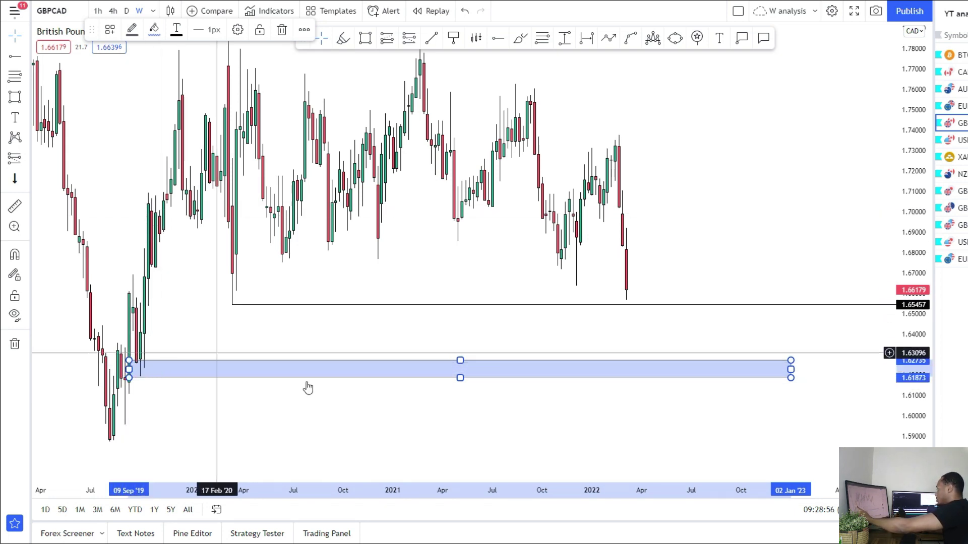
pyautogui.click(456, 415)
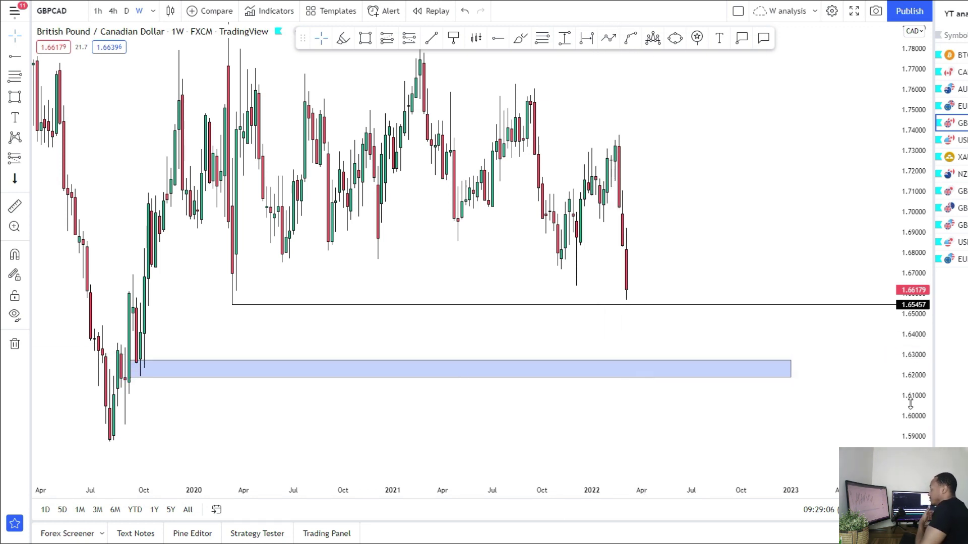
# Switch to the daily timeframe and draw rectangular zones at the December 2021 low (about 1.667–1.669) and the March 2022 high (about 1.6875–1.6898)
pyautogui.moveTo(910, 403); pyautogui.dragTo(908, 385)
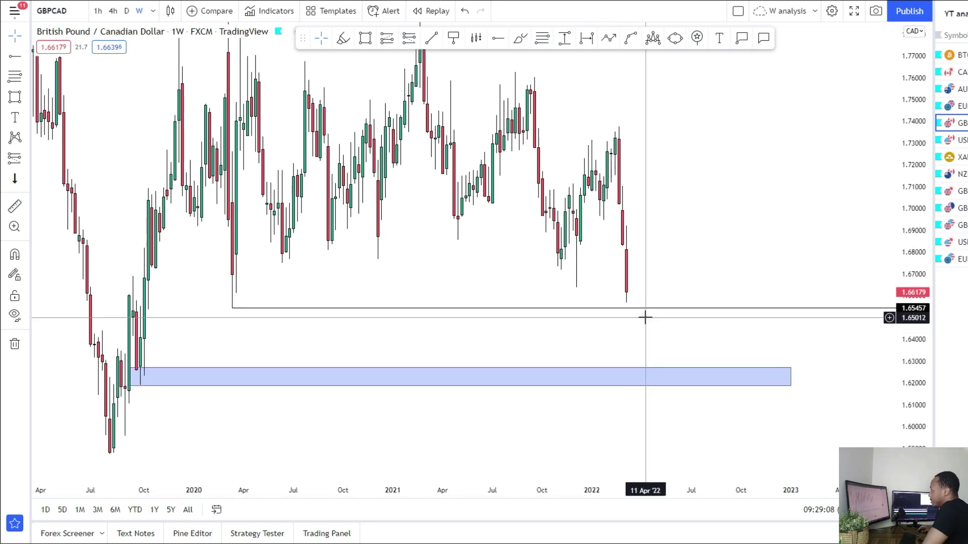
pyautogui.scroll(-1, 639, 316)
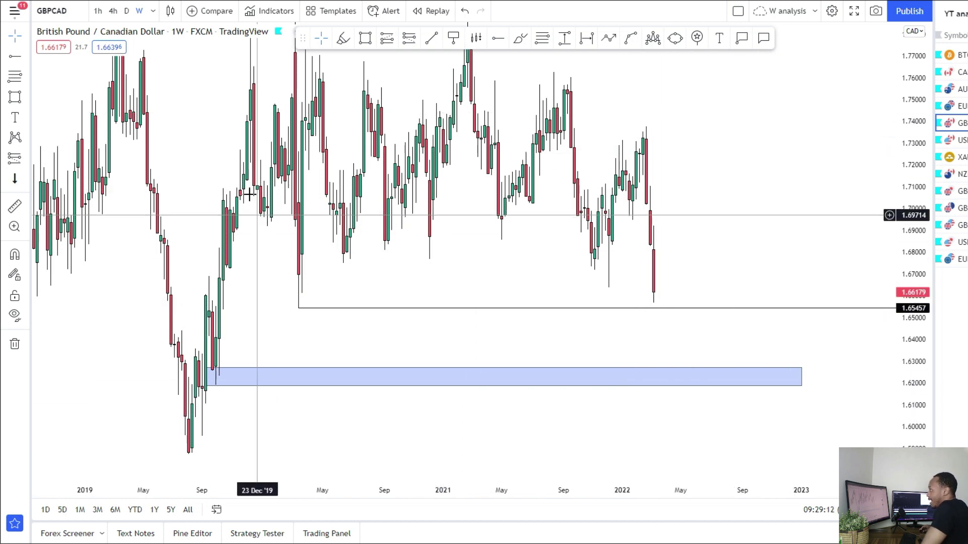
pyautogui.moveTo(403, 205); pyautogui.dragTo(363, 255)
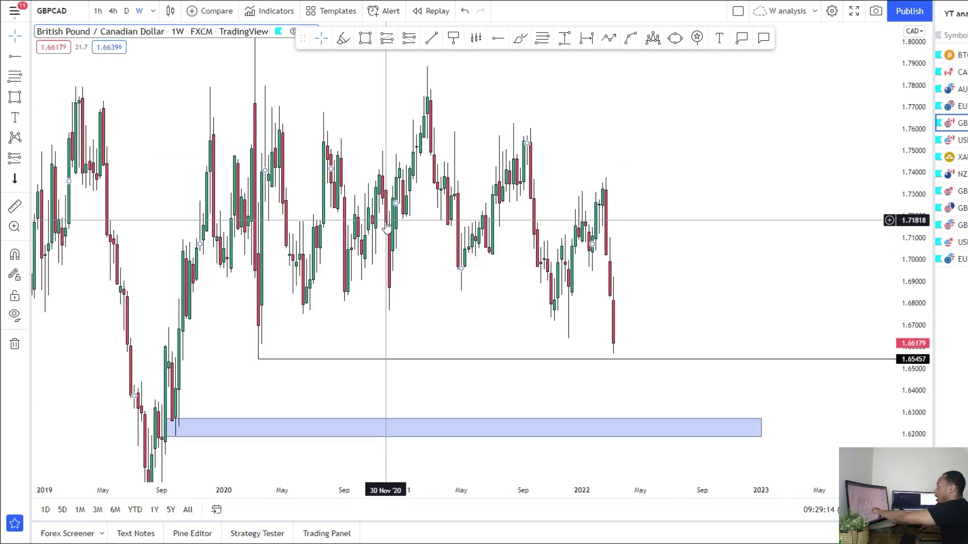
pyautogui.click(127, 11)
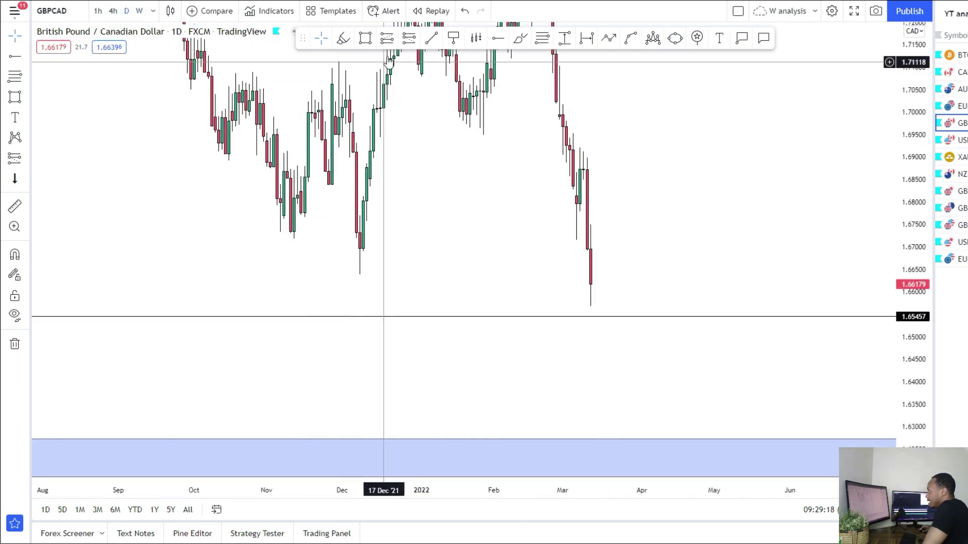
pyautogui.click(367, 39)
pyautogui.moveTo(342, 252); pyautogui.dragTo(829, 260)
pyautogui.moveTo(732, 376); pyautogui.dragTo(696, 390)
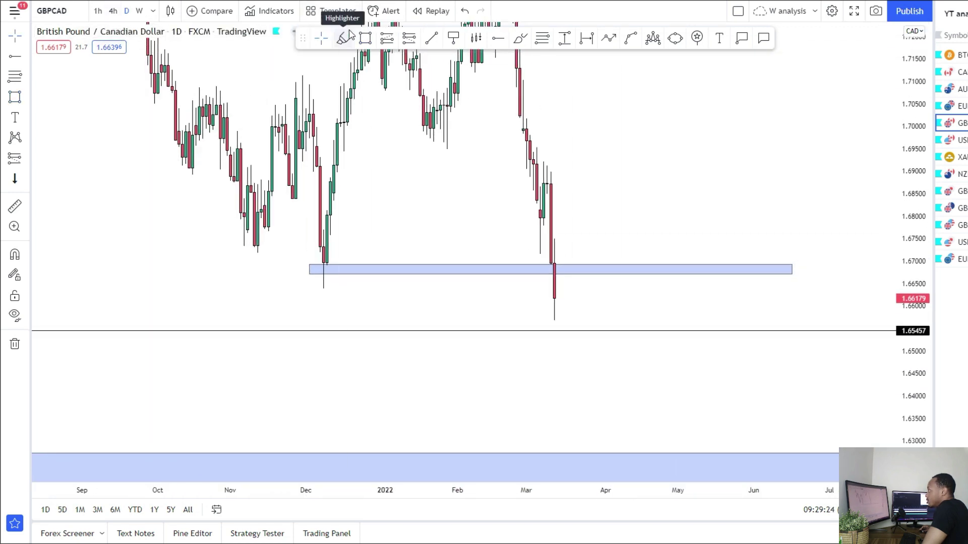
pyautogui.moveTo(547, 172); pyautogui.dragTo(726, 182)
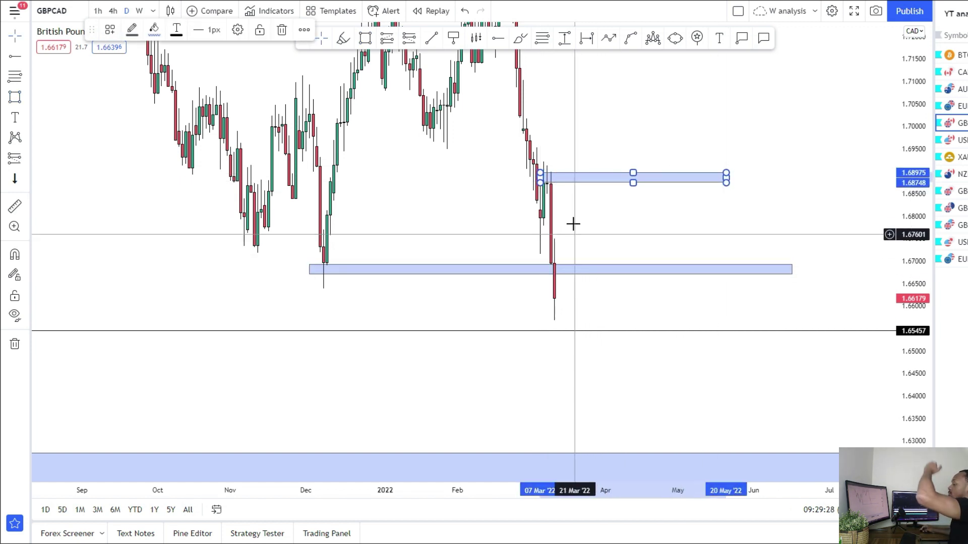
pyautogui.click(672, 230)
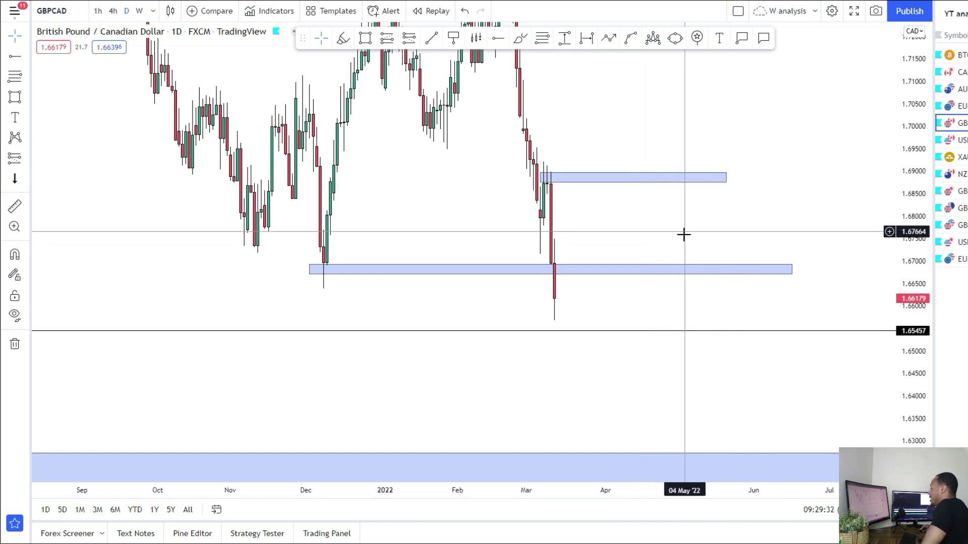
# Switch the GBPCAD chart to the four-hour timeframe
pyautogui.moveTo(661, 379); pyautogui.dragTo(642, 315)
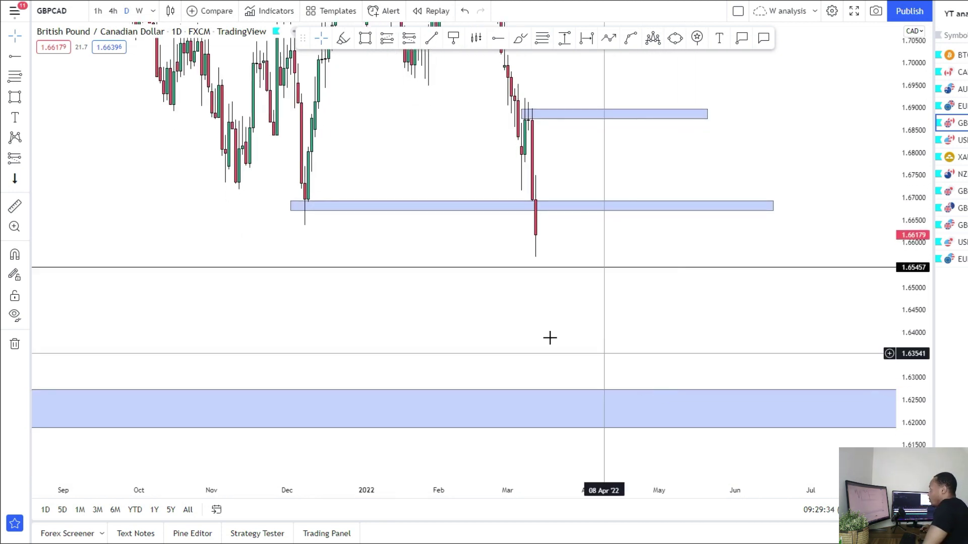
pyautogui.moveTo(549, 337); pyautogui.dragTo(584, 402)
pyautogui.click(113, 12)
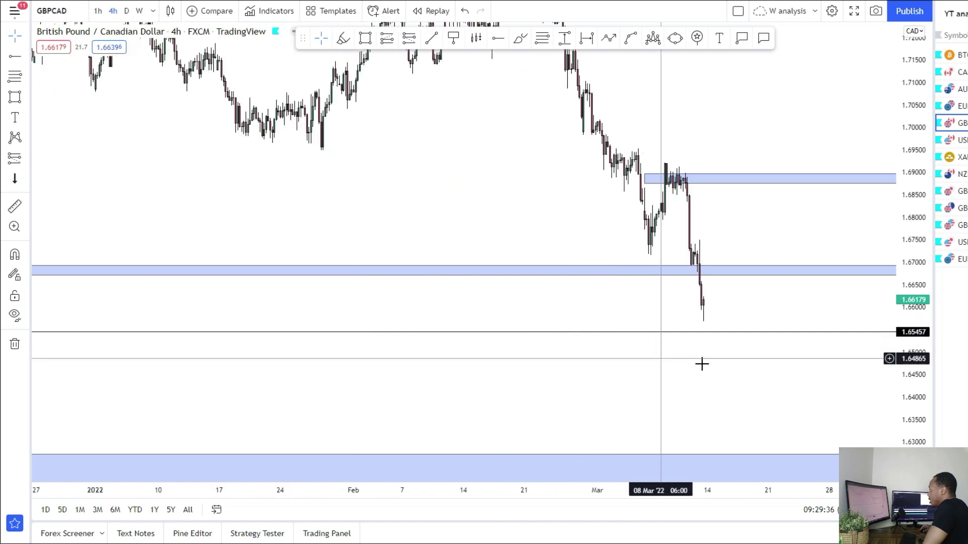
pyautogui.scroll(6, 580, 333)
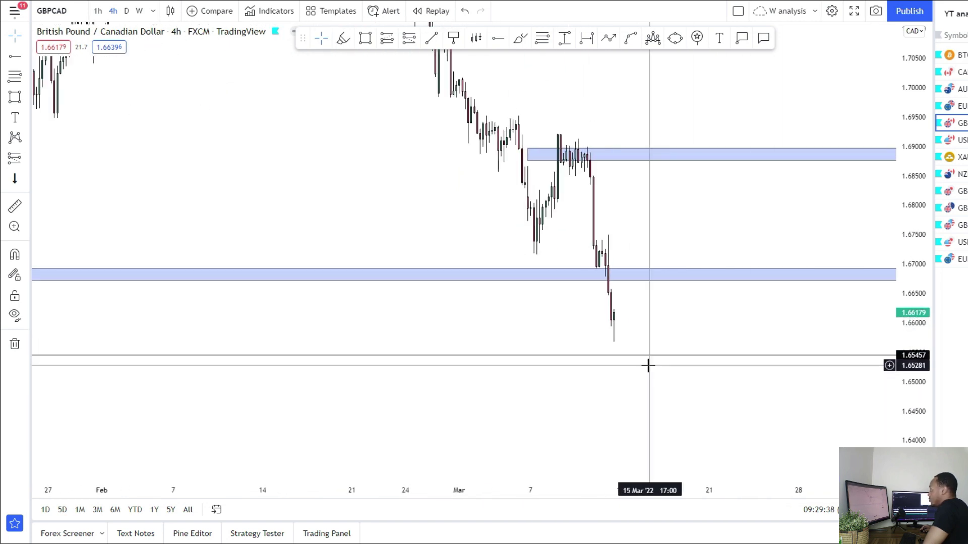
pyautogui.scroll(-6, 373, 305)
pyautogui.scroll(-5, 351, 294)
pyautogui.scroll(11, 404, 318)
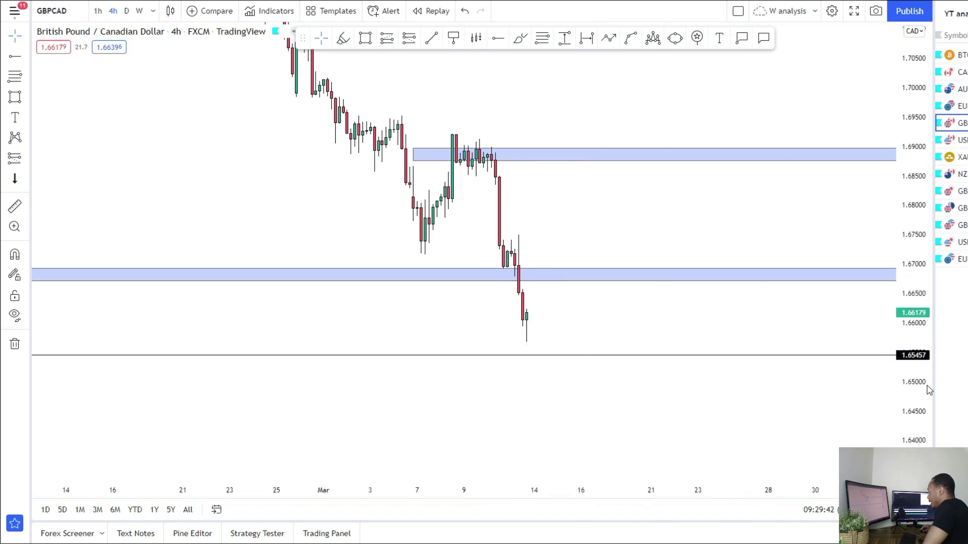
# Place a short position with its entry at 1.66709 under the December-low zone, stop at 1.67495 and target at 1.62505
pyautogui.moveTo(929, 390); pyautogui.dragTo(692, 328)
pyautogui.moveTo(626, 211); pyautogui.dragTo(547, 147)
pyautogui.click(15, 158)
pyautogui.click(533, 224)
pyautogui.moveTo(532, 98); pyautogui.dragTo(500, 161)
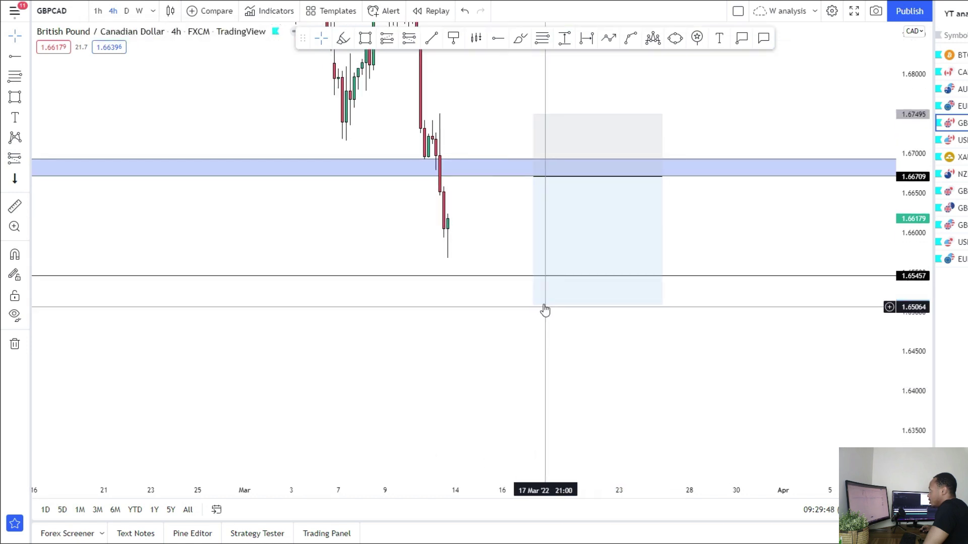
pyautogui.moveTo(534, 304); pyautogui.dragTo(528, 277)
pyautogui.moveTo(490, 382); pyautogui.dragTo(483, 306)
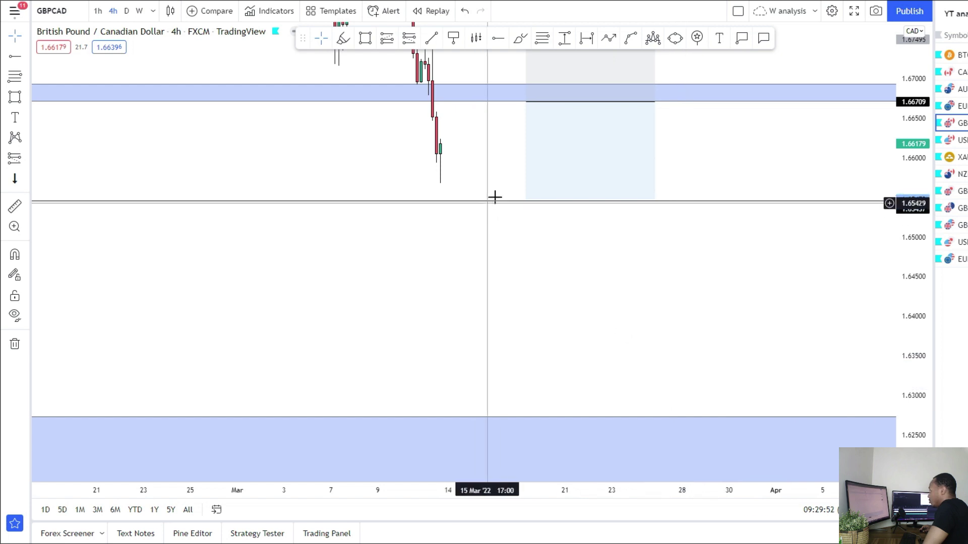
pyautogui.click(525, 201)
pyautogui.moveTo(525, 200); pyautogui.dragTo(488, 435)
# Sketch a freehand path rising from the current price to the zone near 1.69, with a circle at that zone
pyautogui.moveTo(427, 320); pyautogui.dragTo(437, 472)
pyautogui.moveTo(446, 383); pyautogui.dragTo(420, 413)
pyautogui.moveTo(429, 330)
pyautogui.mouseDown()
pyautogui.moveTo(545, 131)
pyautogui.moveTo(535, 135)
pyautogui.moveTo(519, 96)
pyautogui.mouseUp()
# Place a second short position at the zone near 1.69 with its entry at 1.68725, stop at 1.69304 and target at 1.65450
pyautogui.click(29, 161)
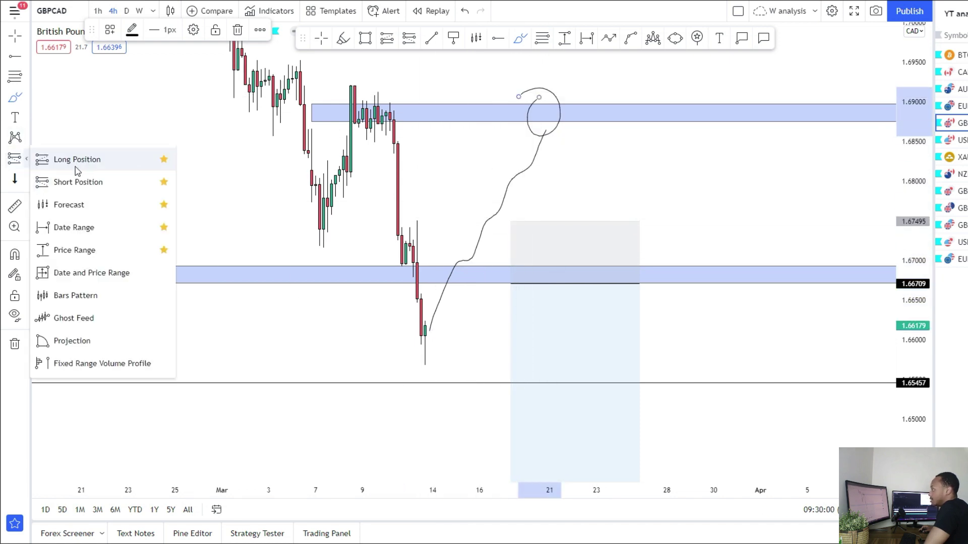
pyautogui.click(75, 159)
pyautogui.click(679, 124)
pyautogui.moveTo(656, 63); pyautogui.dragTo(648, 119)
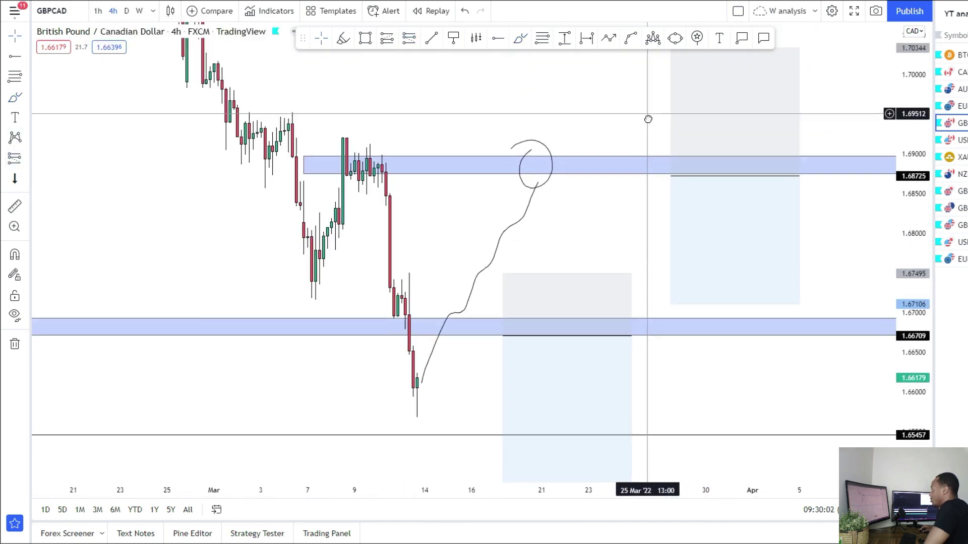
pyautogui.moveTo(670, 55); pyautogui.dragTo(610, 135)
pyautogui.moveTo(619, 227); pyautogui.dragTo(609, 158)
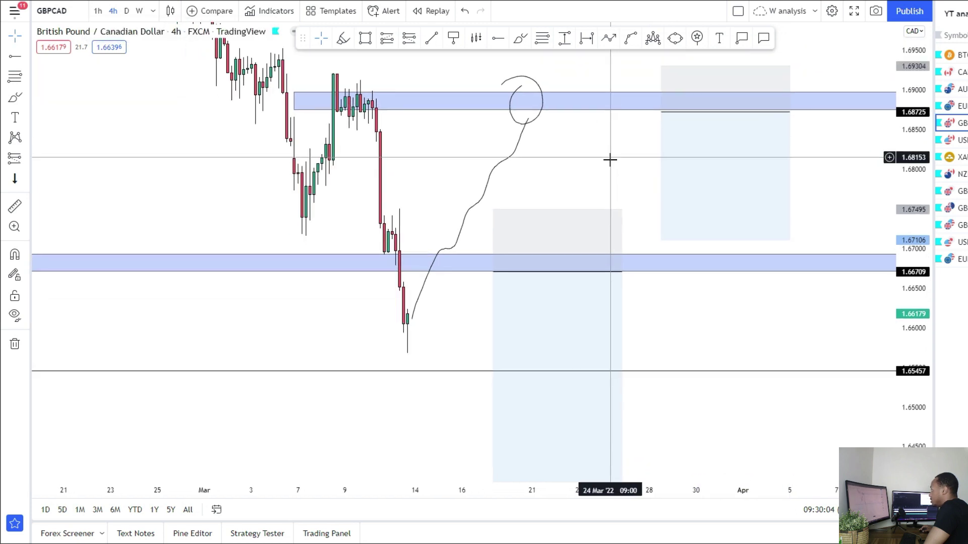
pyautogui.moveTo(682, 323); pyautogui.dragTo(663, 273)
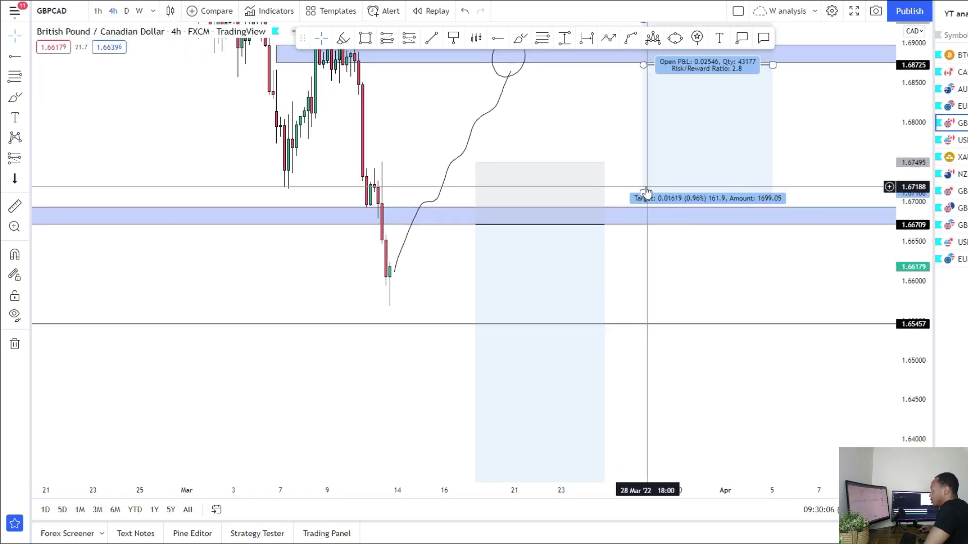
pyautogui.moveTo(643, 191); pyautogui.dragTo(635, 325)
pyautogui.click(465, 11)
pyautogui.moveTo(666, 420); pyautogui.dragTo(659, 278)
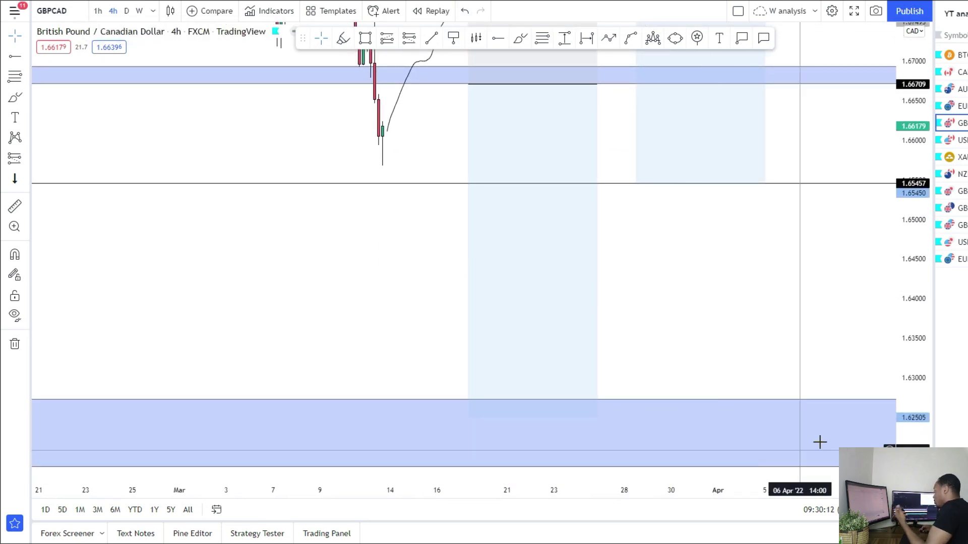
pyautogui.moveTo(906, 256); pyautogui.dragTo(866, 380)
pyautogui.moveTo(734, 317); pyautogui.dragTo(691, 374)
pyautogui.scroll(-3, 721, 343)
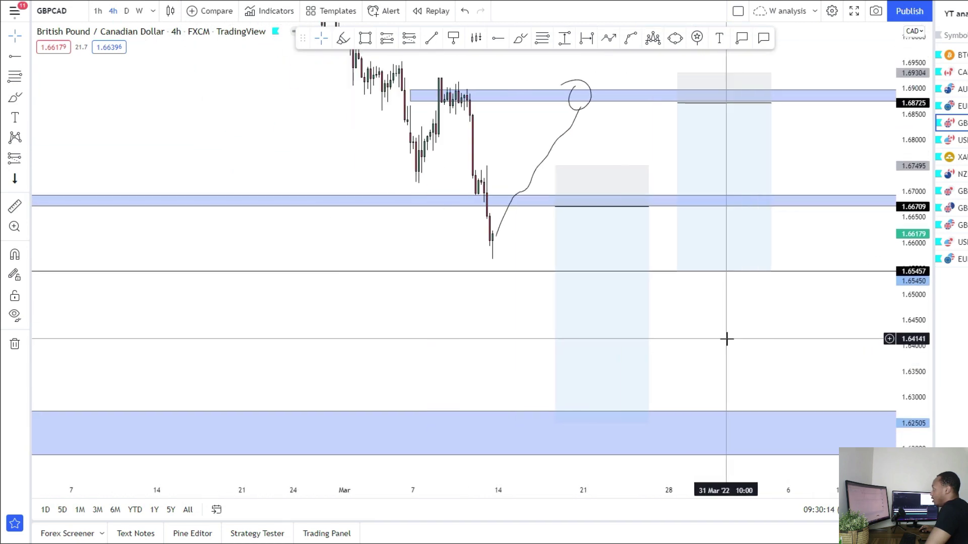
pyautogui.scroll(2, 738, 326)
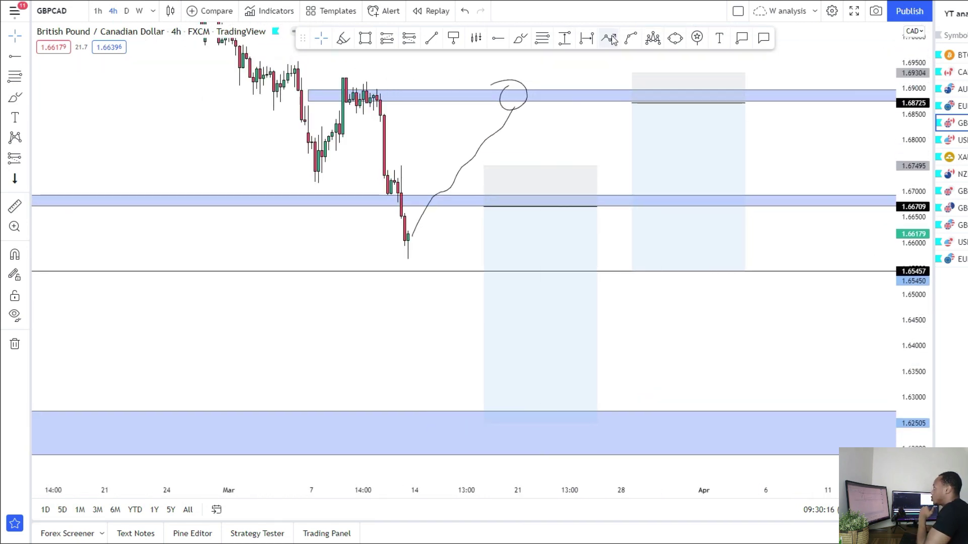
pyautogui.click(473, 242)
pyautogui.click(508, 192)
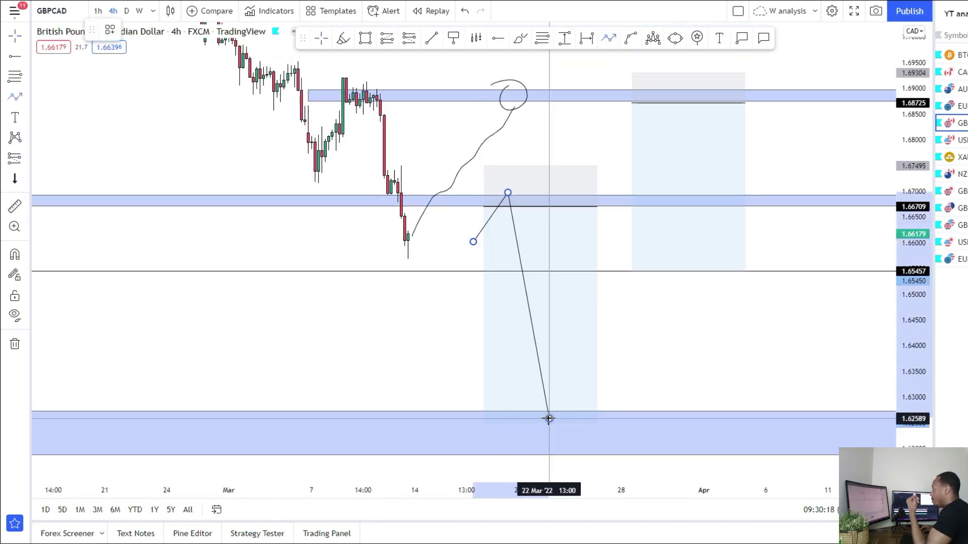
pyautogui.press('Escape')
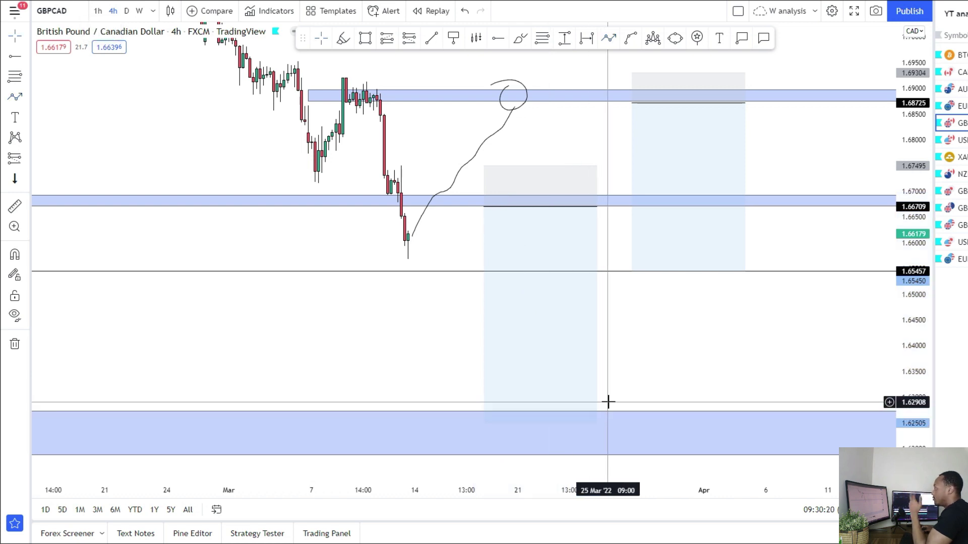
# Draw path arrows over both short positions, one rising to about 1.669 and falling to 1.625, one rising to about 1.688 and falling to 1.6545
pyautogui.click(468, 240)
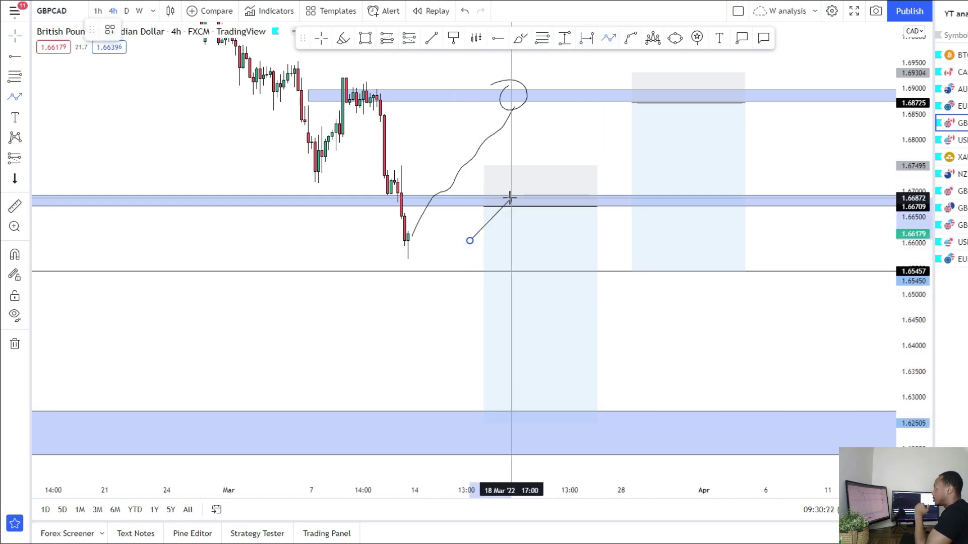
pyautogui.click(510, 197)
pyautogui.doubleClick(539, 421)
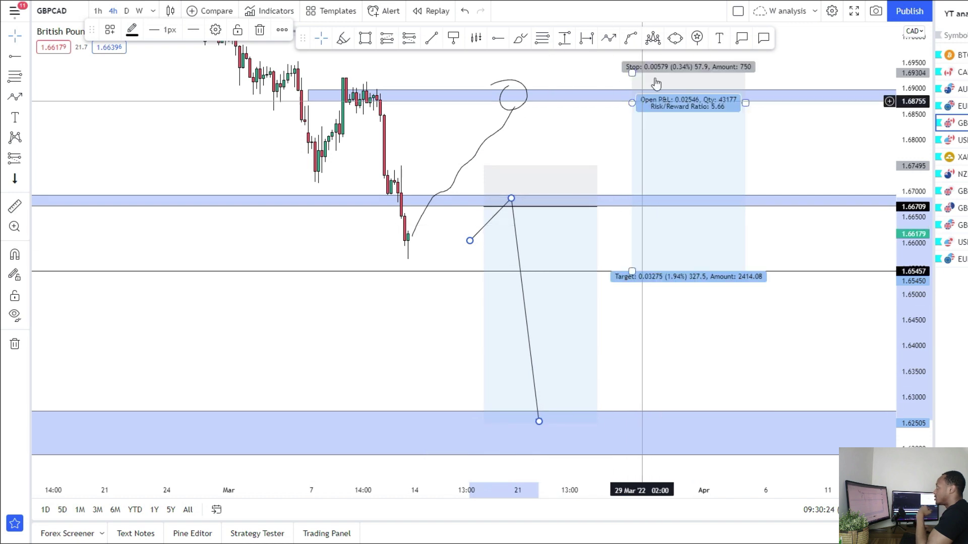
pyautogui.click(608, 39)
pyautogui.click(639, 132)
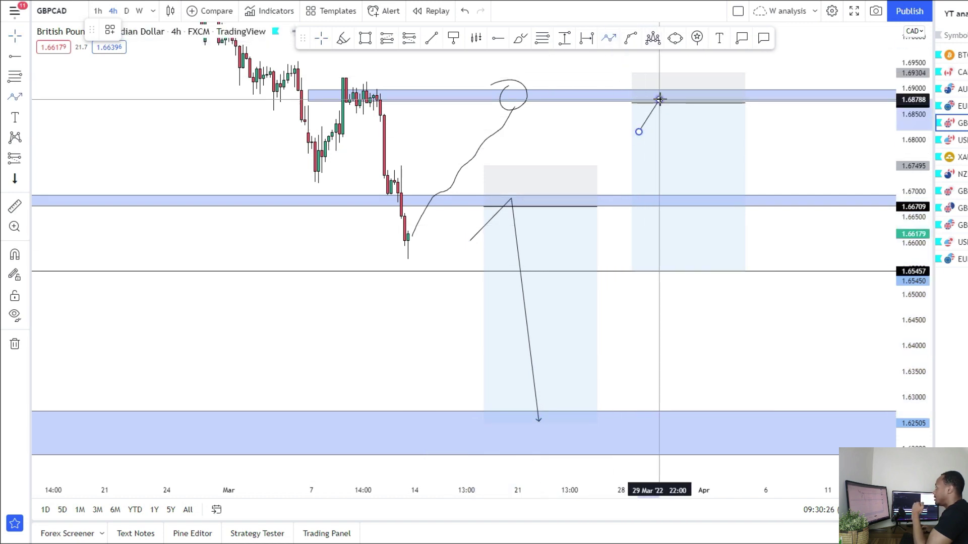
pyautogui.click(658, 99)
pyautogui.doubleClick(683, 273)
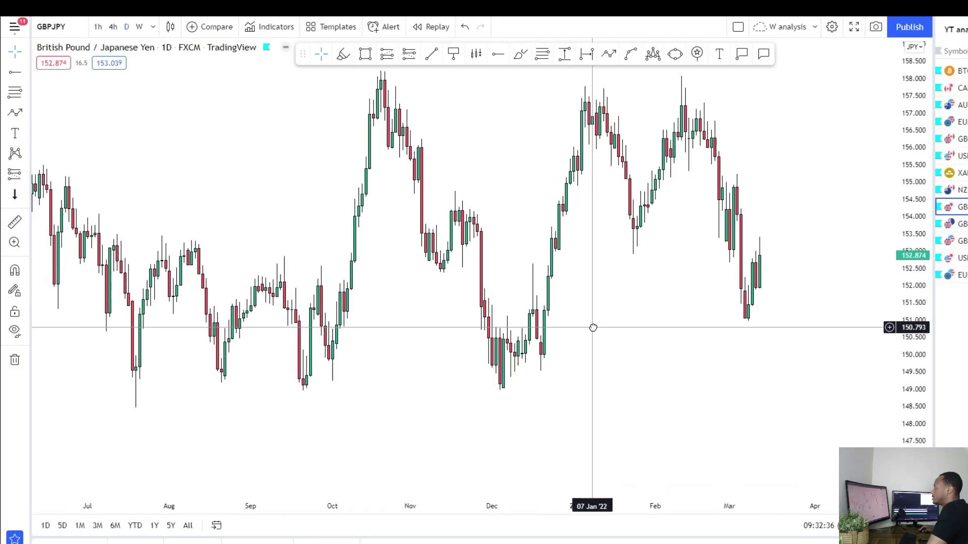
# Draw a rectangular support zone across the July-to-December lows on the GBPJPY daily chart, from 149.348 to 149.020
pyautogui.moveTo(592, 326); pyautogui.dragTo(546, 341)
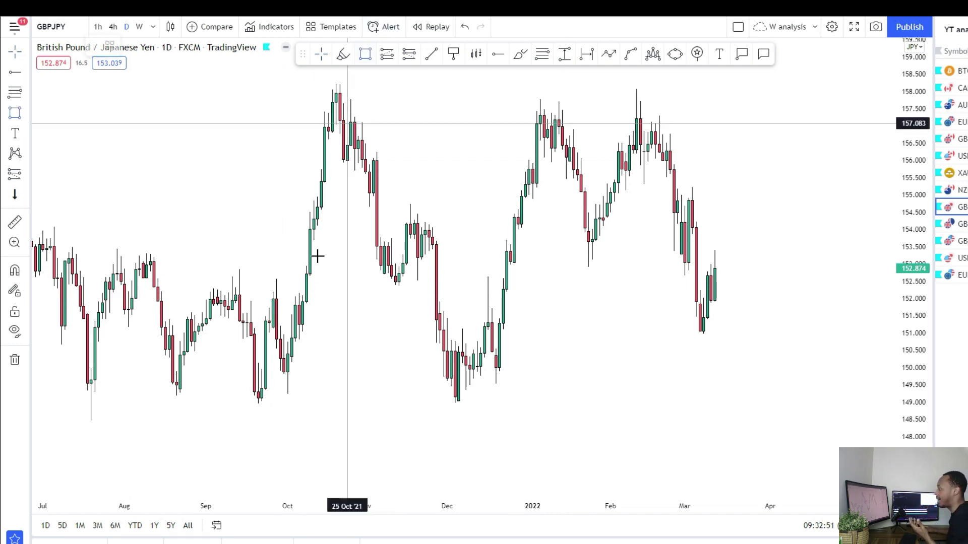
pyautogui.moveTo(87, 390)
pyautogui.mouseDown()
pyautogui.moveTo(788, 410)
pyautogui.moveTo(878, 401)
pyautogui.mouseUp()
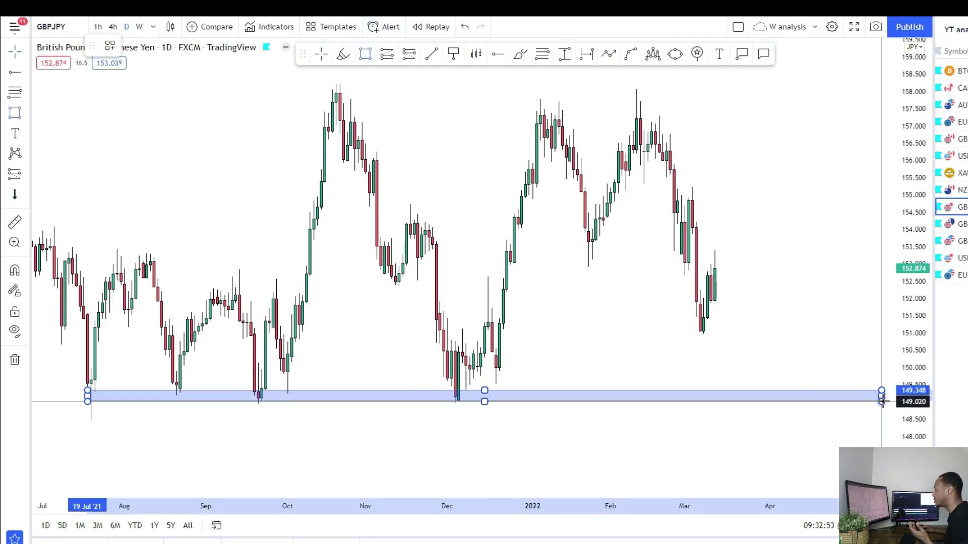
pyautogui.click(891, 401)
pyautogui.click(827, 362)
# Draw a rectangular zone at the late-January low, from 153.409 to 152.957, extending to 18 April 2022
pyautogui.scroll(4, 655, 255)
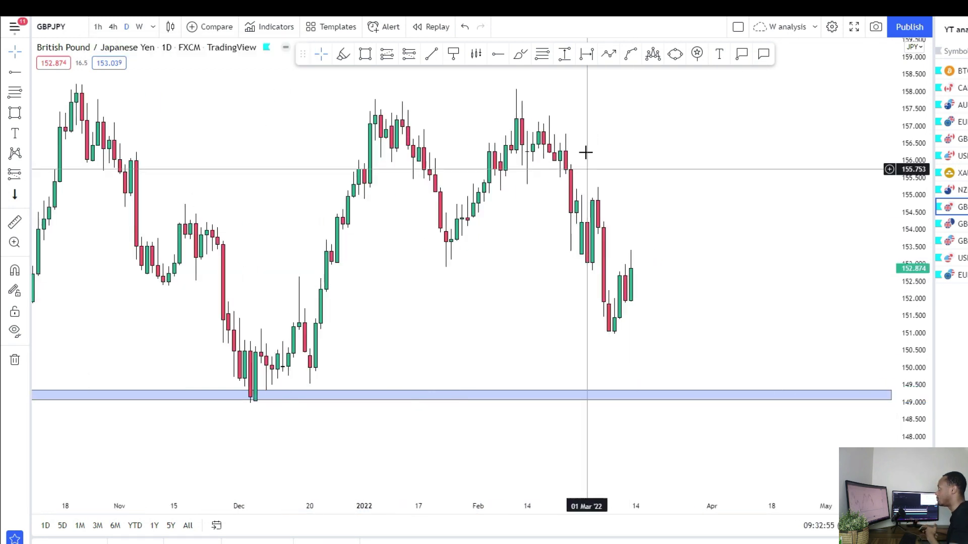
pyautogui.moveTo(899, 362); pyautogui.dragTo(897, 287)
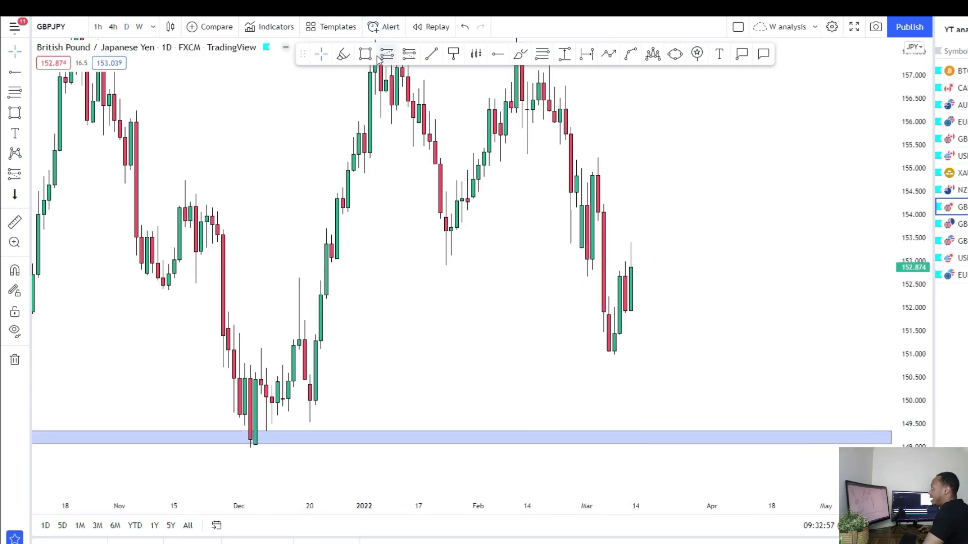
pyautogui.moveTo(428, 242); pyautogui.dragTo(767, 263)
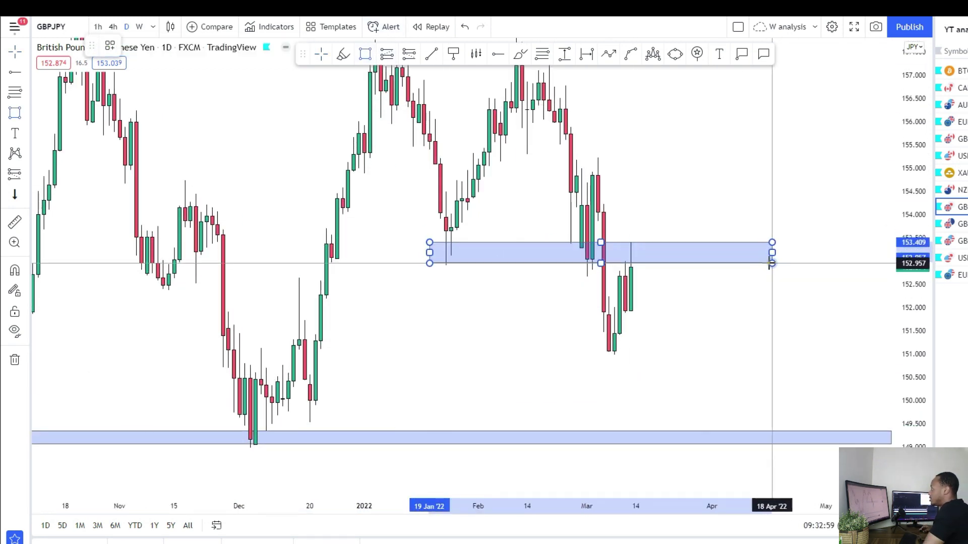
pyautogui.click(771, 267)
# Draw a narrow rectangular resistance zone over the early-March highs near 155.0, extending past the current price
pyautogui.moveTo(889, 201); pyautogui.dragTo(881, 271)
pyautogui.moveTo(667, 316); pyautogui.dragTo(654, 257)
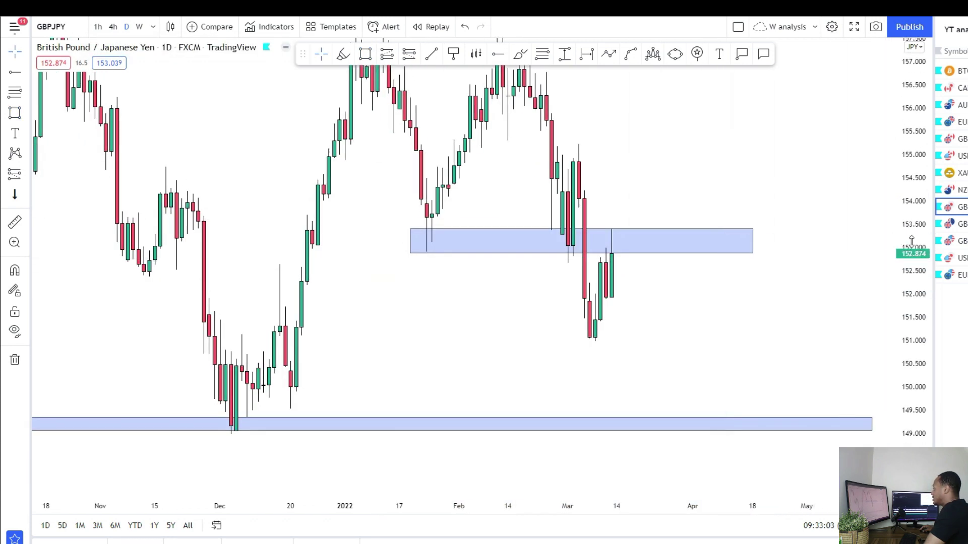
pyautogui.scroll(-3, 737, 326)
pyautogui.moveTo(715, 304); pyautogui.dragTo(696, 306)
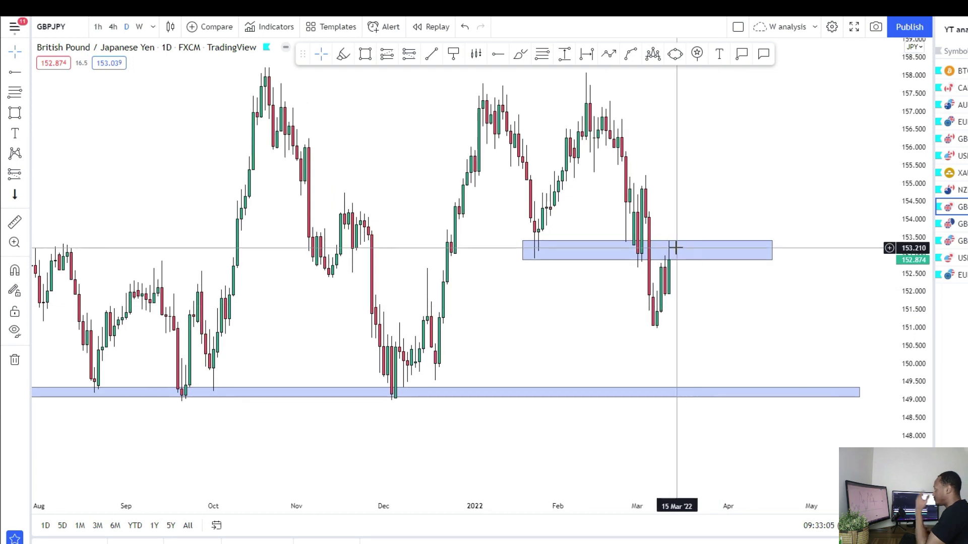
pyautogui.scroll(5, 678, 273)
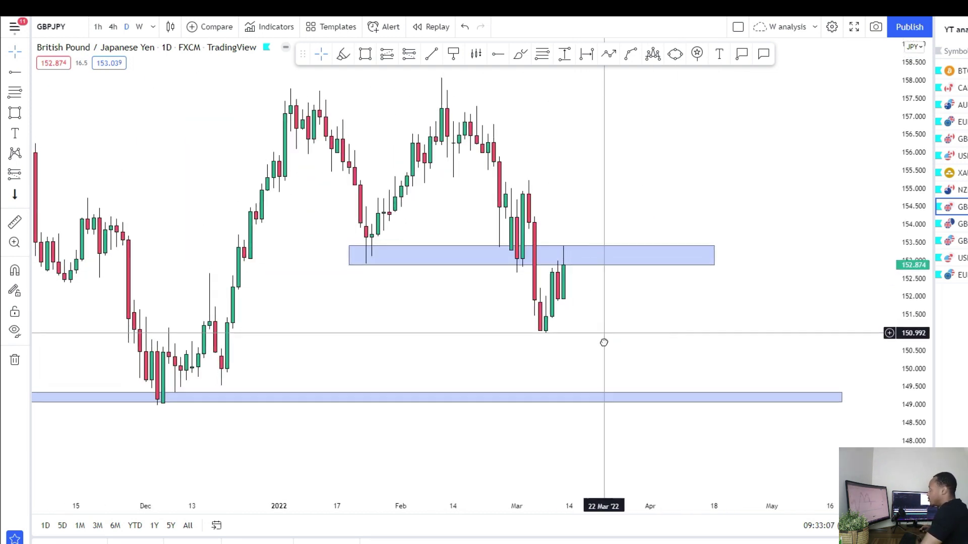
pyautogui.moveTo(493, 194); pyautogui.dragTo(754, 202)
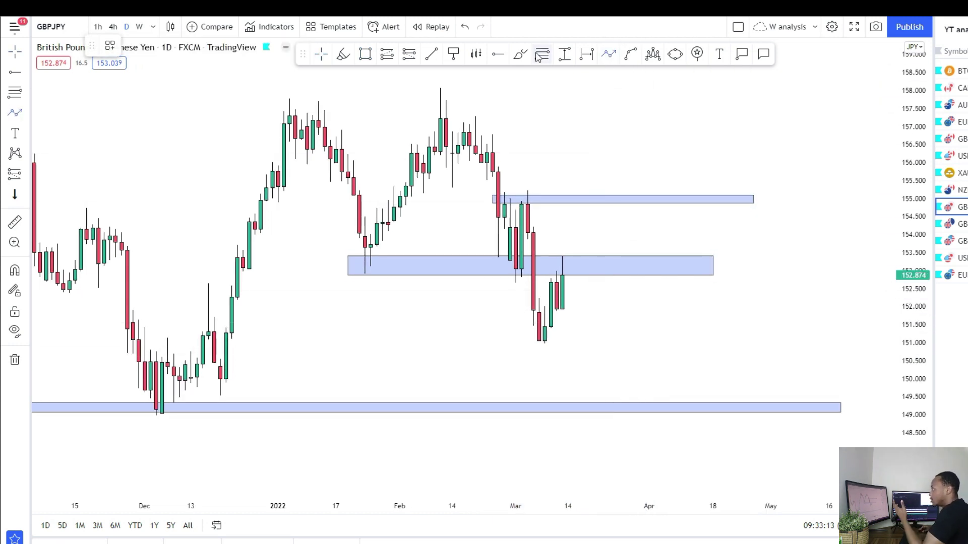
# Sketch a path up to the 155.0 zone and down to the support, plus an alternative climb to about 158, and undo both
pyautogui.moveTo(561, 276)
pyautogui.mouseDown()
pyautogui.moveTo(594, 227)
pyautogui.moveTo(616, 231)
pyautogui.moveTo(630, 195)
pyautogui.moveTo(685, 406)
pyautogui.moveTo(684, 363)
pyautogui.mouseUp()
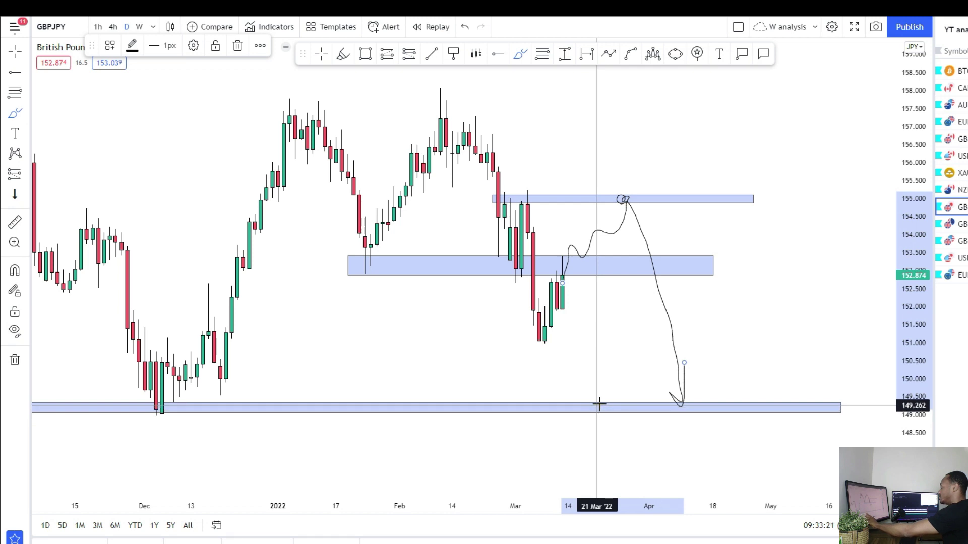
pyautogui.moveTo(622, 223)
pyautogui.mouseDown()
pyautogui.moveTo(642, 168)
pyautogui.moveTo(691, 158)
pyautogui.moveTo(743, 80)
pyautogui.mouseUp()
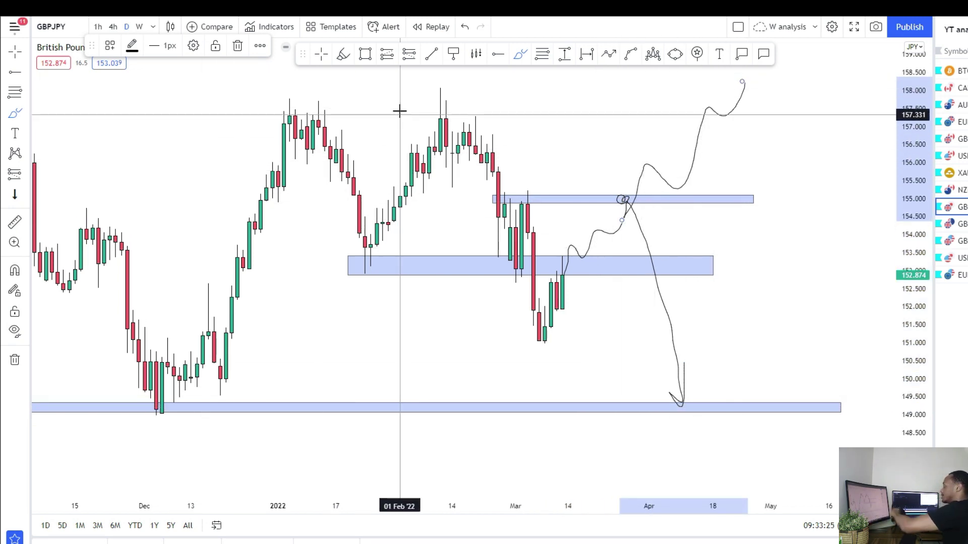
pyautogui.click(465, 28)
pyautogui.click(465, 28)
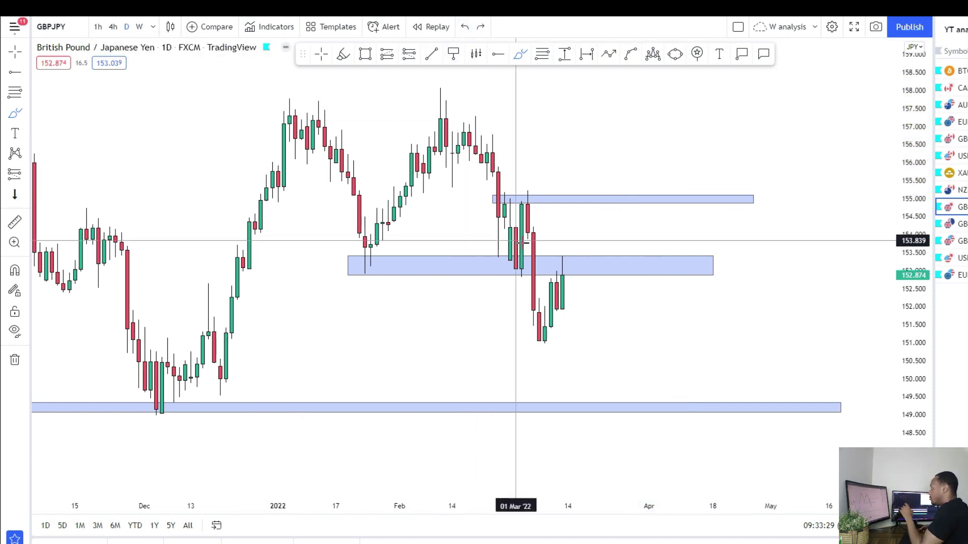
# Sketch circled sell scenarios falling from the 153 and 155 zones, and undo the sketches
pyautogui.moveTo(567, 260)
pyautogui.mouseDown()
pyautogui.moveTo(553, 263)
pyautogui.moveTo(573, 266)
pyautogui.moveTo(608, 376)
pyautogui.mouseUp()
pyautogui.moveTo(563, 258)
pyautogui.mouseDown()
pyautogui.moveTo(598, 214)
pyautogui.moveTo(600, 195)
pyautogui.moveTo(620, 252)
pyautogui.mouseUp()
pyautogui.moveTo(638, 307); pyautogui.dragTo(654, 369)
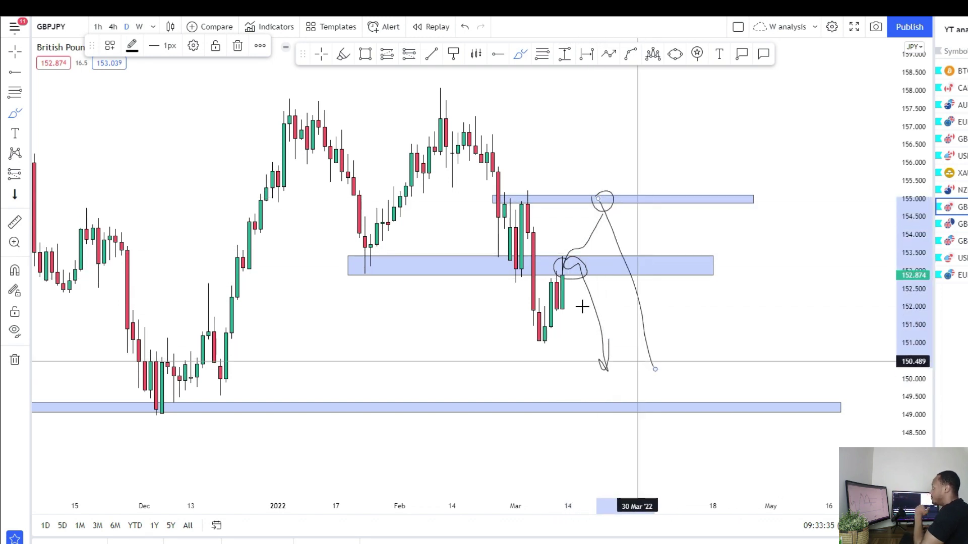
pyautogui.click(463, 28)
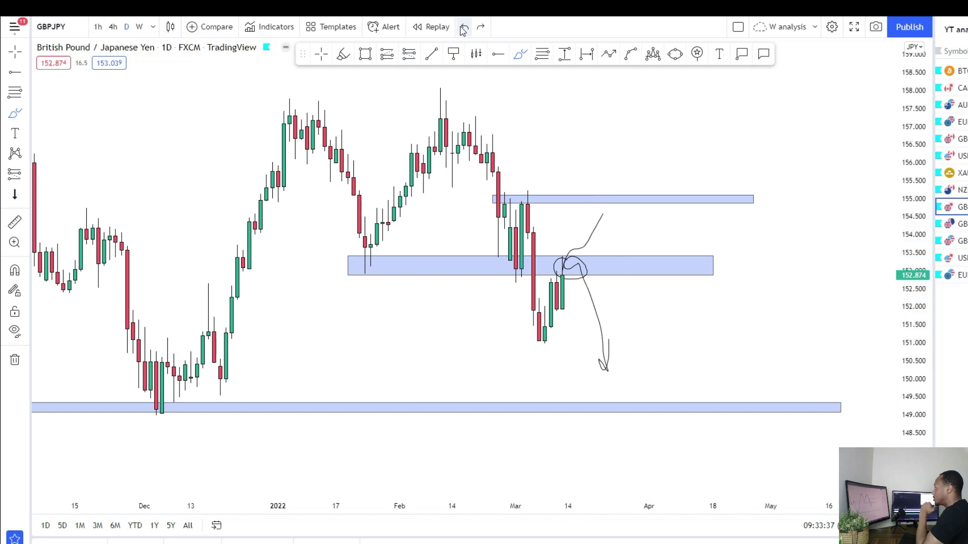
# On the four-hour chart, place a short position with entry at 152.880, stop at 153.556 and target at 149.337
pyautogui.click(113, 27)
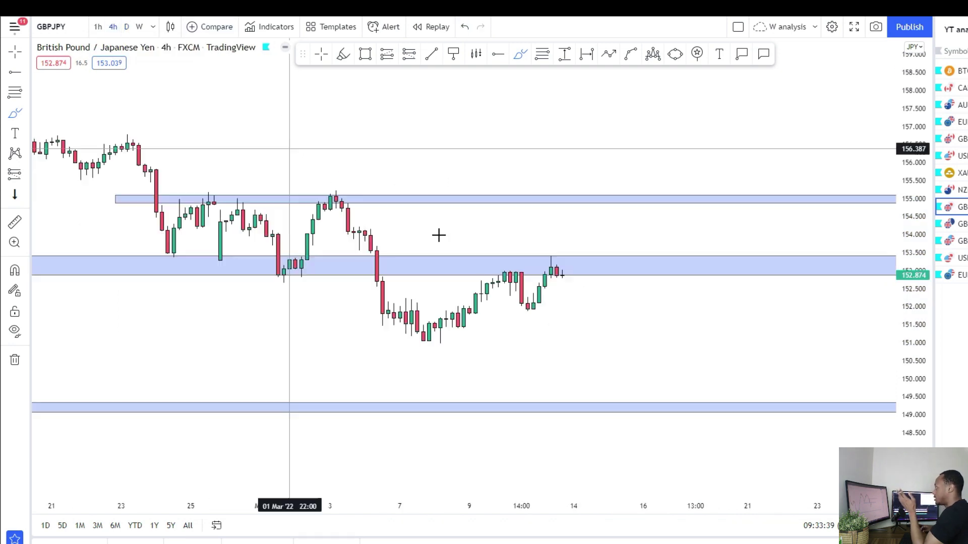
pyautogui.scroll(-2, 734, 298)
pyautogui.scroll(2, 657, 304)
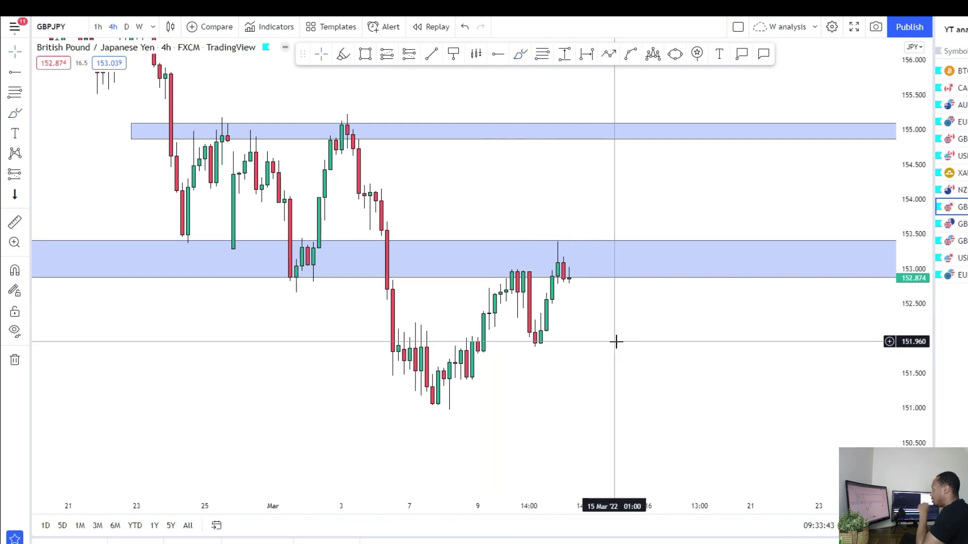
pyautogui.moveTo(659, 320); pyautogui.dragTo(594, 302)
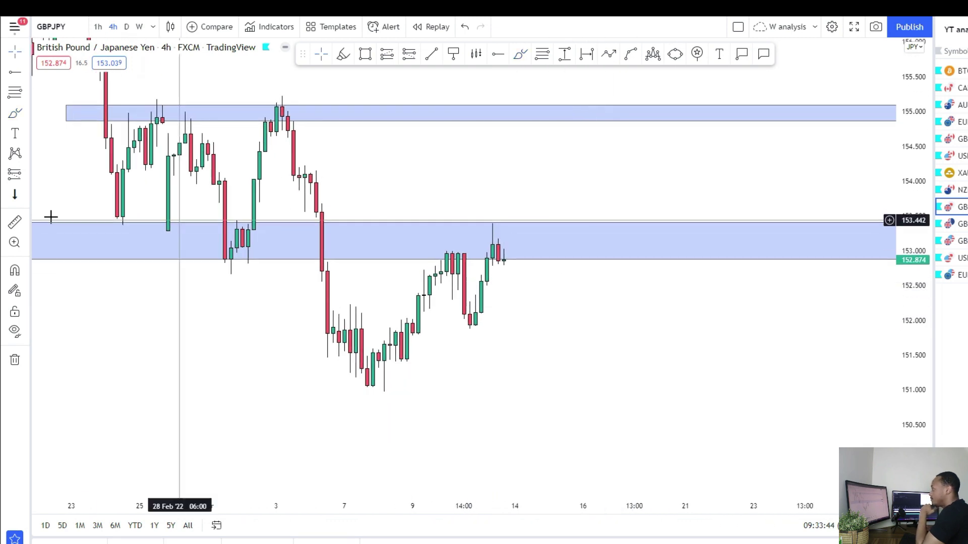
pyautogui.click(27, 175)
pyautogui.click(70, 197)
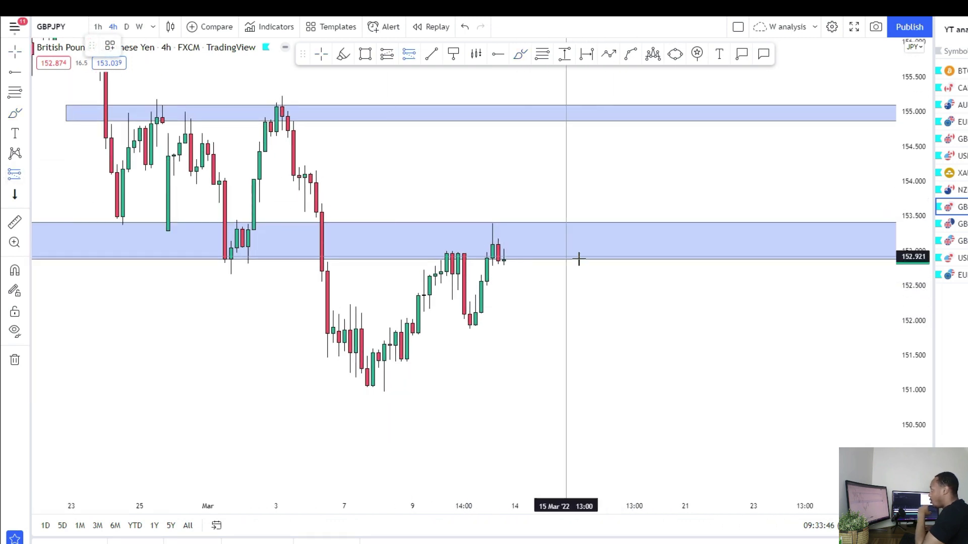
pyautogui.click(540, 259)
pyautogui.moveTo(524, 196); pyautogui.dragTo(523, 212)
pyautogui.moveTo(510, 381); pyautogui.dragTo(519, 274)
pyautogui.moveTo(541, 225); pyautogui.dragTo(539, 389)
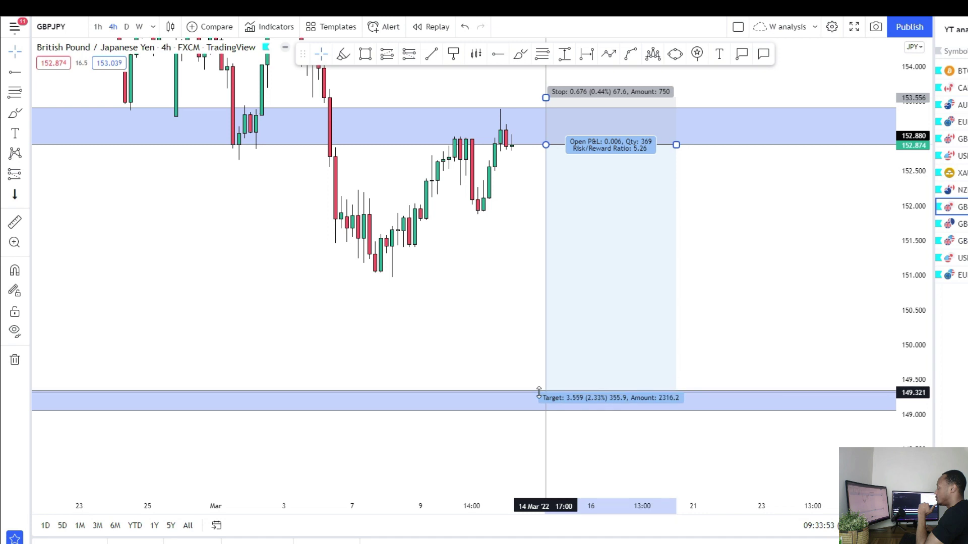
# Draw a thin rectangular zone at the March low near 151.0, extending across the short position
pyautogui.moveTo(462, 265); pyautogui.dragTo(460, 352)
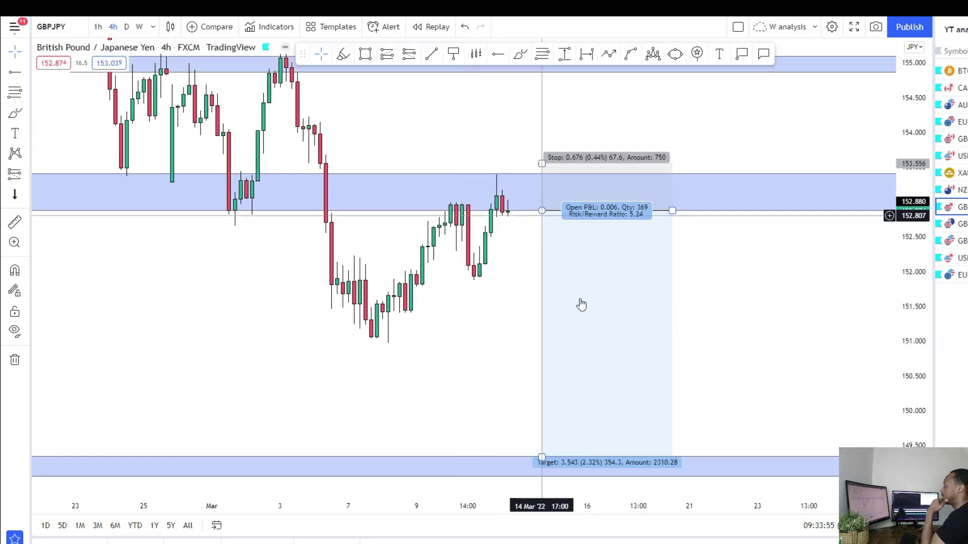
pyautogui.moveTo(365, 338)
pyautogui.mouseDown()
pyautogui.moveTo(719, 340)
pyautogui.moveTo(736, 342)
pyautogui.moveTo(748, 379)
pyautogui.mouseUp()
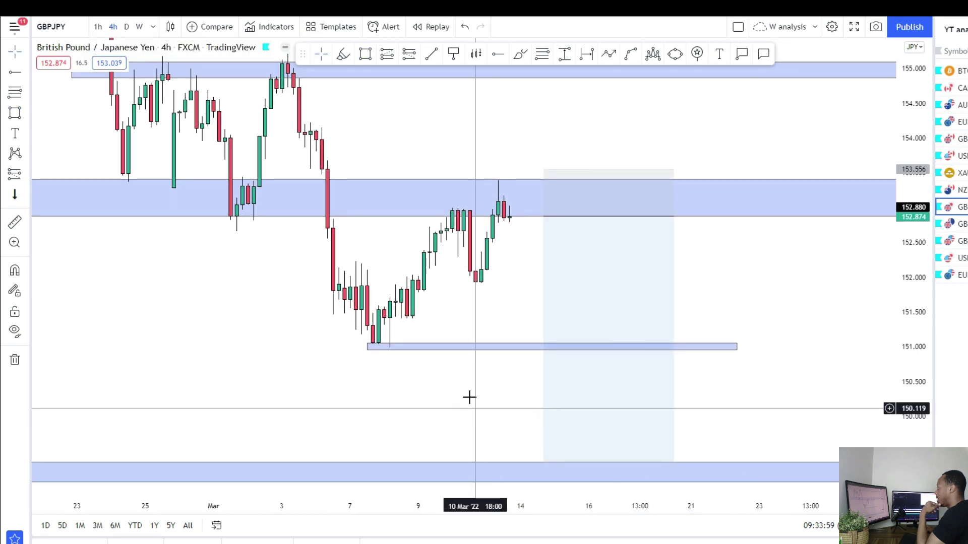
# Sketch a rising line from the current price, two horizontal lines near 154.0, and a circle at the 155.0 zone
pyautogui.moveTo(468, 398); pyautogui.dragTo(460, 364)
pyautogui.moveTo(437, 406); pyautogui.dragTo(416, 463)
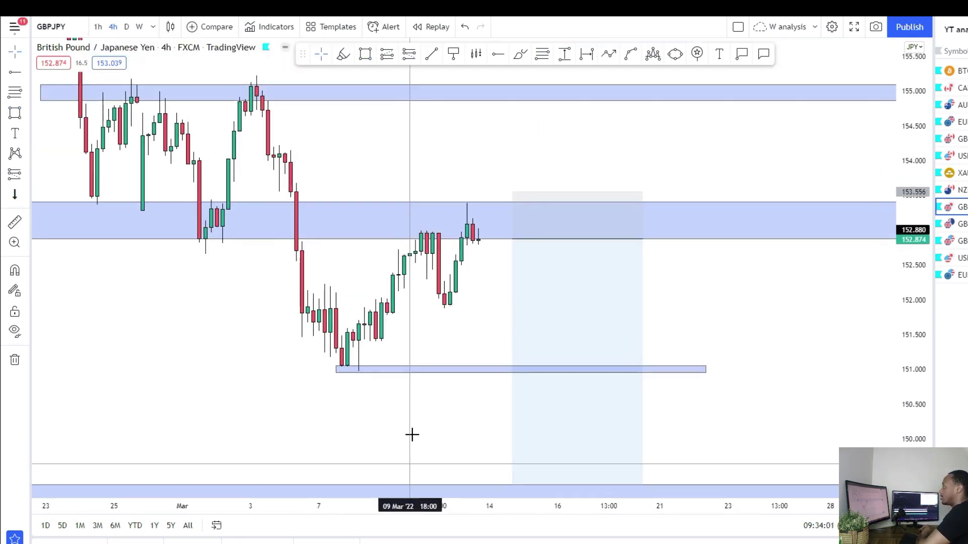
pyautogui.moveTo(474, 244); pyautogui.dragTo(530, 164)
pyautogui.moveTo(259, 154)
pyautogui.mouseDown()
pyautogui.moveTo(569, 150)
pyautogui.moveTo(406, 161)
pyautogui.moveTo(586, 160)
pyautogui.mouseUp()
pyautogui.moveTo(585, 86)
pyautogui.mouseDown()
pyautogui.moveTo(578, 103)
pyautogui.moveTo(558, 98)
pyautogui.mouseUp()
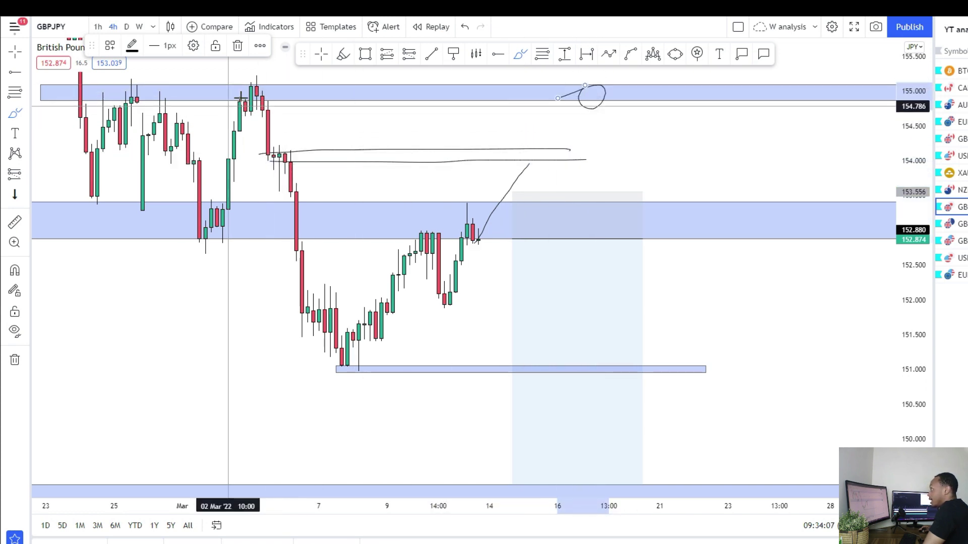
# Place a second short position with entry at 154.851, stop at 155.422 and target in the support zone near 149.3
pyautogui.click(27, 175)
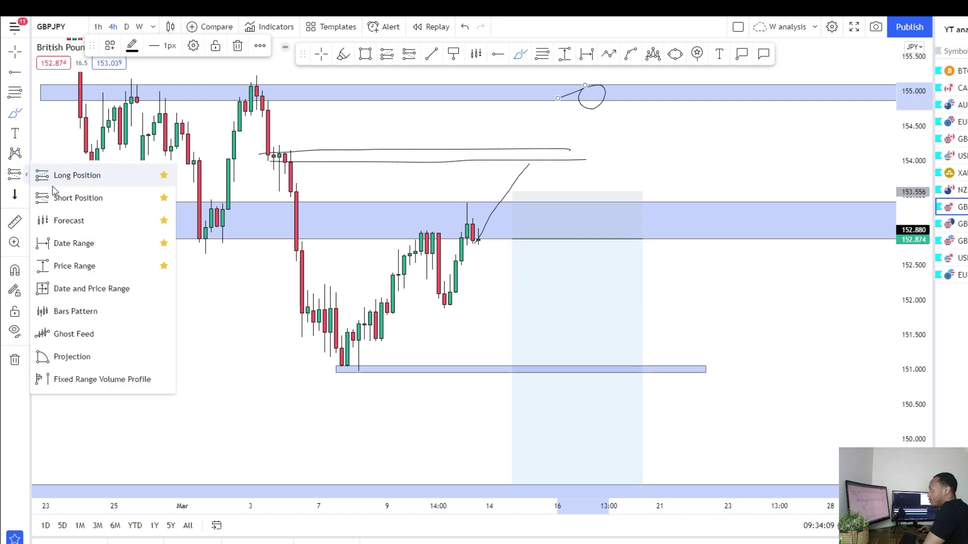
pyautogui.click(55, 199)
pyautogui.click(688, 101)
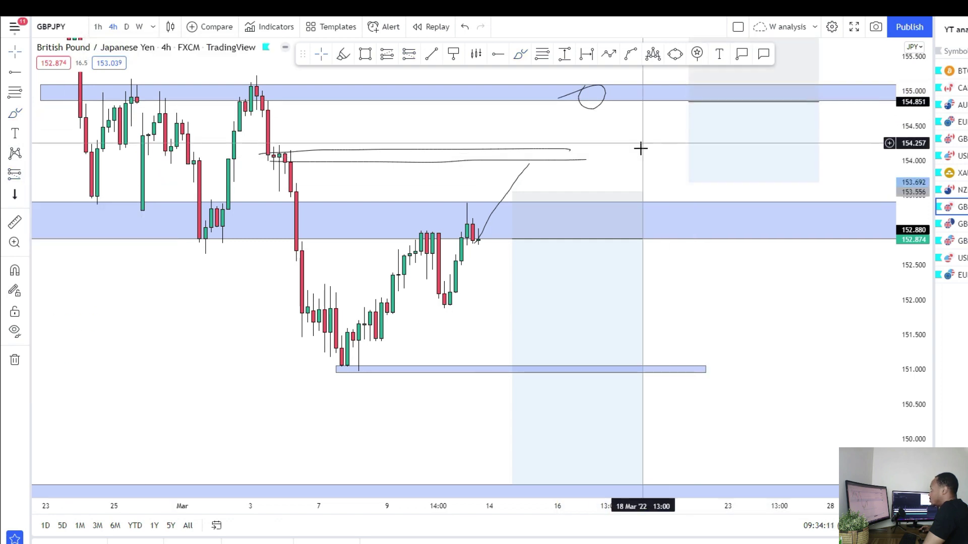
pyautogui.moveTo(687, 117)
pyautogui.mouseDown()
pyautogui.moveTo(672, 162)
pyautogui.moveTo(679, 144)
pyautogui.mouseUp()
pyautogui.moveTo(687, 328); pyautogui.dragTo(687, 229)
pyautogui.moveTo(678, 192); pyautogui.dragTo(663, 482)
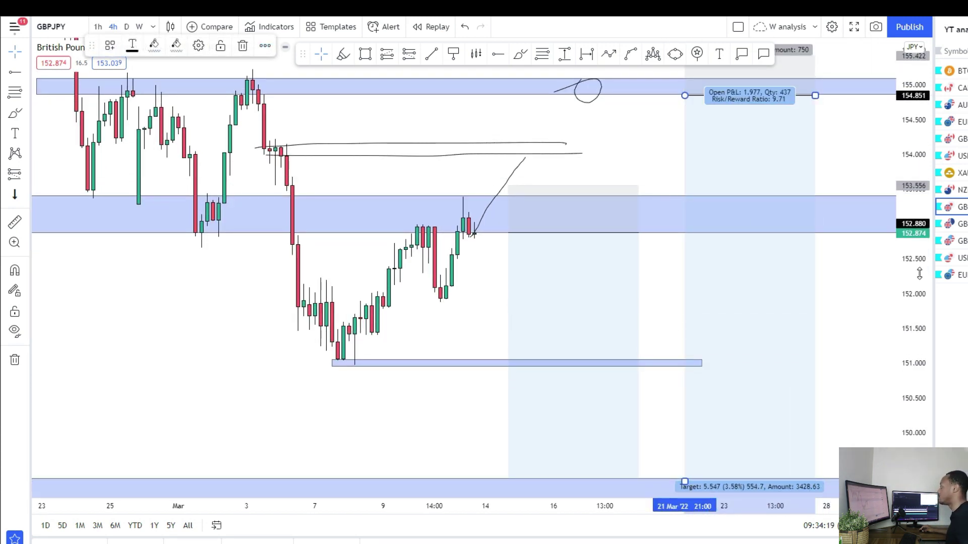
pyautogui.moveTo(920, 273); pyautogui.dragTo(862, 356)
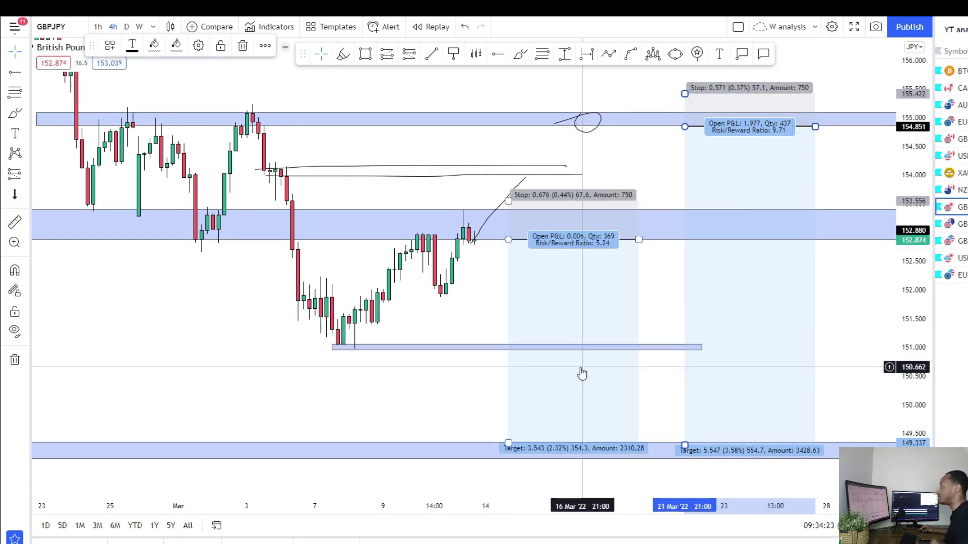
pyautogui.scroll(-2, 625, 377)
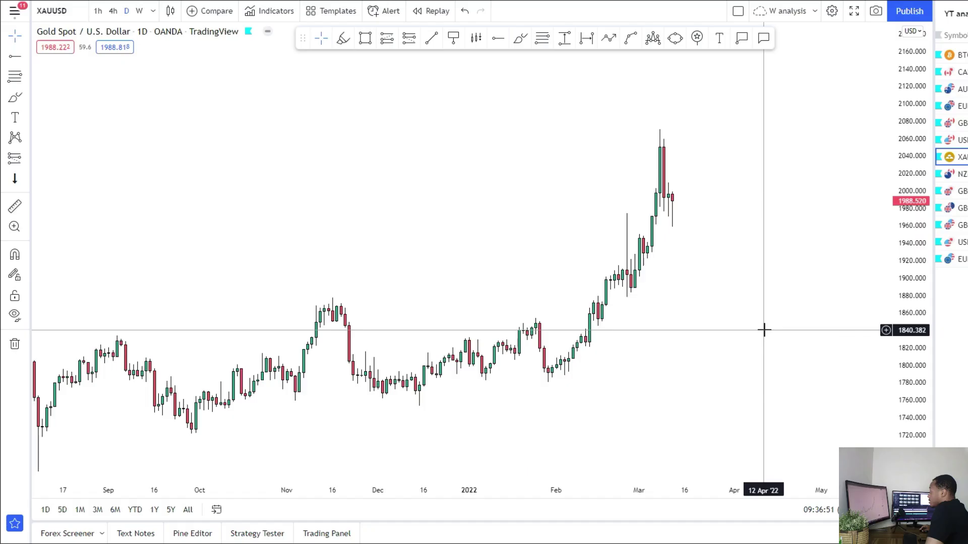
# On the XAUUSD weekly chart, mark the 2020 high with a horizontal ray at 2075.217
pyautogui.moveTo(898, 435); pyautogui.dragTo(899, 307)
pyautogui.rightClick(845, 252)
pyautogui.moveTo(720, 269); pyautogui.dragTo(725, 369)
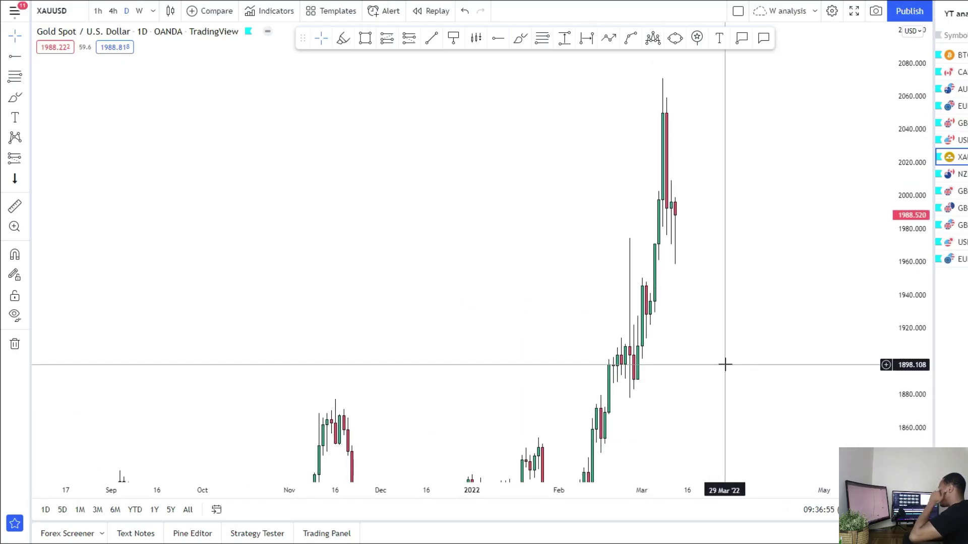
pyautogui.scroll(3, 706, 358)
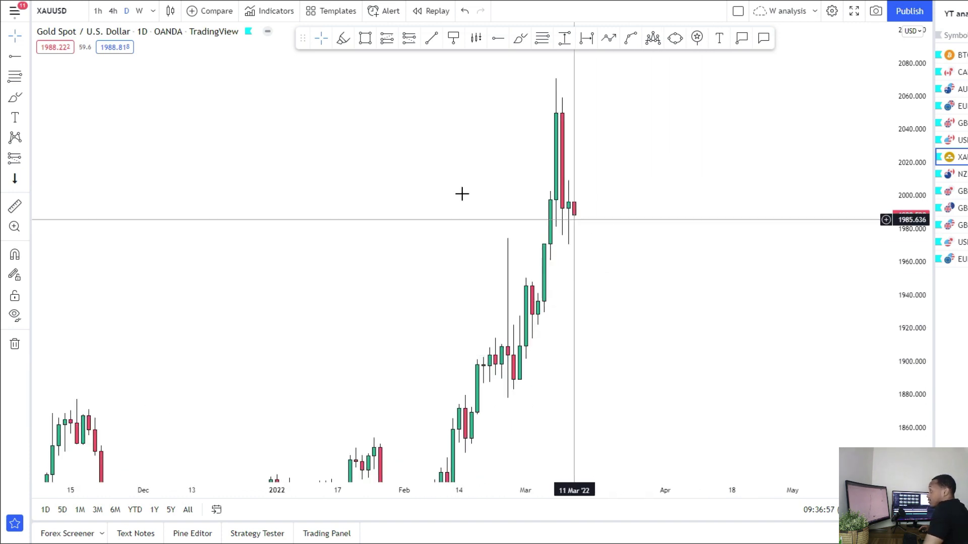
pyautogui.click(139, 12)
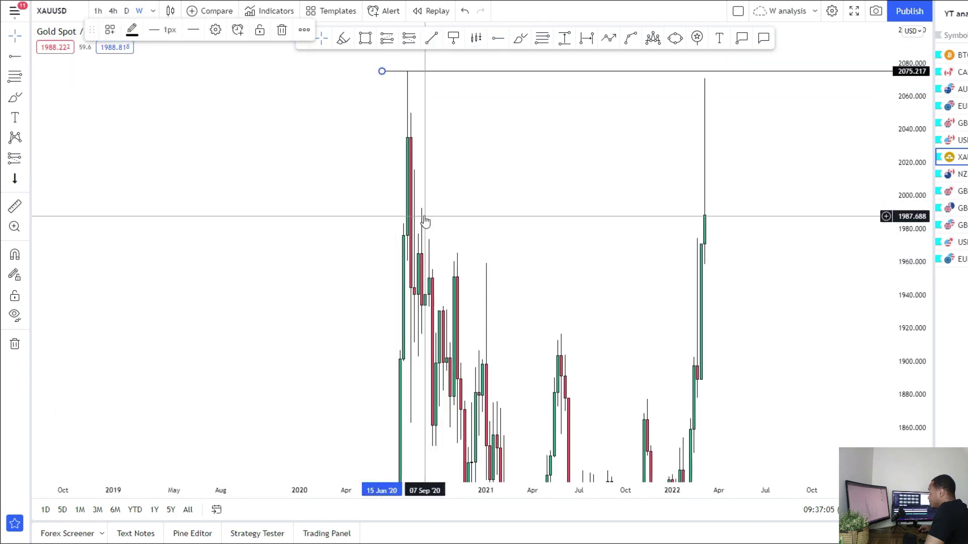
# Examine gold's price action below the 2020-high line on the weekly, daily and four-hour timeframes
pyautogui.scroll(2, 524, 99)
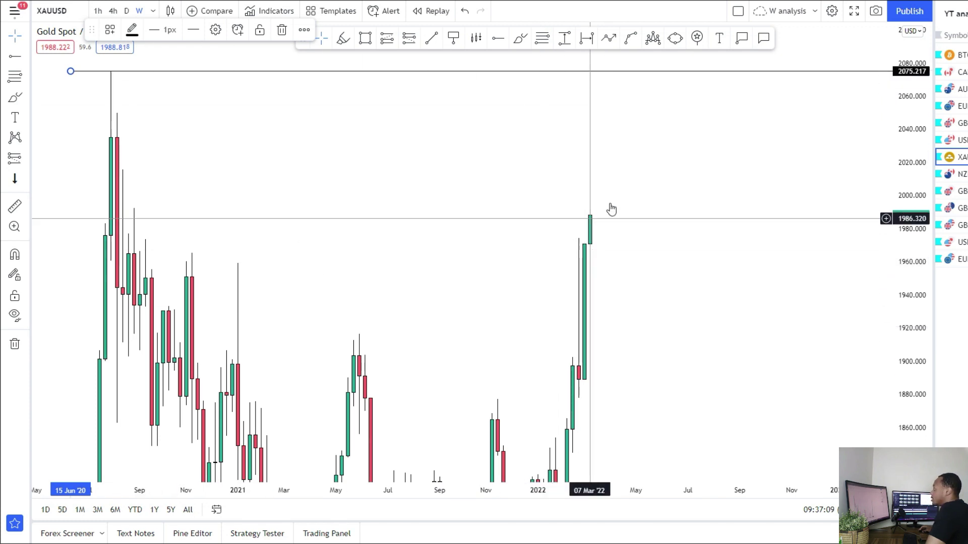
pyautogui.moveTo(925, 175); pyautogui.dragTo(908, 355)
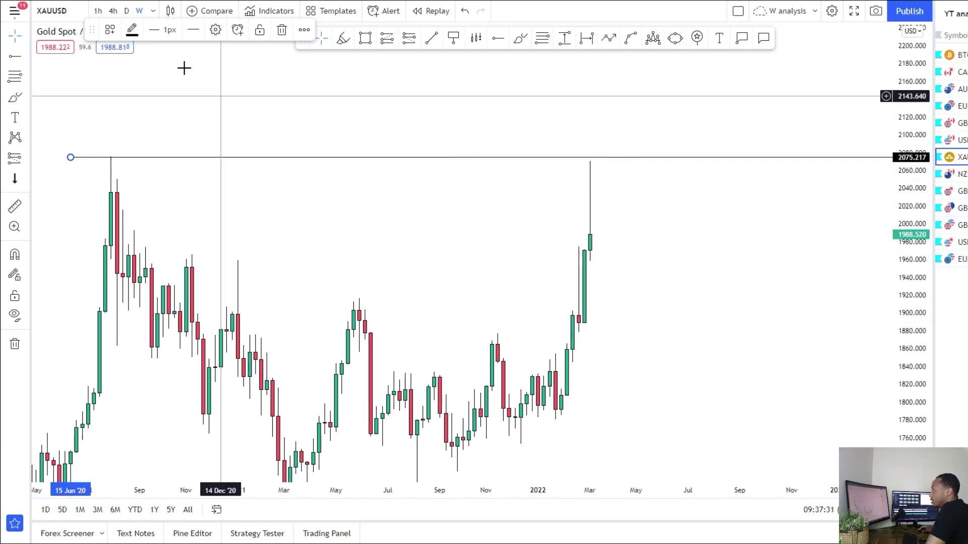
pyautogui.click(128, 14)
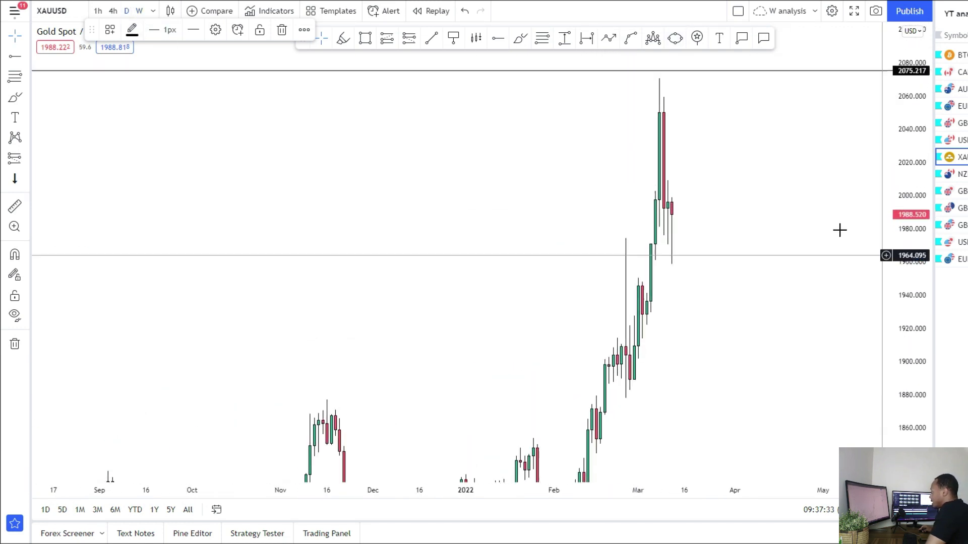
pyautogui.click(114, 12)
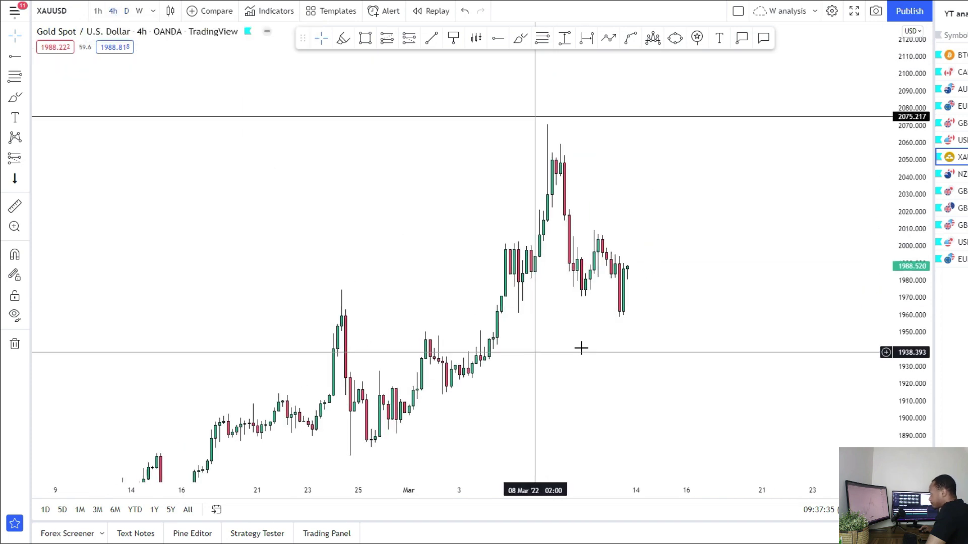
# Draw a thin rectangle zone between 1999.451 and 2002.062 on gold's four-hour chart, from the 4 March highs past the latest candle
pyautogui.moveTo(894, 418); pyautogui.dragTo(895, 392)
pyautogui.moveTo(467, 110); pyautogui.dragTo(393, 87)
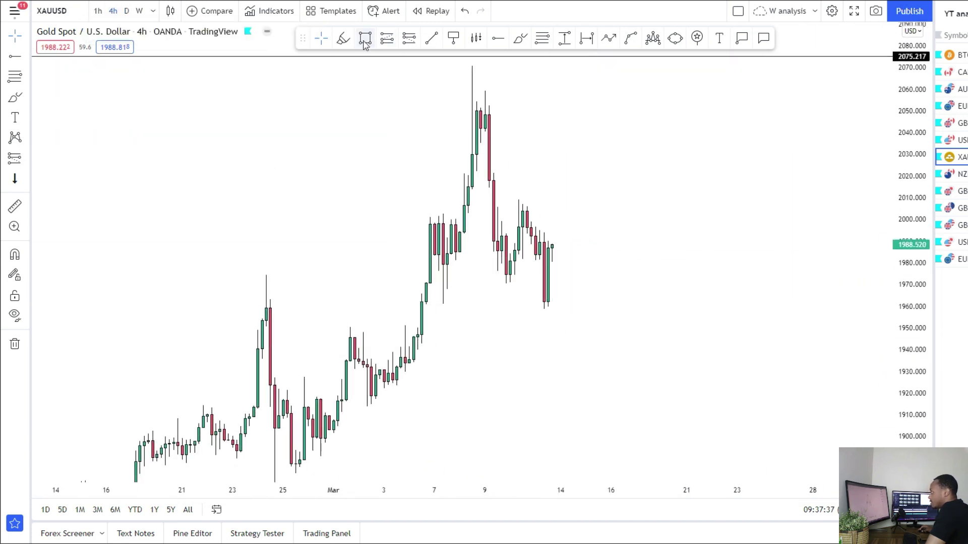
pyautogui.moveTo(421, 214); pyautogui.dragTo(729, 217)
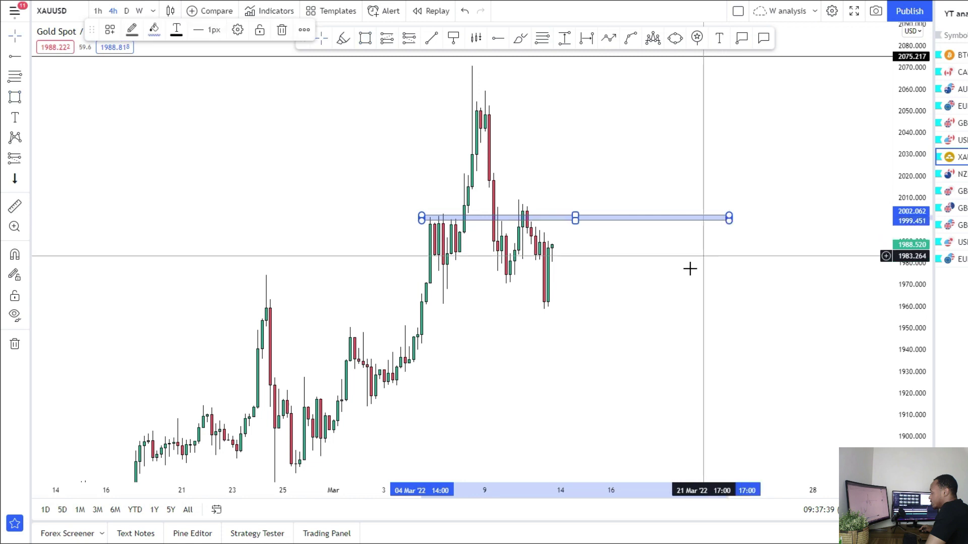
pyautogui.scroll(3, 391, 216)
pyautogui.click(352, 209)
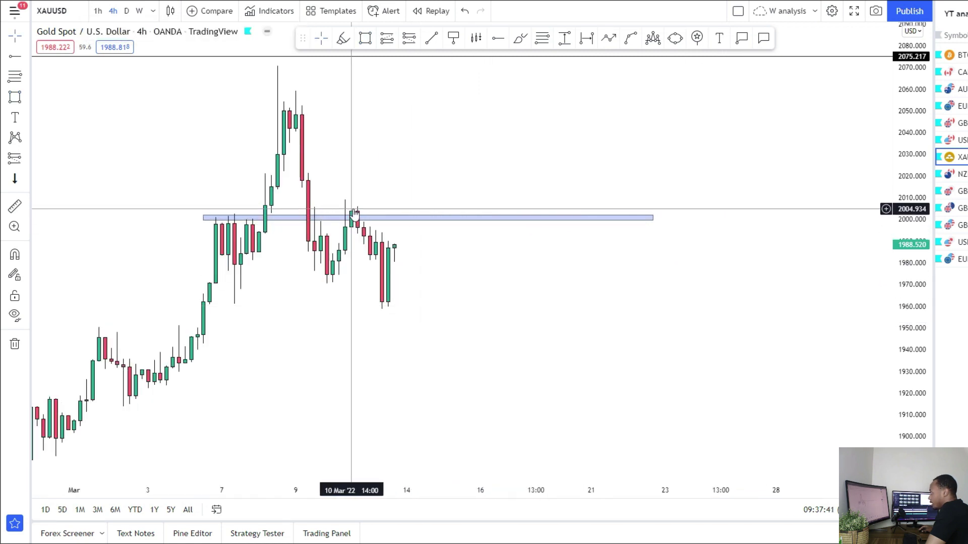
pyautogui.scroll(-3, 742, 231)
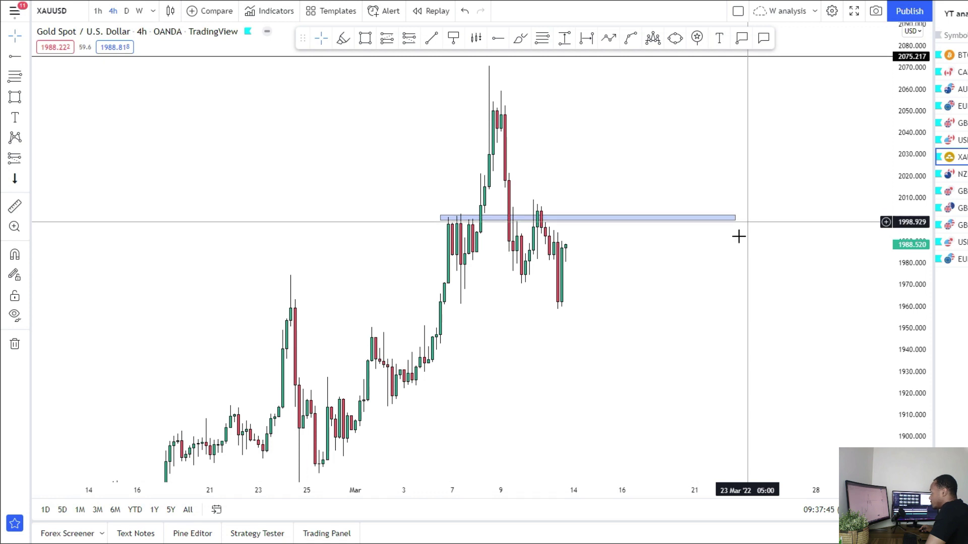
# Sketch a projected path rising from the current price to the 2000 zone and falling to an arrowhead near 1930
pyautogui.moveTo(644, 326); pyautogui.dragTo(644, 298)
pyautogui.scroll(2, 585, 322)
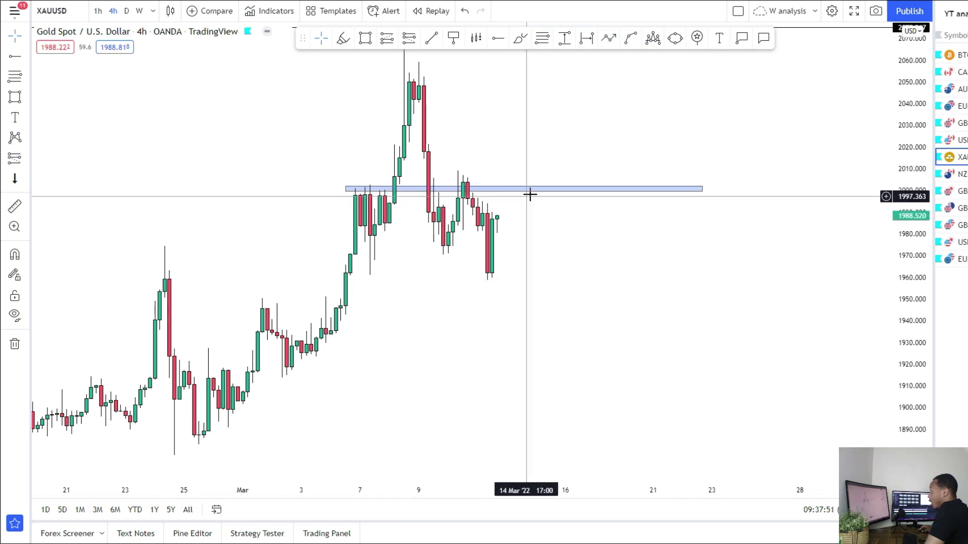
pyautogui.moveTo(491, 269); pyautogui.dragTo(422, 248)
pyautogui.moveTo(428, 195)
pyautogui.mouseDown()
pyautogui.moveTo(447, 166)
pyautogui.moveTo(497, 307)
pyautogui.moveTo(504, 282)
pyautogui.mouseUp()
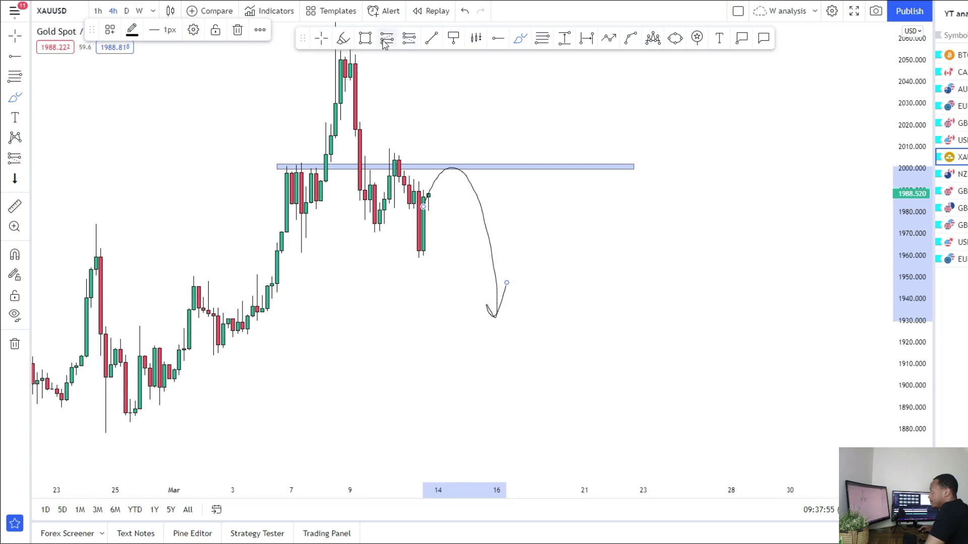
# Draw two support zones below price, one between 1914.076 and 1918.514 and one between 1886.661 and about 1889.5
pyautogui.click(365, 38)
pyautogui.moveTo(199, 346); pyautogui.dragTo(694, 355)
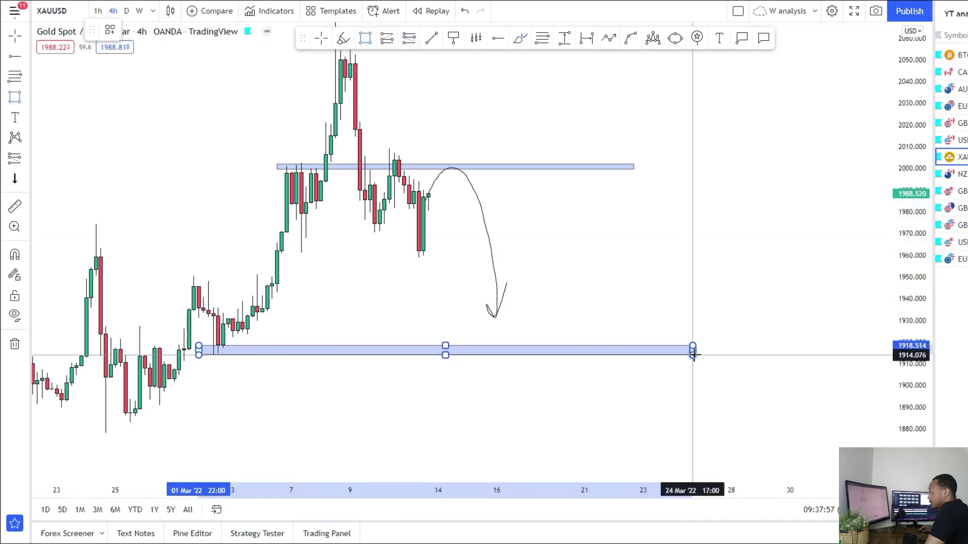
pyautogui.moveTo(344, 382); pyautogui.dragTo(393, 303)
pyautogui.scroll(-3, 377, 84)
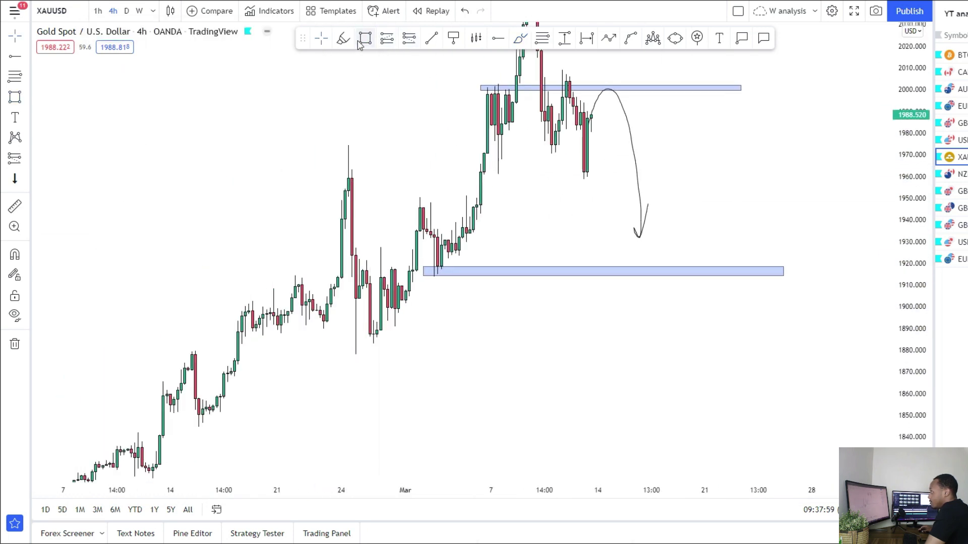
pyautogui.moveTo(249, 329); pyautogui.dragTo(776, 336)
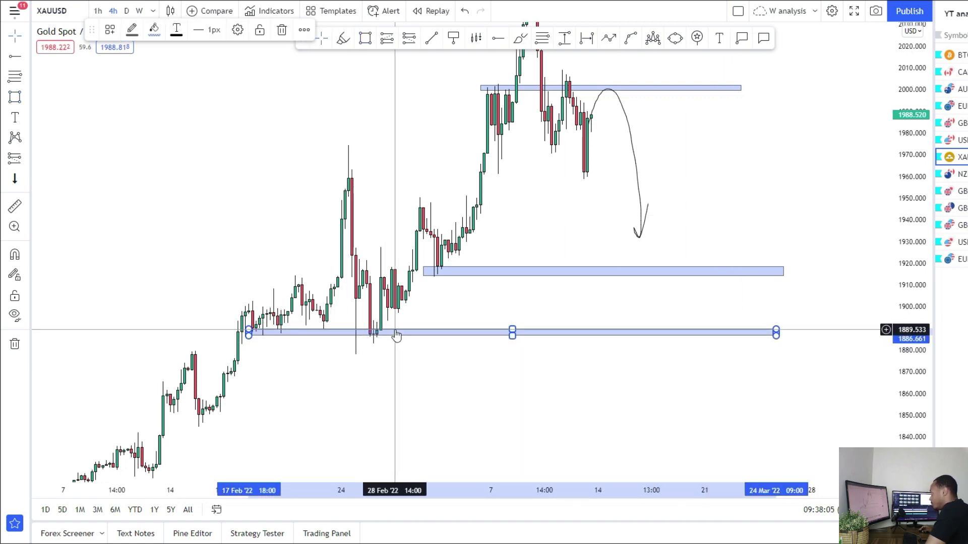
# Place a short position on gold with entry at 1992.663, stop at 2013.028 and target at 1890.578 in the lowest support zone
pyautogui.moveTo(373, 170); pyautogui.dragTo(283, 256)
pyautogui.moveTo(384, 244); pyautogui.dragTo(359, 226)
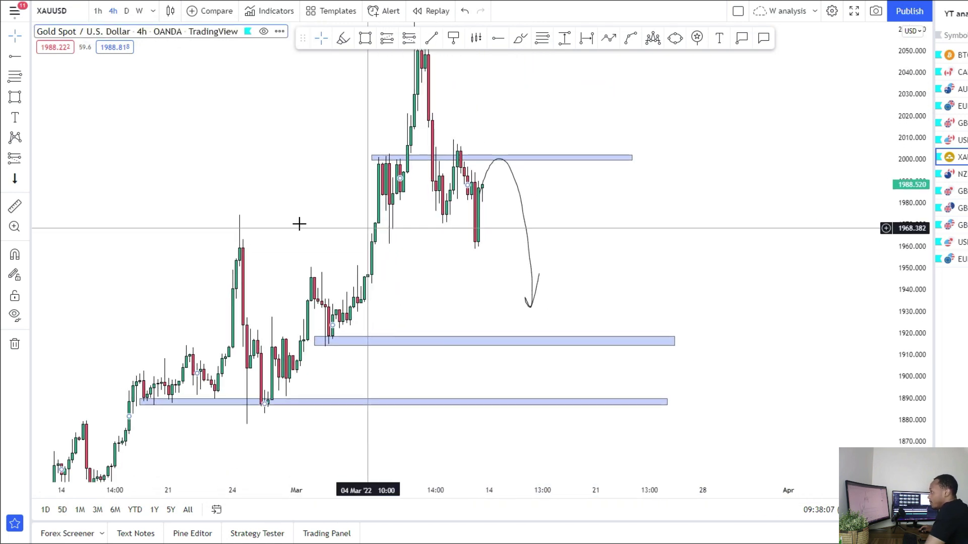
pyautogui.click(25, 159)
pyautogui.click(75, 182)
pyautogui.click(492, 175)
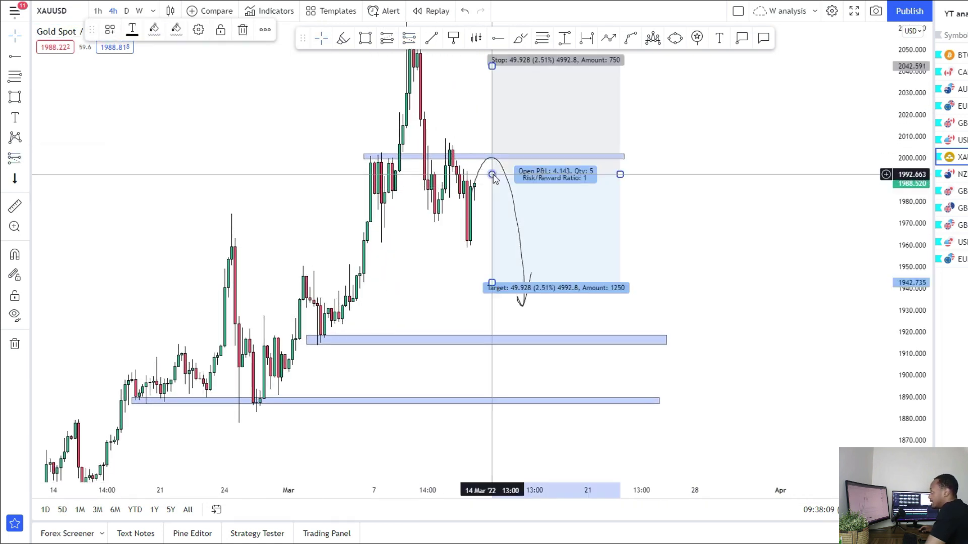
pyautogui.moveTo(492, 66); pyautogui.dragTo(492, 130)
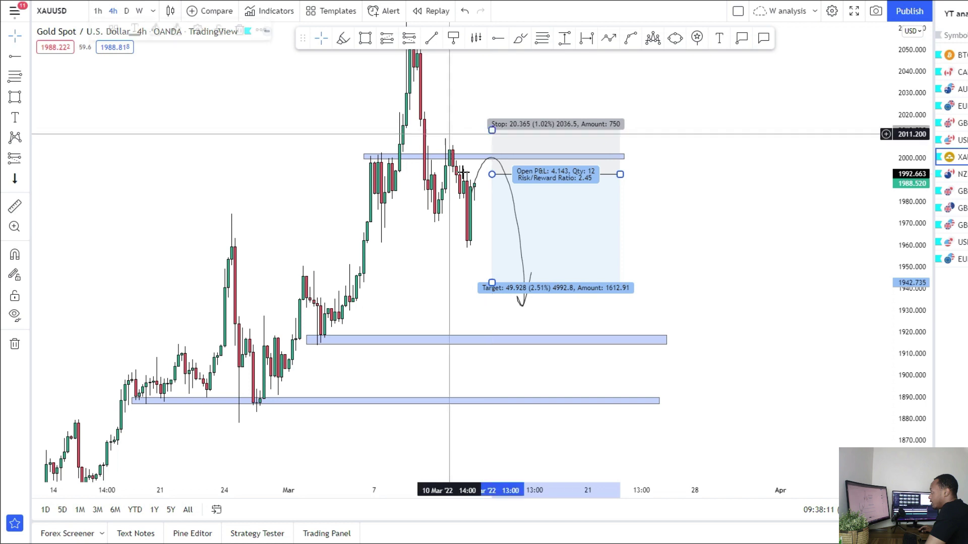
pyautogui.moveTo(492, 282); pyautogui.dragTo(479, 404)
pyautogui.click(234, 381)
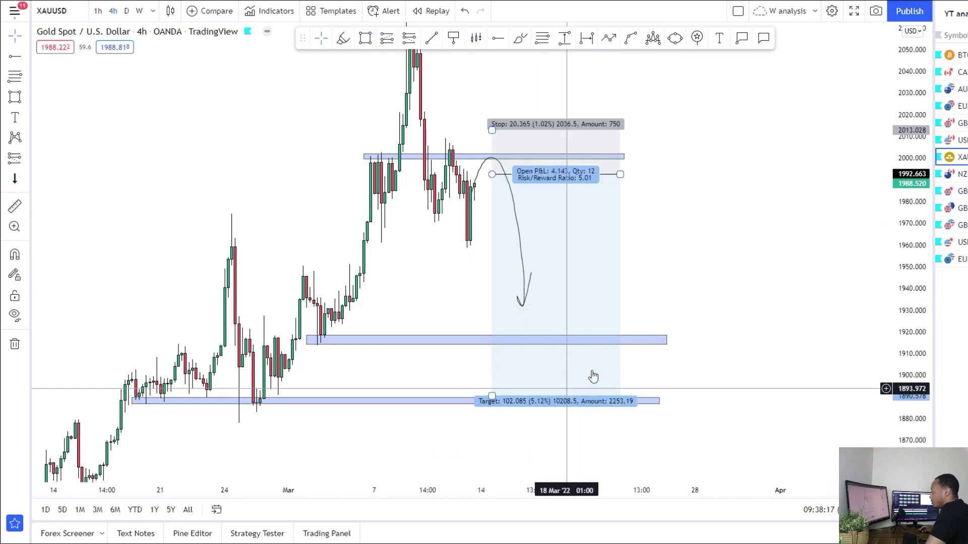
# Draw a thin intermediate zone with its lower edge at 1944.884, from the 1 March high across the short position
pyautogui.click(295, 276)
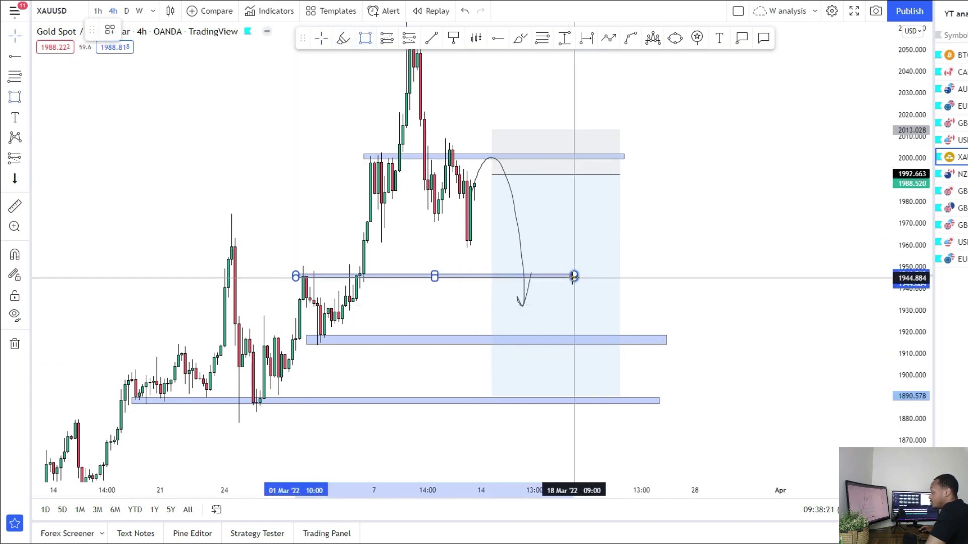
pyautogui.click(574, 277)
pyautogui.click(579, 362)
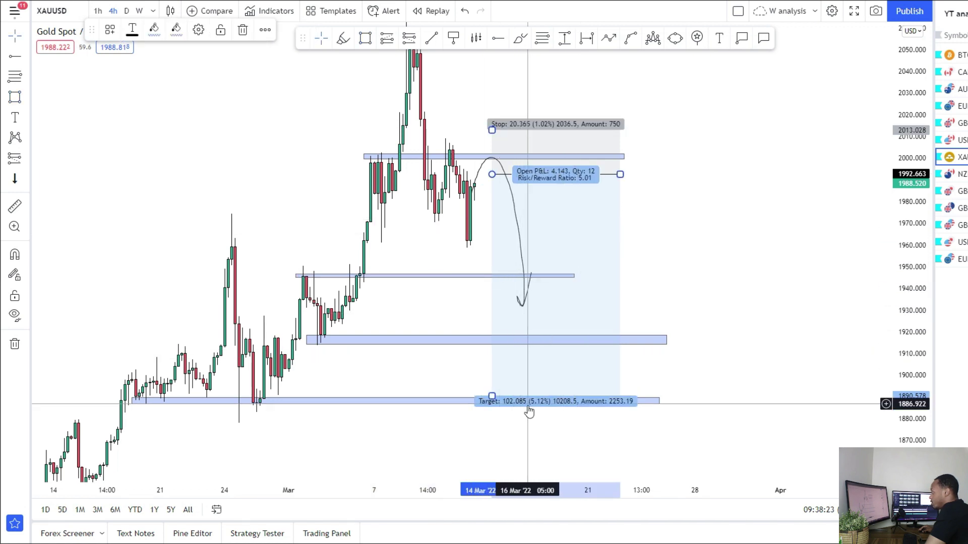
pyautogui.moveTo(747, 249); pyautogui.dragTo(707, 307)
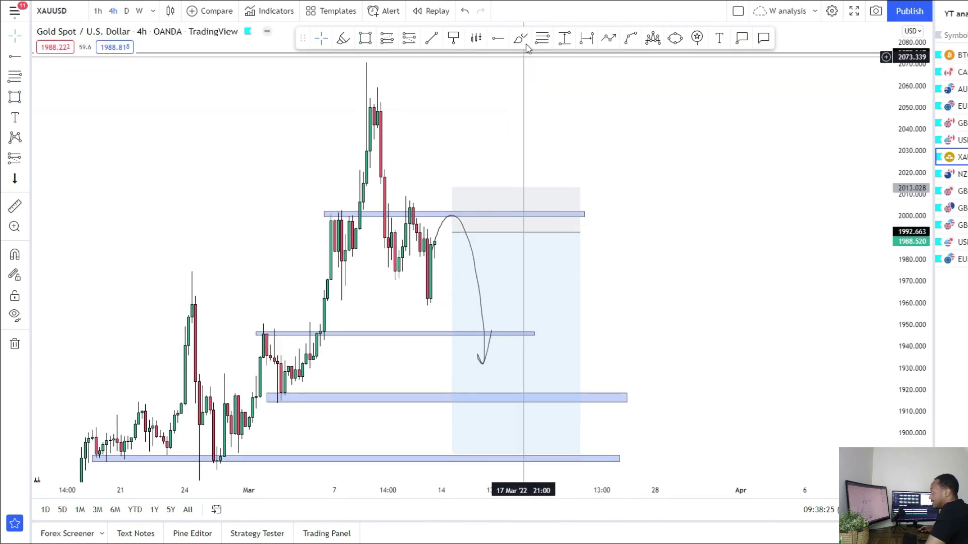
pyautogui.moveTo(460, 208); pyautogui.dragTo(455, 205)
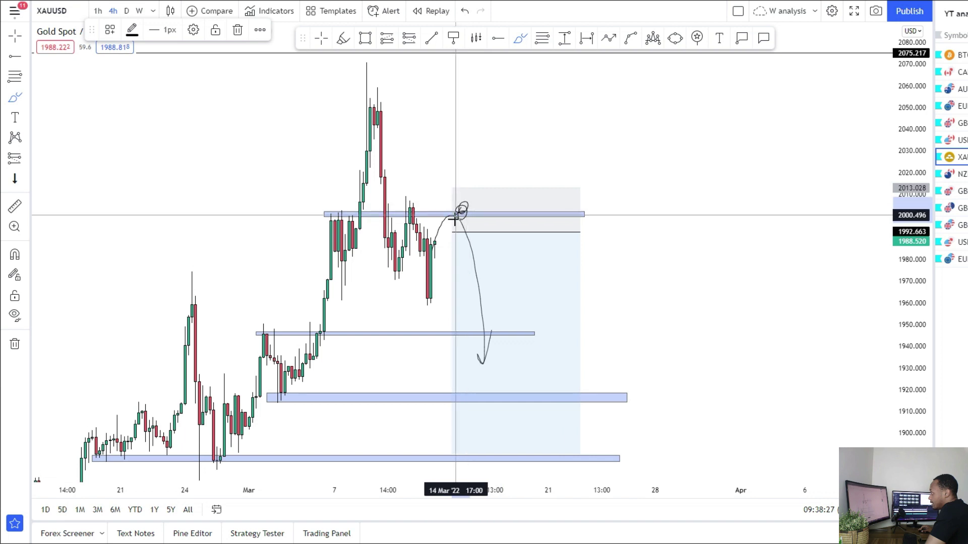
pyautogui.click(469, 11)
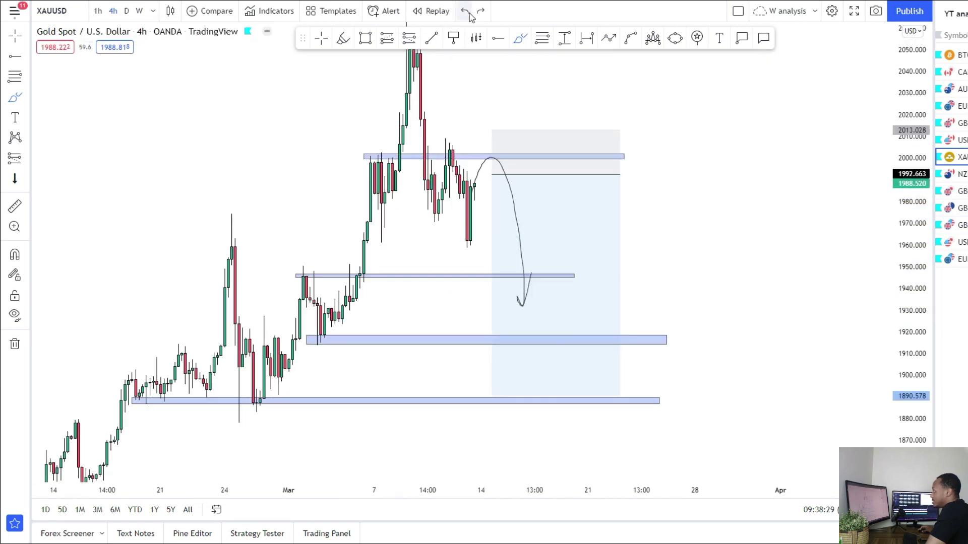
# Sketch an alternative path breaking above the 2000 zone to about 2015 and retesting it, and narrow the short position to about half width
pyautogui.moveTo(450, 86); pyautogui.dragTo(372, 154)
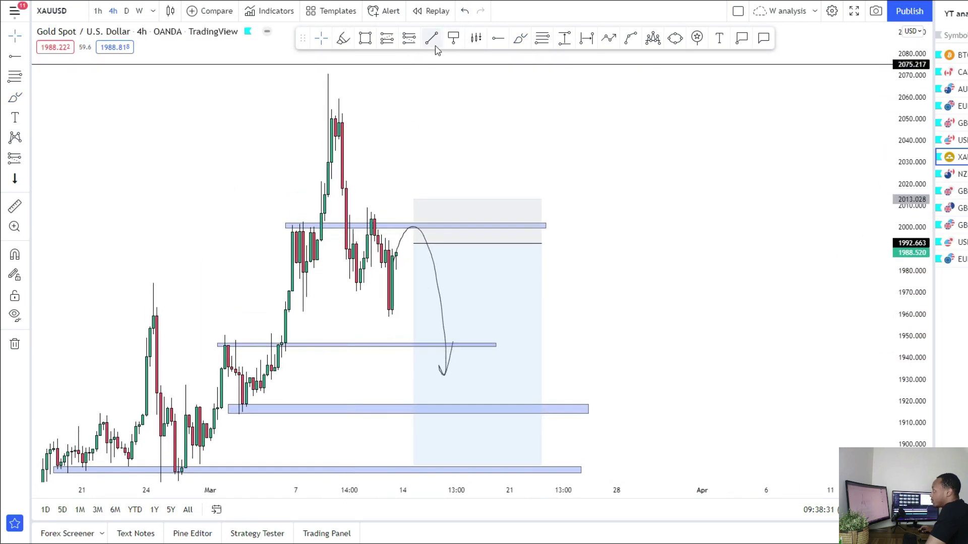
pyautogui.click(524, 37)
pyautogui.moveTo(397, 259)
pyautogui.mouseDown()
pyautogui.moveTo(436, 189)
pyautogui.moveTo(452, 227)
pyautogui.mouseUp()
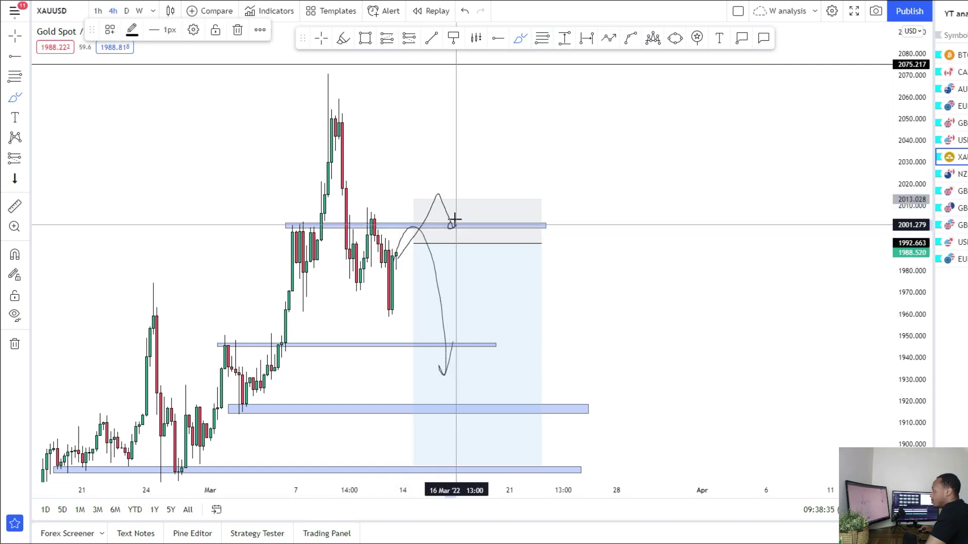
pyautogui.press('Escape')
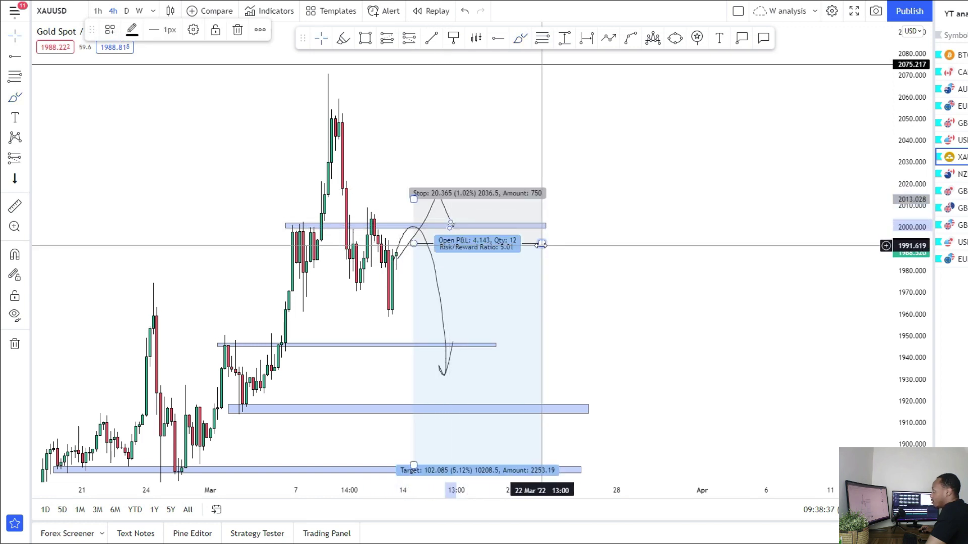
pyautogui.moveTo(541, 244); pyautogui.dragTo(478, 244)
pyautogui.moveTo(532, 268); pyautogui.dragTo(525, 308)
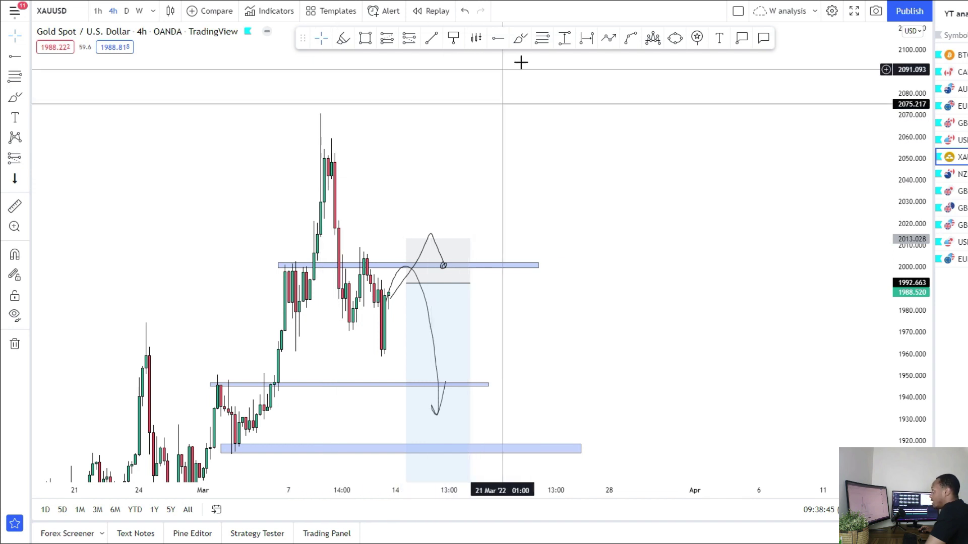
# Sketch a rise from the retest to about 2091 and short lines at the March high and 2075.217 level, and delete the rise
pyautogui.moveTo(443, 265); pyautogui.dragTo(520, 68)
pyautogui.moveTo(310, 115); pyautogui.dragTo(442, 115)
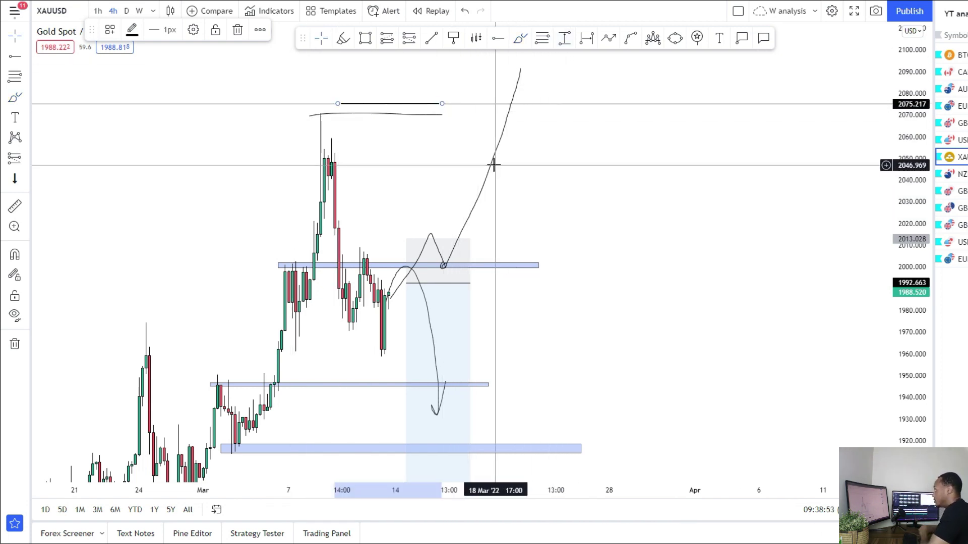
pyautogui.click(493, 163)
pyautogui.press('Delete')
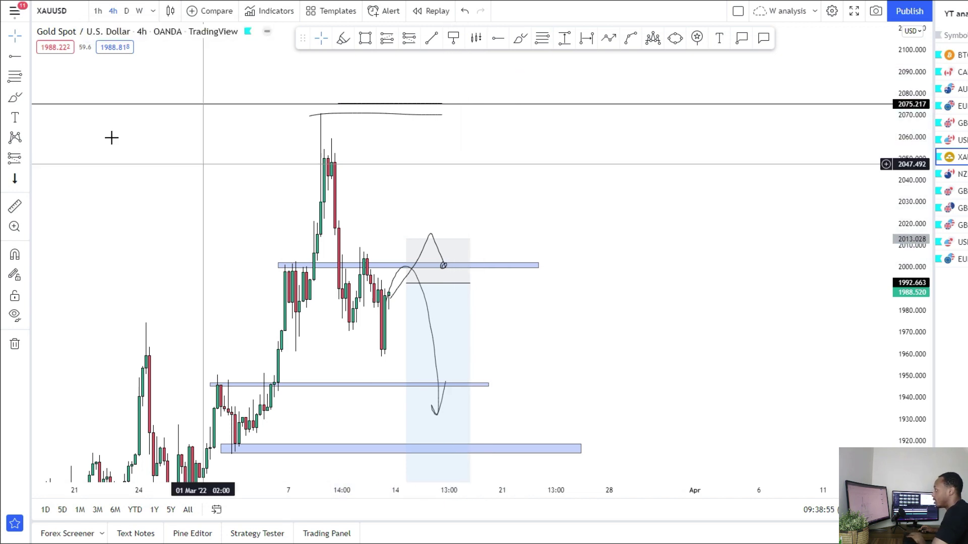
# Place a long position from the 2000-zone retest with entry at 2001.540, stop at 1989.008 and target at 2074.906
pyautogui.click(27, 159)
pyautogui.click(65, 160)
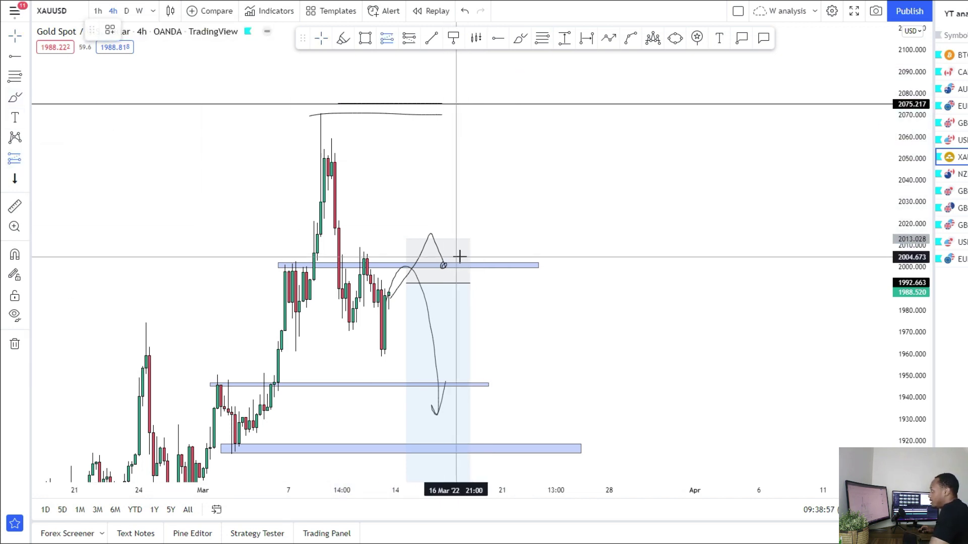
pyautogui.click(481, 264)
pyautogui.moveTo(479, 352); pyautogui.dragTo(481, 291)
pyautogui.moveTo(481, 171); pyautogui.dragTo(486, 104)
pyautogui.moveTo(596, 322); pyautogui.dragTo(635, 180)
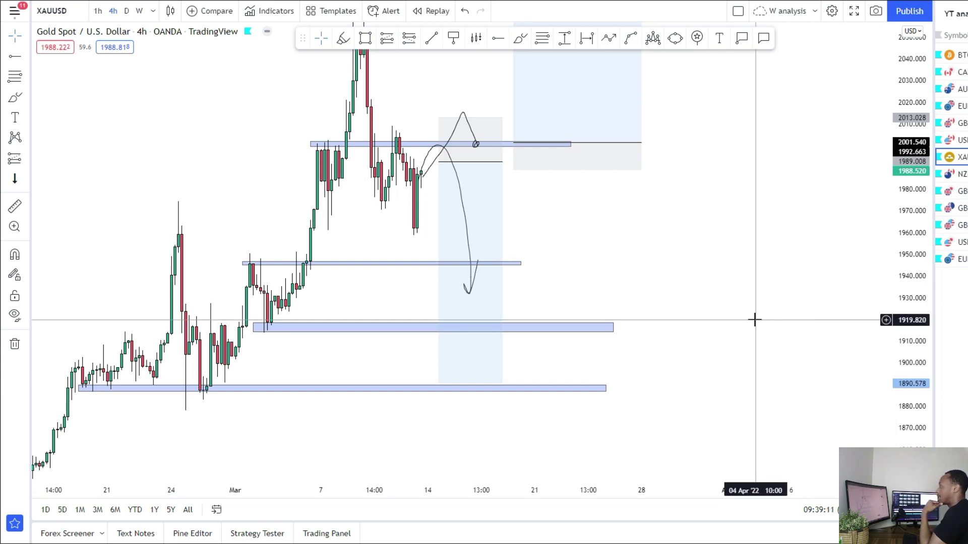
pyautogui.moveTo(754, 320); pyautogui.dragTo(756, 342)
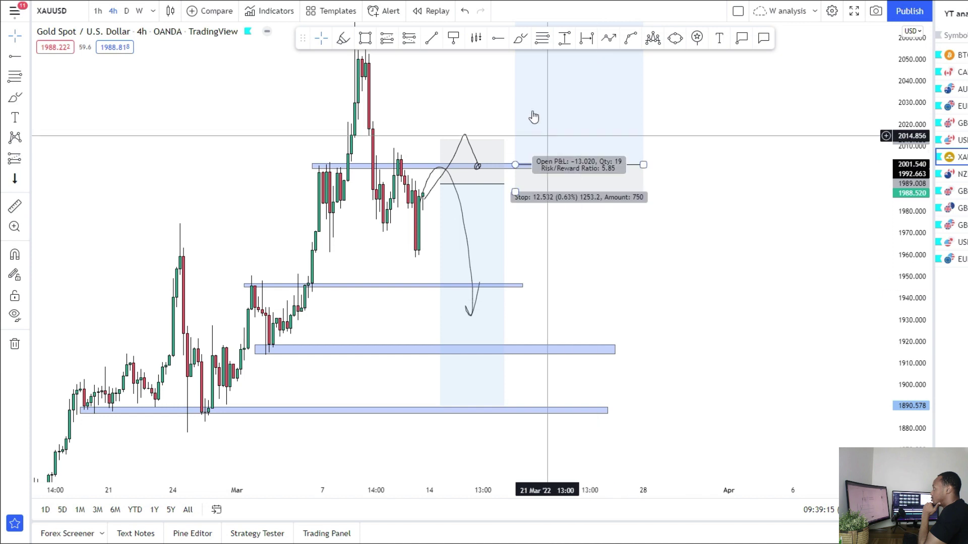
# Sketch rebound curves from the two lower support zones and two falling lines across the chart, and undo these sketches
pyautogui.moveTo(569, 354); pyautogui.dragTo(707, 139)
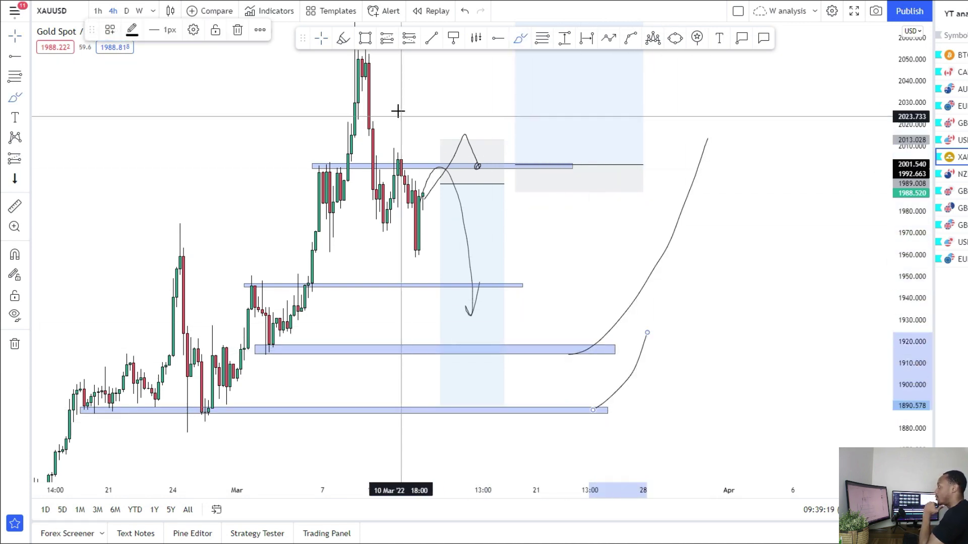
pyautogui.moveTo(393, 88)
pyautogui.mouseDown()
pyautogui.moveTo(562, 205)
pyautogui.moveTo(683, 338)
pyautogui.mouseUp()
pyautogui.moveTo(321, 199)
pyautogui.mouseDown()
pyautogui.moveTo(536, 435)
pyautogui.moveTo(743, 53)
pyautogui.mouseUp()
pyautogui.click(465, 11)
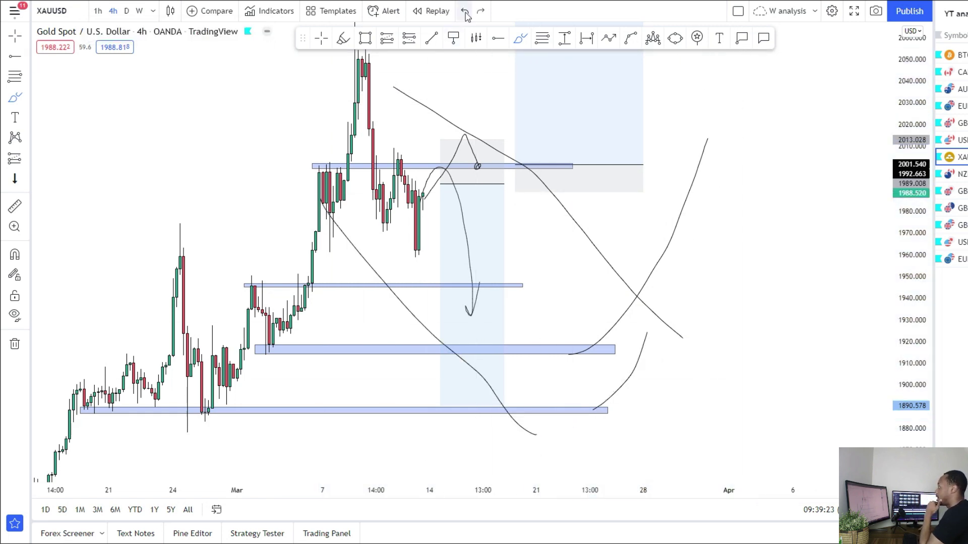
pyautogui.press('Escape')
pyautogui.click(441, 165)
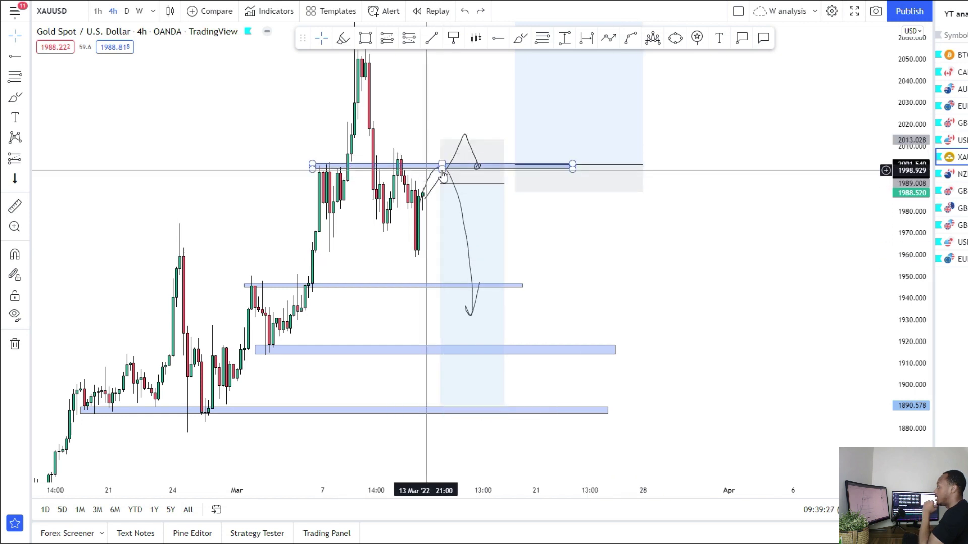
pyautogui.click(445, 207)
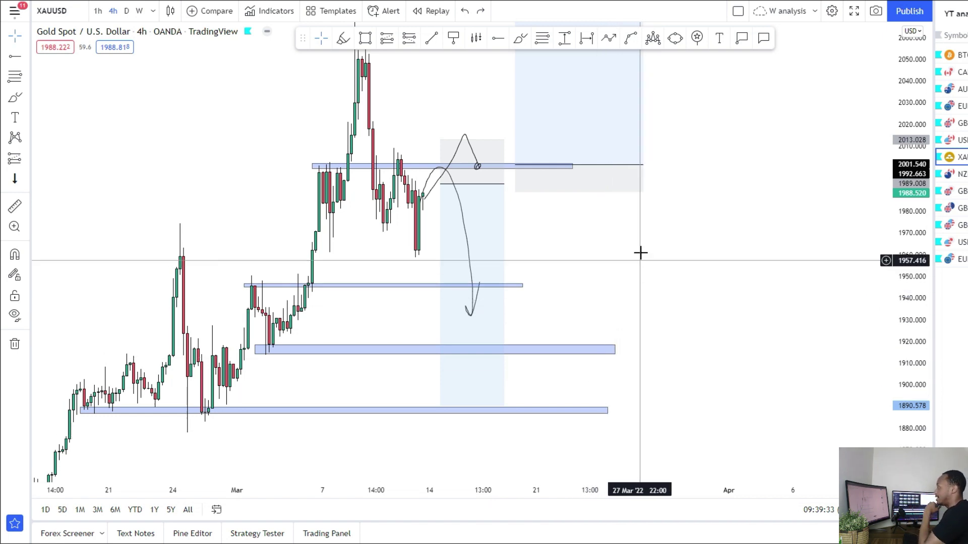
pyautogui.moveTo(640, 259); pyautogui.dragTo(626, 346)
pyautogui.moveTo(672, 287); pyautogui.dragTo(674, 244)
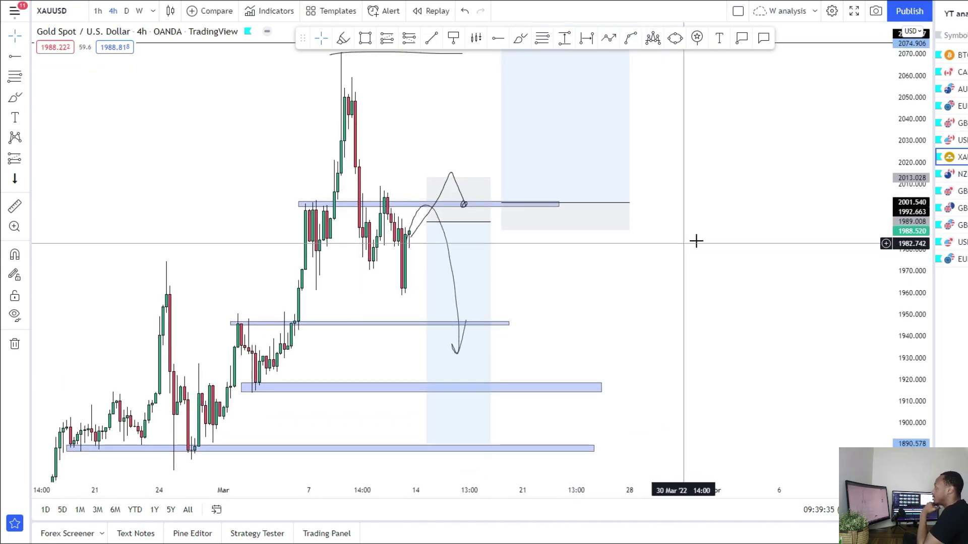
pyautogui.moveTo(899, 231); pyautogui.dragTo(898, 258)
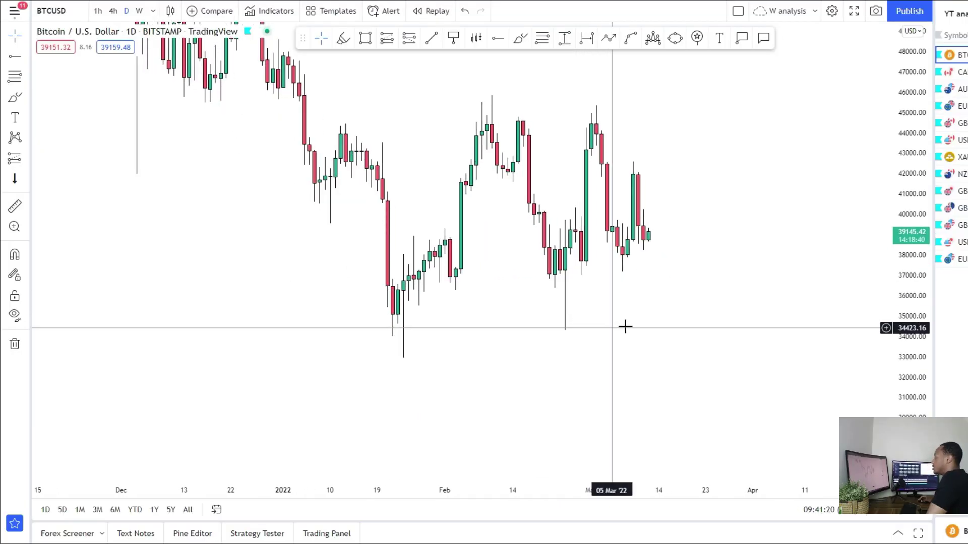
# Box the BTCUSD daily range from 4 January between 45114.77 and 35091.39 with a rectangle, and delete it
pyautogui.moveTo(715, 249); pyautogui.dragTo(674, 307)
pyautogui.click(365, 38)
pyautogui.moveTo(268, 147)
pyautogui.mouseDown()
pyautogui.moveTo(387, 392)
pyautogui.moveTo(711, 351)
pyautogui.mouseUp()
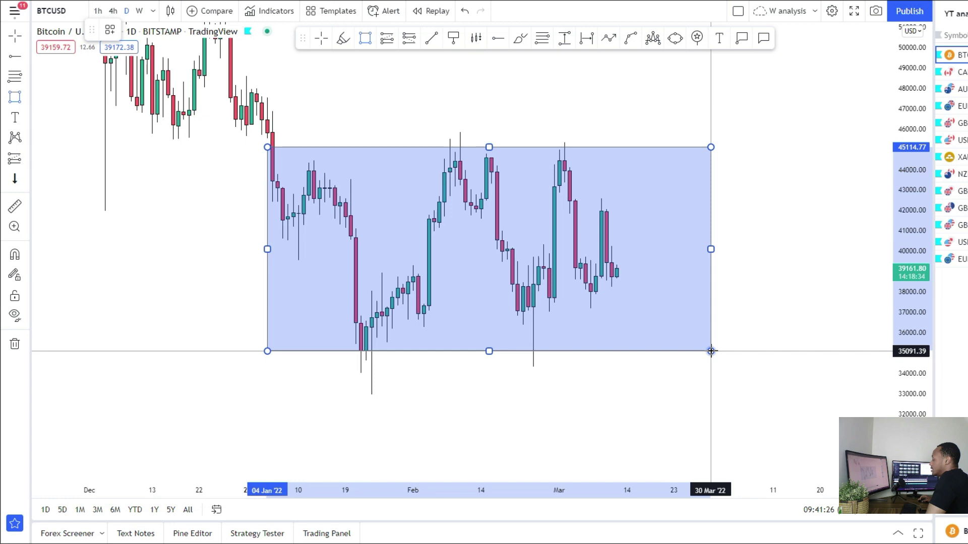
pyautogui.press('Delete')
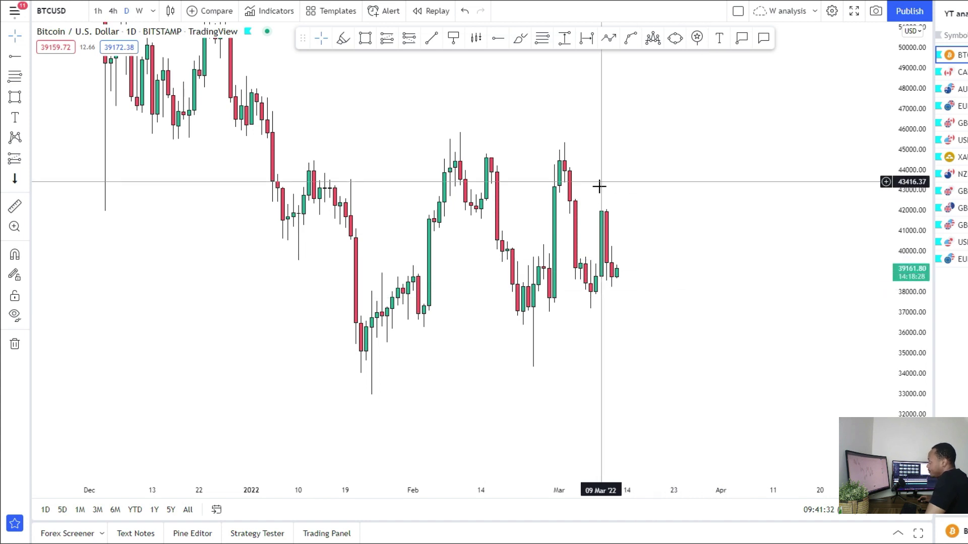
# Draw a rising trend line under the daily lows from about 34813 on 20 January to about 39300 in late March
pyautogui.click(350, 357)
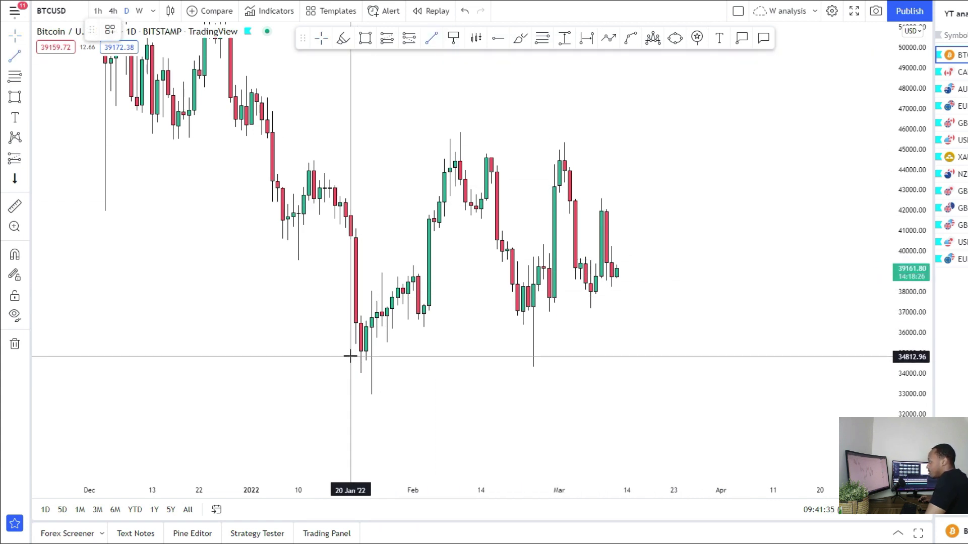
pyautogui.click(711, 265)
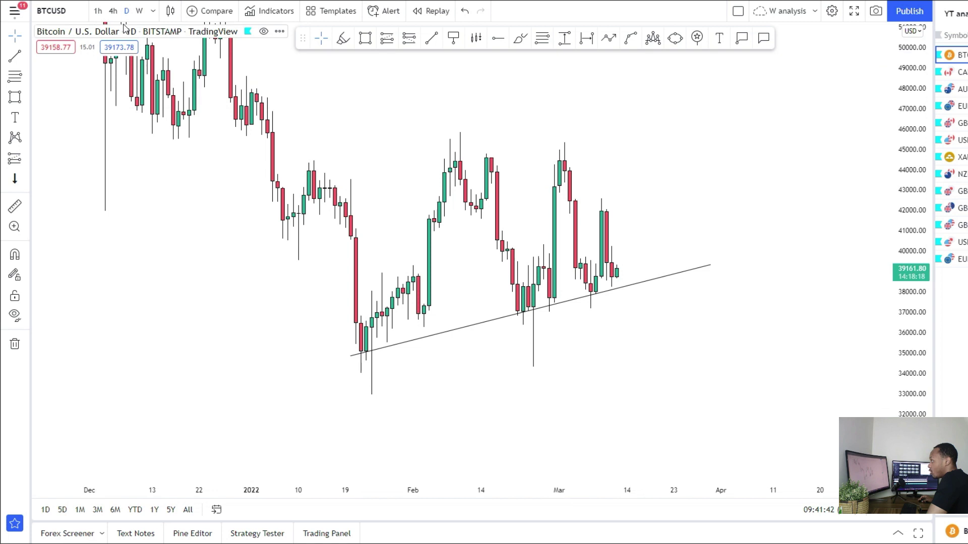
# On the weekly timeframe, mark the 2021 lows with a rectangle from 4 January 2021 between 31334.70 and 29186.78
pyautogui.click(138, 12)
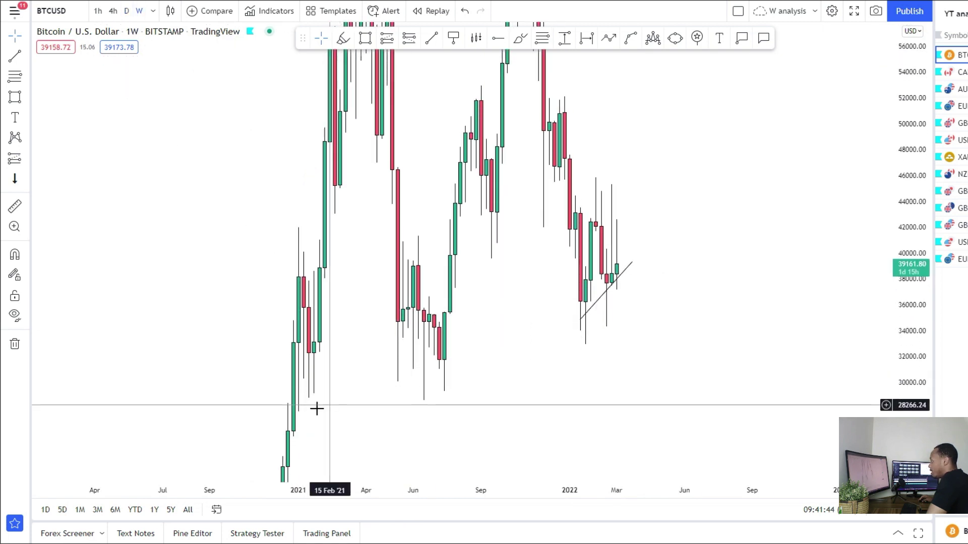
pyautogui.scroll(2, 385, 371)
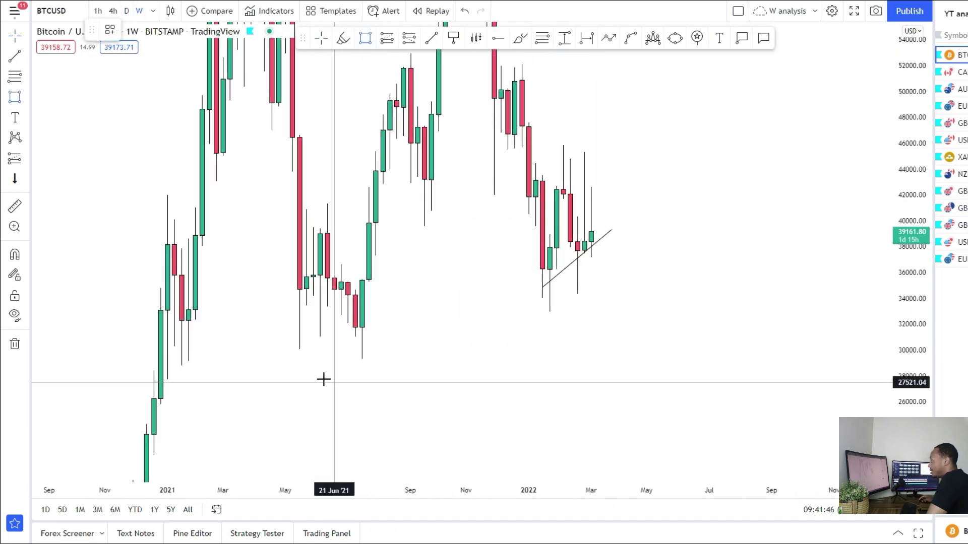
pyautogui.moveTo(167, 345)
pyautogui.mouseDown()
pyautogui.moveTo(772, 360)
pyautogui.moveTo(780, 339)
pyautogui.moveTo(820, 333)
pyautogui.mouseUp()
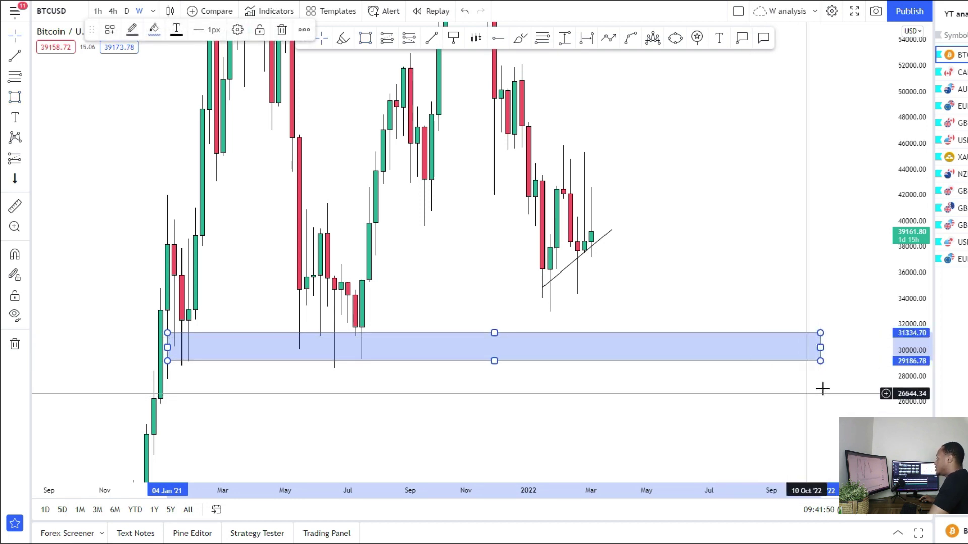
# On the daily timeframe, mark the resistance with a rectangle from 10 January to 15 April between 44410.60 and 43896.54
pyautogui.moveTo(253, 168); pyautogui.dragTo(263, 209)
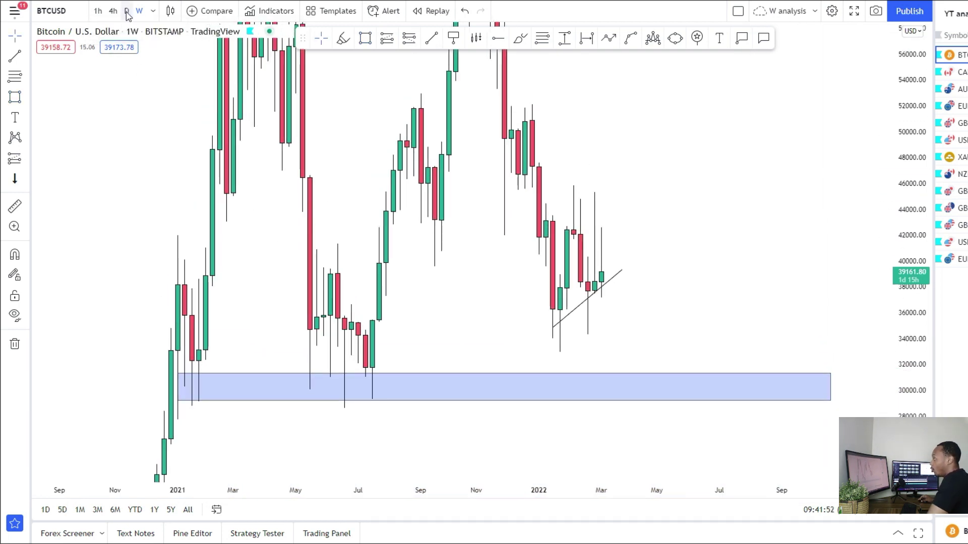
pyautogui.click(127, 13)
pyautogui.moveTo(910, 403); pyautogui.dragTo(910, 313)
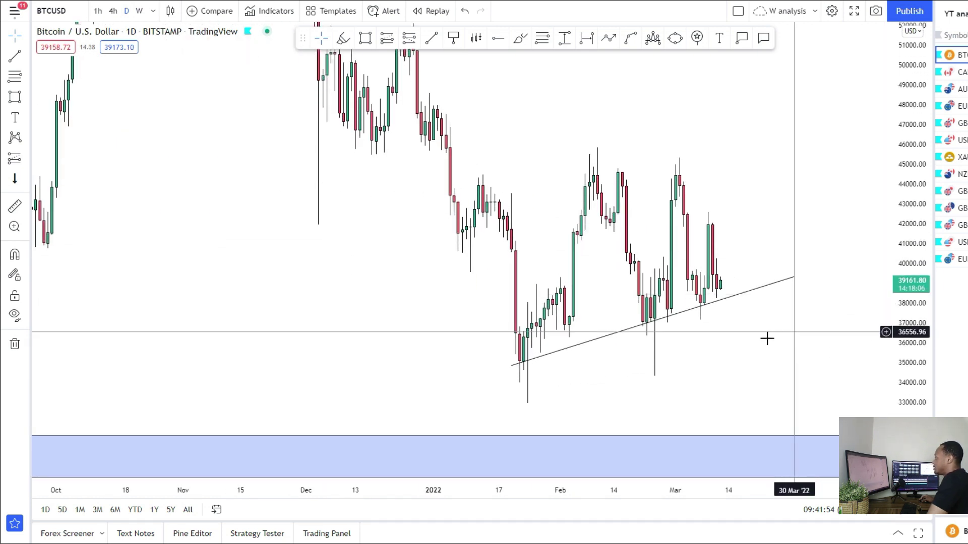
pyautogui.moveTo(766, 339); pyautogui.dragTo(676, 337)
pyautogui.scroll(2, 467, 123)
pyautogui.moveTo(271, 174); pyautogui.dragTo(743, 183)
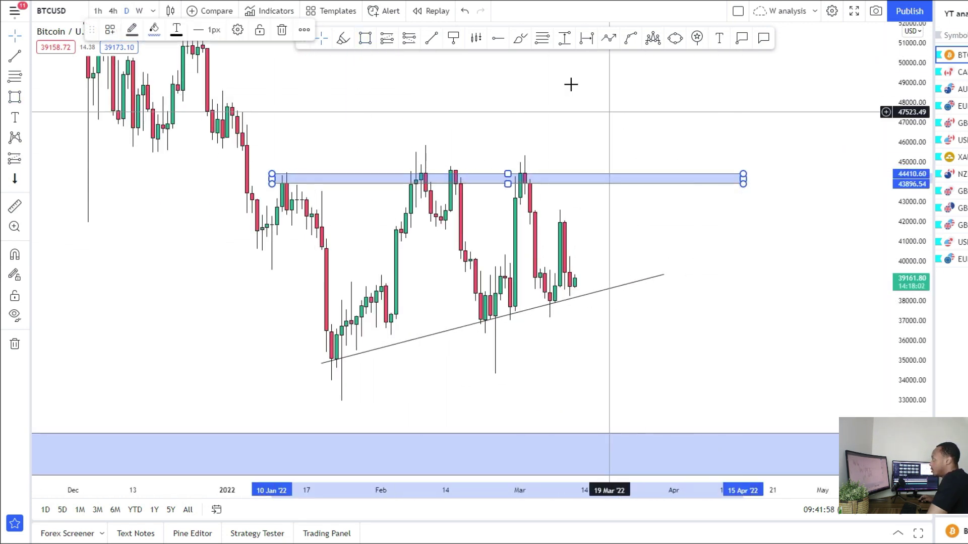
# Sketch the January decline, circle the three rejections at the 44000 zone, add arrows to them, and undo these sketches
pyautogui.click(520, 38)
pyautogui.moveTo(223, 103)
pyautogui.mouseDown()
pyautogui.moveTo(251, 241)
pyautogui.moveTo(281, 177)
pyautogui.moveTo(337, 363)
pyautogui.moveTo(376, 361)
pyautogui.mouseUp()
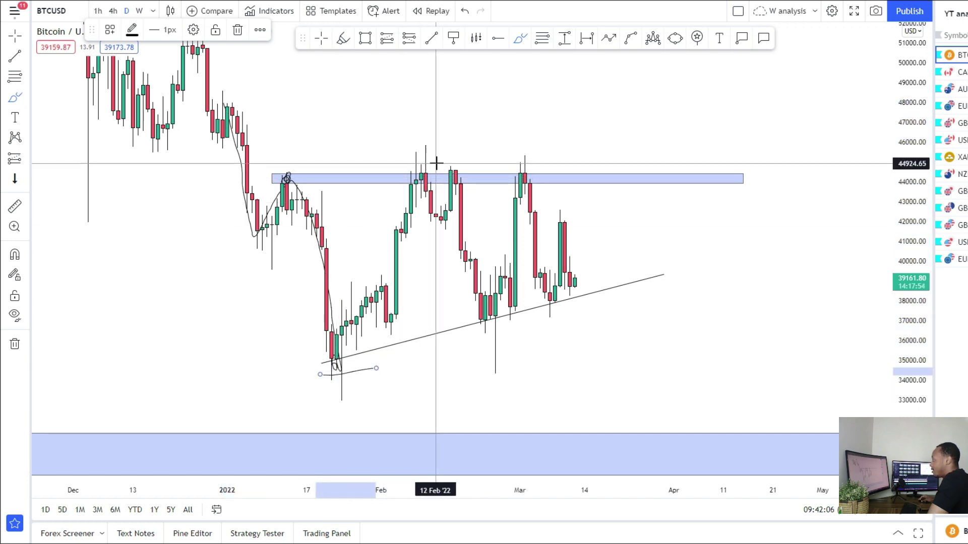
pyautogui.moveTo(466, 164)
pyautogui.mouseDown()
pyautogui.moveTo(436, 181)
pyautogui.moveTo(466, 163)
pyautogui.mouseUp()
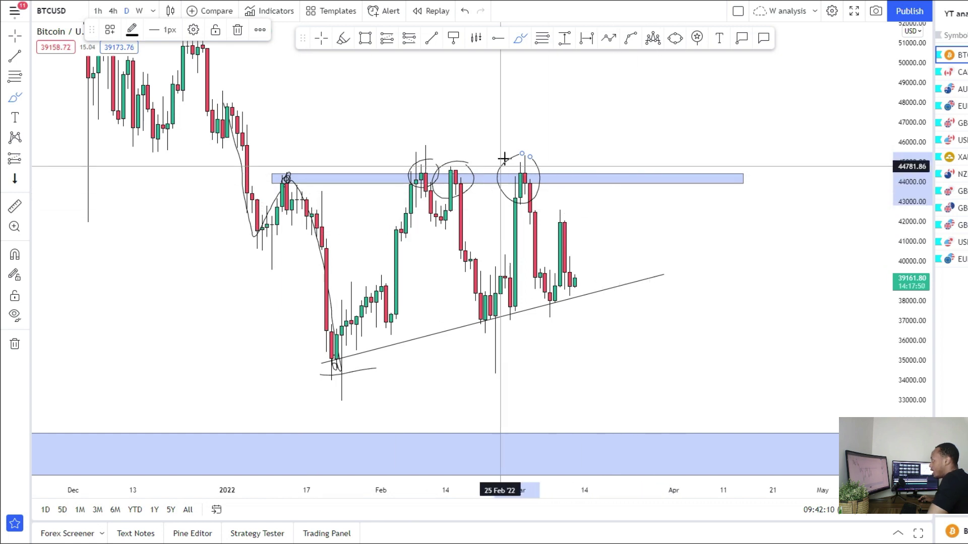
pyautogui.moveTo(533, 126); pyautogui.dragTo(486, 165)
pyautogui.moveTo(601, 142); pyautogui.dragTo(556, 176)
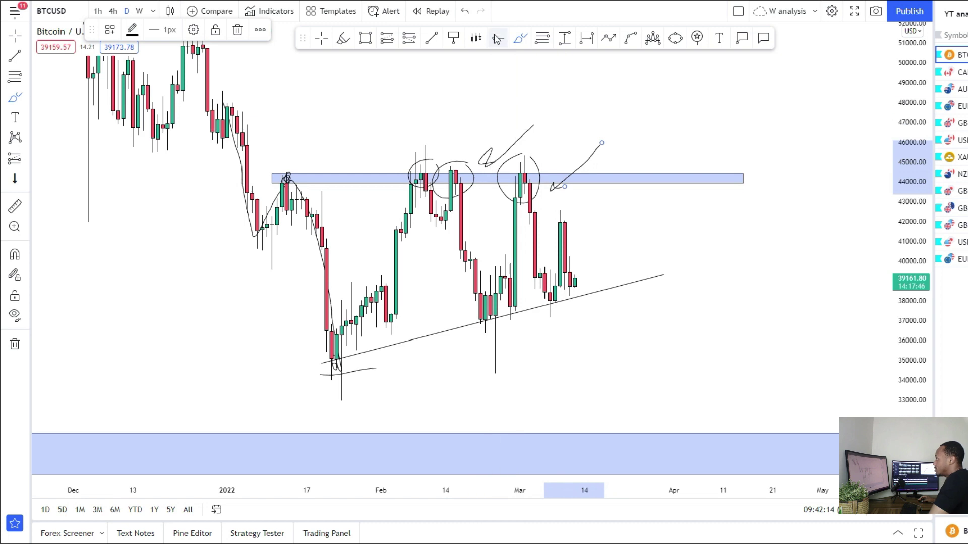
pyautogui.click(464, 11)
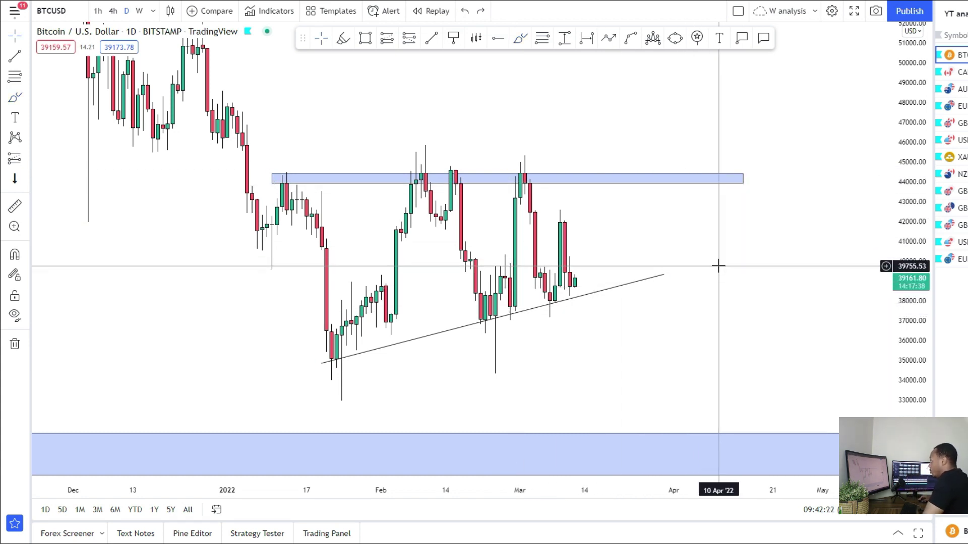
# Switch to the 4-hour timeframe and examine the swings between the rising trend line and the 44000 resistance zone
pyautogui.moveTo(914, 355); pyautogui.dragTo(913, 371)
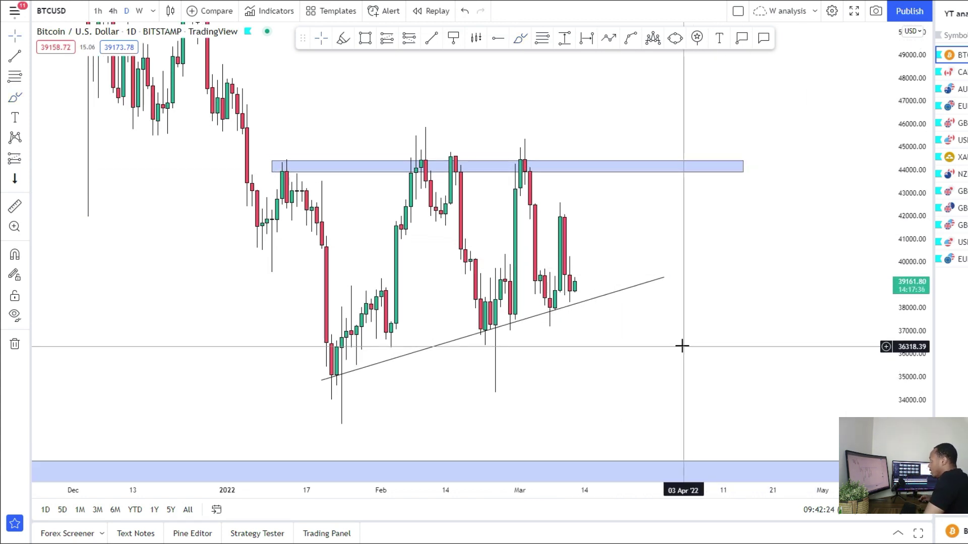
pyautogui.moveTo(683, 334); pyautogui.dragTo(683, 303)
pyautogui.moveTo(911, 385); pyautogui.dragTo(910, 363)
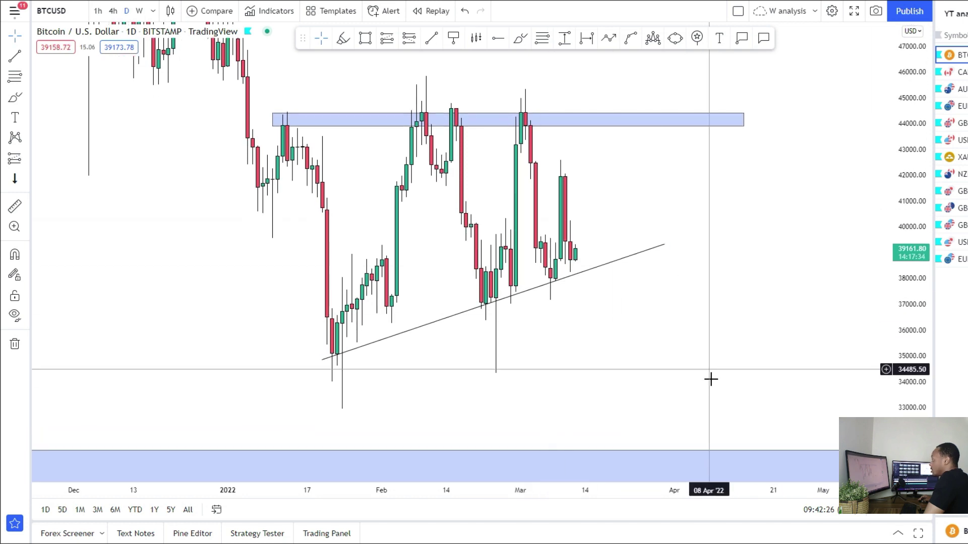
pyautogui.moveTo(580, 325); pyautogui.dragTo(612, 350)
pyautogui.scroll(-2, 392, 207)
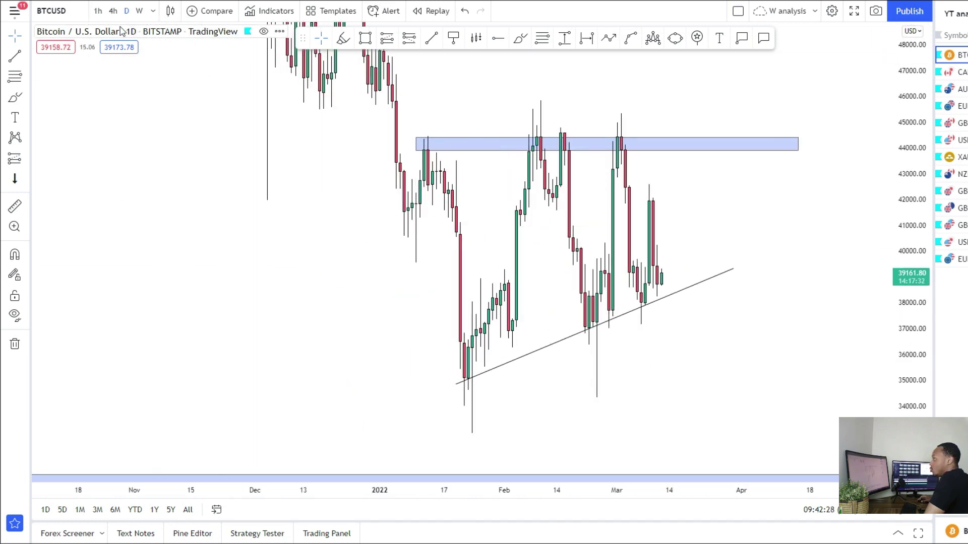
pyautogui.click(113, 12)
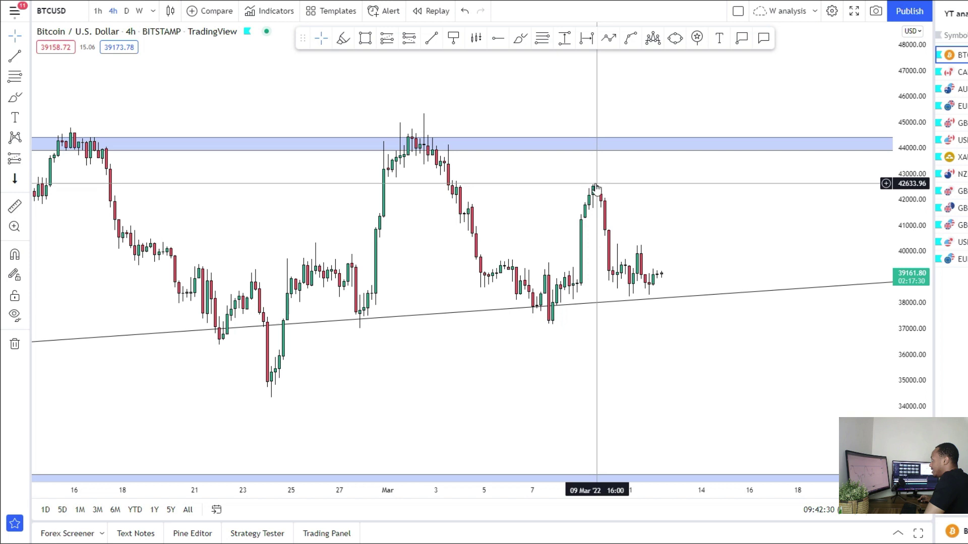
pyautogui.moveTo(896, 410); pyautogui.dragTo(872, 378)
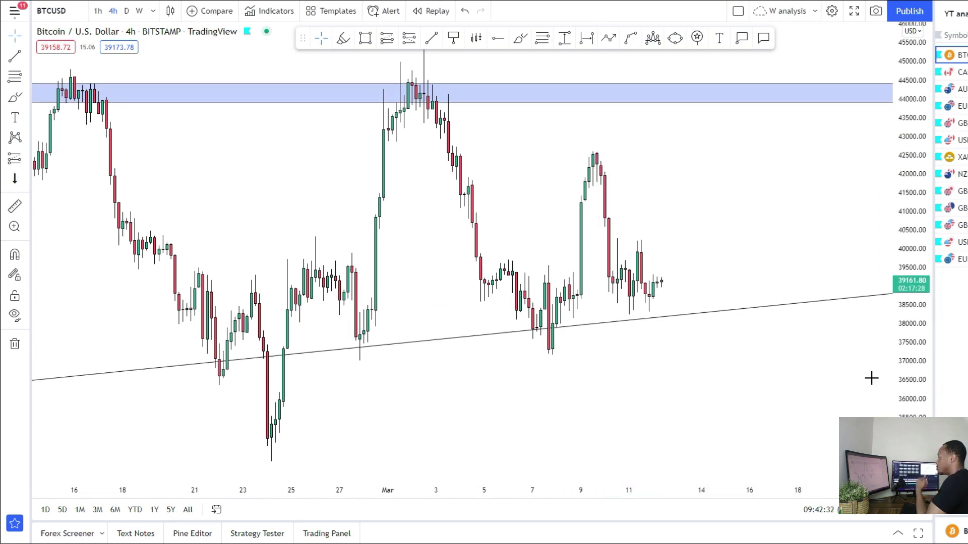
pyautogui.scroll(-2, 726, 315)
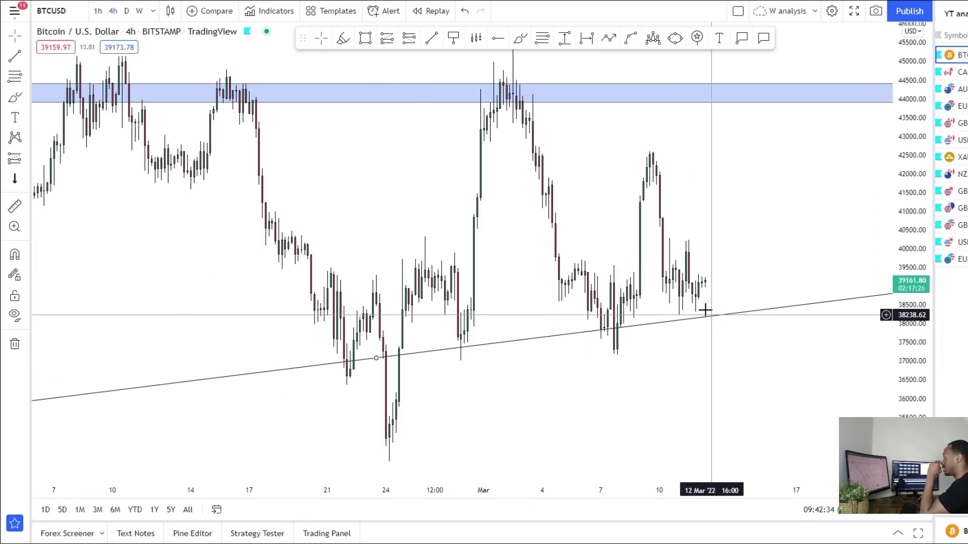
pyautogui.scroll(-3, 688, 313)
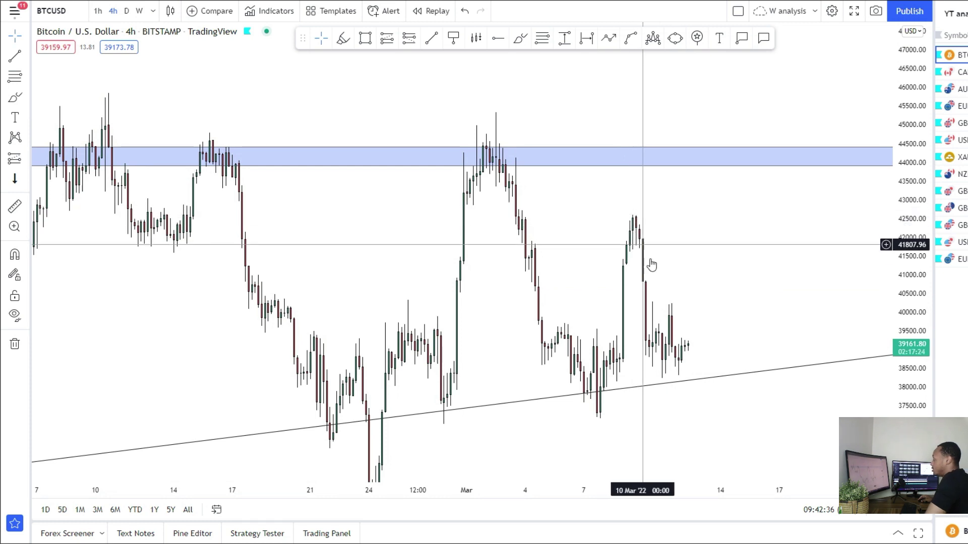
pyautogui.moveTo(709, 236); pyautogui.dragTo(659, 201)
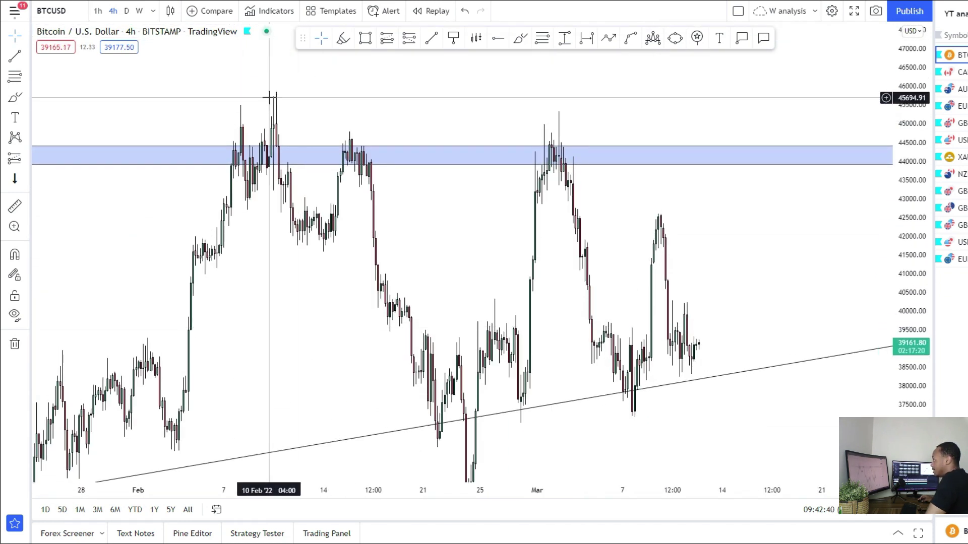
pyautogui.moveTo(562, 338); pyautogui.dragTo(551, 288)
pyautogui.scroll(3, 520, 327)
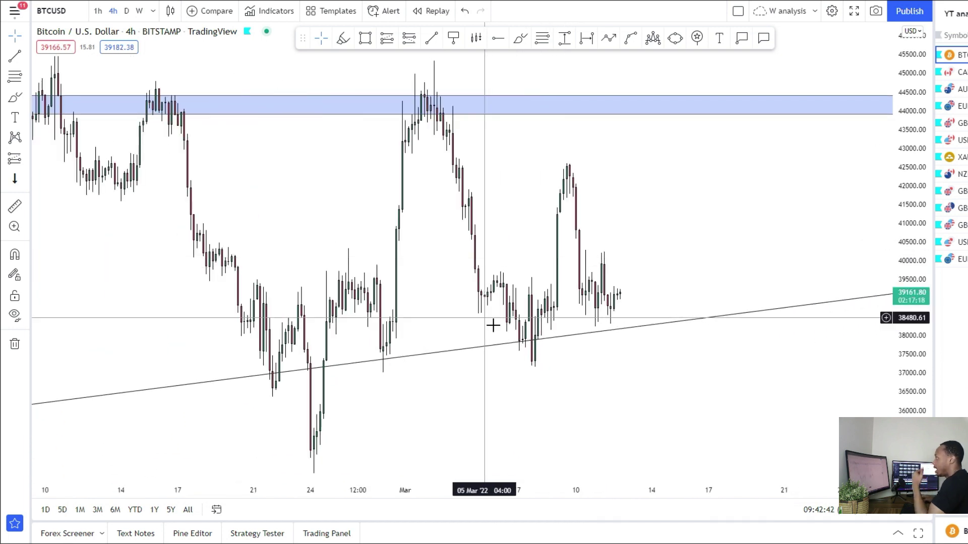
# Mark a resistance zone with a rectangle from 11 February to 22 March between 42049.95 and 41641.59
pyautogui.scroll(-2, 309, 201)
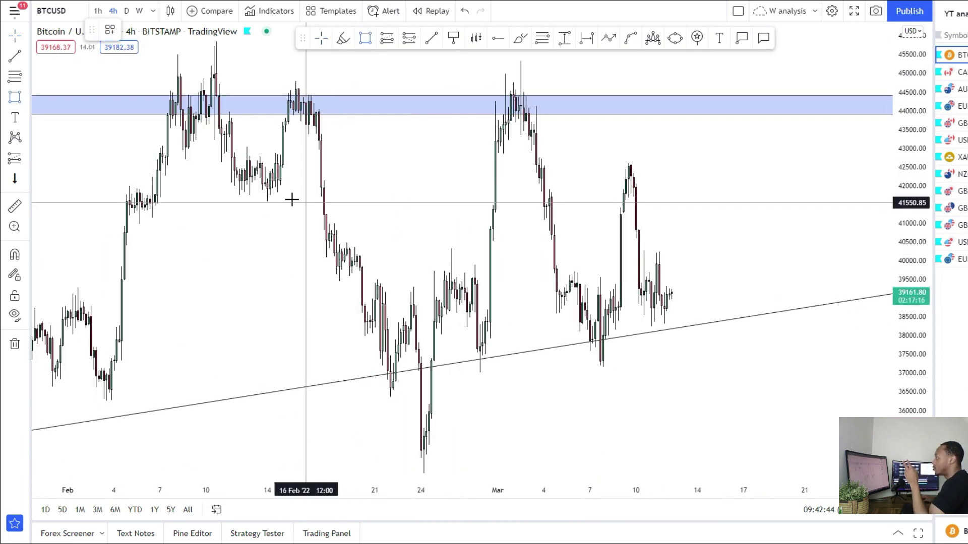
pyautogui.moveTo(224, 184)
pyautogui.mouseDown()
pyautogui.moveTo(516, 204)
pyautogui.moveTo(828, 199)
pyautogui.mouseUp()
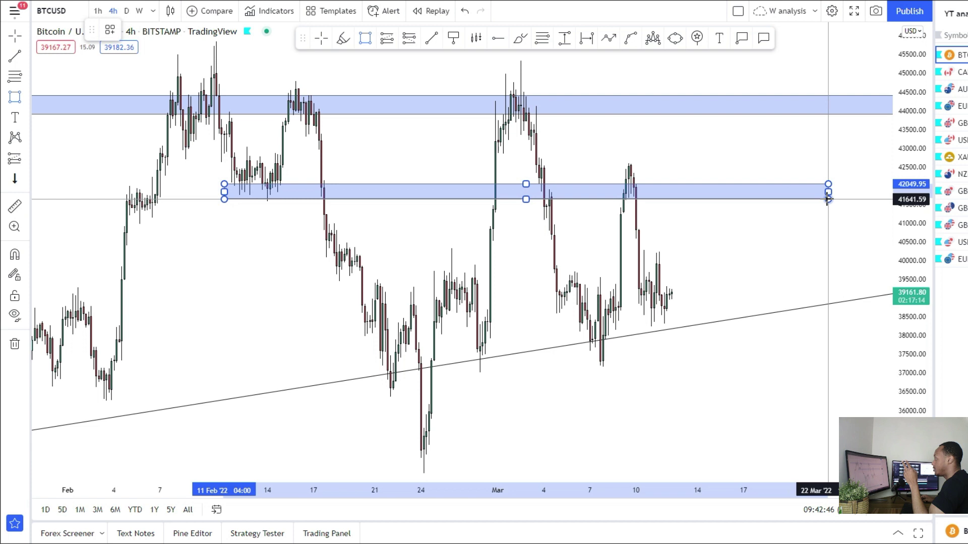
pyautogui.click(696, 242)
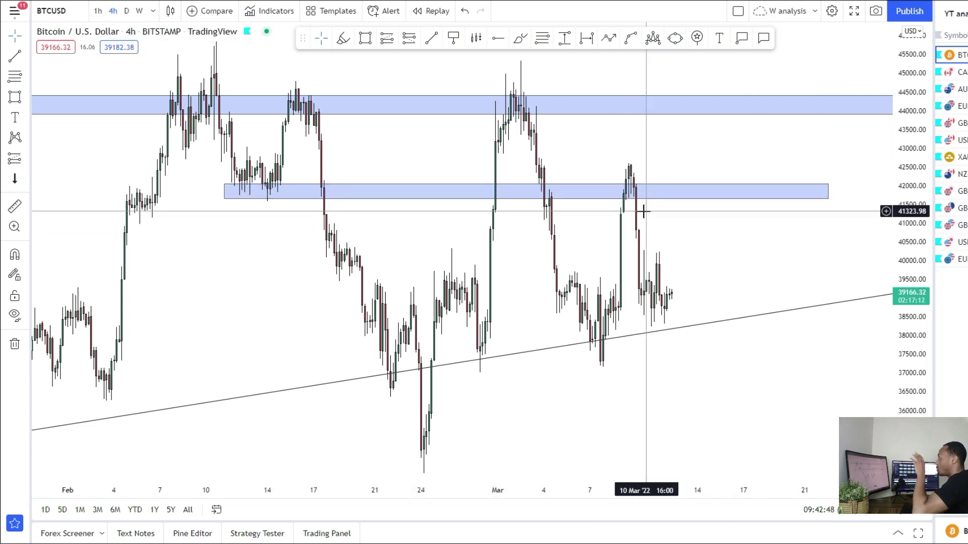
# Mark the zone above the current price with a rectangle from 24 February between about 39796 and 39388
pyautogui.scroll(1, 647, 210)
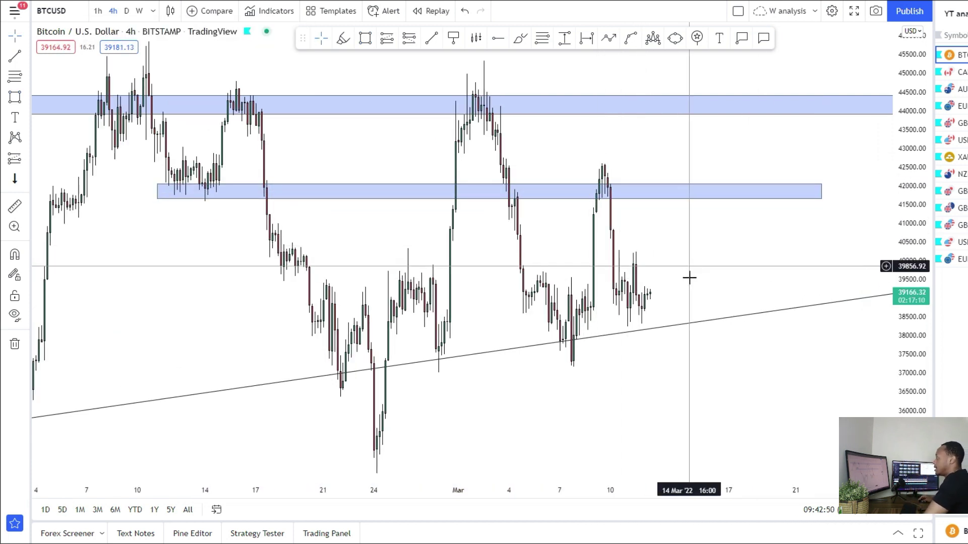
pyautogui.scroll(2, 701, 263)
pyautogui.click(366, 39)
pyautogui.click(334, 229)
pyautogui.click(792, 243)
# Circle possible reaction points in the 39500 and 42000 zones, sketch between them, and undo these sketches
pyautogui.scroll(-3, 728, 339)
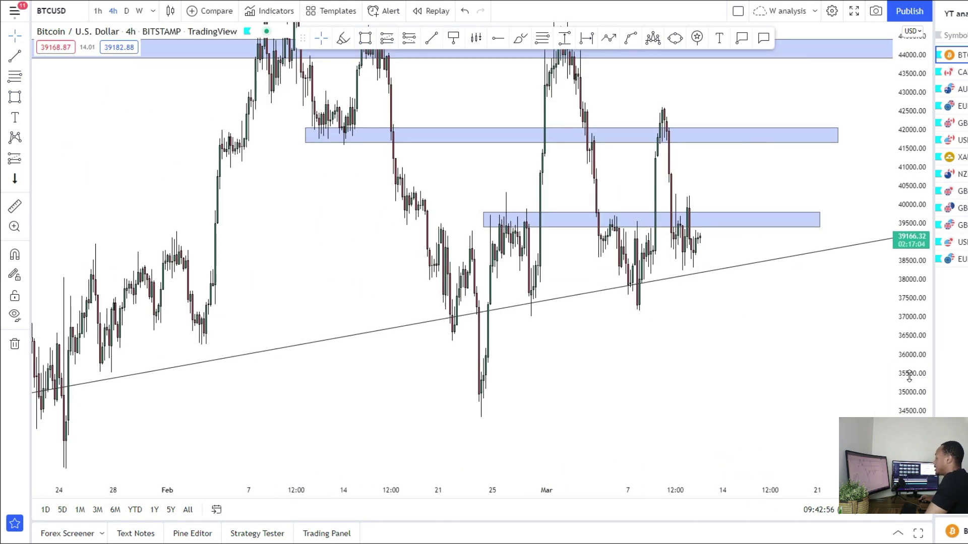
pyautogui.moveTo(910, 376); pyautogui.dragTo(910, 371)
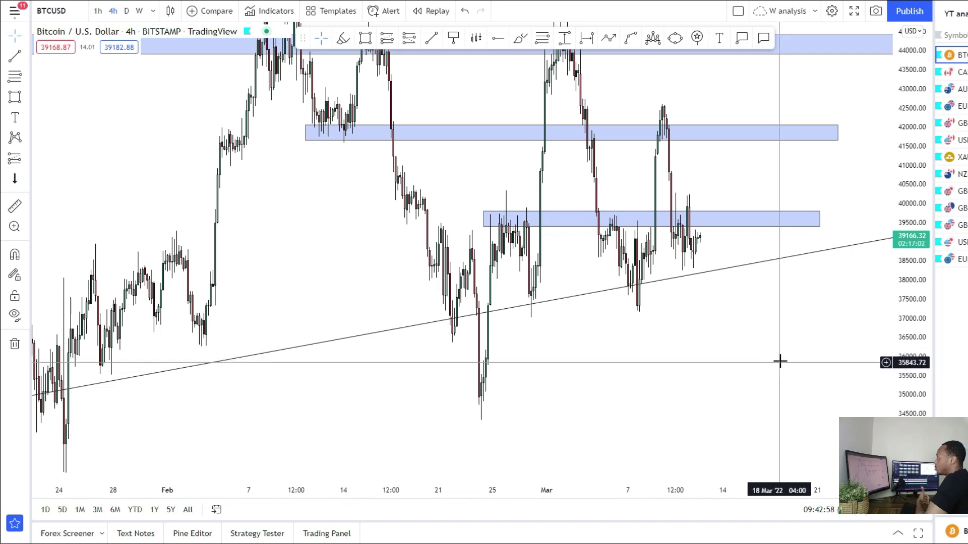
pyautogui.moveTo(756, 321); pyautogui.dragTo(696, 339)
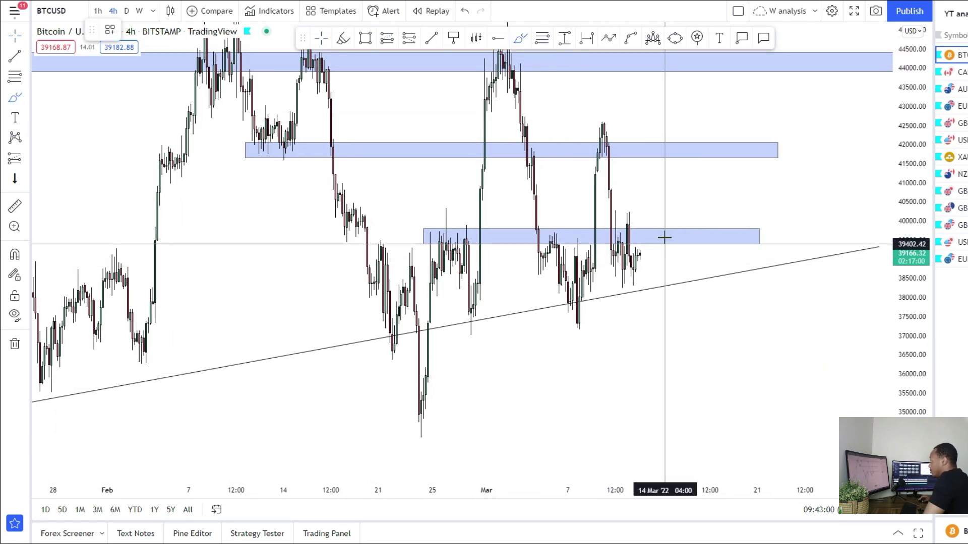
pyautogui.moveTo(665, 147); pyautogui.dragTo(664, 145)
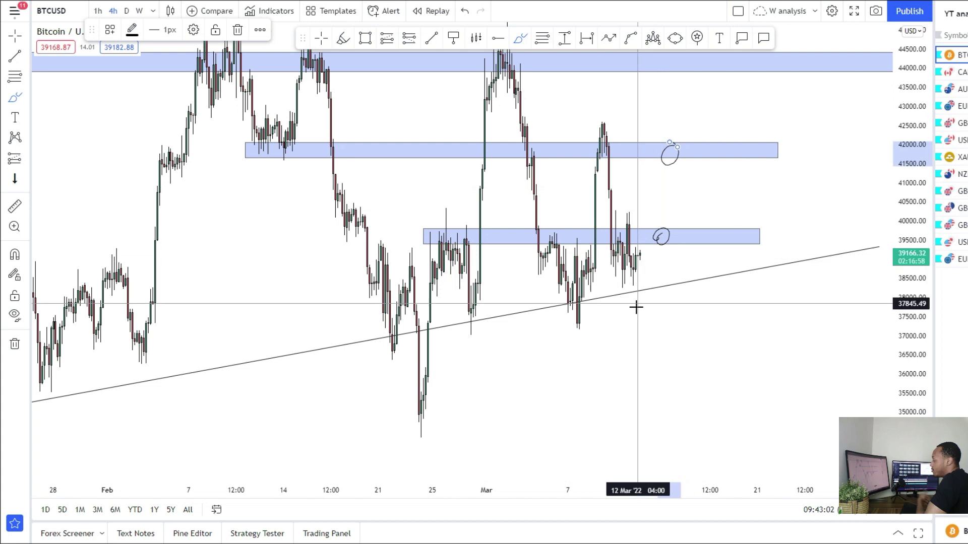
pyautogui.moveTo(663, 231)
pyautogui.mouseDown()
pyautogui.moveTo(690, 185)
pyautogui.moveTo(676, 145)
pyautogui.mouseUp()
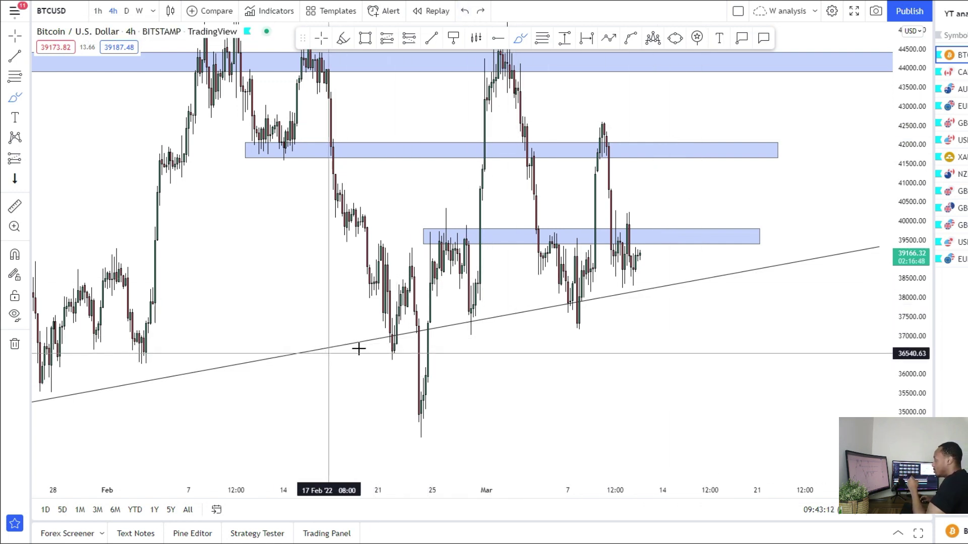
# Sketch a trend line break, retest and drop to about 34500, and place a short position at 37623.07 with stop 39002.07
pyautogui.moveTo(639, 251)
pyautogui.mouseDown()
pyautogui.moveTo(704, 301)
pyautogui.moveTo(726, 292)
pyautogui.moveTo(751, 332)
pyautogui.moveTo(779, 426)
pyautogui.moveTo(789, 385)
pyautogui.mouseUp()
pyautogui.click(30, 159)
pyautogui.click(75, 182)
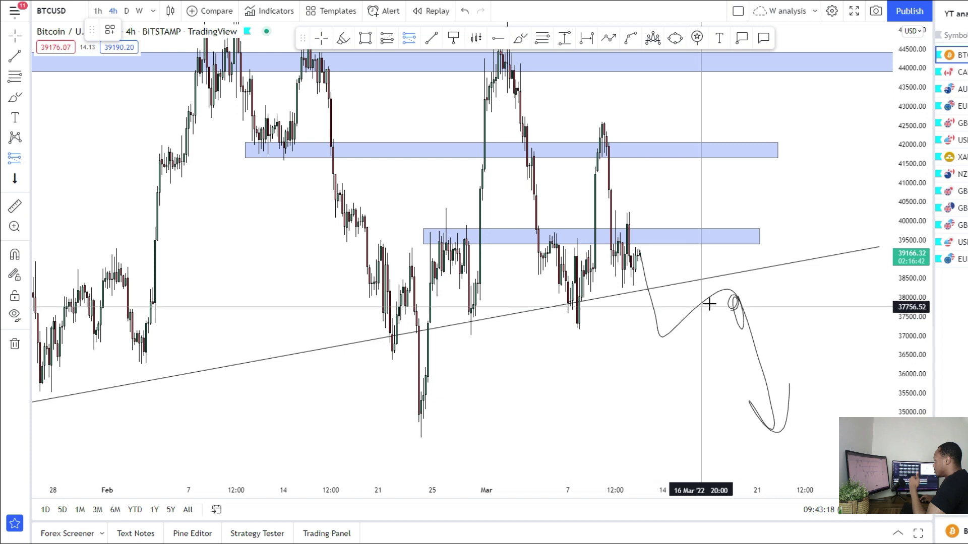
pyautogui.click(726, 299)
pyautogui.moveTo(727, 216); pyautogui.dragTo(685, 260)
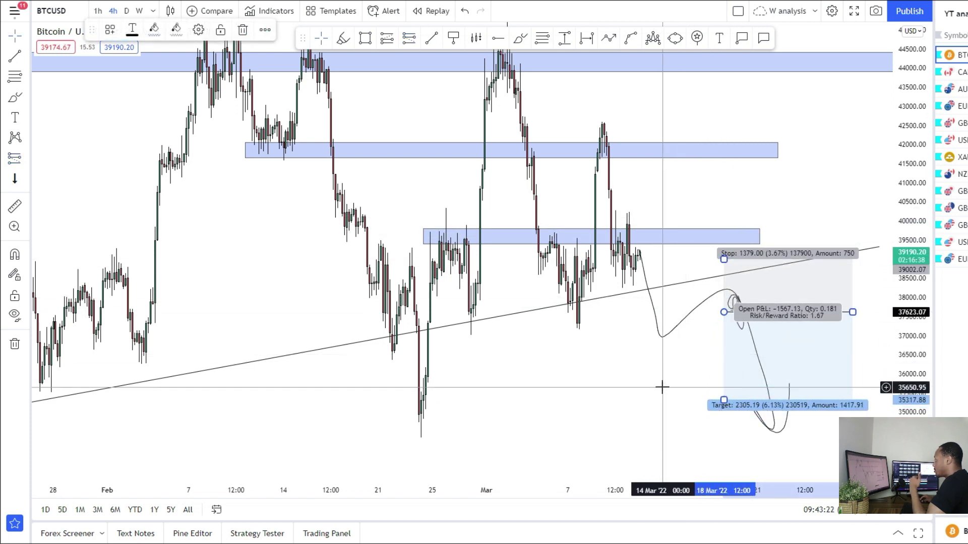
# Lower the short position's target into the weekly support zone at 30846.70
pyautogui.moveTo(661, 387); pyautogui.dragTo(665, 297)
pyautogui.scroll(-4, 683, 354)
pyautogui.moveTo(683, 355); pyautogui.dragTo(676, 293)
pyautogui.scroll(3, 676, 292)
pyautogui.moveTo(676, 253); pyautogui.dragTo(673, 422)
# Extend the 39500 zone to 10 April and place a short position there with entry 39402.42, stop 40603.49 and target 31217.40
pyautogui.moveTo(585, 306); pyautogui.dragTo(467, 432)
pyautogui.moveTo(584, 215); pyautogui.dragTo(797, 215)
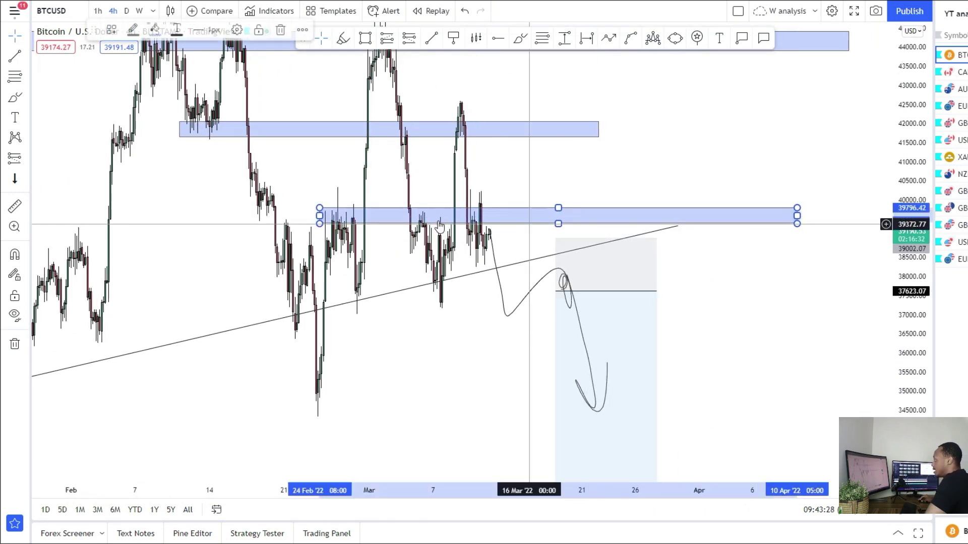
pyautogui.click(25, 161)
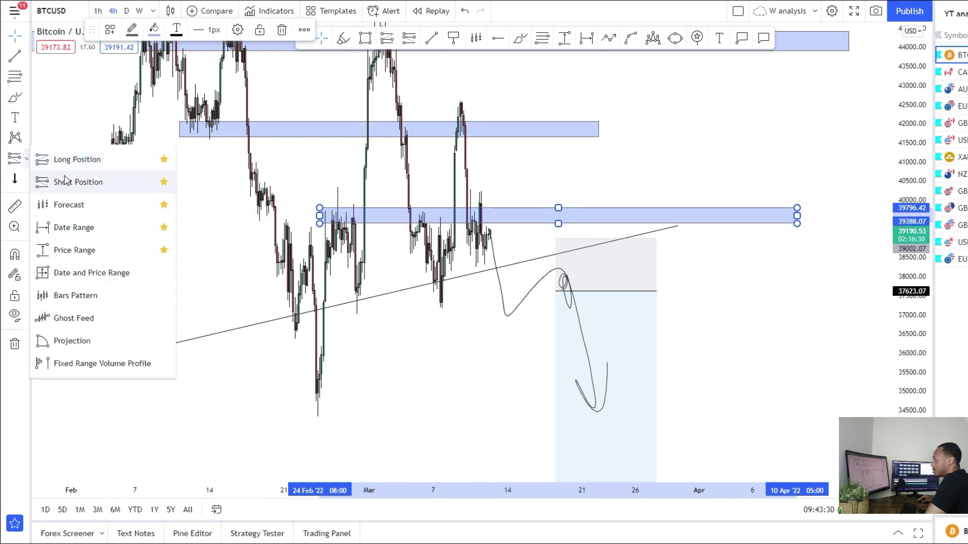
pyautogui.click(68, 182)
pyautogui.click(689, 223)
pyautogui.moveTo(688, 135); pyautogui.dragTo(659, 177)
pyautogui.moveTo(730, 387); pyautogui.dragTo(702, 252)
pyautogui.moveTo(670, 183); pyautogui.dragTo(657, 406)
# Extend the 42000 zone into late April and place a short there at 41641.44, stop 42486.64, with target just above the weekly zone
pyautogui.moveTo(495, 249); pyautogui.dragTo(408, 413)
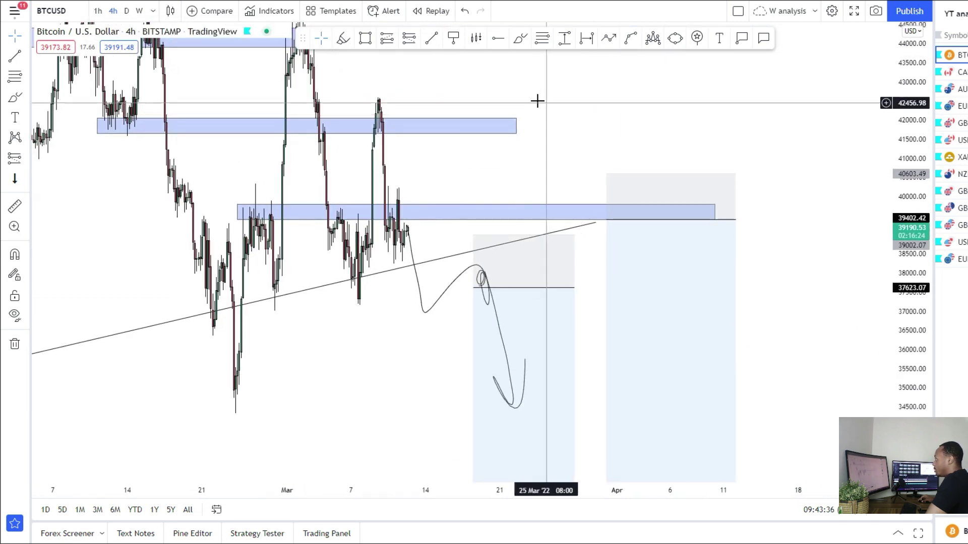
pyautogui.moveTo(515, 125); pyautogui.dragTo(868, 144)
pyautogui.click(413, 171)
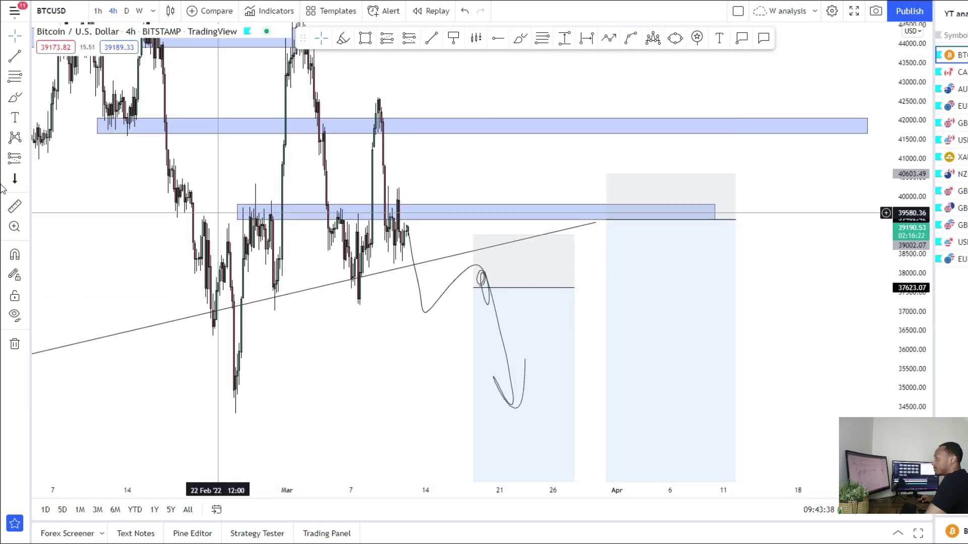
pyautogui.click(20, 159)
pyautogui.click(759, 134)
pyautogui.moveTo(743, 73); pyautogui.dragTo(685, 123)
pyautogui.moveTo(728, 306); pyautogui.dragTo(702, 234)
pyautogui.moveTo(704, 177); pyautogui.dragTo(698, 476)
# Lower the target of the short position from the 42000 zone to 31098.77, inside the weekly support zone
pyautogui.moveTo(290, 337); pyautogui.dragTo(304, 316)
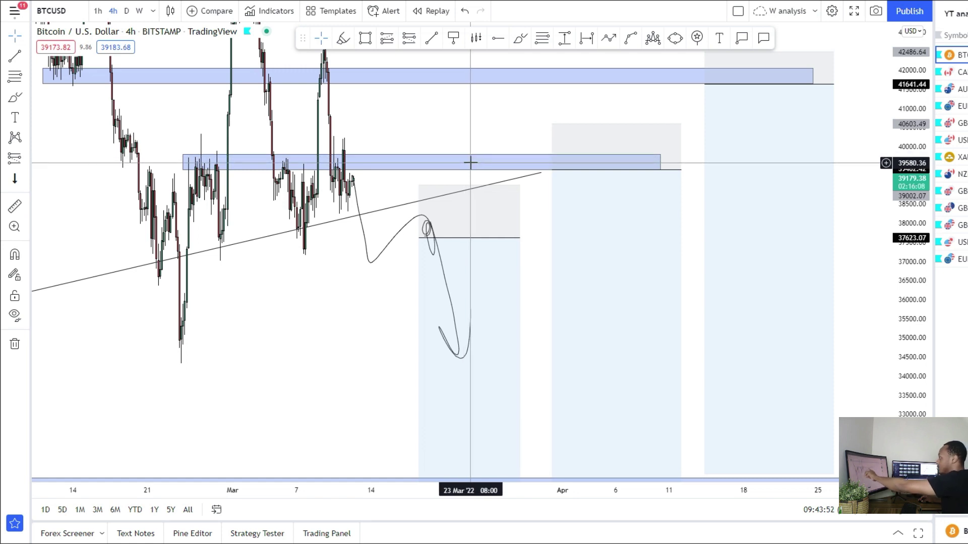
pyautogui.moveTo(519, 123); pyautogui.dragTo(511, 150)
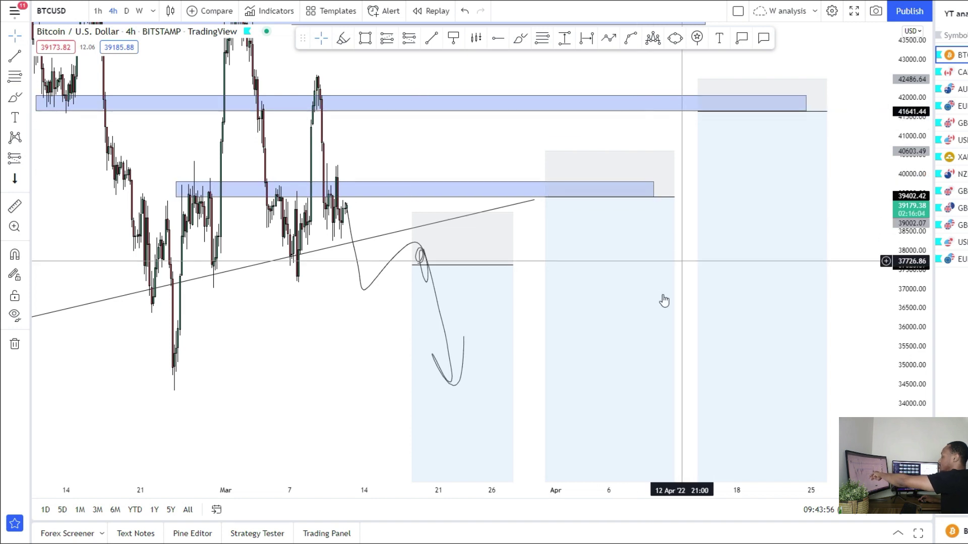
pyautogui.moveTo(684, 382); pyautogui.dragTo(679, 255)
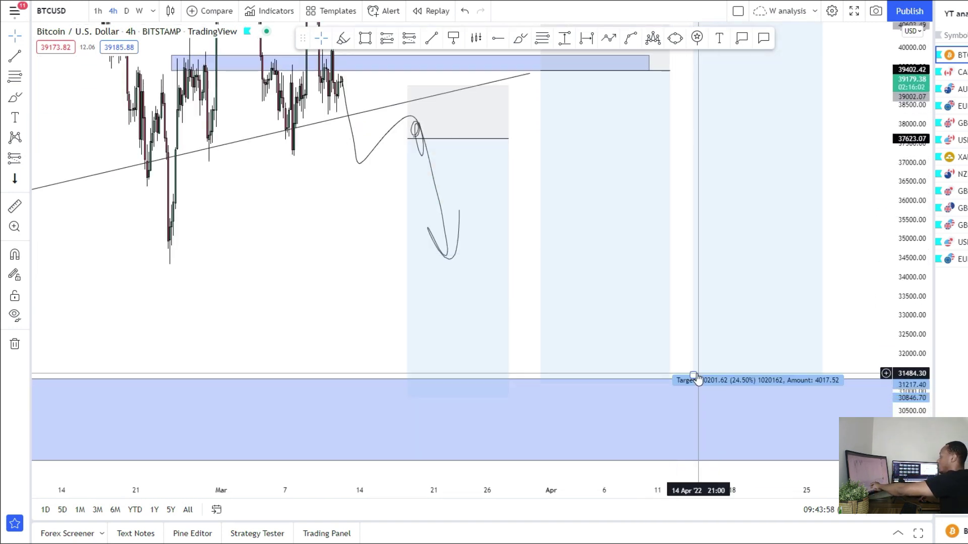
pyautogui.moveTo(694, 373); pyautogui.dragTo(693, 388)
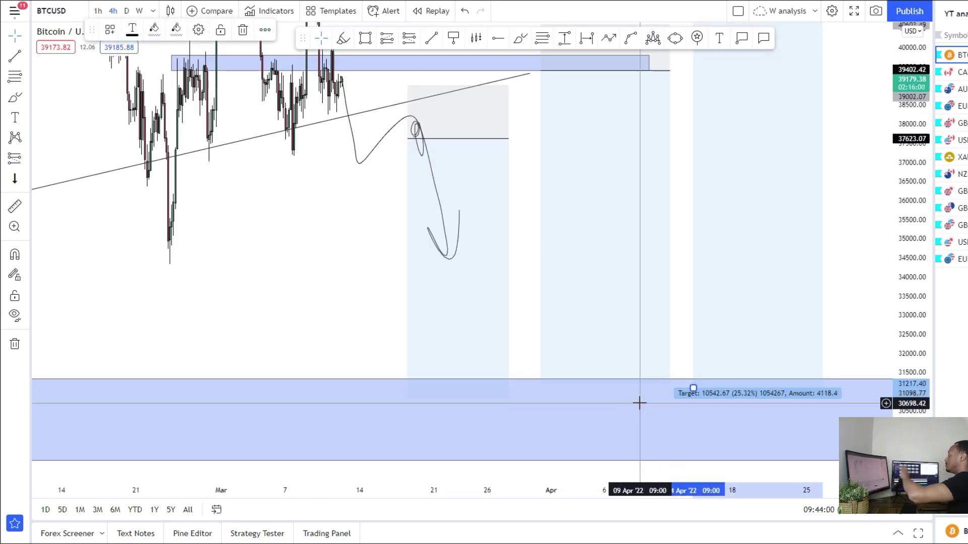